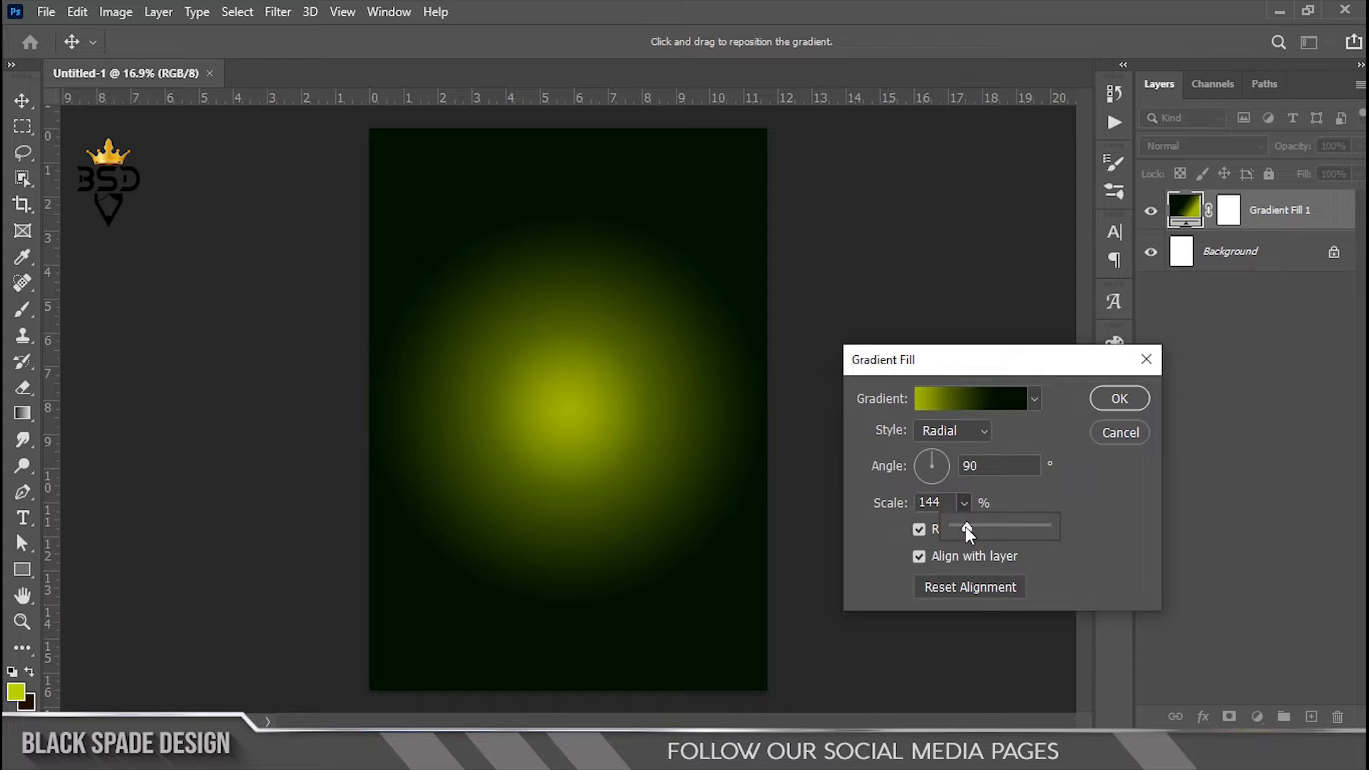
# - Apply the radial gradient fill at 144% scale
pyautogui.click(1117, 398)
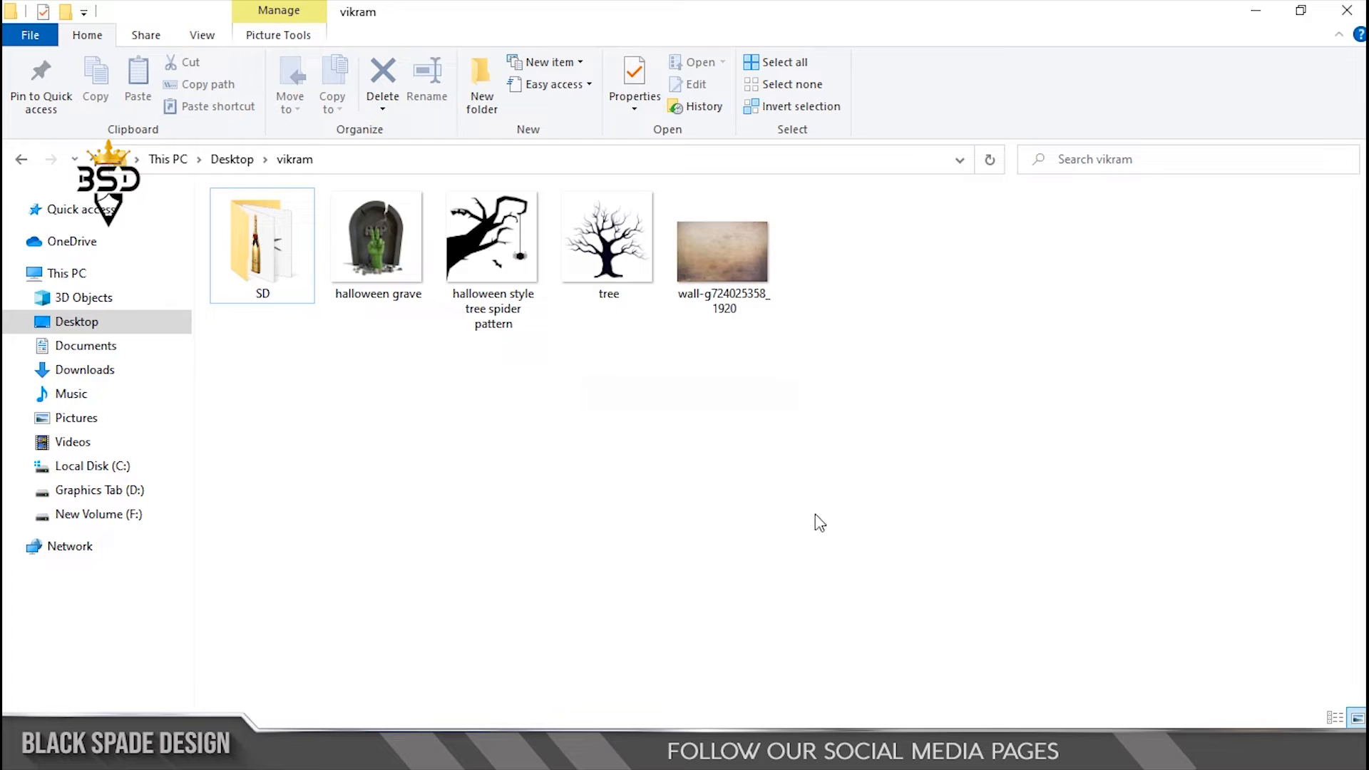
# - Place the wall-g724025358_1920 image from the vikram folder, rotate it to 90° and enlarge it to about 71% to cover the canvas
pyautogui.click(724, 264)
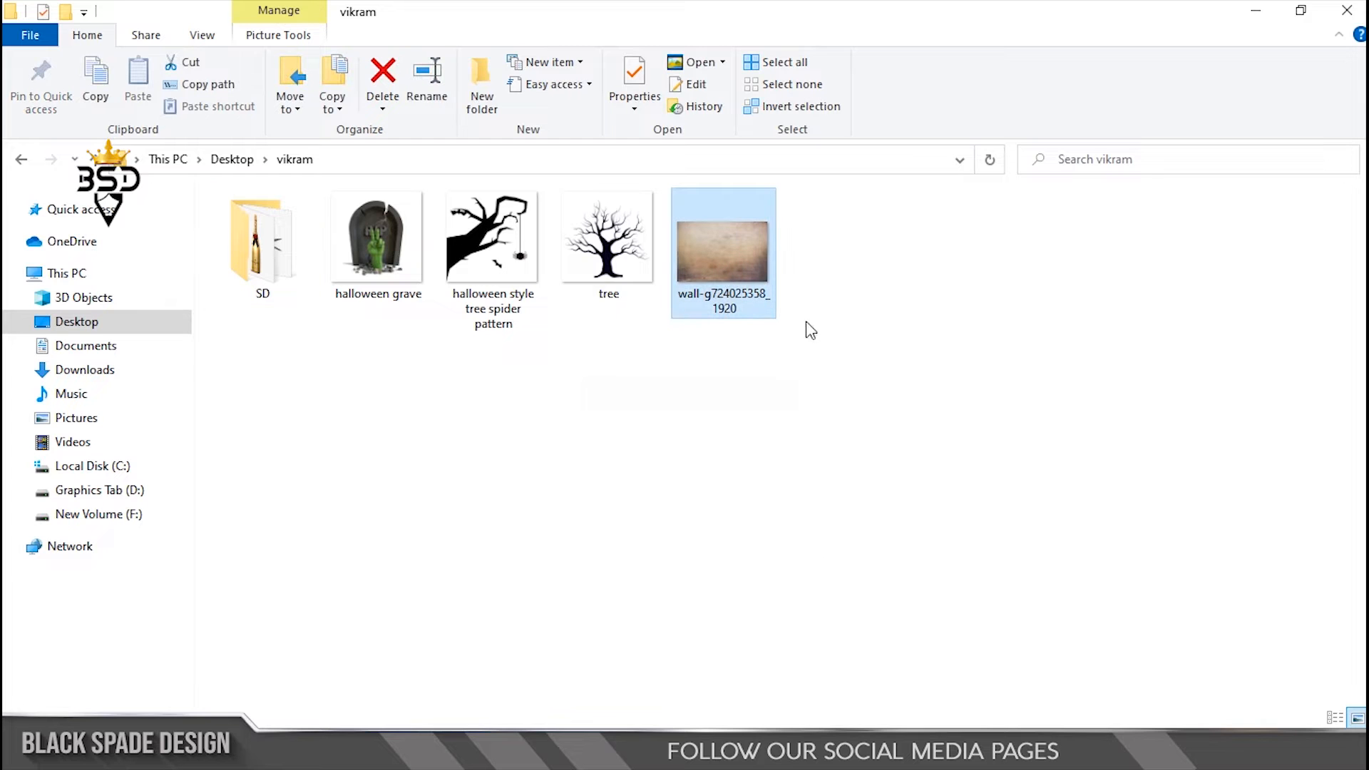
pyautogui.moveTo(691, 241); pyautogui.dragTo(578, 465)
pyautogui.moveTo(802, 376); pyautogui.dragTo(692, 492)
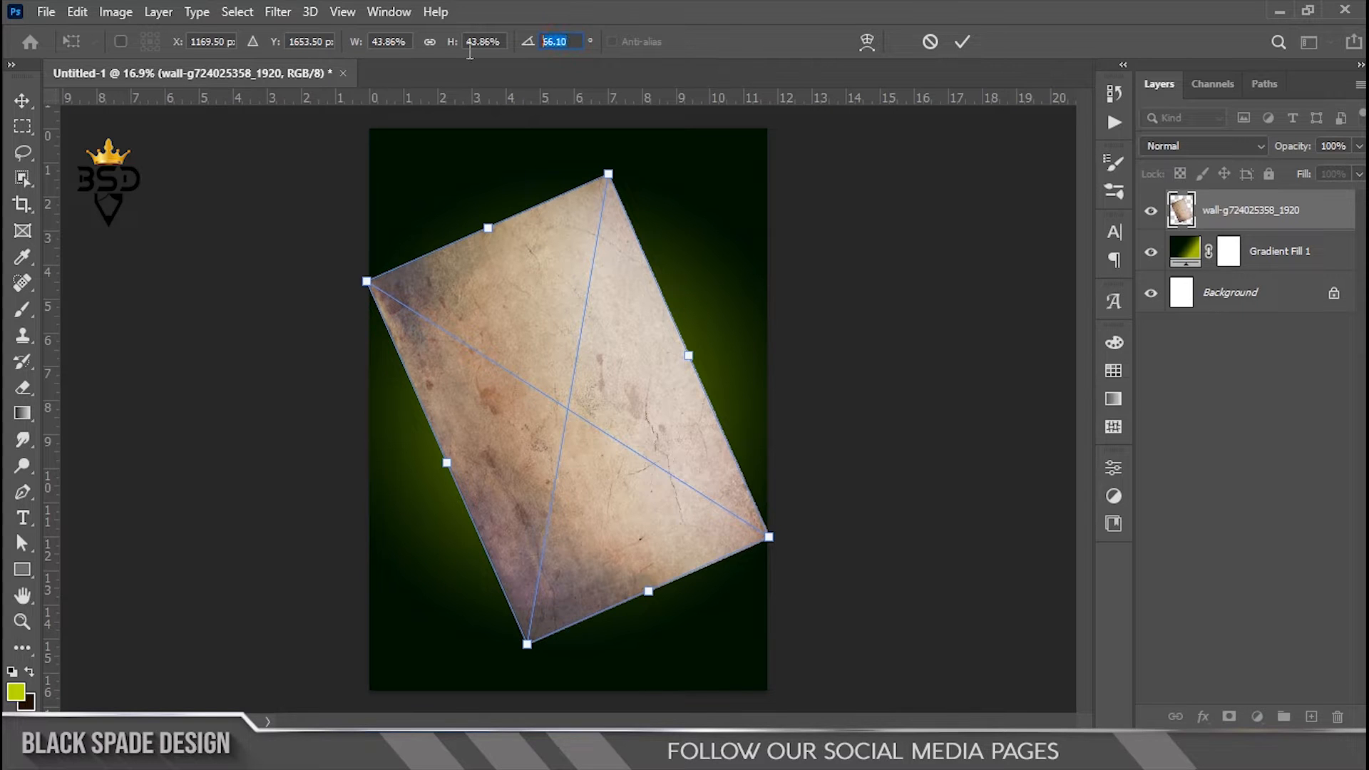
pyautogui.write('90')
pyautogui.keyDown('alt'); pyautogui.scroll(-2, 671, 368); pyautogui.keyUp('alt')
pyautogui.keyDown('alt'); pyautogui.keyDown('shift'); pyautogui.moveTo(655, 276); pyautogui.dragTo(746, 217); pyautogui.keyUp('shift'); pyautogui.keyUp('alt')
pyautogui.press('Return')
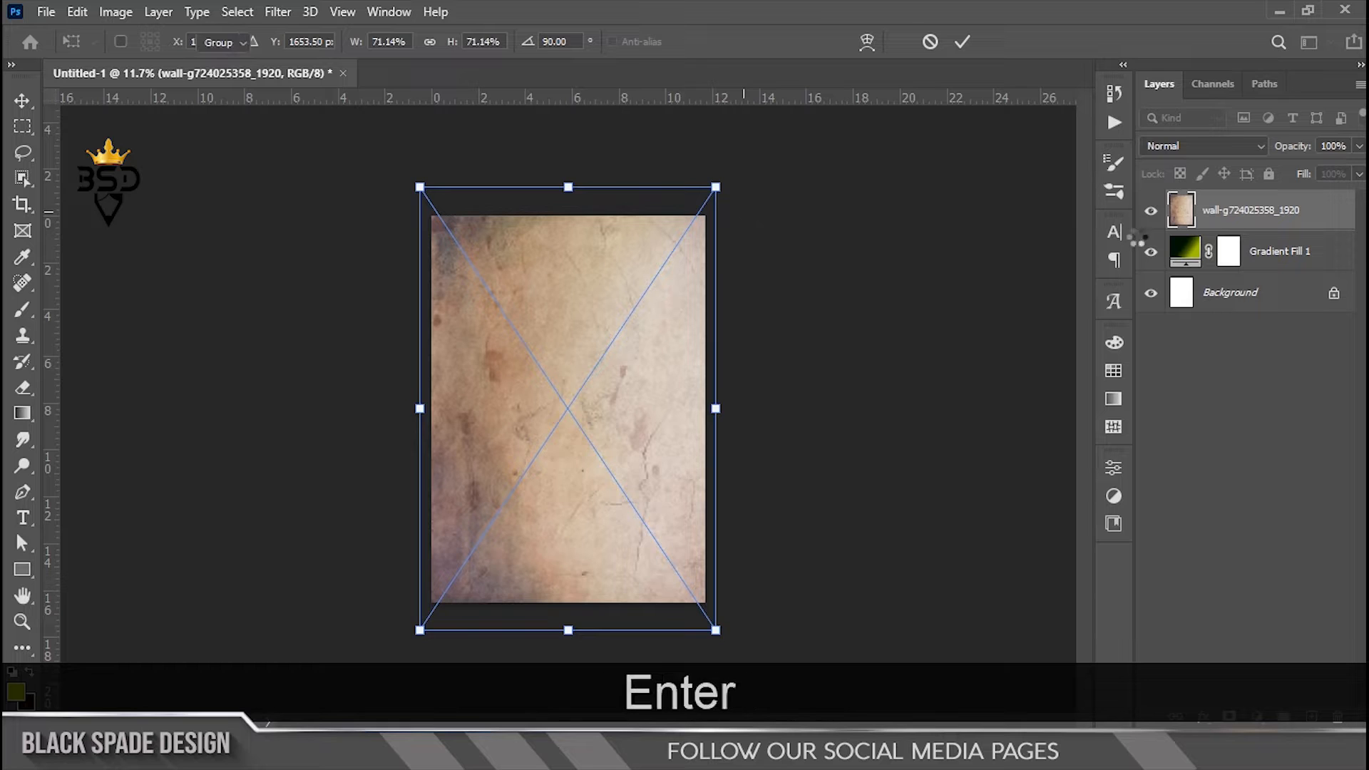
# - Set the wall texture layer's blend mode to Overlay
pyautogui.click(1166, 147)
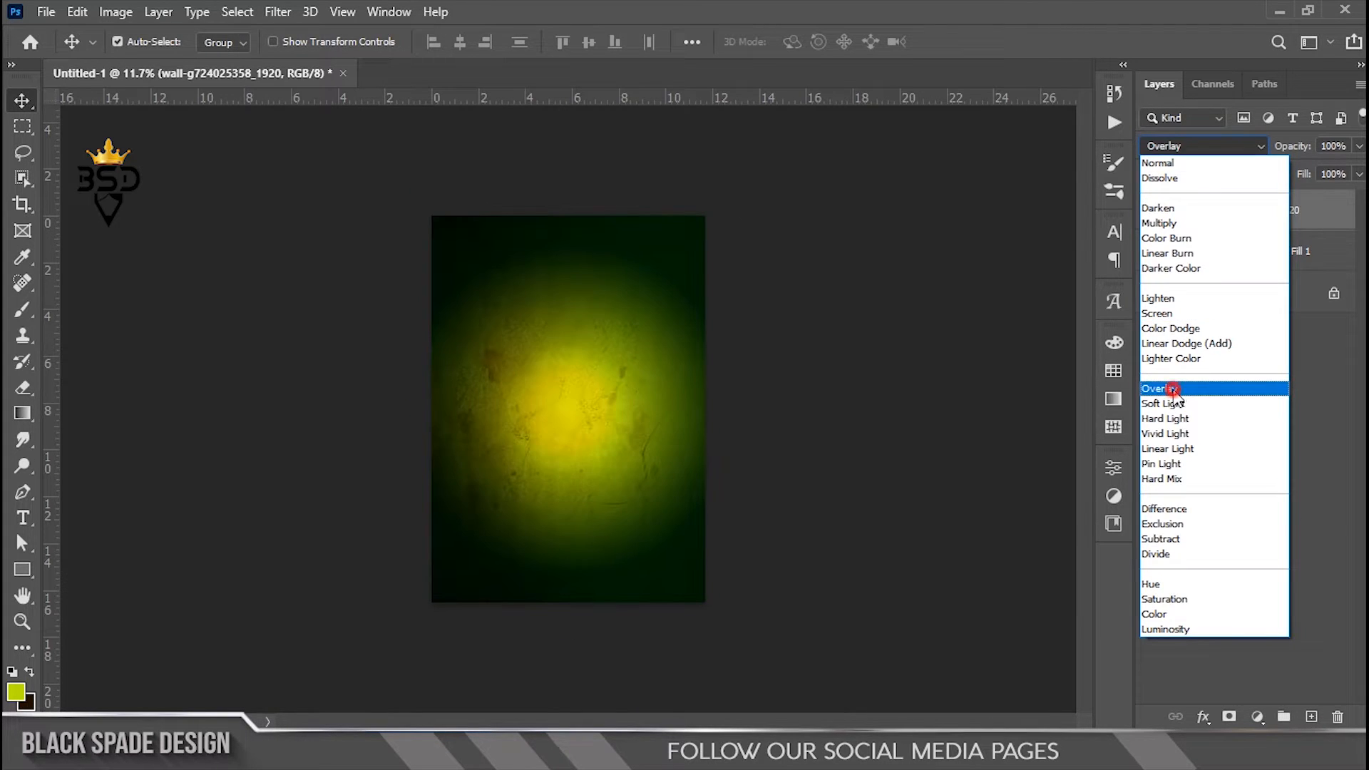
pyautogui.click(1173, 390)
pyautogui.scroll(3, 535, 414)
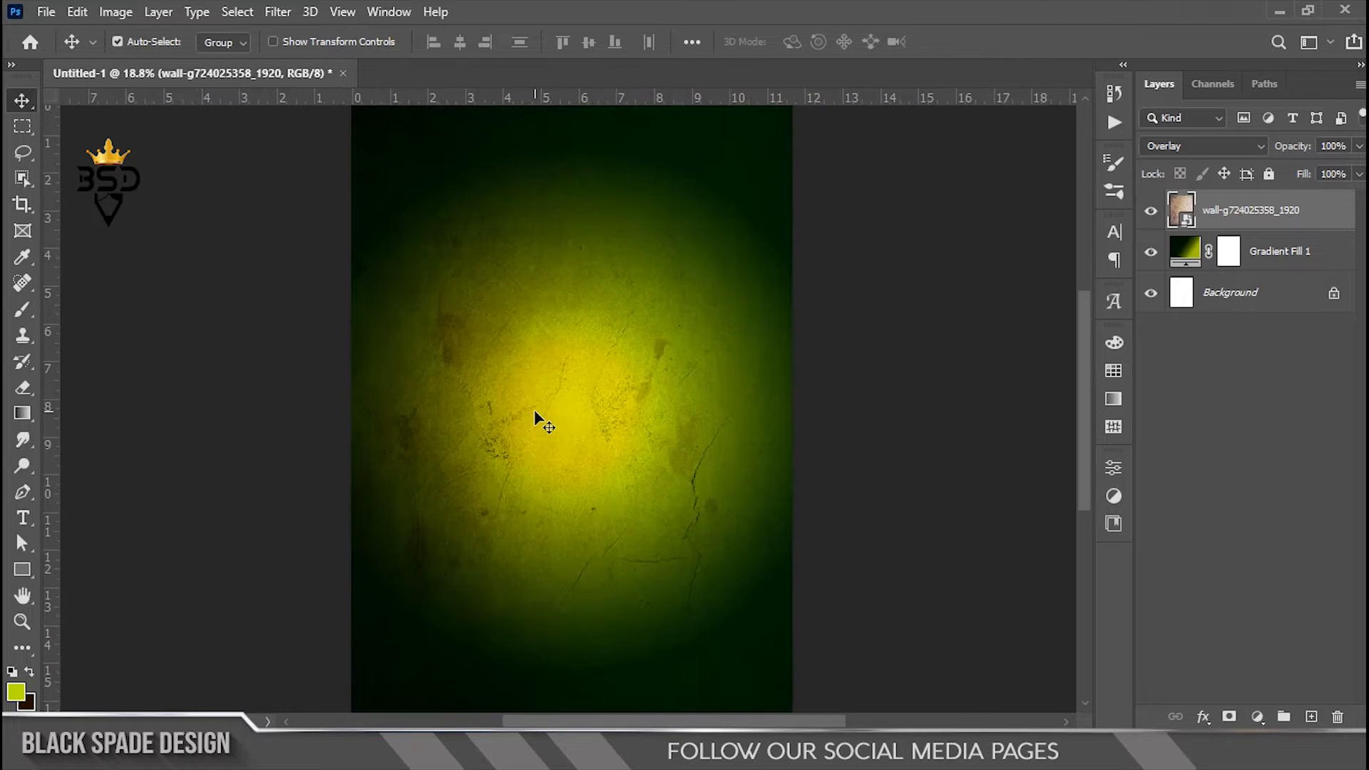
# - Enlarge the wall texture to about 77% and shift it slightly upward on the canvas
pyautogui.hotkey('ctrl', 't')
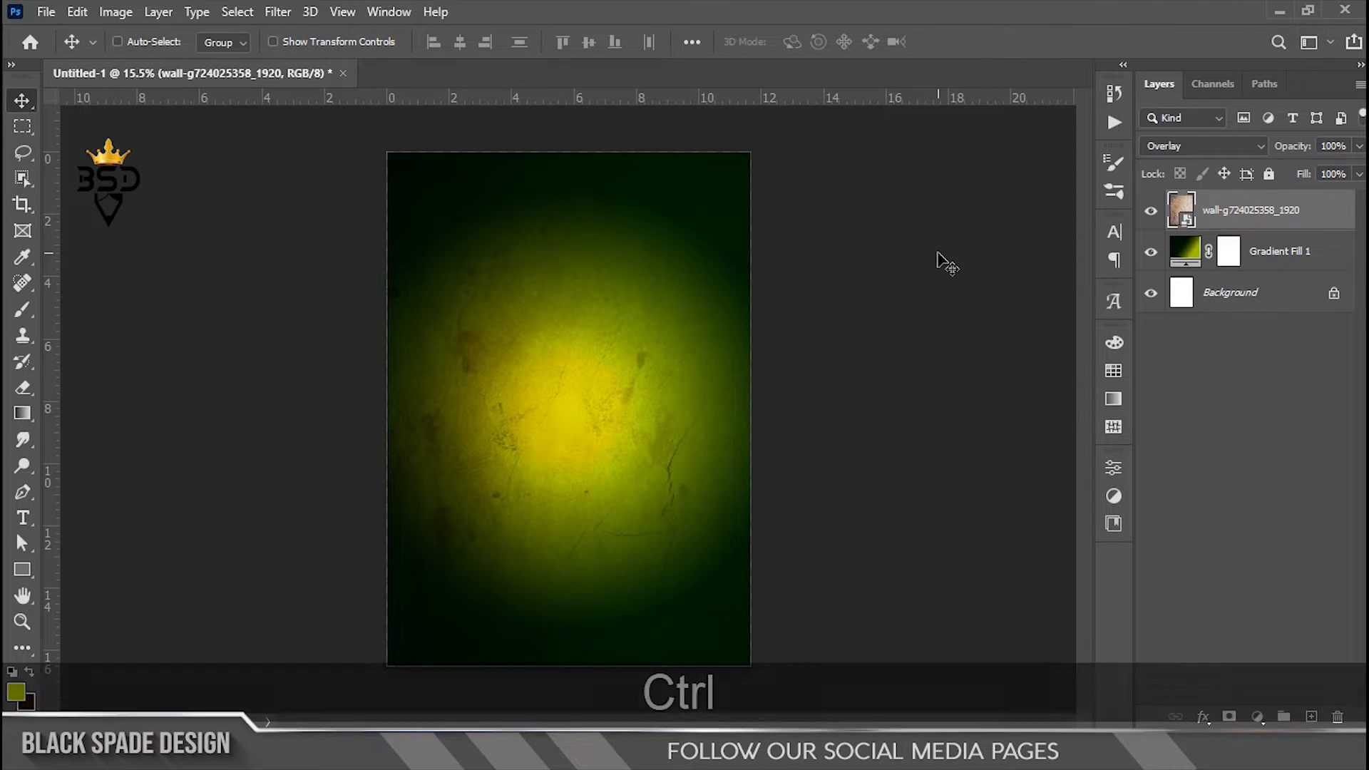
pyautogui.scroll(-2, 789, 276)
pyautogui.moveTo(725, 174); pyautogui.dragTo(737, 169)
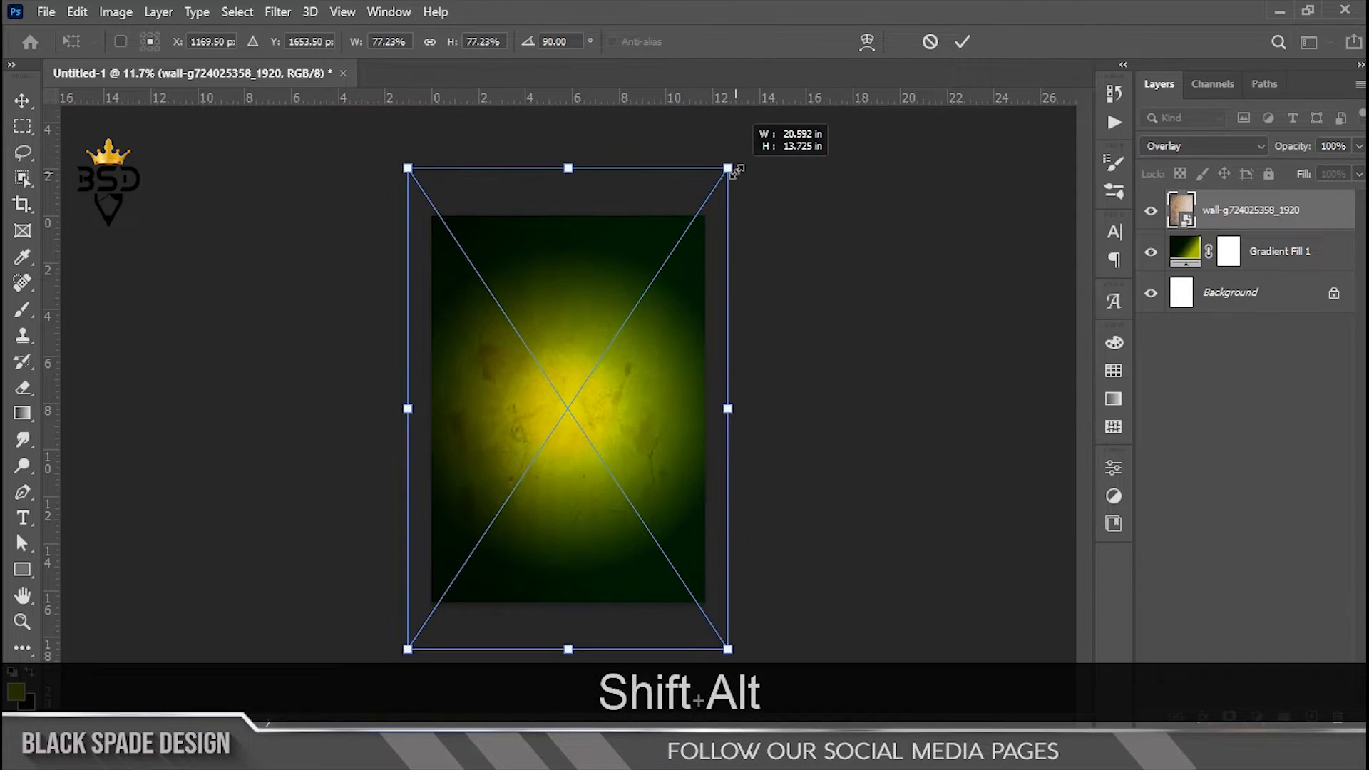
pyautogui.moveTo(575, 411); pyautogui.dragTo(573, 397)
pyautogui.press('Return')
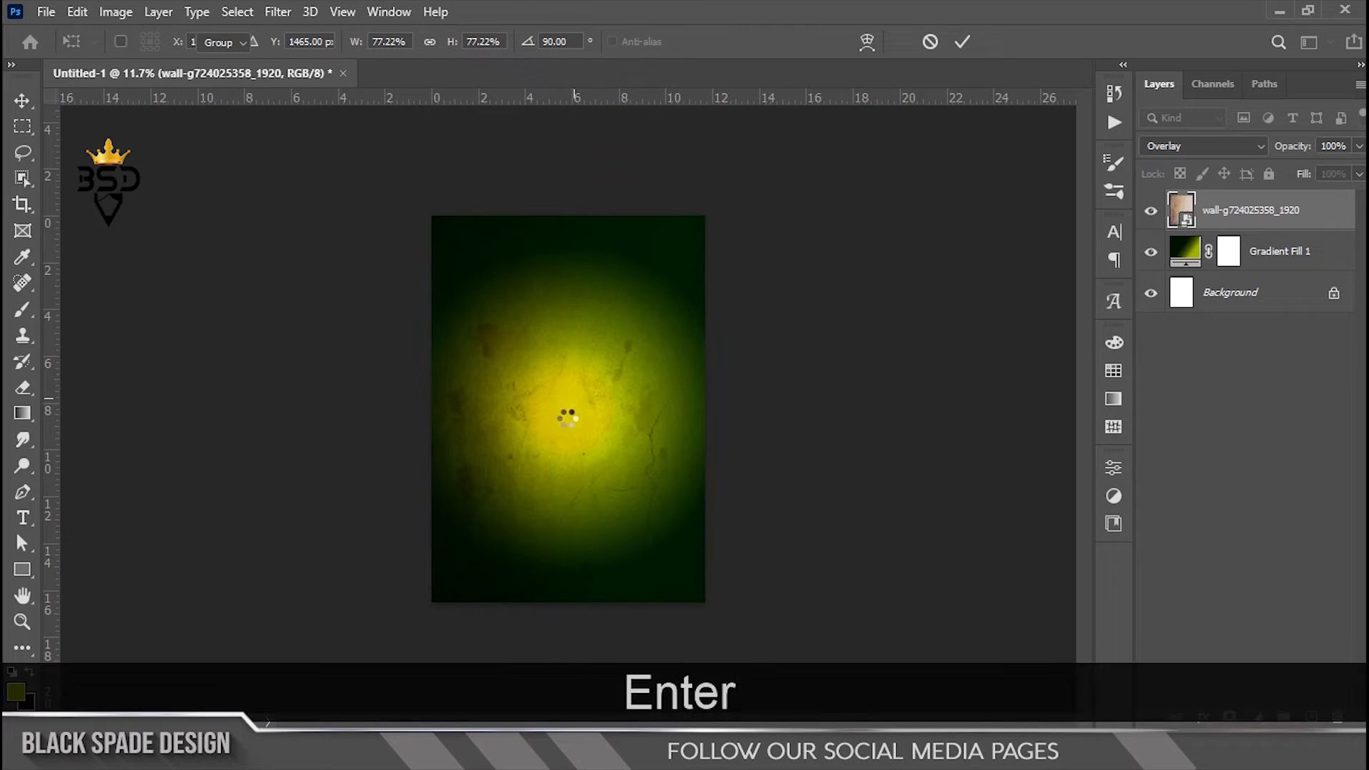
pyautogui.scroll(2, 556, 460)
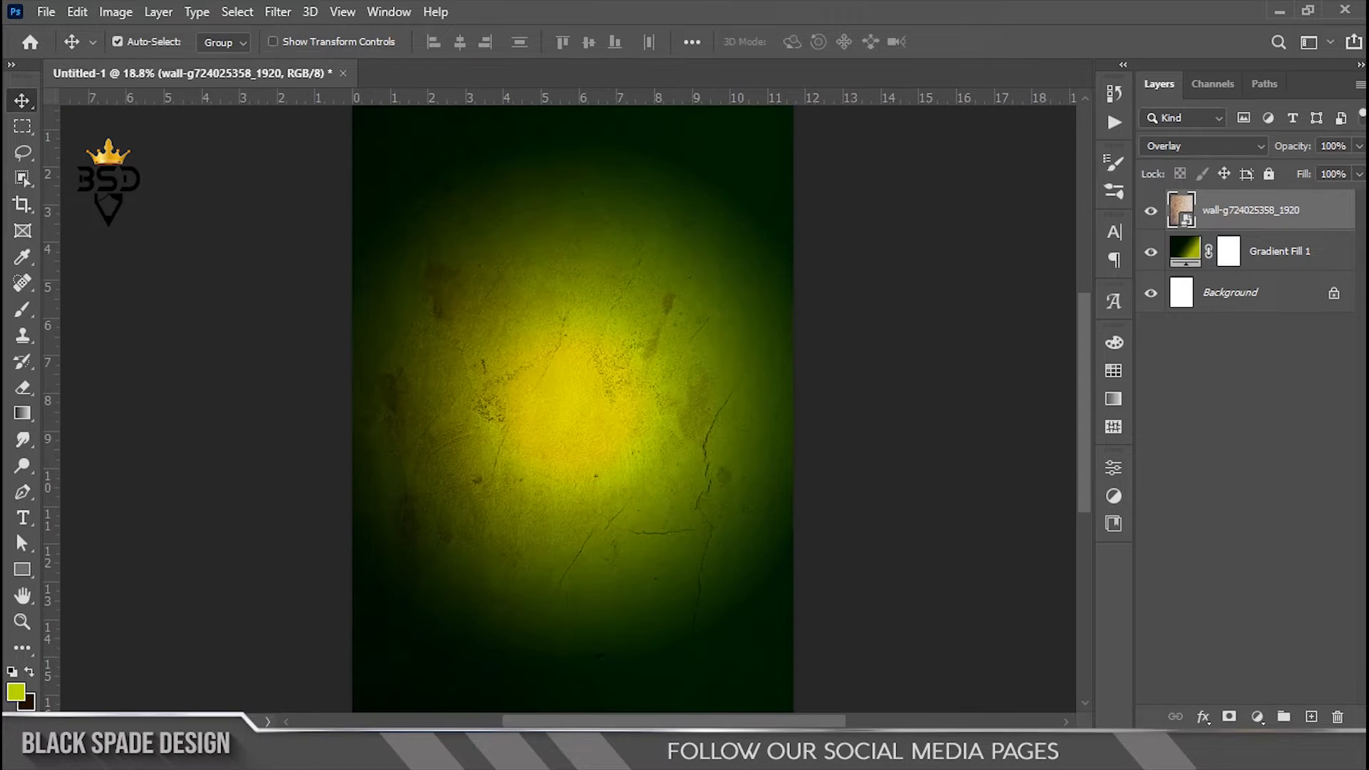
# - Add a layer mask to the wall texture and set up a soft 2200 px brush at 50% opacity
pyautogui.press('b')
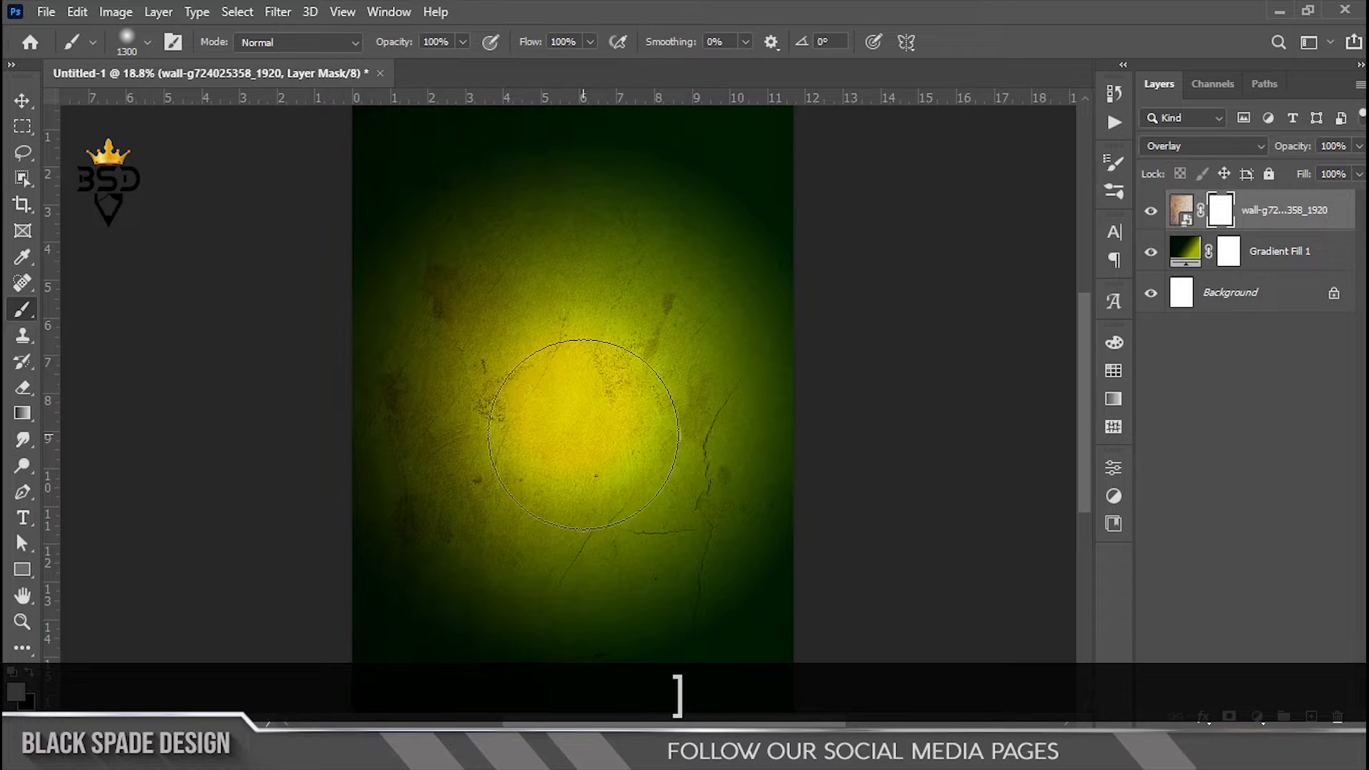
pyautogui.press(']')
pyautogui.press(']')
pyautogui.press(']')
pyautogui.press(']')
pyautogui.press(']')
pyautogui.press(']')
pyautogui.press(']')
pyautogui.press(']')
pyautogui.press(']')
pyautogui.moveTo(385, 44); pyautogui.dragTo(361, 44)
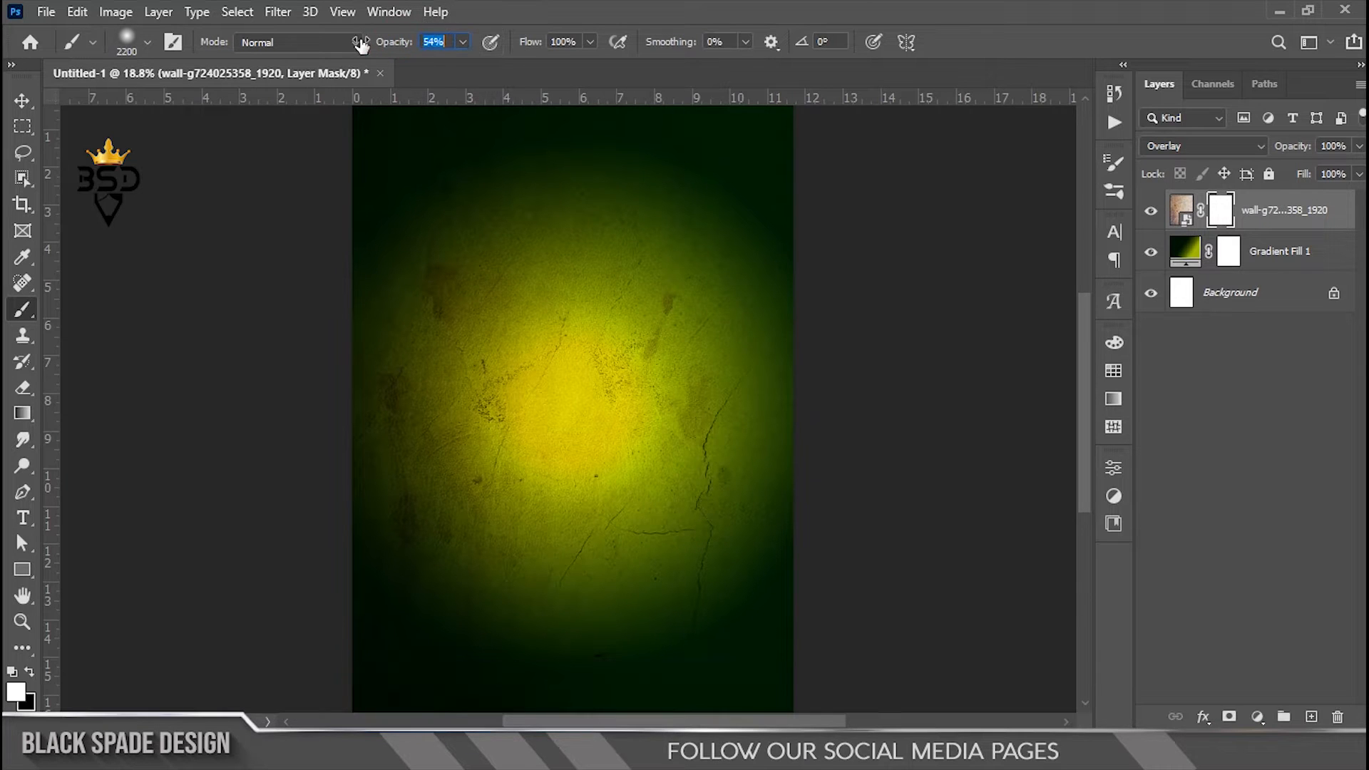
# - Paint black over the middle of the wall texture's mask to fade the texture in the centre
pyautogui.click(491, 348)
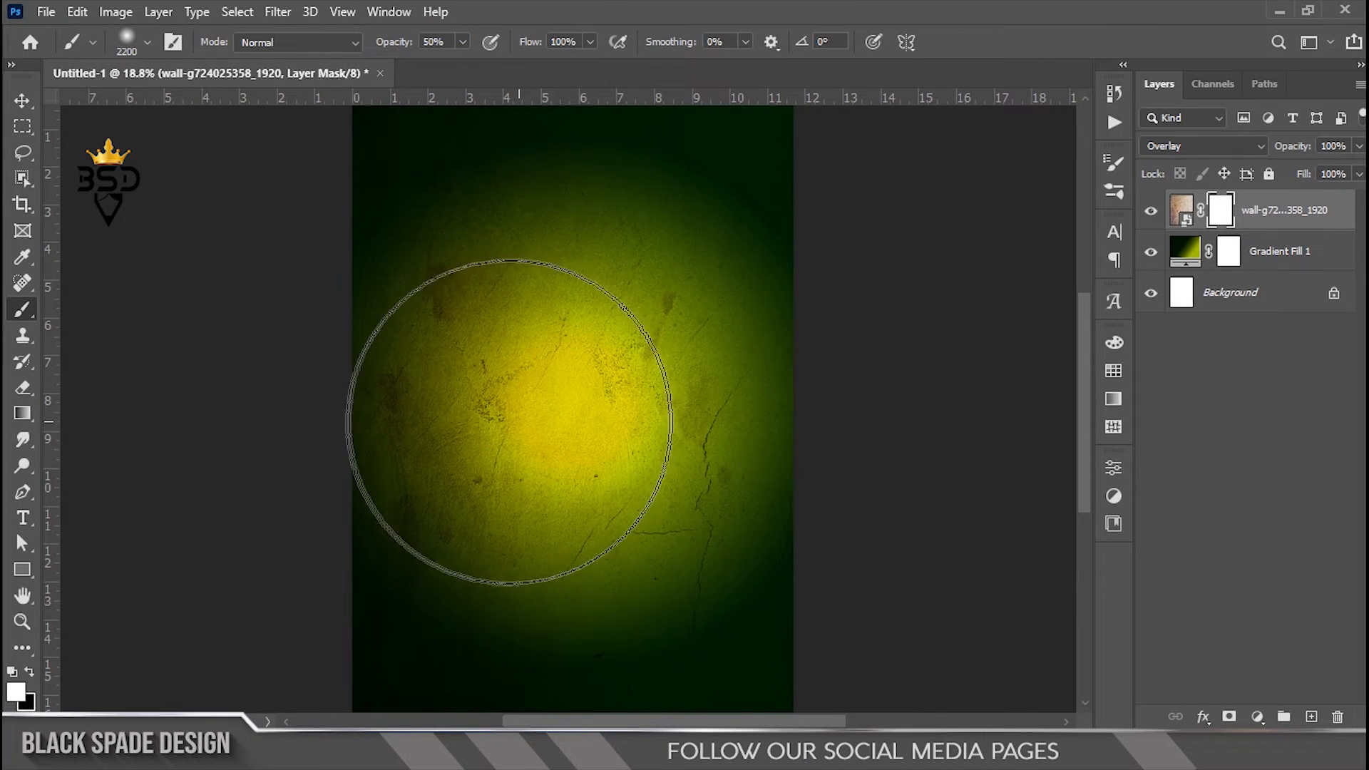
pyautogui.press('x')
pyautogui.click(513, 398)
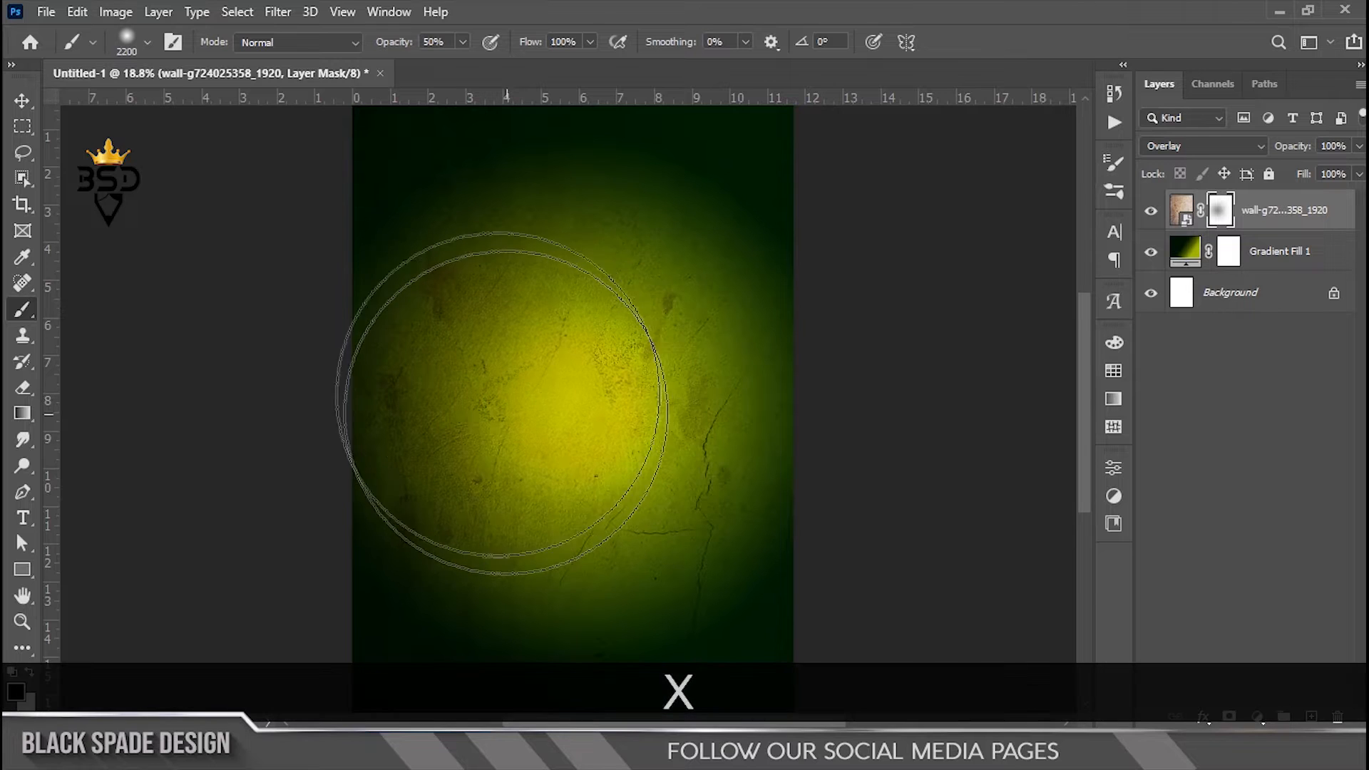
pyautogui.click(554, 308)
pyautogui.click(649, 490)
pyautogui.click(519, 531)
pyautogui.scroll(-3, 561, 326)
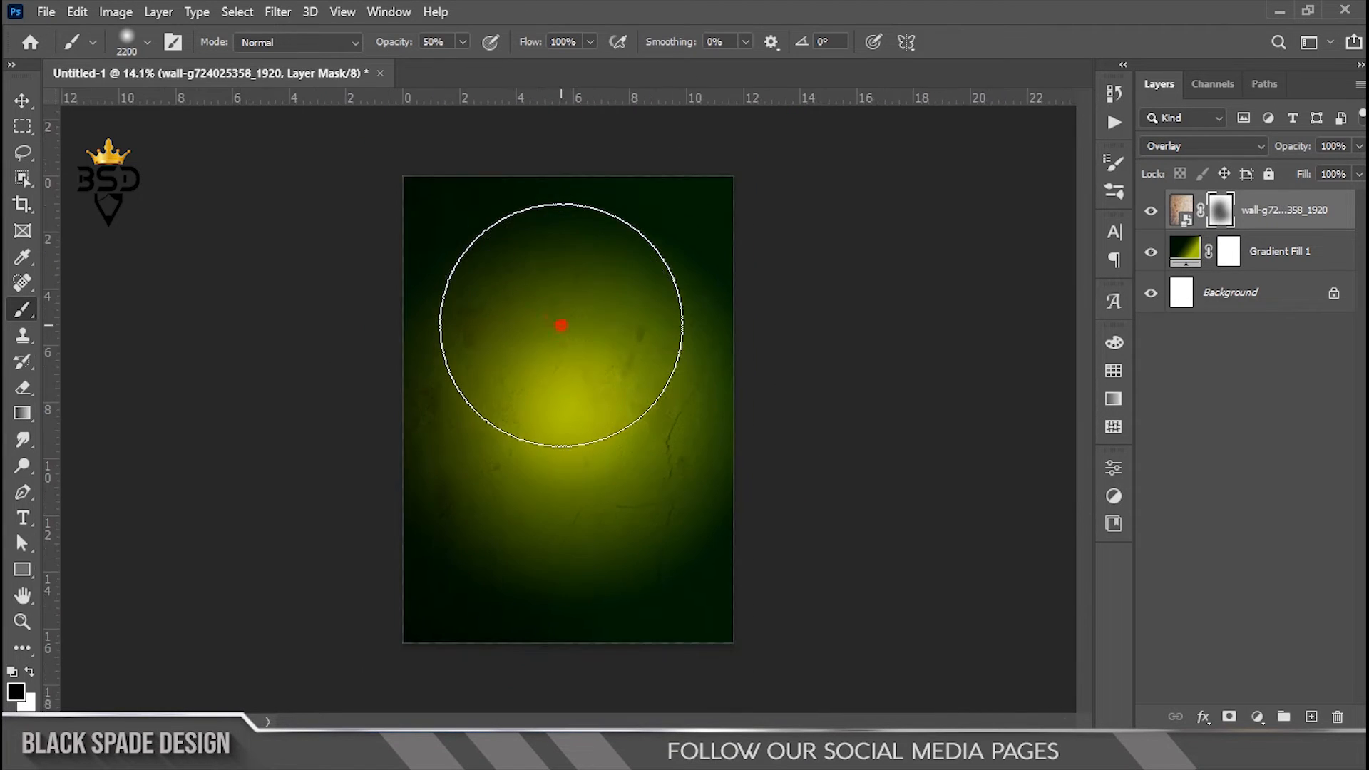
pyautogui.click(627, 362)
pyautogui.press('v')
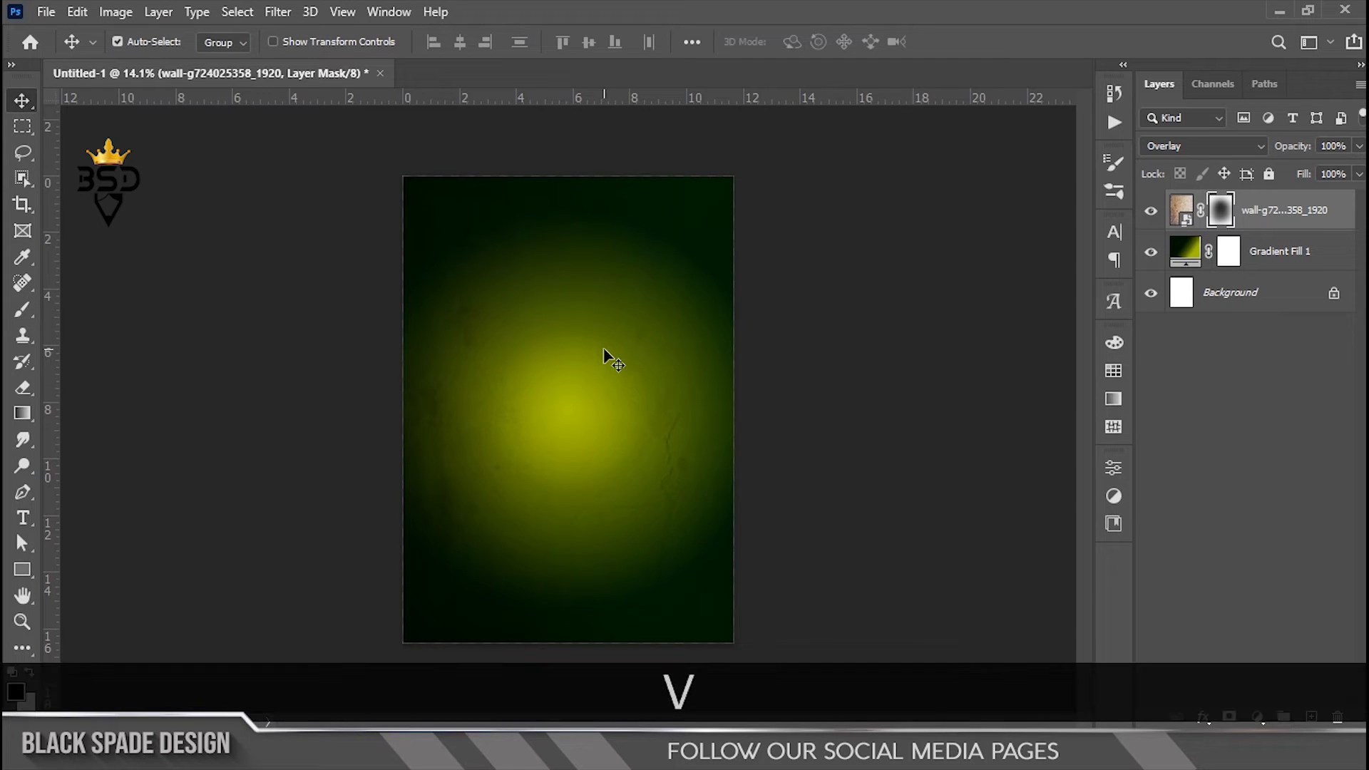
# - Create a new layer and paint a large yellow-green glow at the canvas centre with the brush at 100% opacity
pyautogui.scroll(-1, 604, 348)
pyautogui.click(1310, 719)
pyautogui.scroll(1, 605, 456)
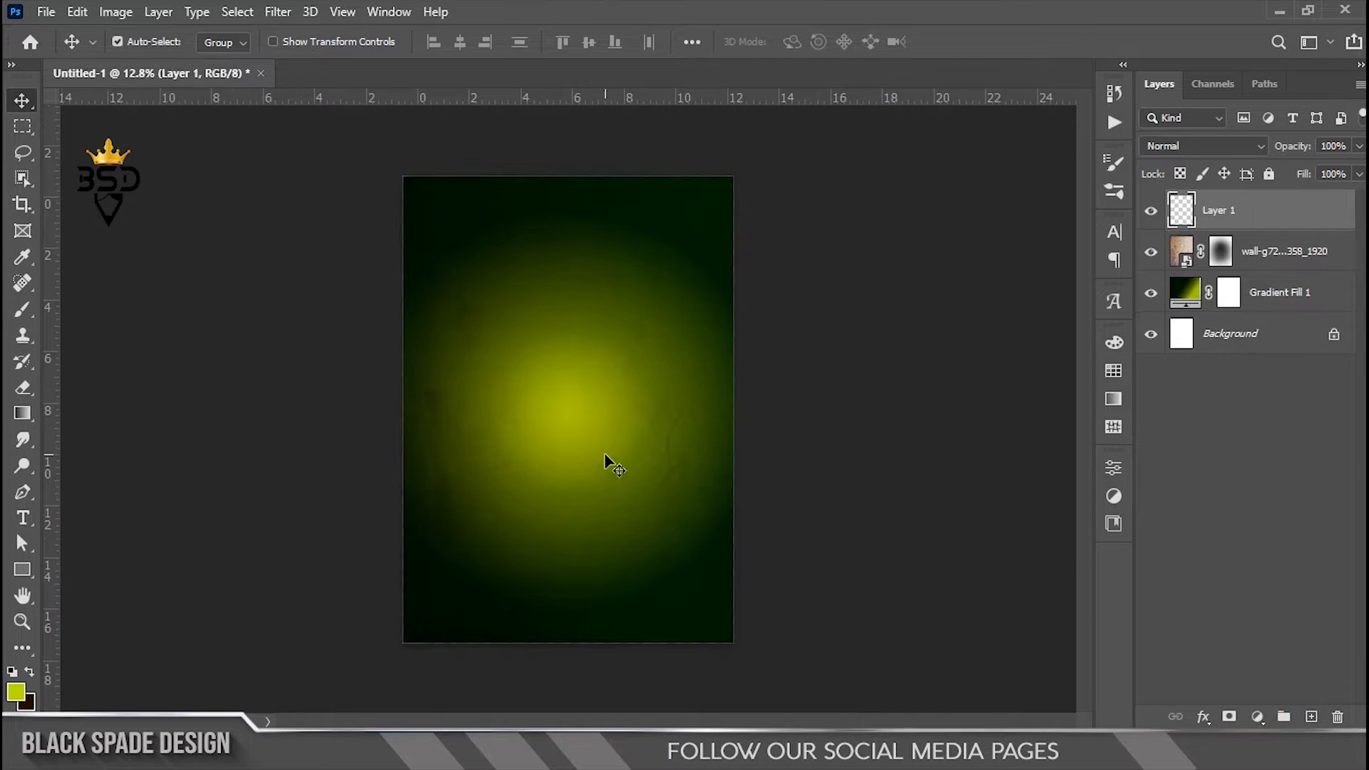
pyautogui.press('b')
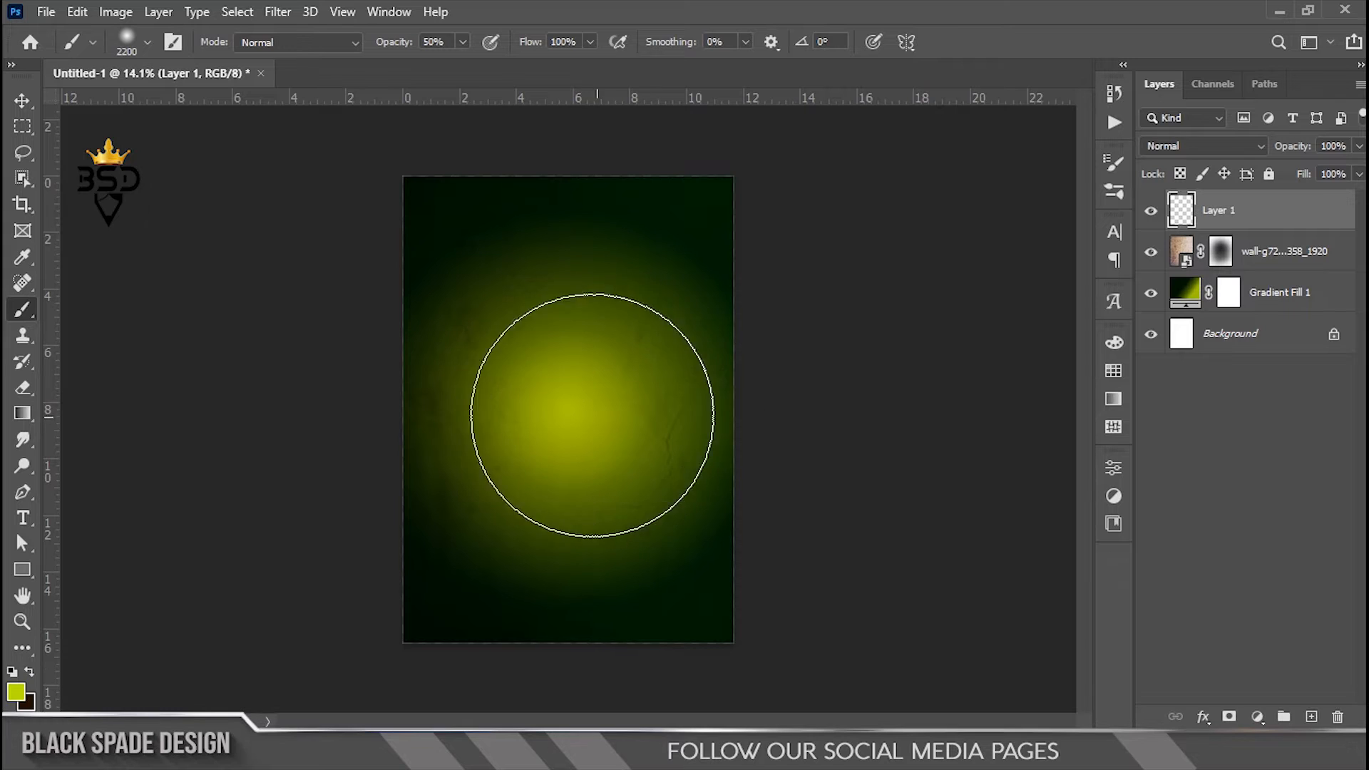
pyautogui.click(563, 406)
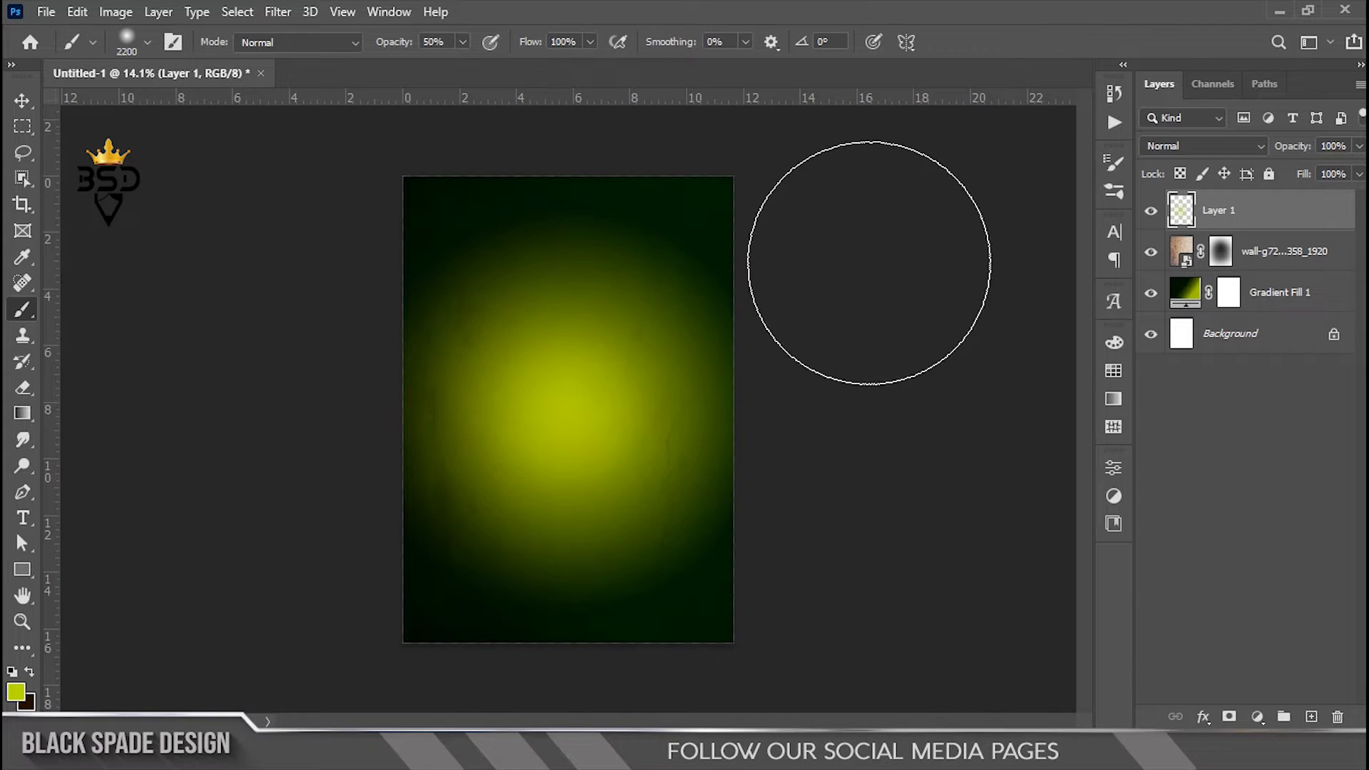
pyautogui.hotkey('ctrl', 'z')
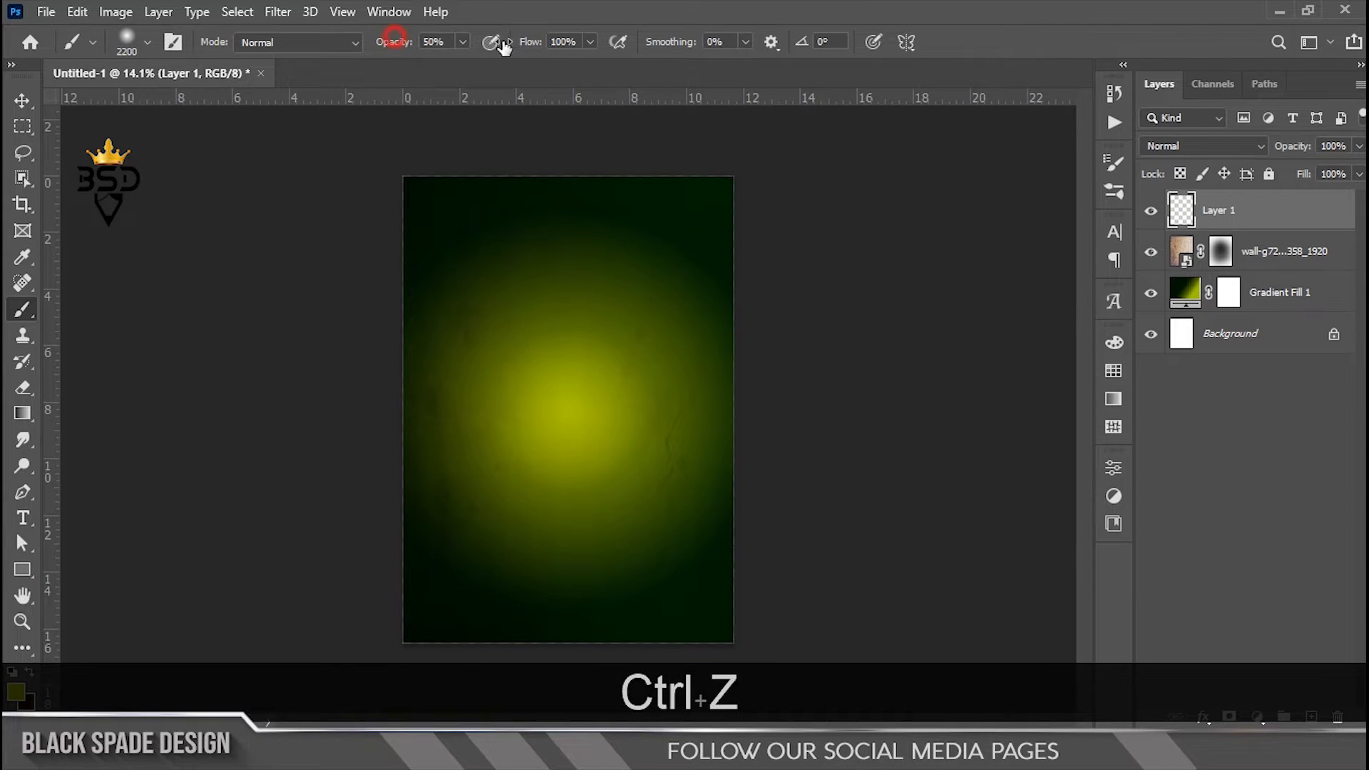
pyautogui.moveTo(394, 39); pyautogui.dragTo(505, 47)
pyautogui.click(562, 415)
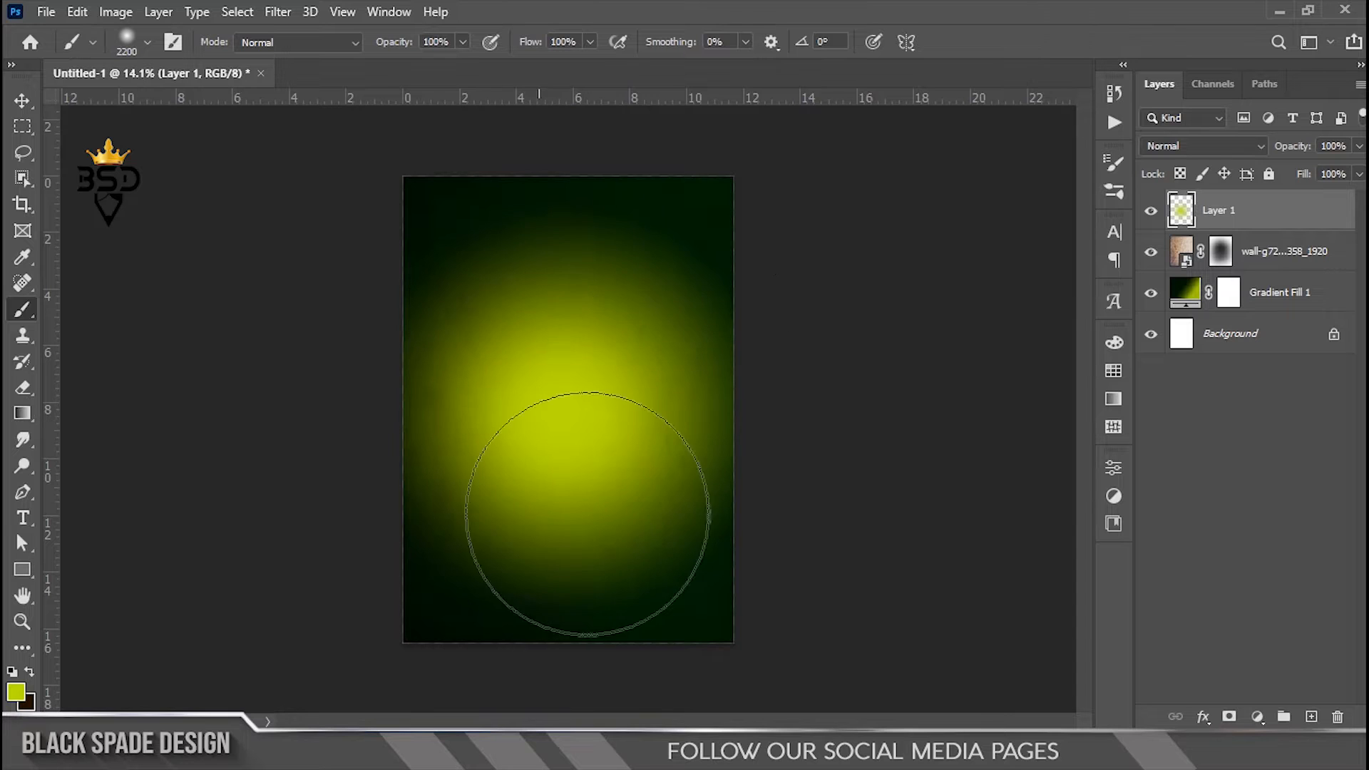
pyautogui.press('v')
# - Set the glow layer to Linear Dodge (Add) at 20% opacity and compare the result with the layer hidden
pyautogui.click(1226, 145)
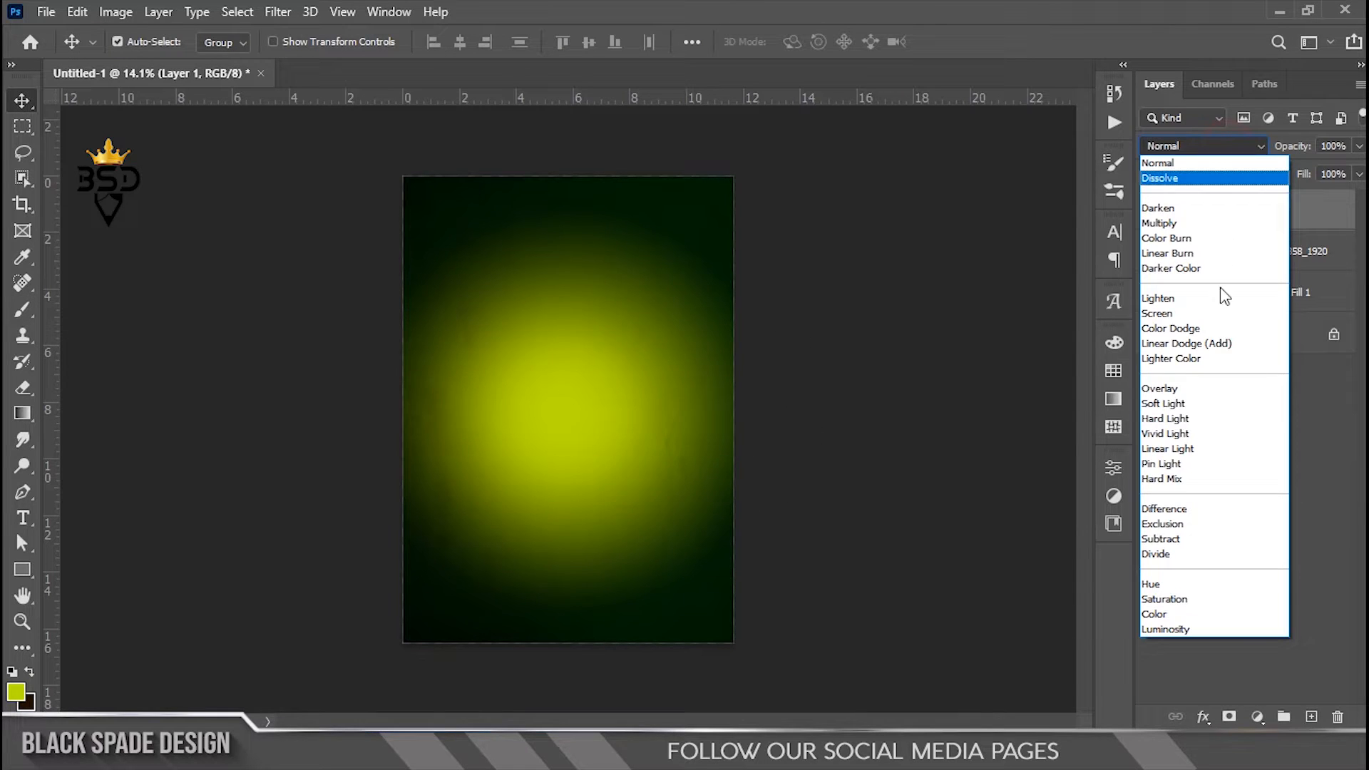
pyautogui.click(1158, 386)
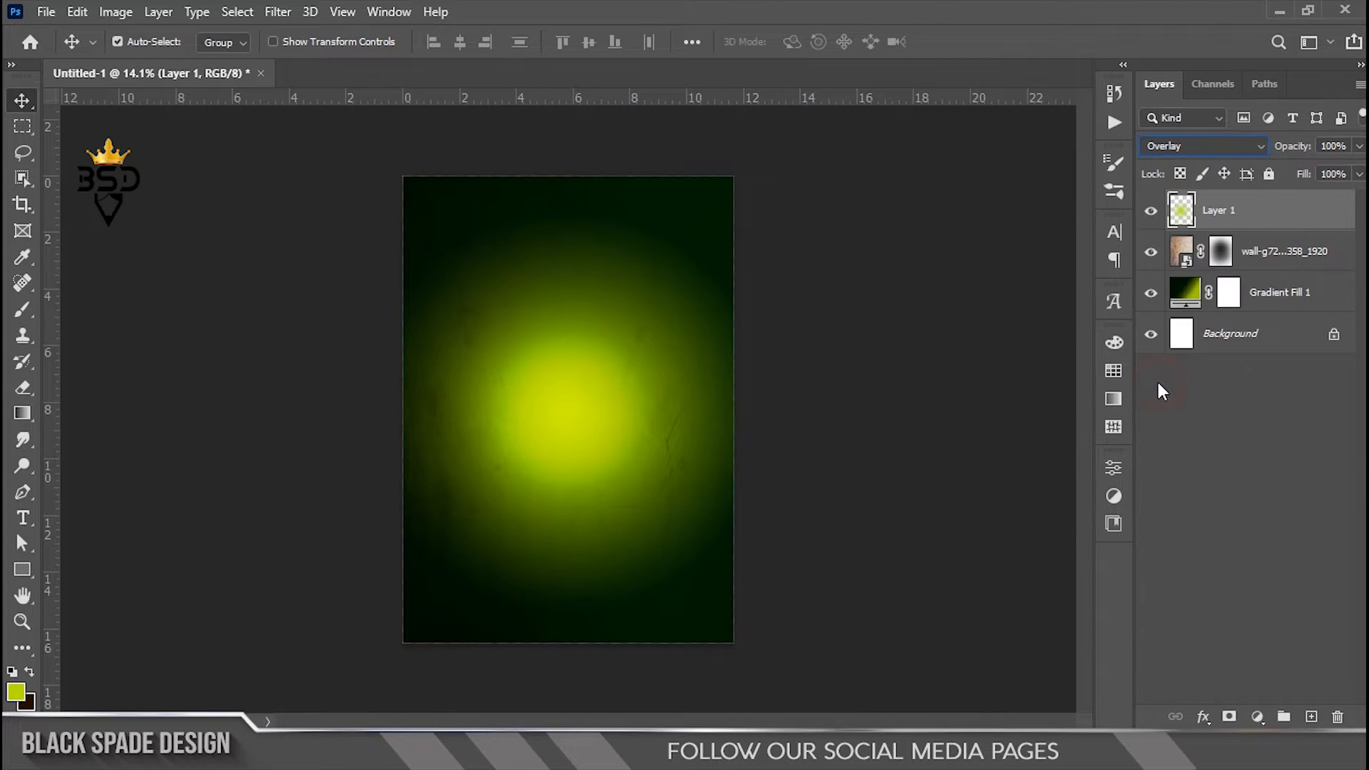
pyautogui.click(1183, 145)
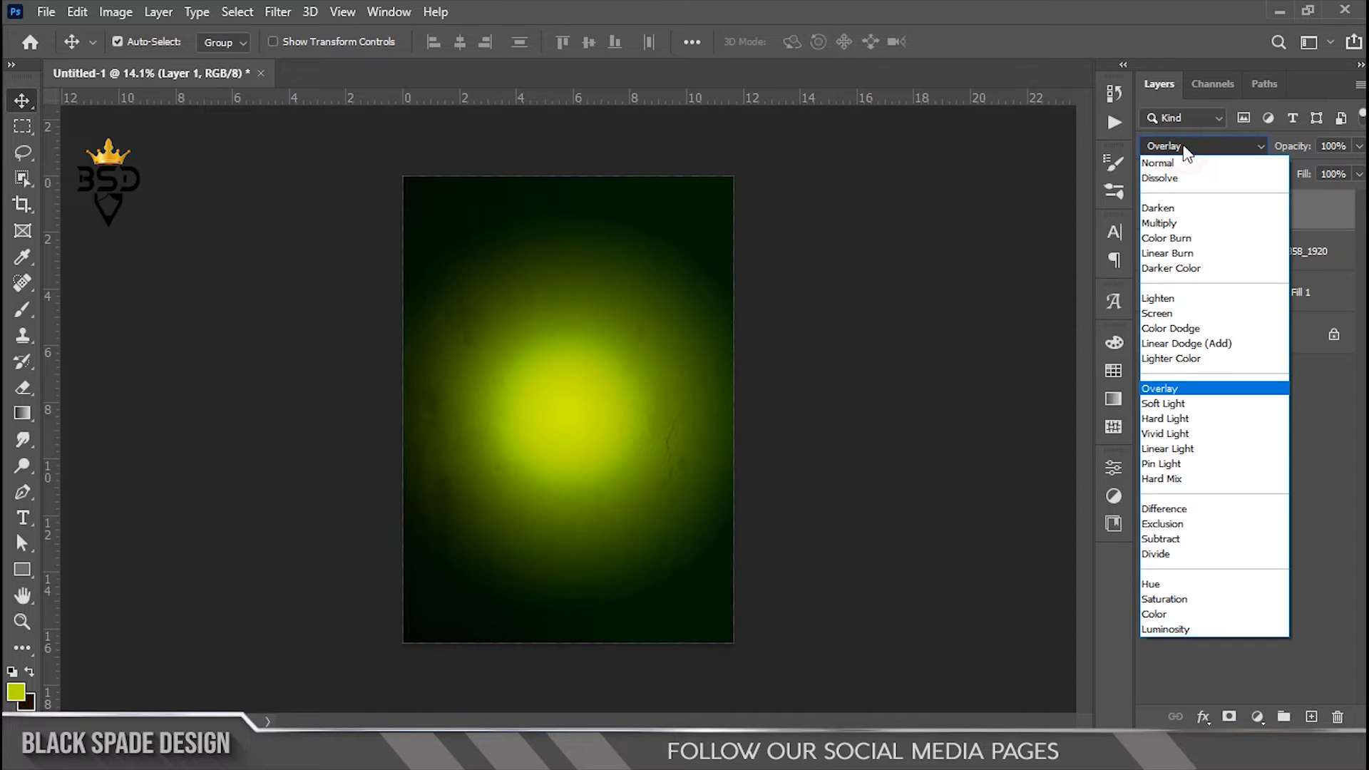
pyautogui.click(1188, 343)
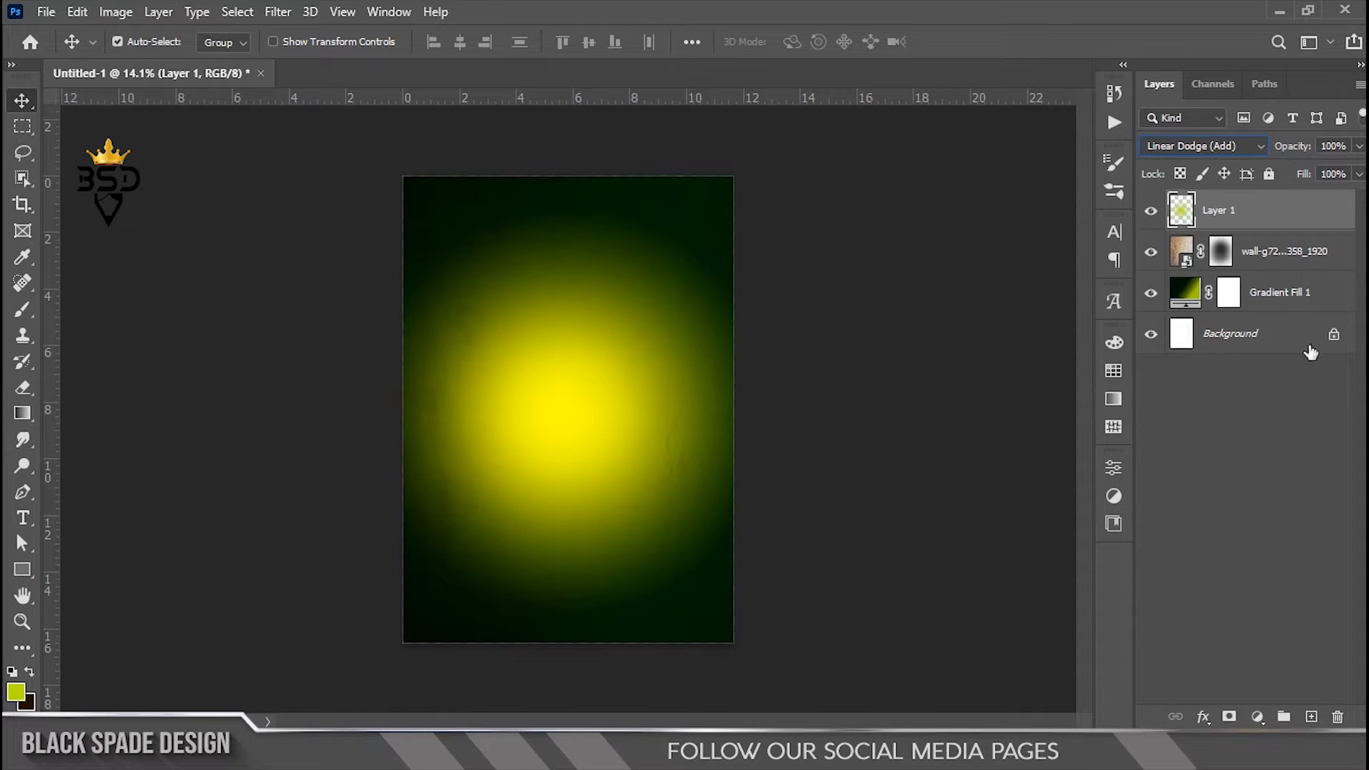
pyautogui.moveTo(1297, 151); pyautogui.dragTo(1255, 152)
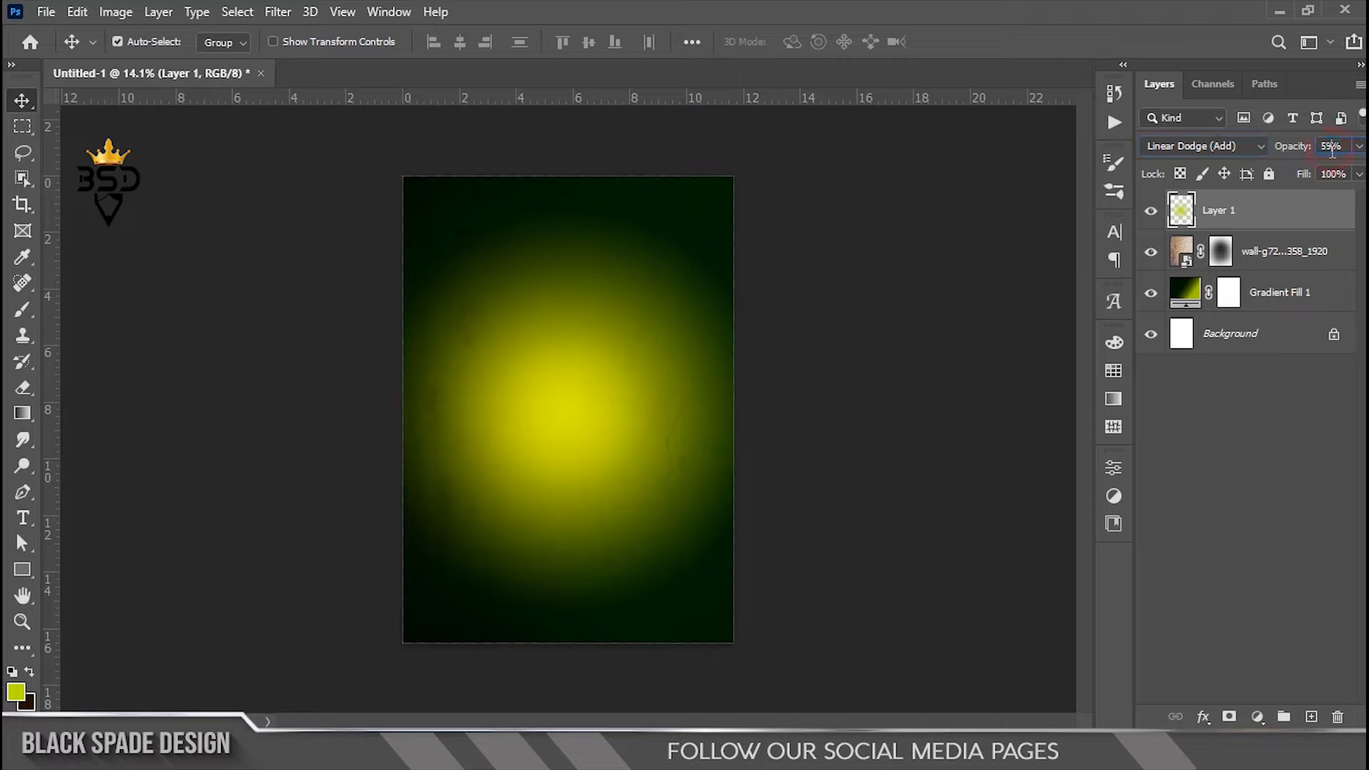
pyautogui.write('20')
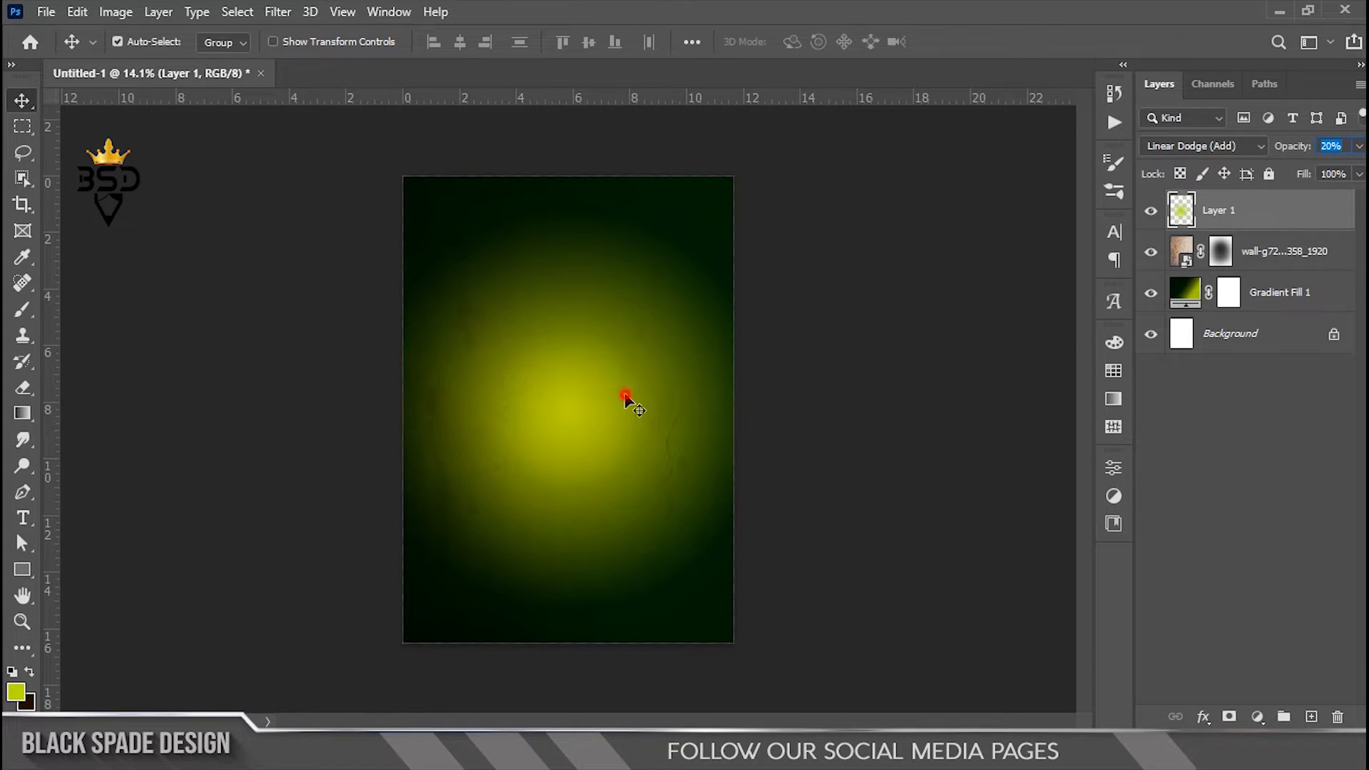
pyautogui.scroll(2, 625, 396)
pyautogui.click(1153, 212)
pyautogui.click(1152, 212)
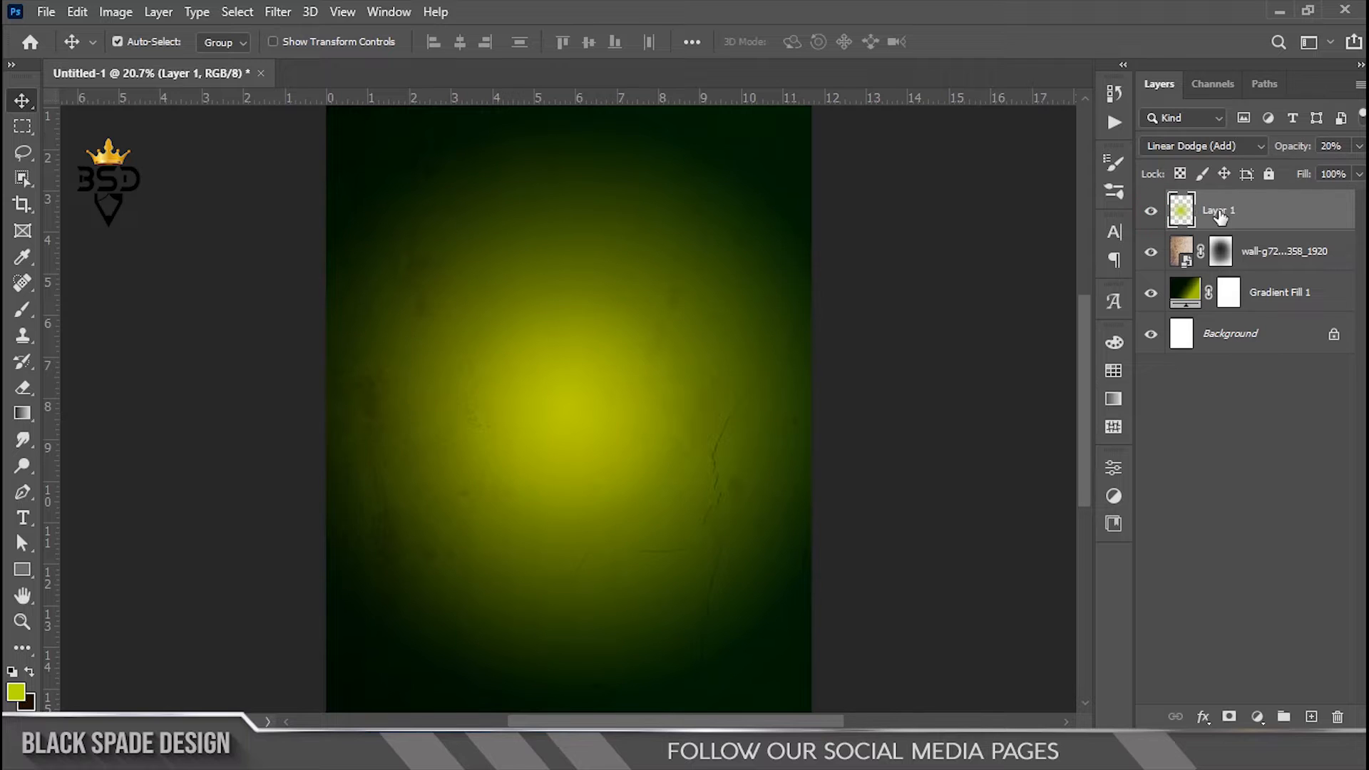
pyautogui.scroll(-1, 719, 263)
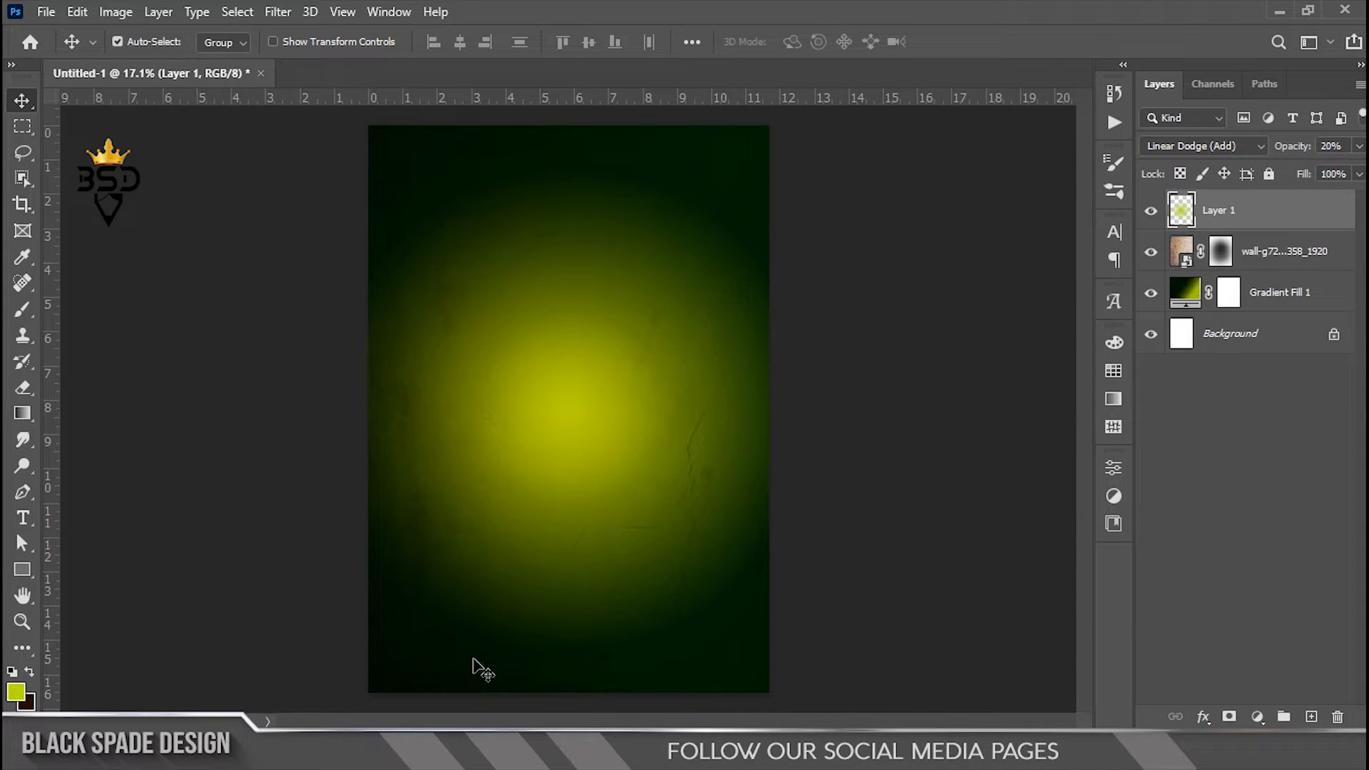
# - Place the halloween grave image on the canvas, scale it to about 54% and position it slightly below centre
pyautogui.click(457, 753)
pyautogui.doubleClick(411, 231)
pyautogui.moveTo(376, 257); pyautogui.dragTo(608, 567)
pyautogui.moveTo(585, 385); pyautogui.dragTo(592, 412)
pyautogui.moveTo(770, 237); pyautogui.dragTo(721, 280)
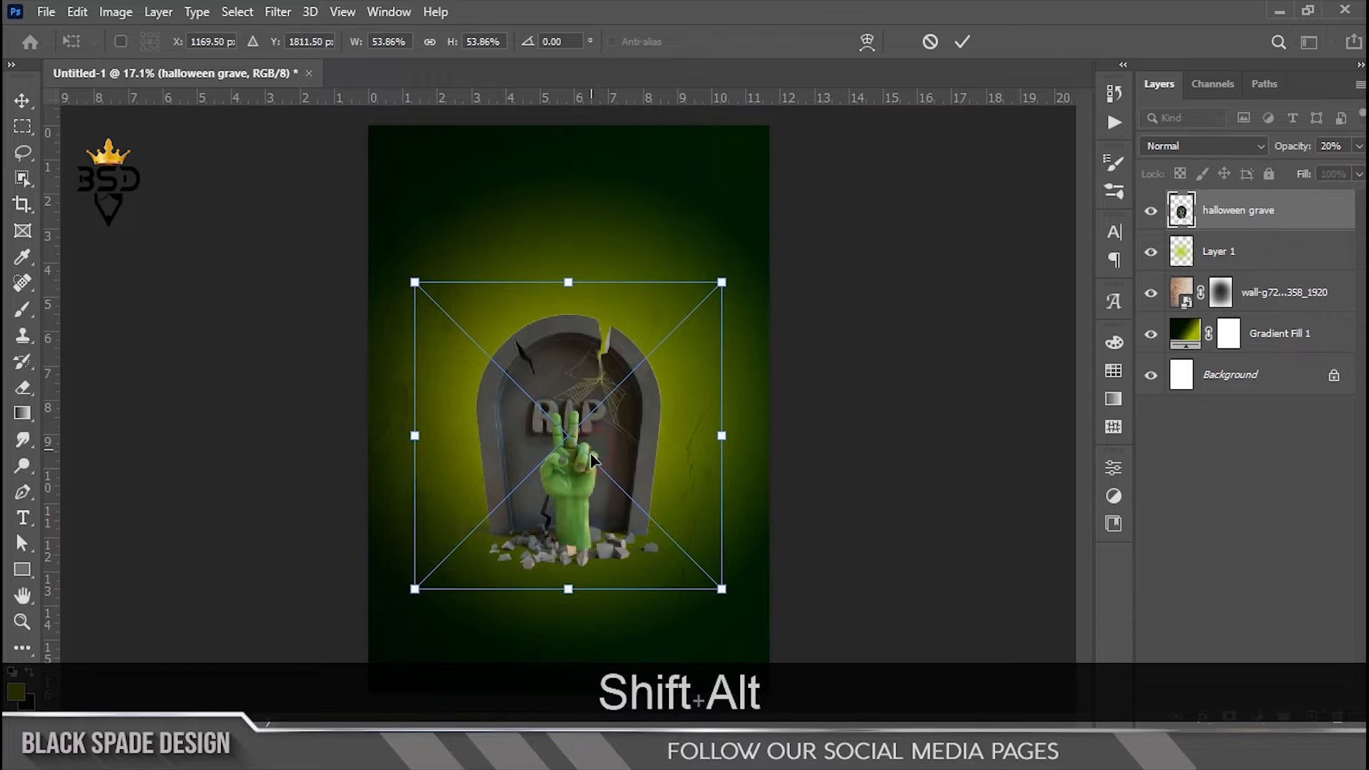
pyautogui.moveTo(591, 451); pyautogui.dragTo(592, 458)
# - Fine-tune the gravestone's size, move it a little lower on the canvas and commit the placement
pyautogui.scroll(-2, 608, 469)
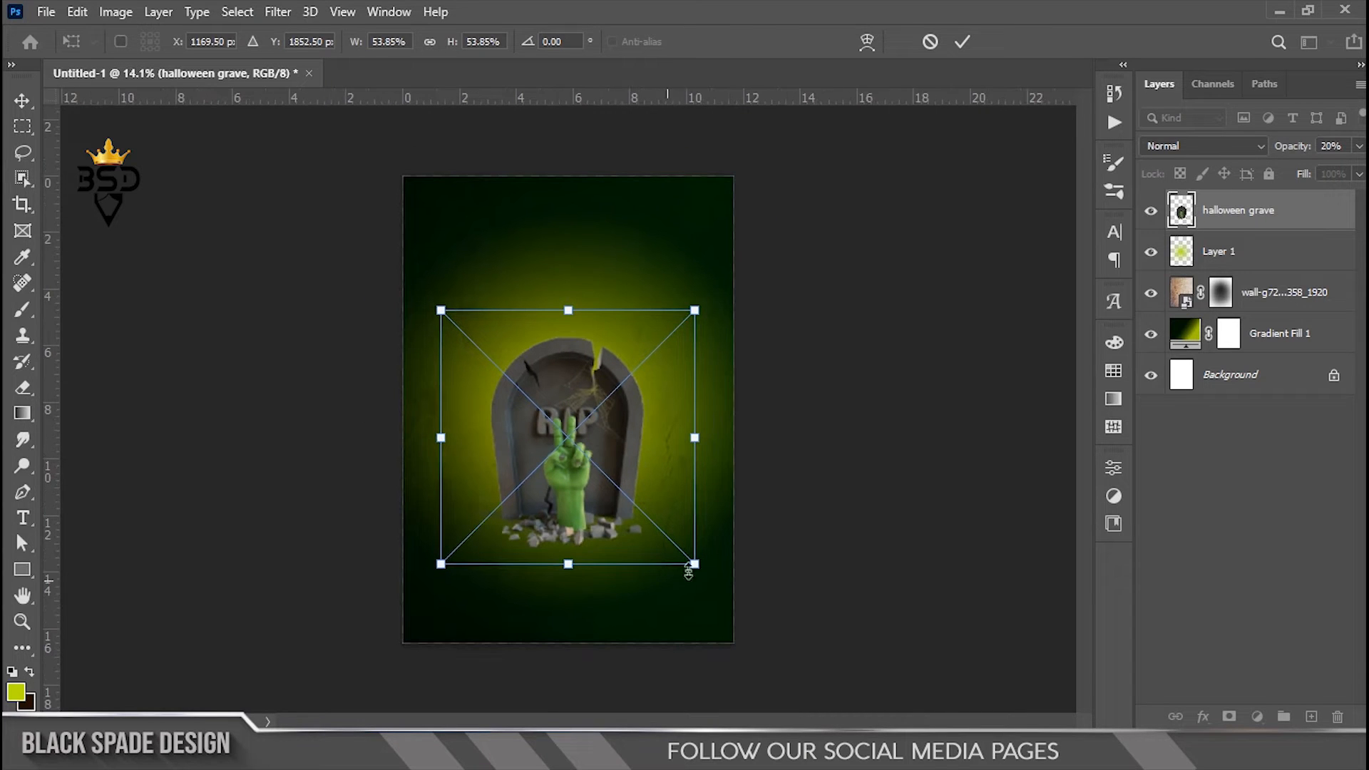
pyautogui.moveTo(695, 565); pyautogui.dragTo(701, 570)
pyautogui.moveTo(585, 491); pyautogui.dragTo(586, 499)
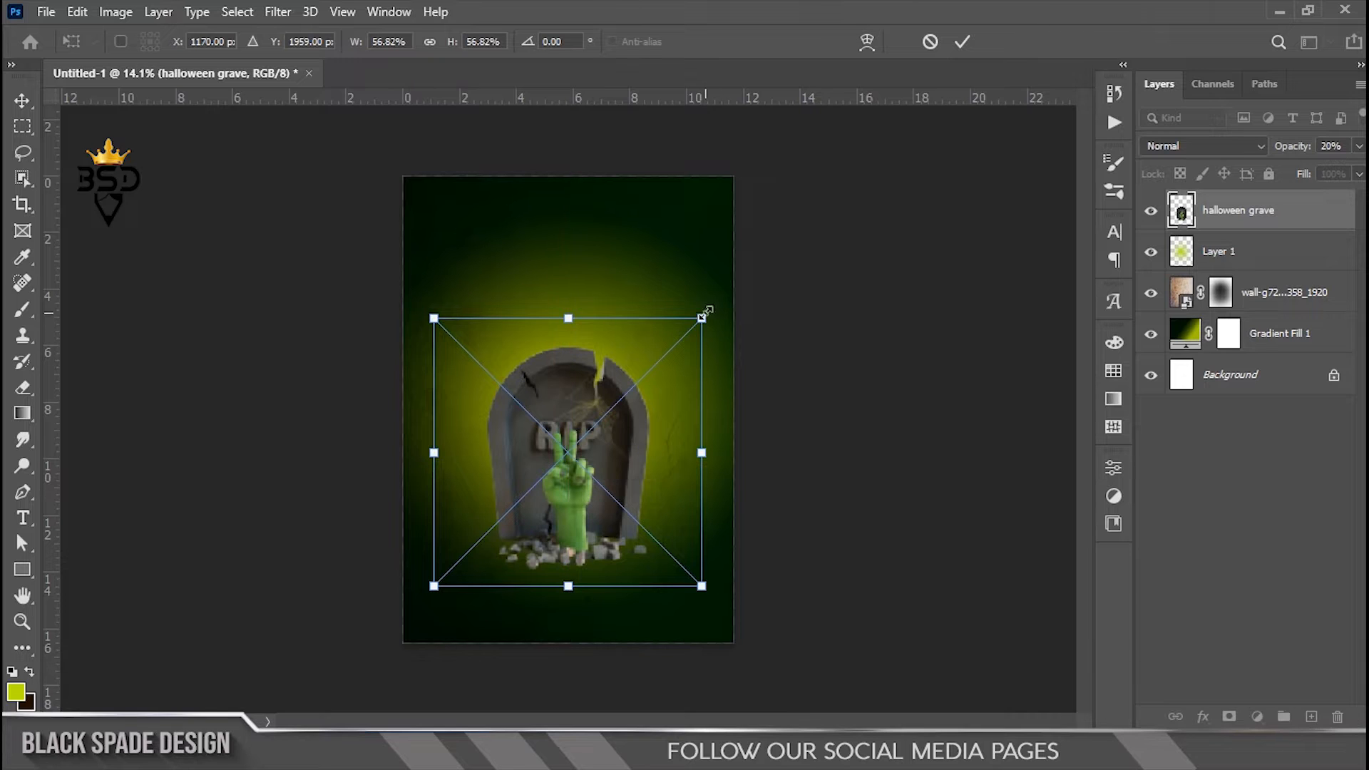
pyautogui.moveTo(706, 312); pyautogui.dragTo(694, 315)
pyautogui.press('Return')
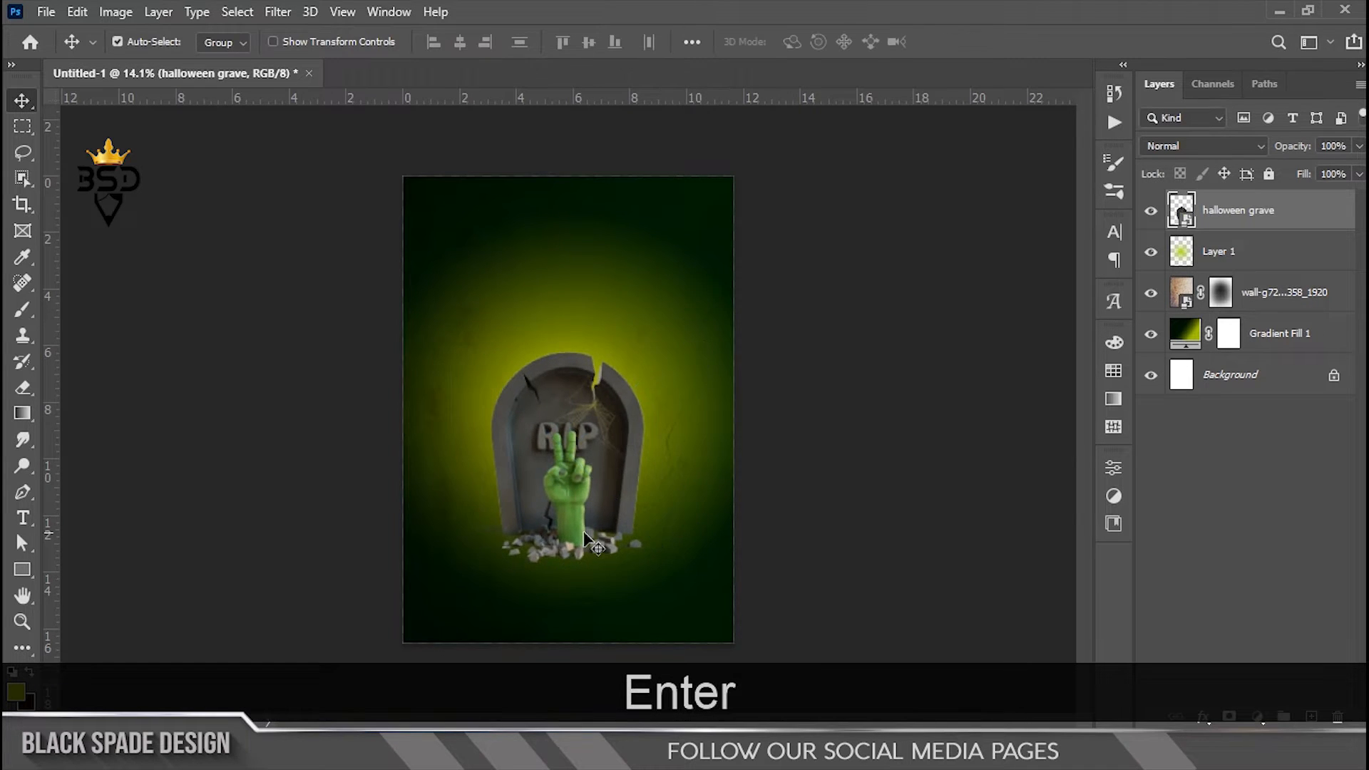
pyautogui.scroll(2, 577, 485)
pyautogui.moveTo(585, 542); pyautogui.dragTo(605, 276)
pyautogui.scroll(-2, 605, 282)
pyautogui.scroll(4, 560, 526)
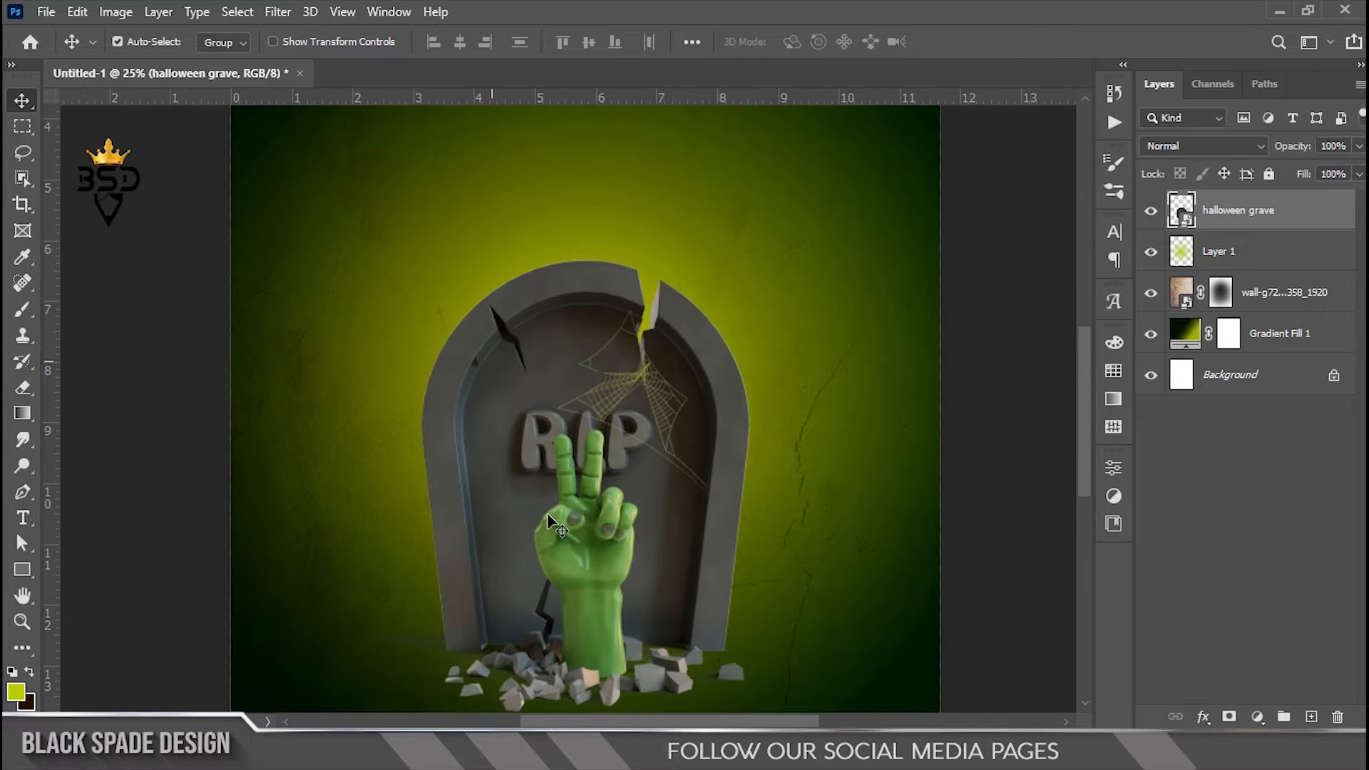
pyautogui.moveTo(566, 526); pyautogui.dragTo(584, 279)
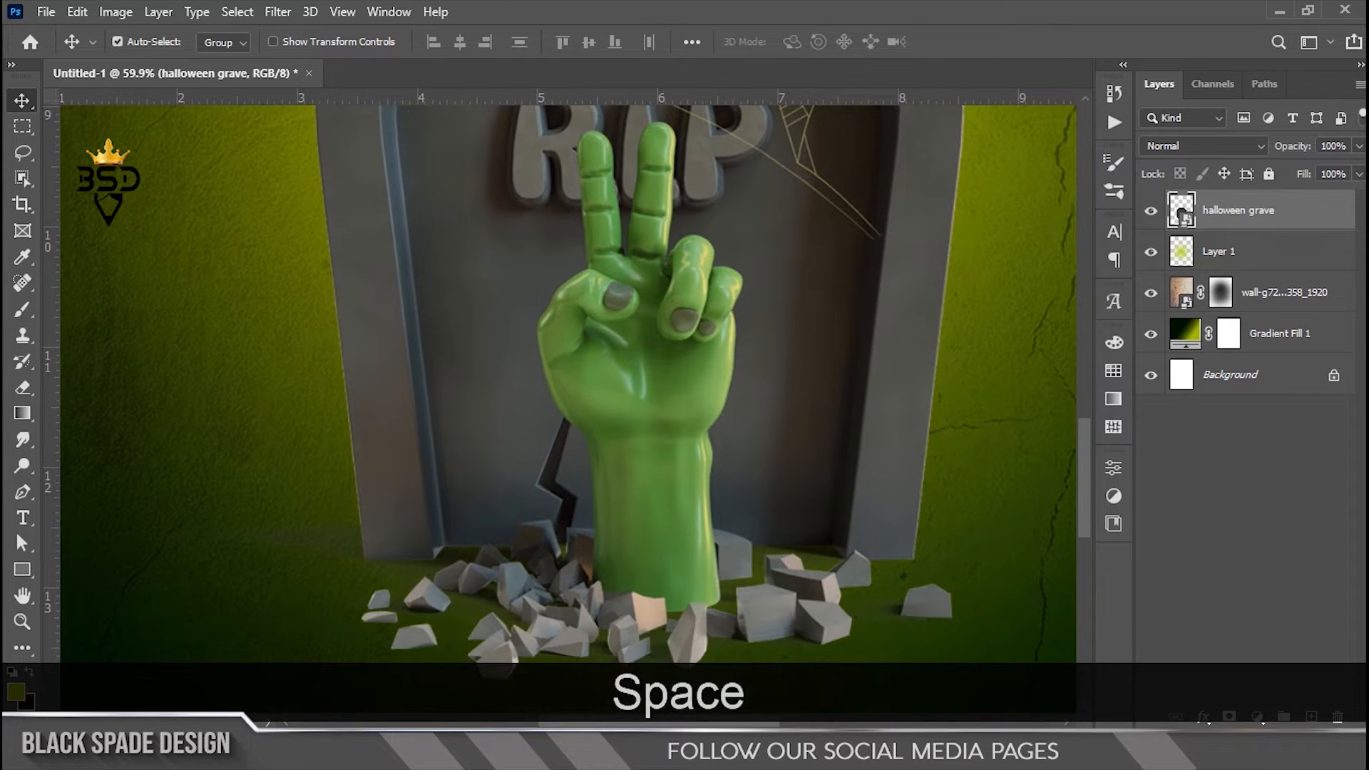
# - Add a layer mask to the gravestone layer and outline the leftover shadow patch beside its lower-left base with the Polygonal Lasso
pyautogui.click(1230, 716)
pyautogui.scroll(4, 366, 556)
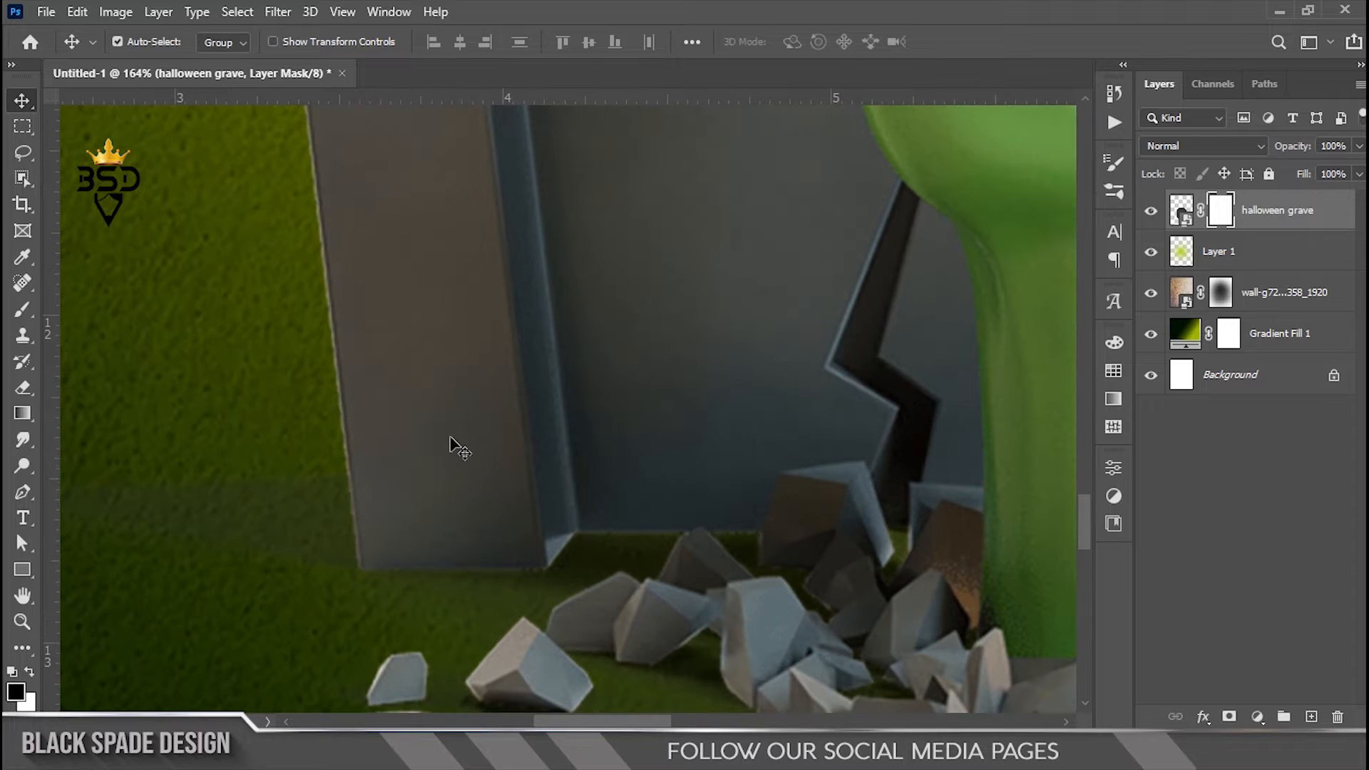
pyautogui.click(21, 149)
pyautogui.click(85, 170)
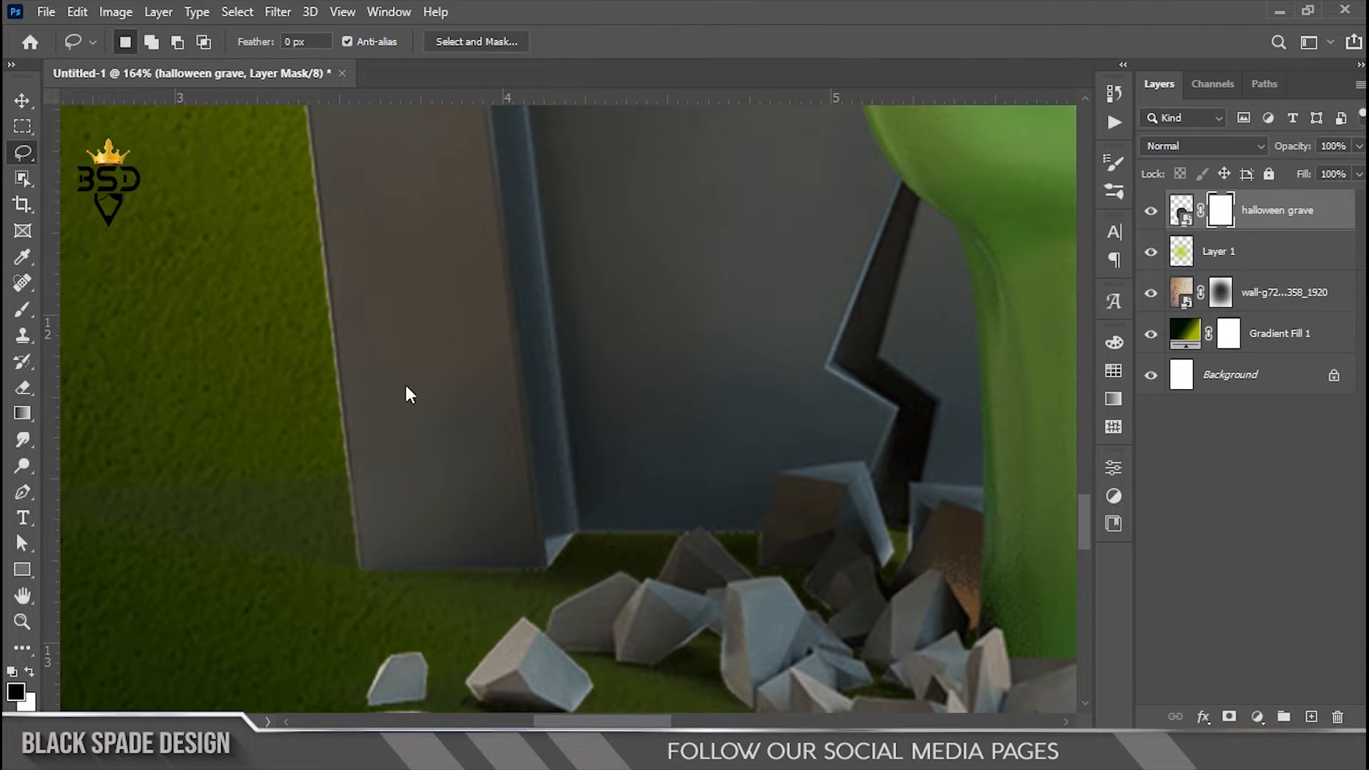
pyautogui.scroll(1, 341, 421)
pyautogui.scroll(-2, 359, 596)
pyautogui.click(292, 603)
pyautogui.click(408, 403)
# - Fill the outlined patch with black on the gravestone's mask to hide it, and clear the selection
pyautogui.press('Delete')
pyautogui.scroll(-3, 409, 400)
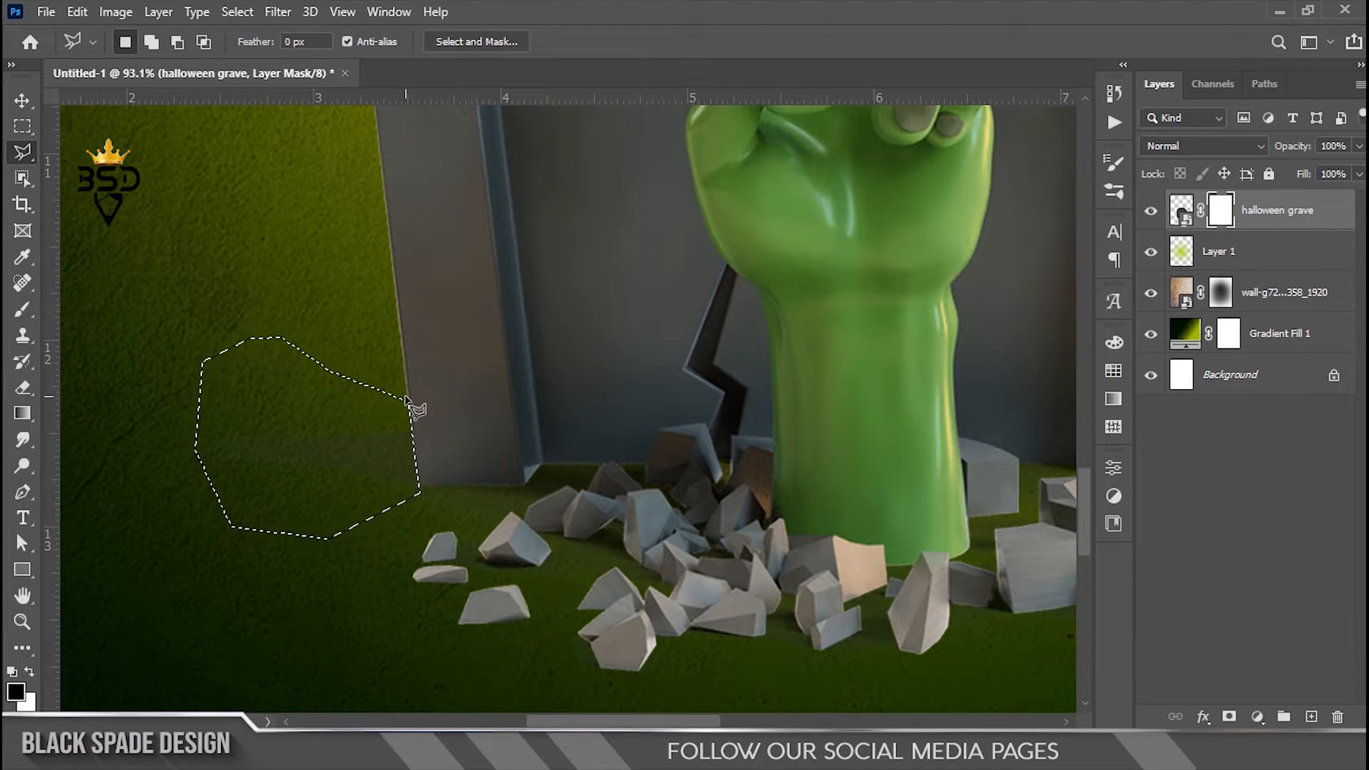
pyautogui.press('x')
pyautogui.press('Delete')
pyautogui.scroll(-4, 413, 403)
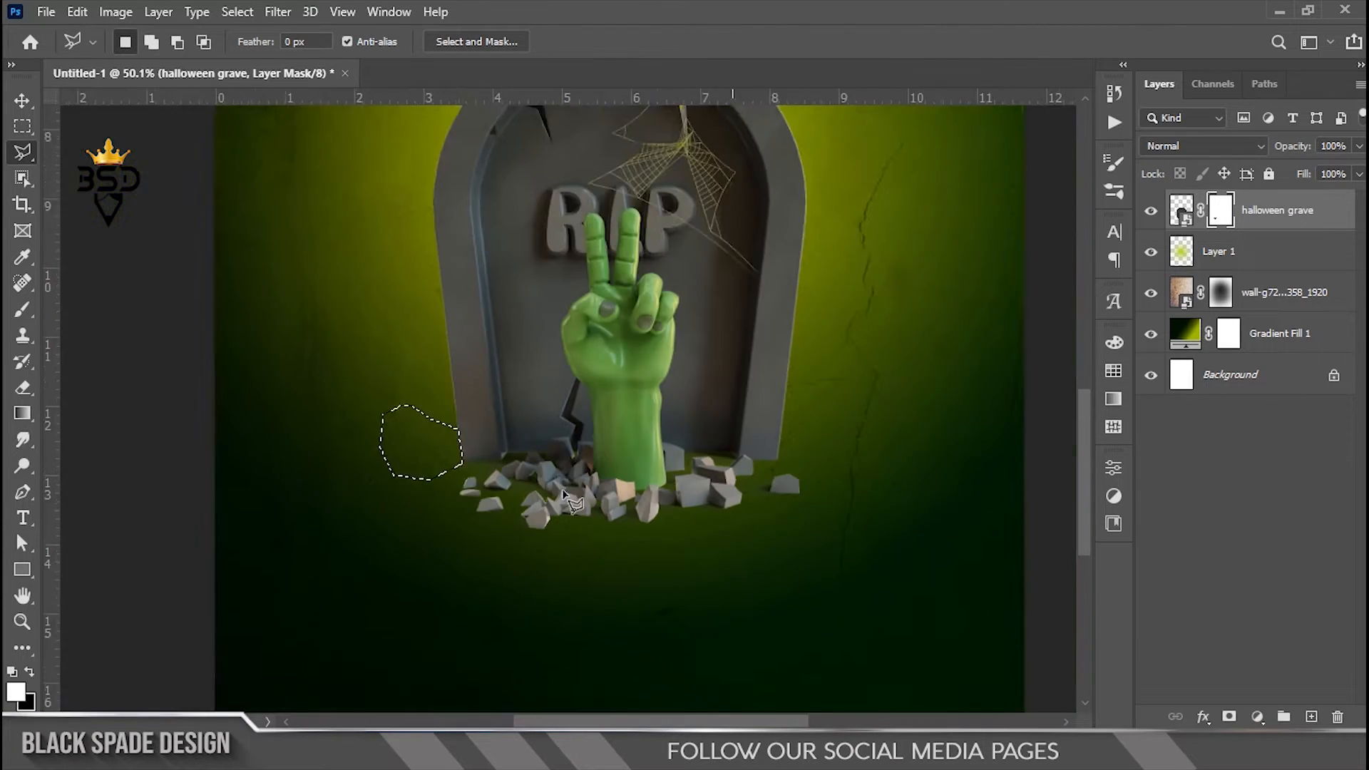
pyautogui.scroll(1, 569, 498)
pyautogui.hotkey('ctrl', 'd')
pyautogui.press('v')
# - Add a Solid Color fill layer in olive green #647d04 above the gravestone layer
pyautogui.scroll(-4, 486, 384)
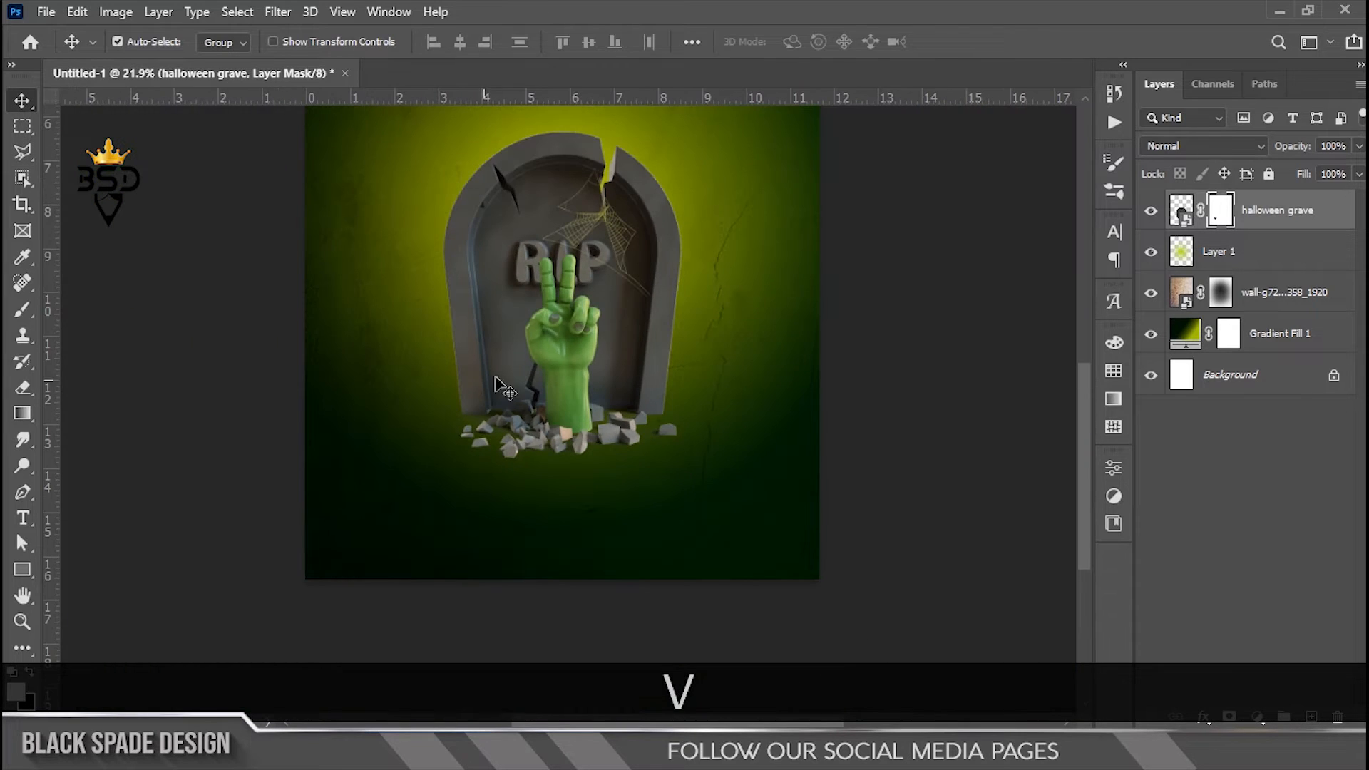
pyautogui.scroll(-4, 560, 319)
pyautogui.scroll(5, 555, 467)
pyautogui.press('space')
pyautogui.moveTo(554, 470); pyautogui.dragTo(574, 400)
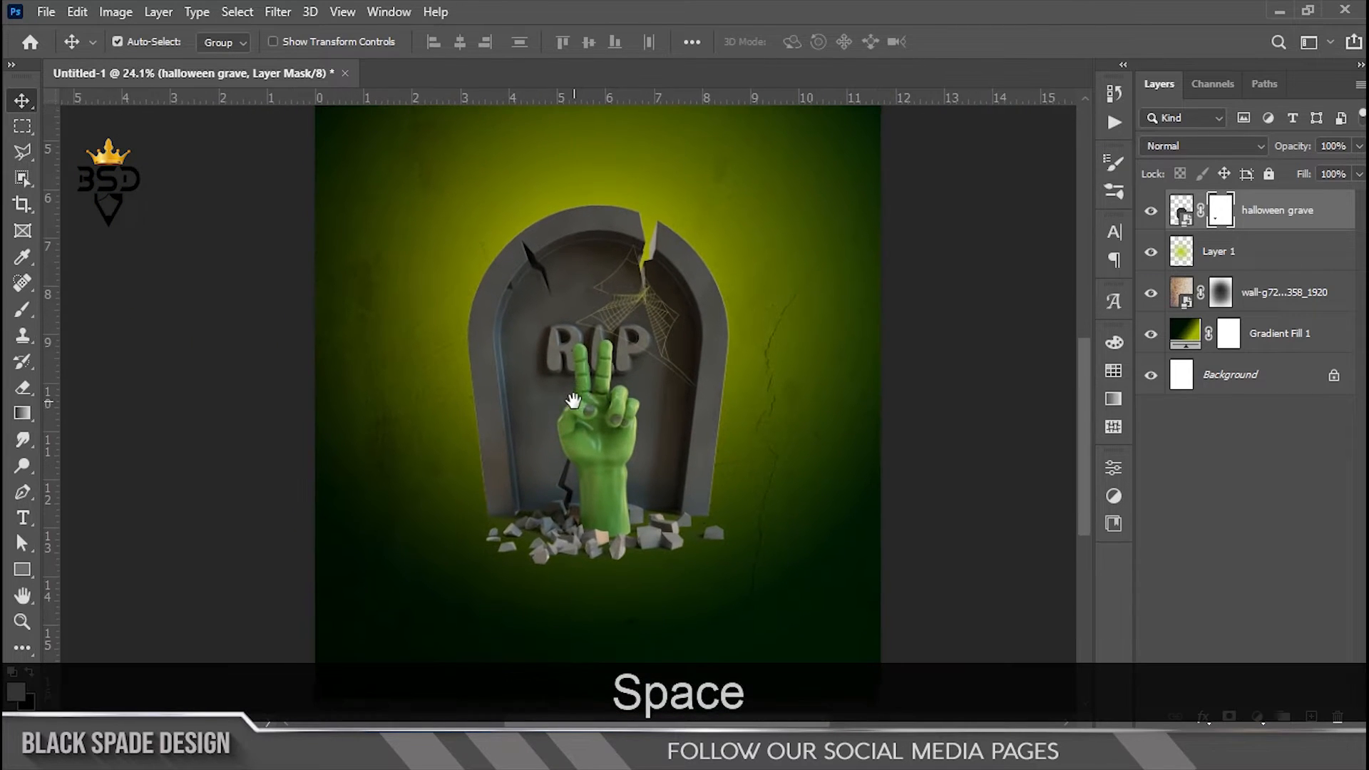
pyautogui.scroll(-1, 576, 437)
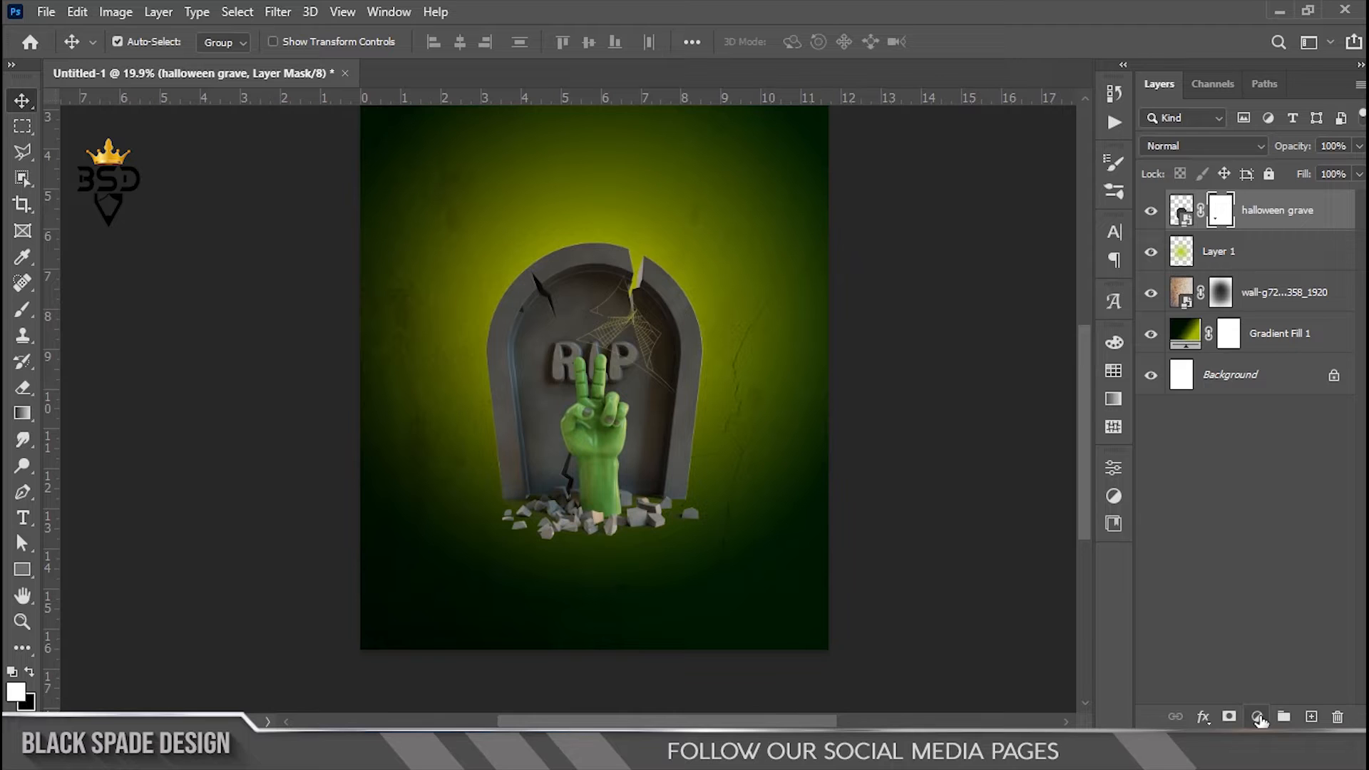
pyautogui.click(1258, 718)
pyautogui.click(1266, 362)
pyautogui.click(1076, 424)
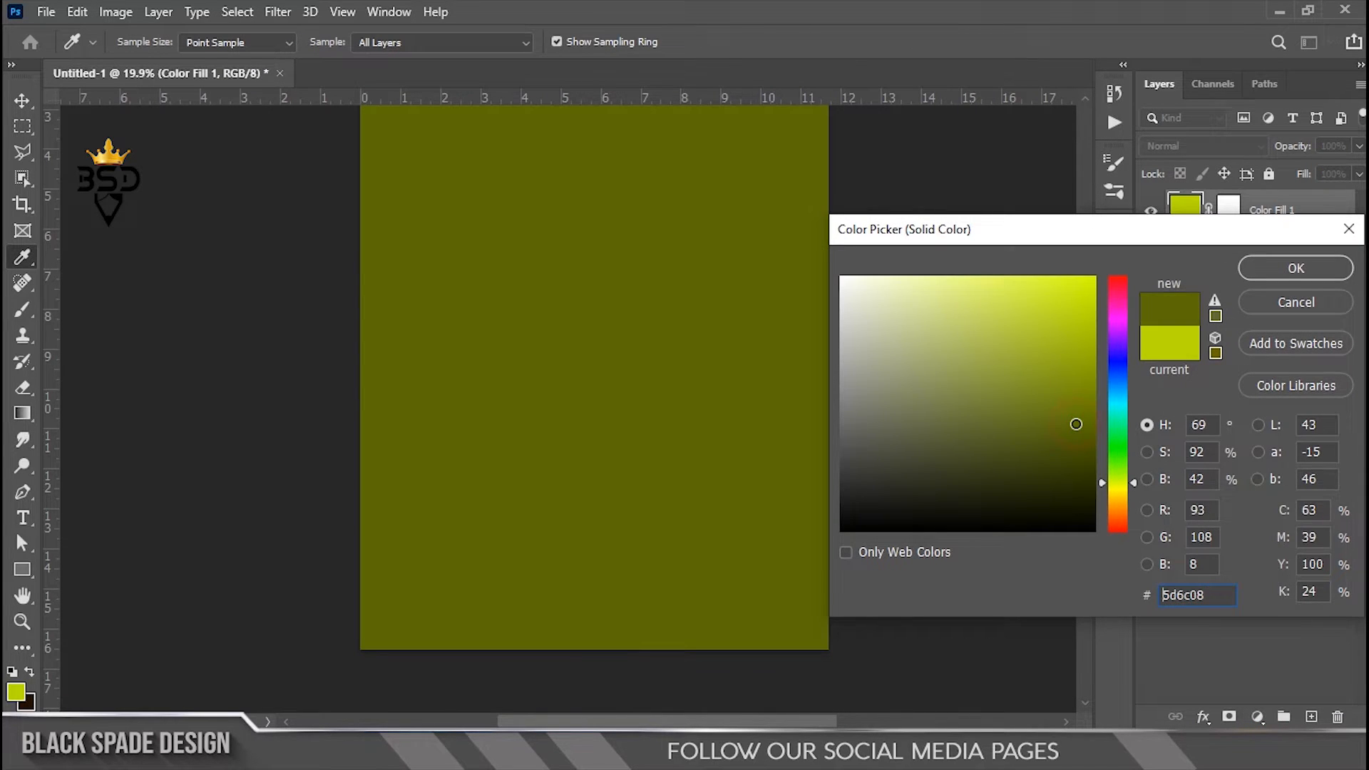
pyautogui.moveTo(1076, 396); pyautogui.dragTo(1076, 398)
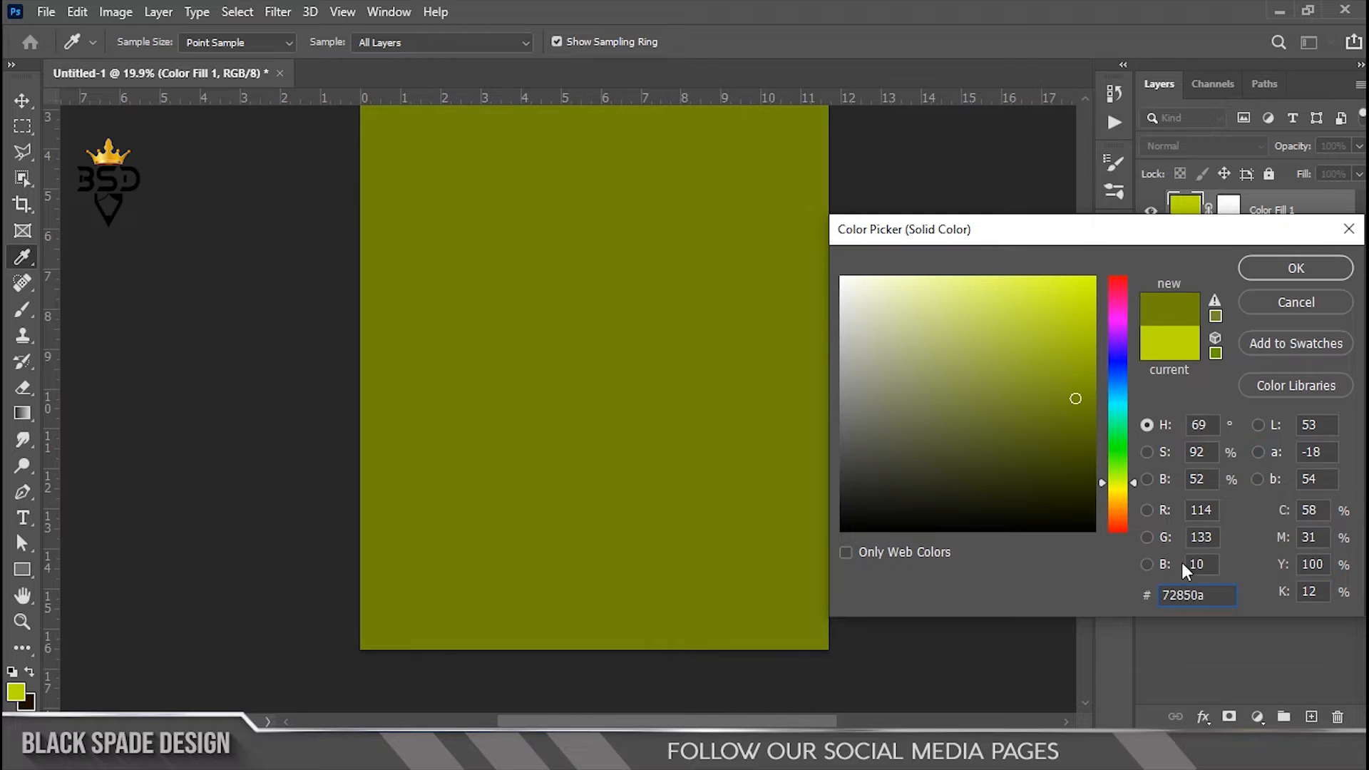
pyautogui.write('6')
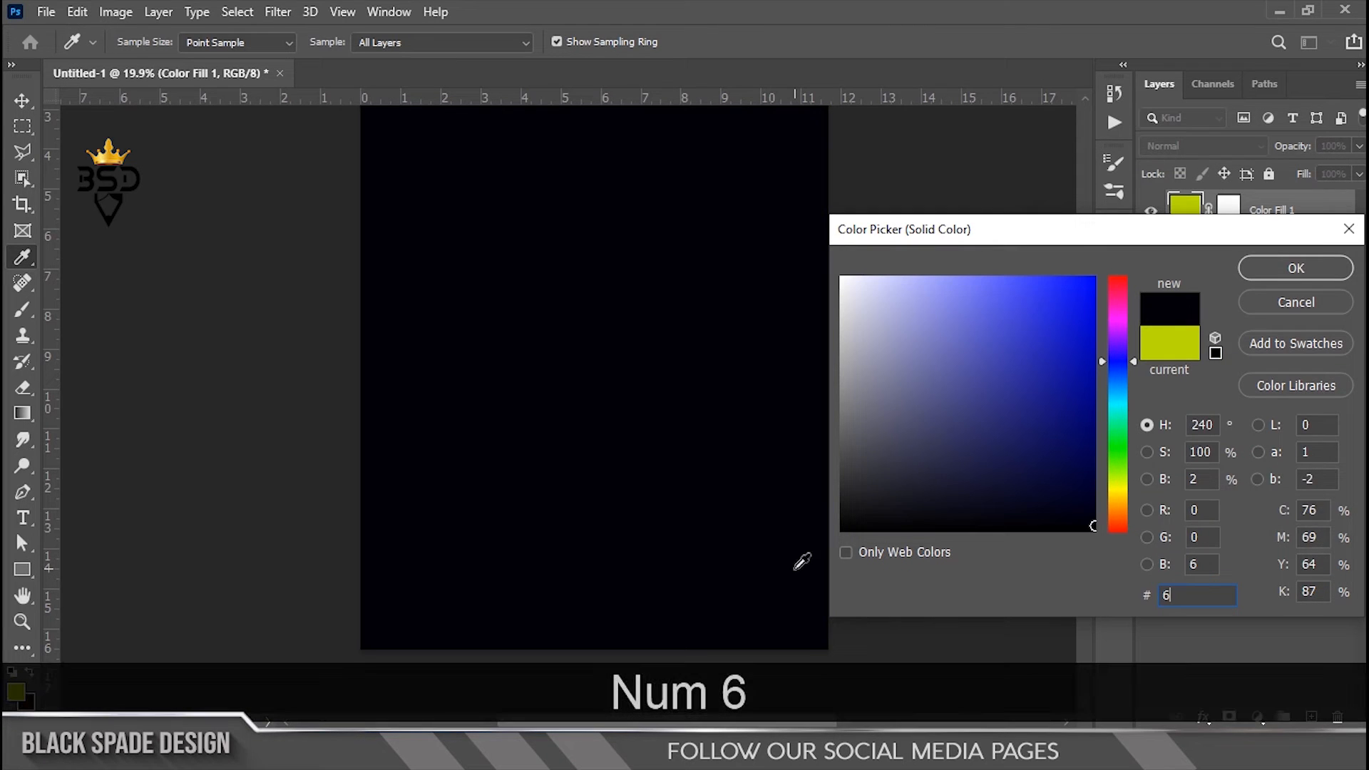
pyautogui.write('47')
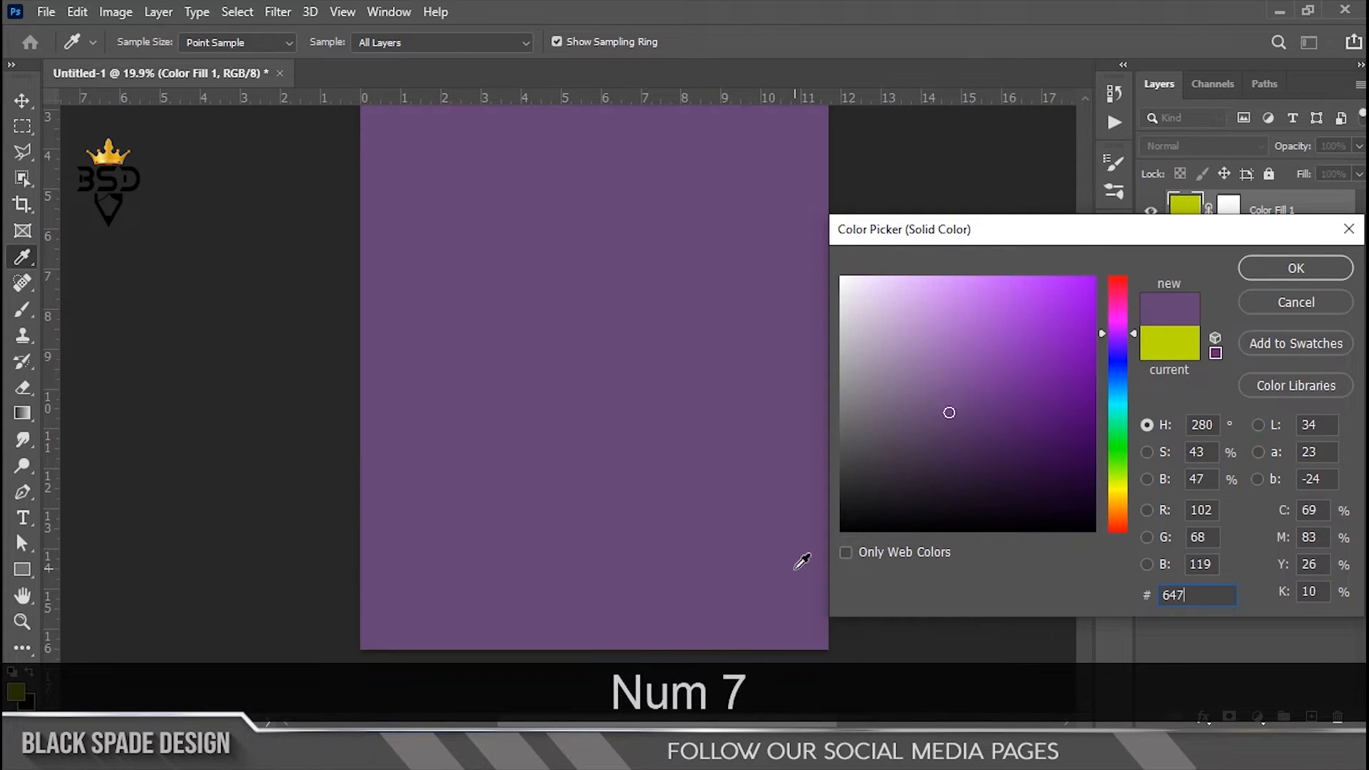
pyautogui.write('d04')
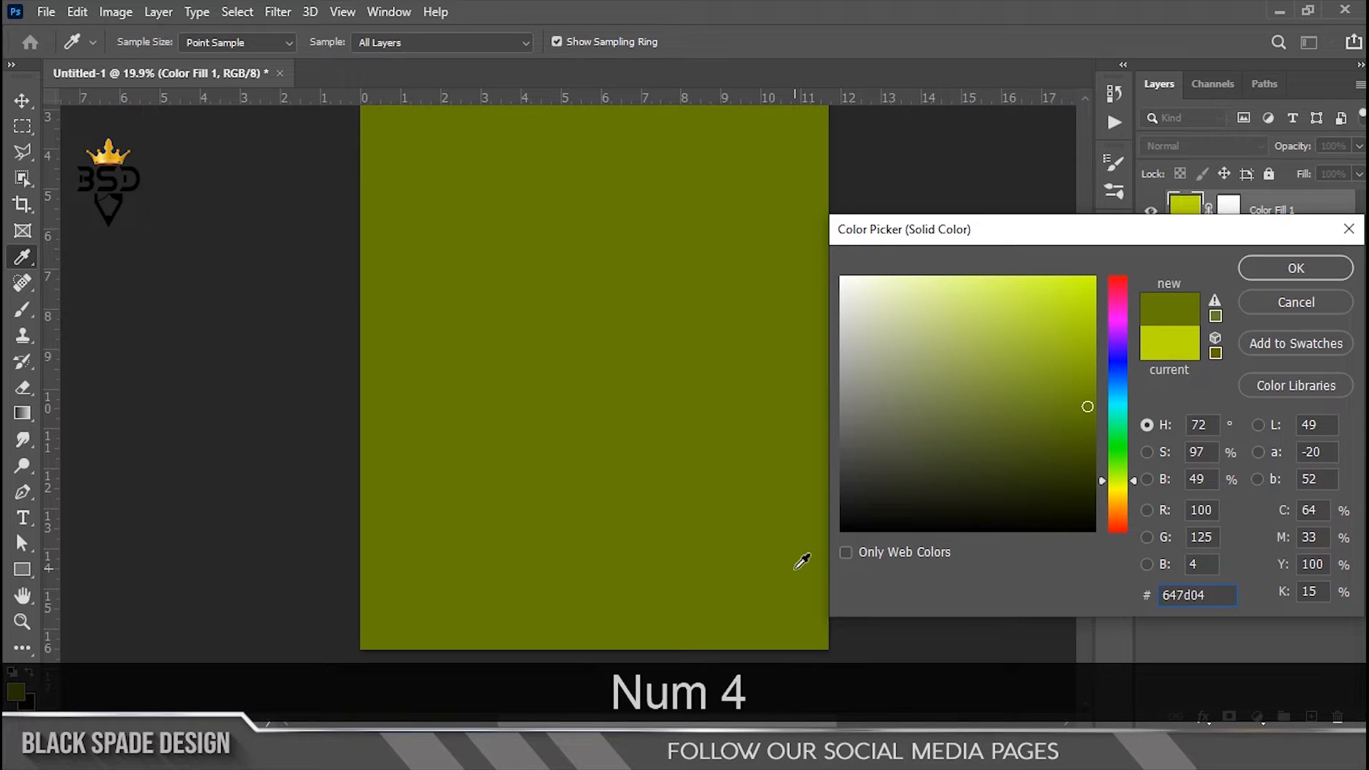
pyautogui.click(1275, 273)
# - Set the green colour fill to Overlay blending and clip it to the gravestone layer
pyautogui.press('v')
pyautogui.click(1226, 150)
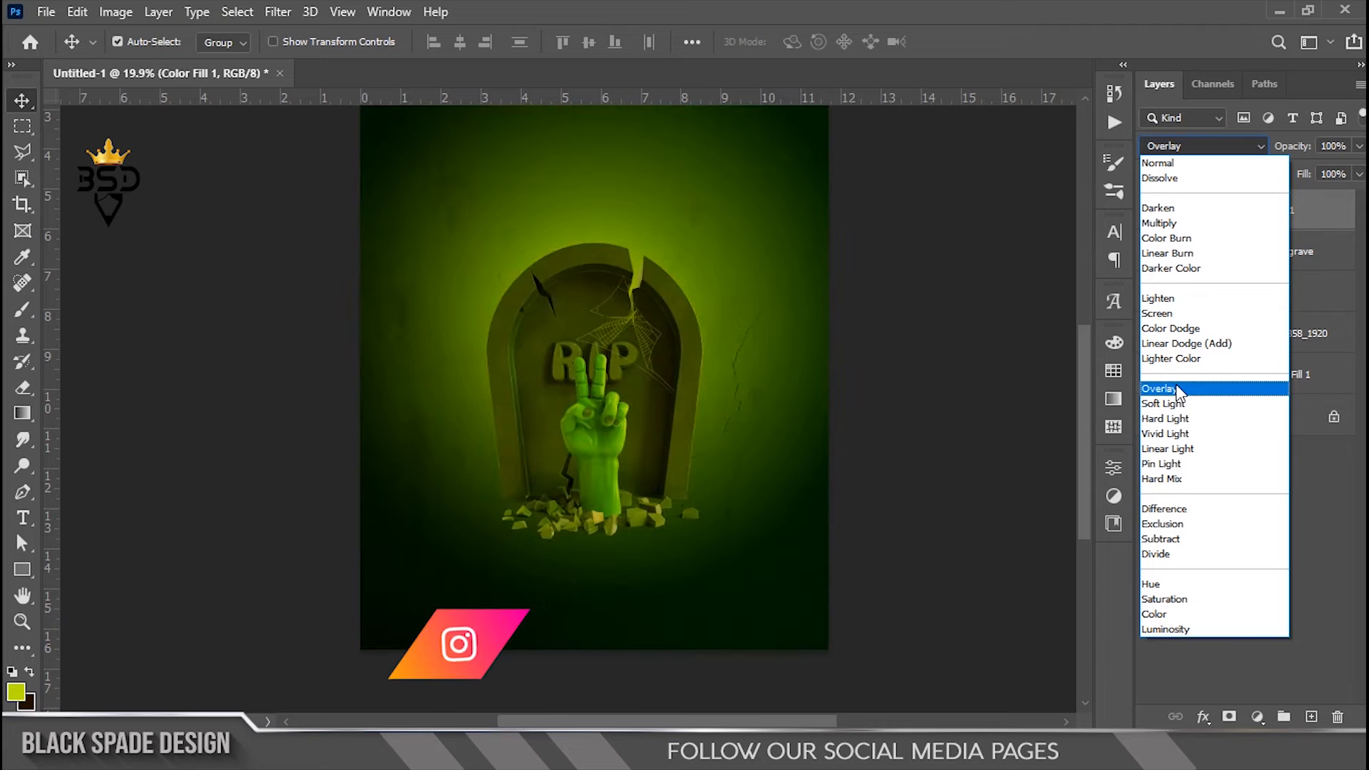
pyautogui.click(1177, 388)
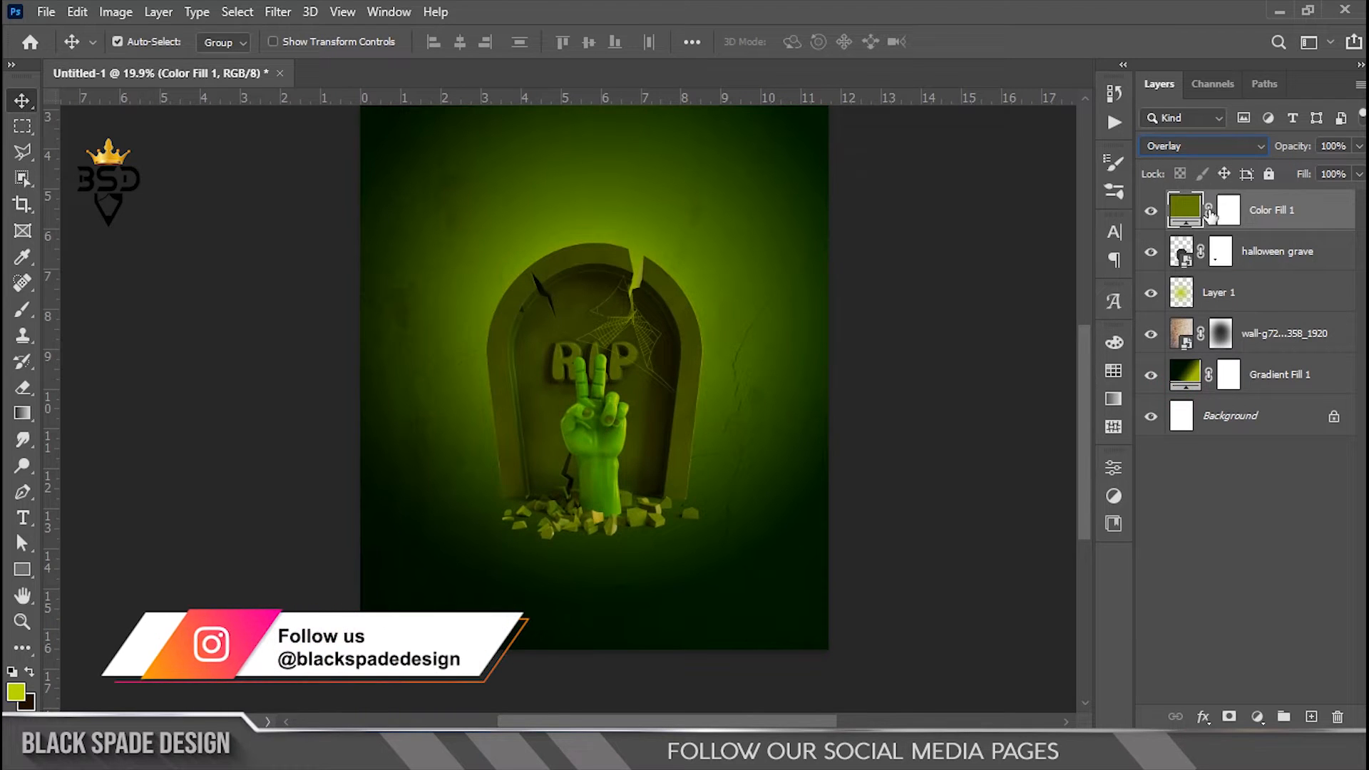
pyautogui.rightClick(1296, 217)
pyautogui.click(1055, 386)
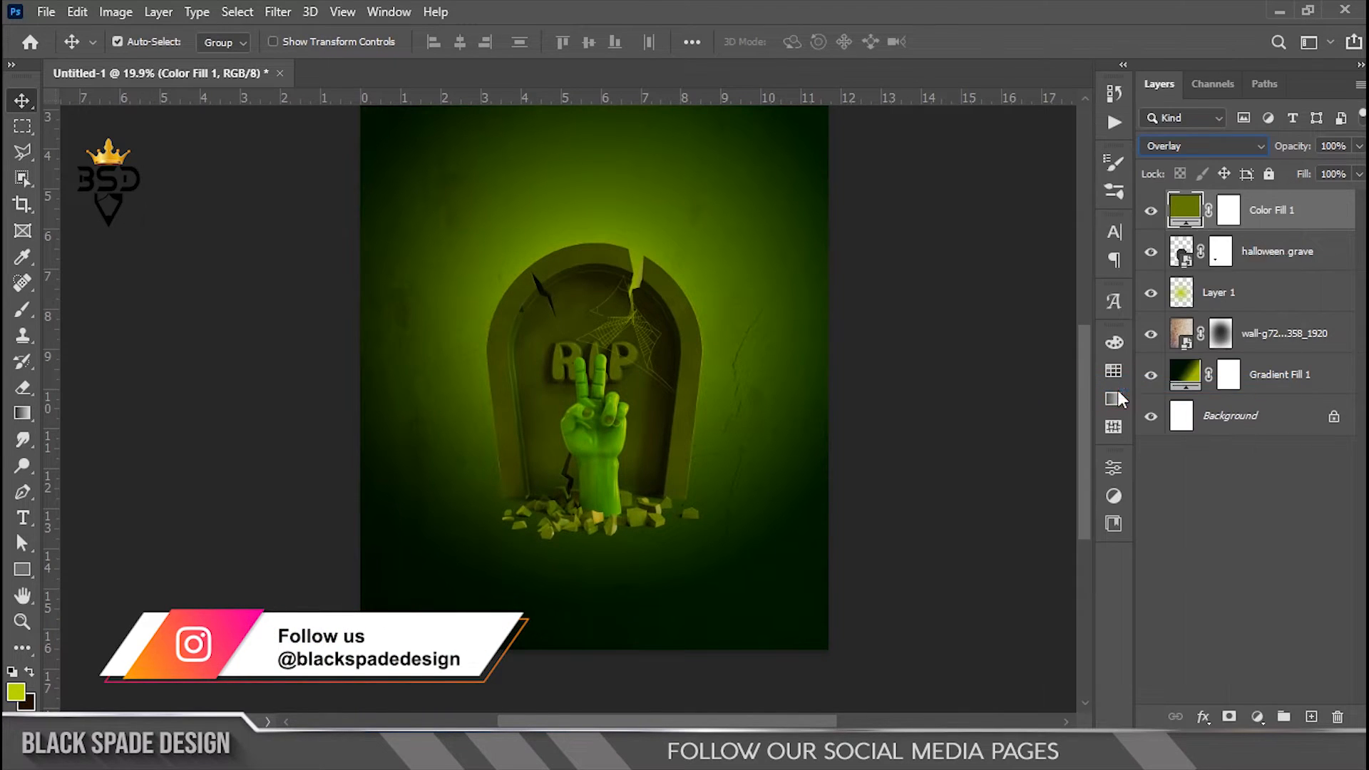
# - Invert the colour fill's mask to black and reduce the brush size to 500 px
pyautogui.scroll(5, 642, 490)
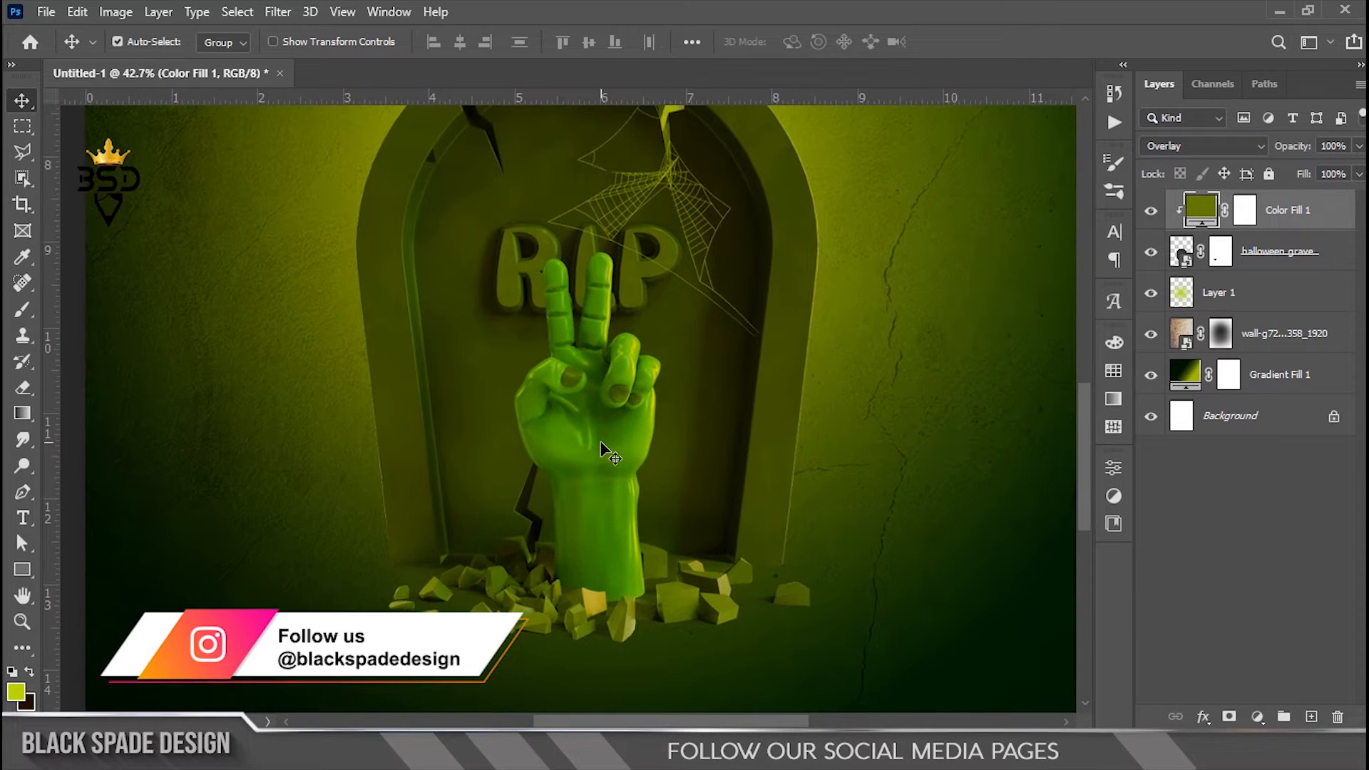
pyautogui.moveTo(525, 300); pyautogui.dragTo(602, 526)
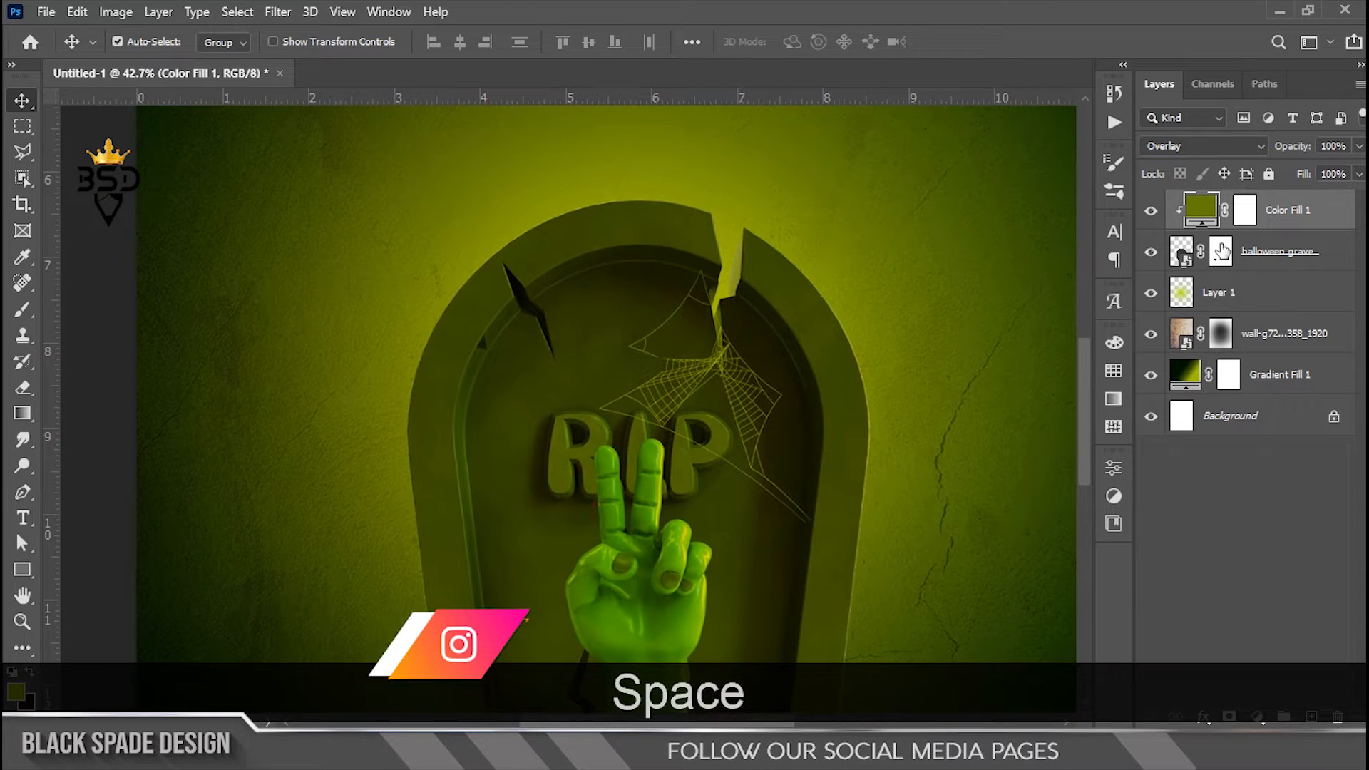
pyautogui.click(1254, 210)
pyautogui.press('b')
pyautogui.scroll(-2, 664, 470)
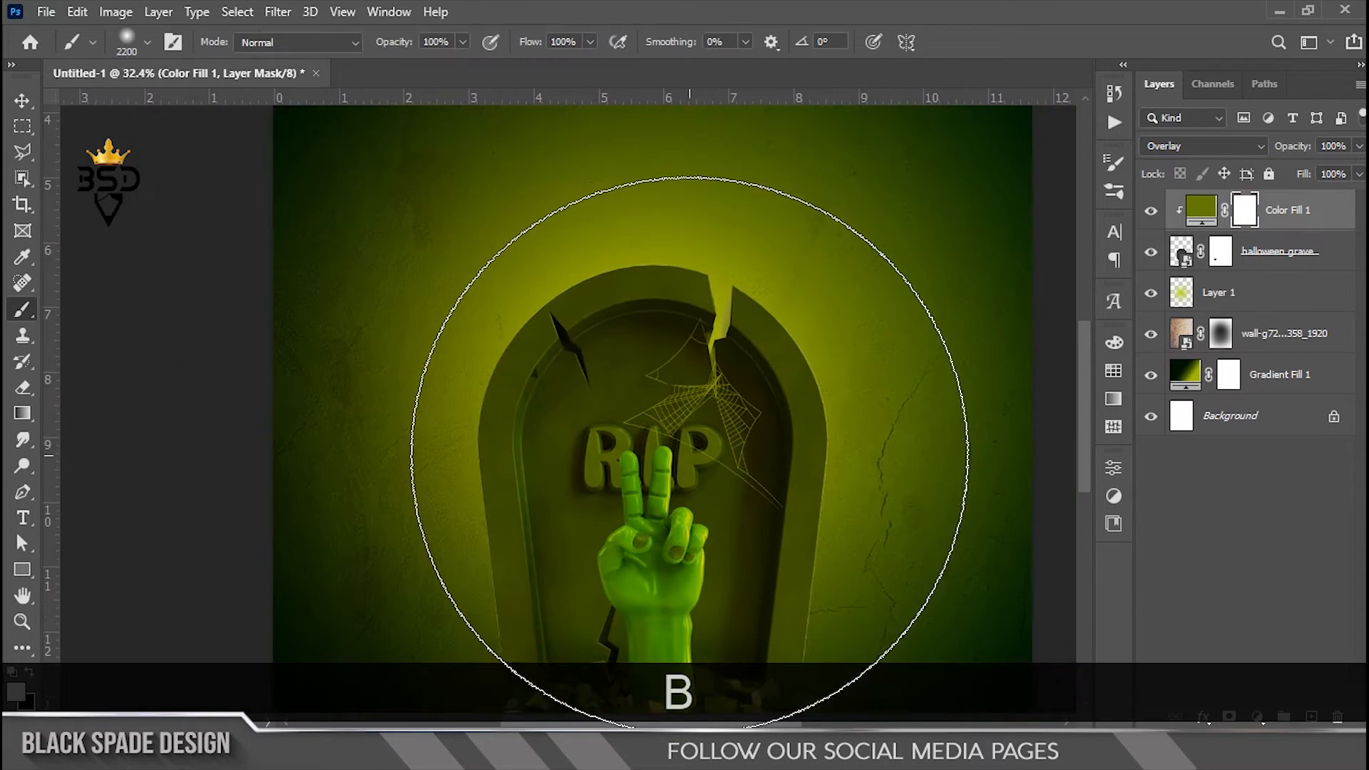
pyautogui.press('[')
pyautogui.press('[')
pyautogui.press('[')
pyautogui.press('[')
pyautogui.press('[')
pyautogui.press('[')
pyautogui.press('[')
pyautogui.press('[')
pyautogui.press('[')
pyautogui.press('[')
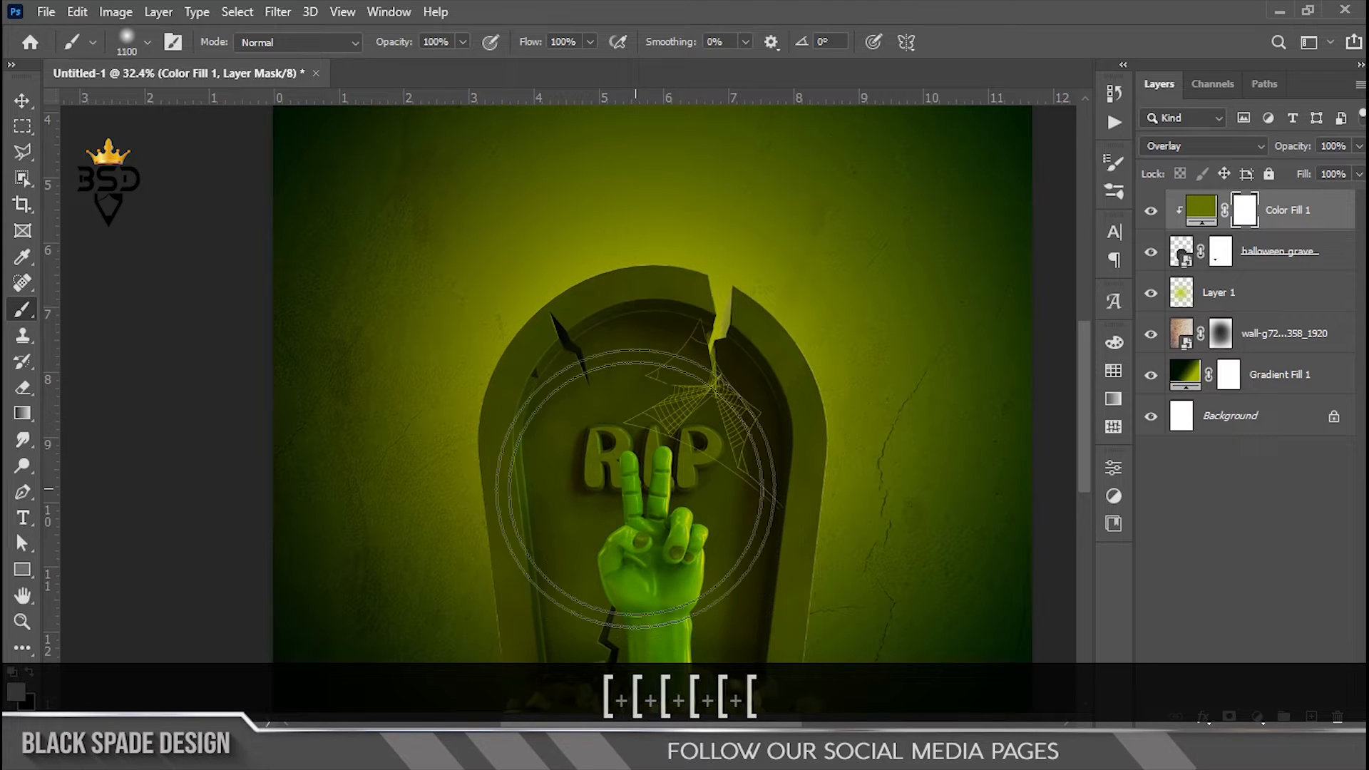
pyautogui.press('[')
pyautogui.press('[')
pyautogui.hotkey('ctrl', 'i')
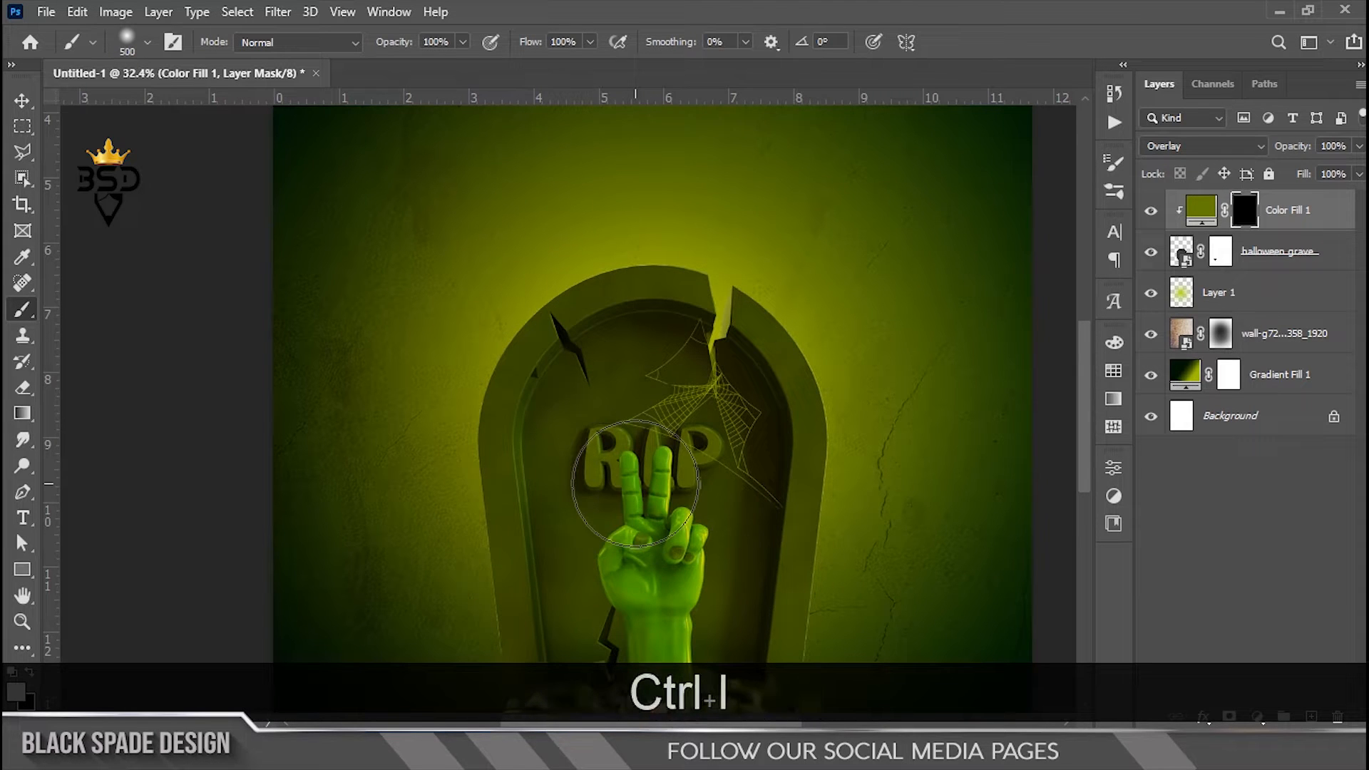
# - Paint white on the colour fill's mask along the gravestone's left outer edge with a 300 px brush
pyautogui.scroll(2, 630, 279)
pyautogui.press('[')
pyautogui.press('[')
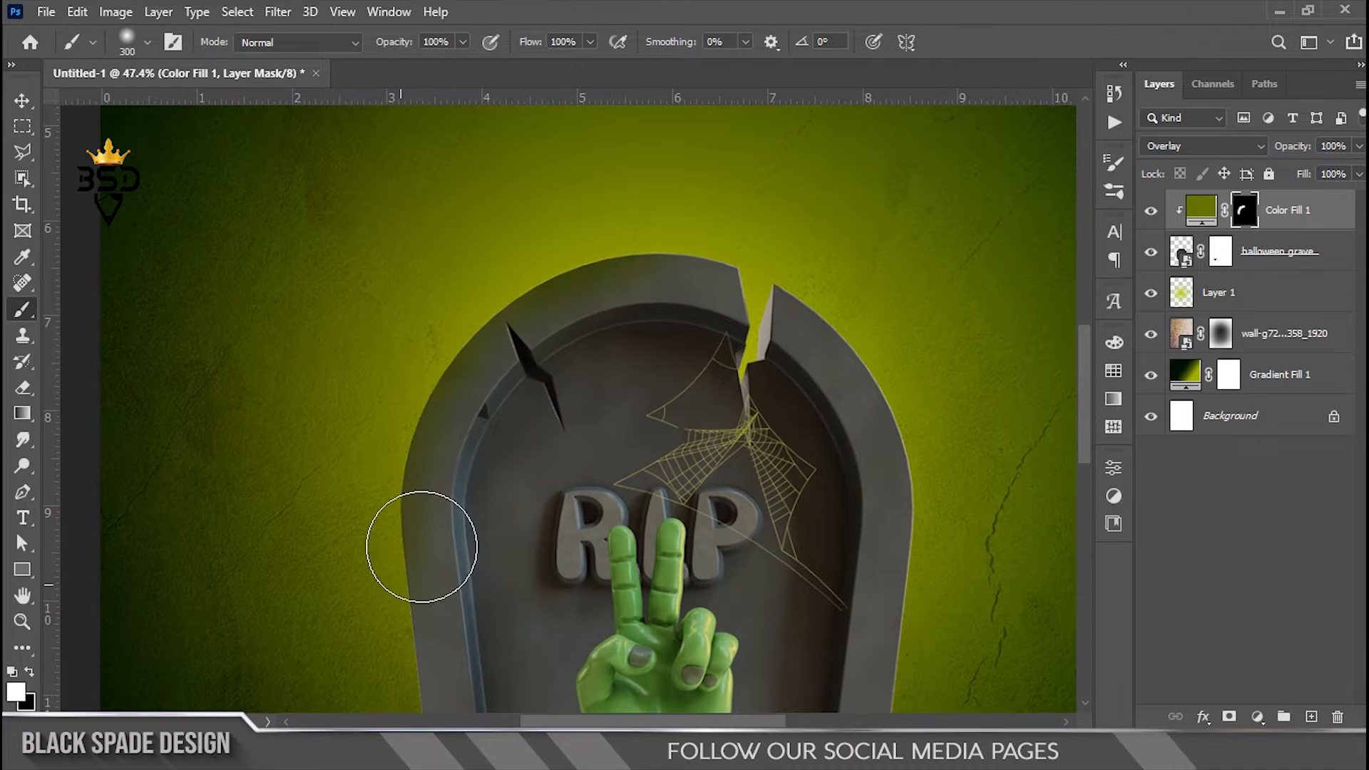
pyautogui.moveTo(422, 547); pyautogui.dragTo(393, 315)
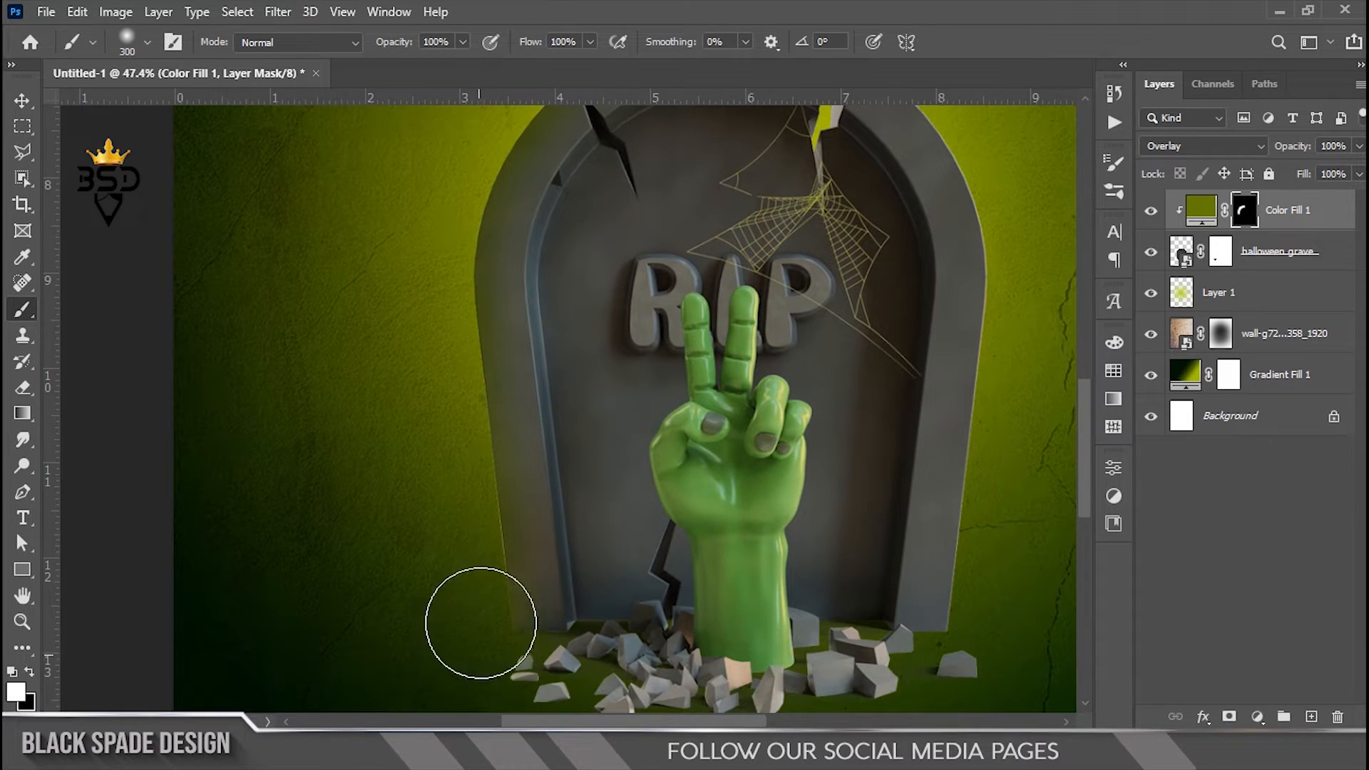
pyautogui.moveTo(479, 631); pyautogui.dragTo(431, 386)
pyautogui.scroll(2, 504, 293)
pyautogui.moveTo(505, 291); pyautogui.dragTo(525, 512)
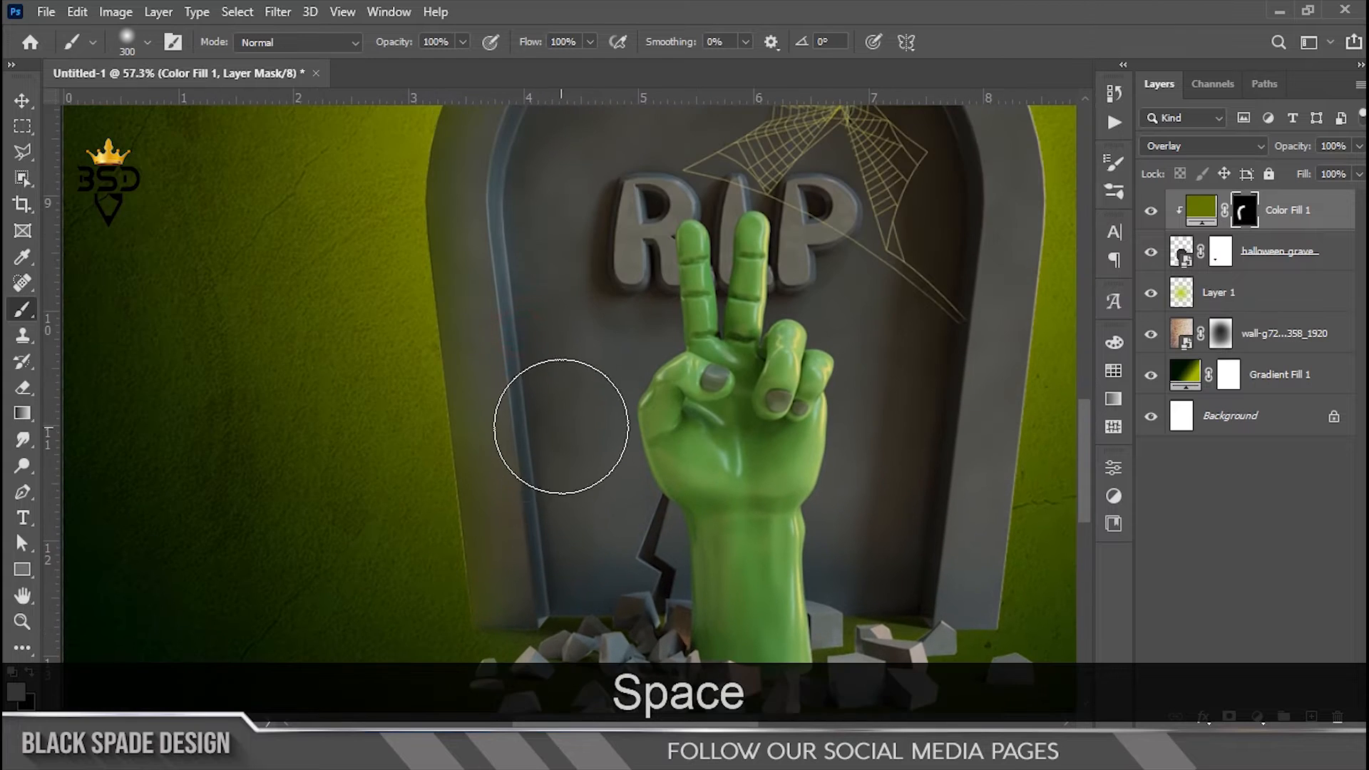
# - Reveal the green tint along the gravestone's cracked top and right outer edge with a 200 px white brush
pyautogui.scroll(-3, 561, 426)
pyautogui.moveTo(578, 266); pyautogui.dragTo(538, 472)
pyautogui.scroll(4, 716, 323)
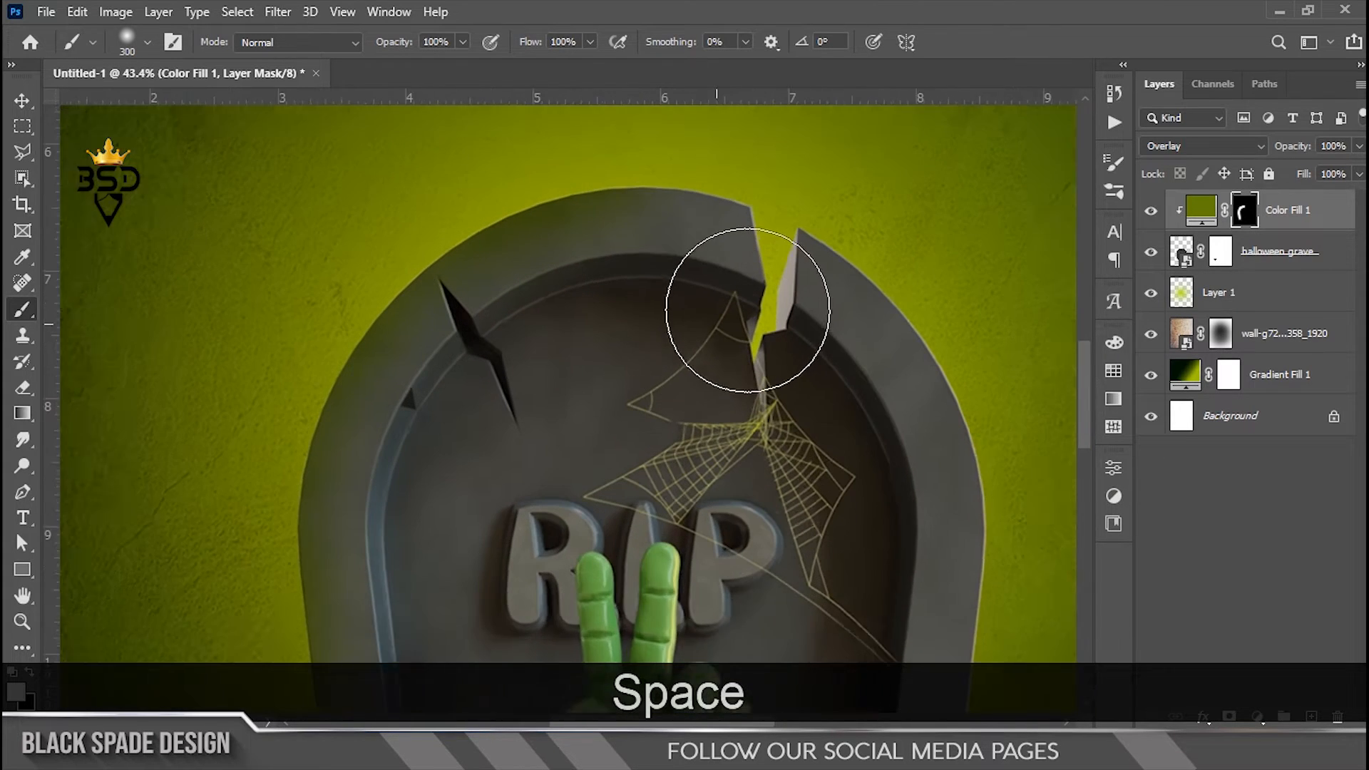
pyautogui.press('[')
pyautogui.press('[')
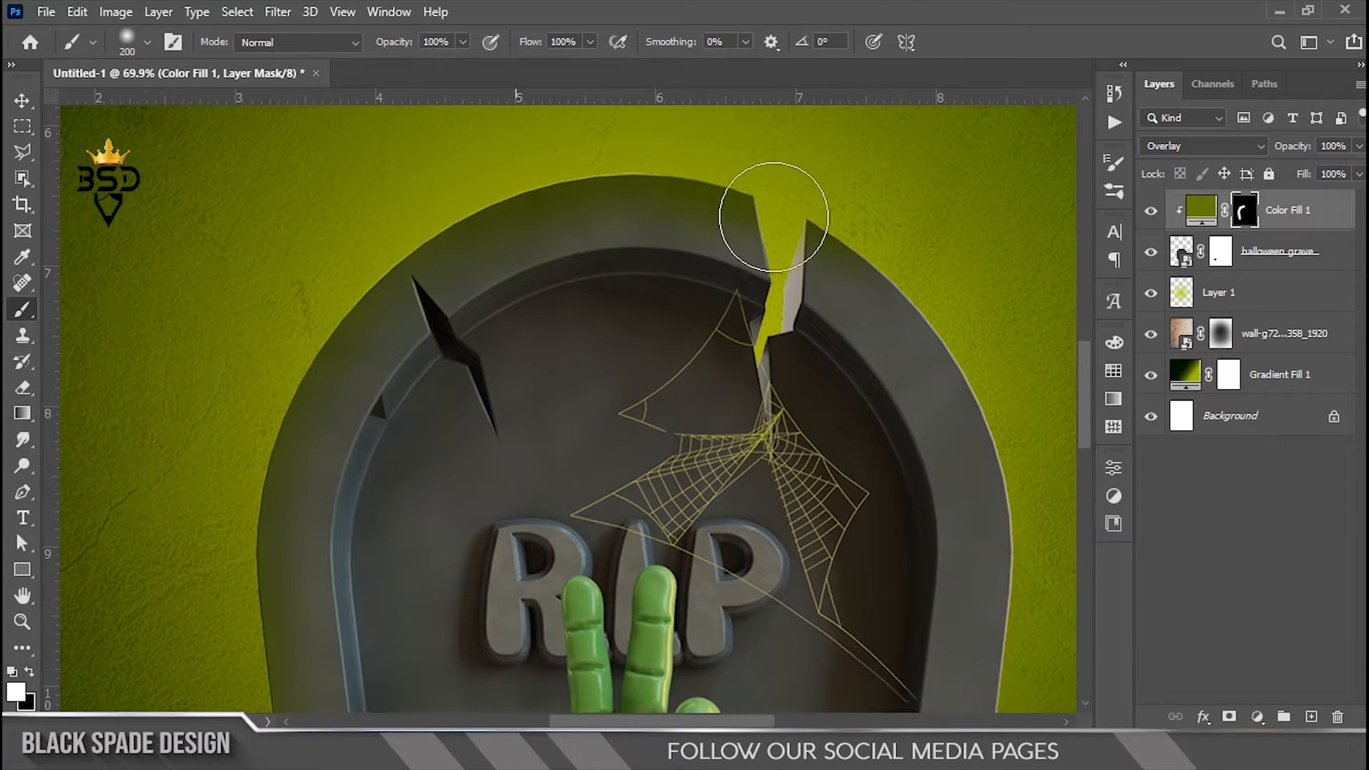
pyautogui.moveTo(1018, 402); pyautogui.dragTo(881, 239)
pyautogui.moveTo(910, 574); pyautogui.dragTo(908, 293)
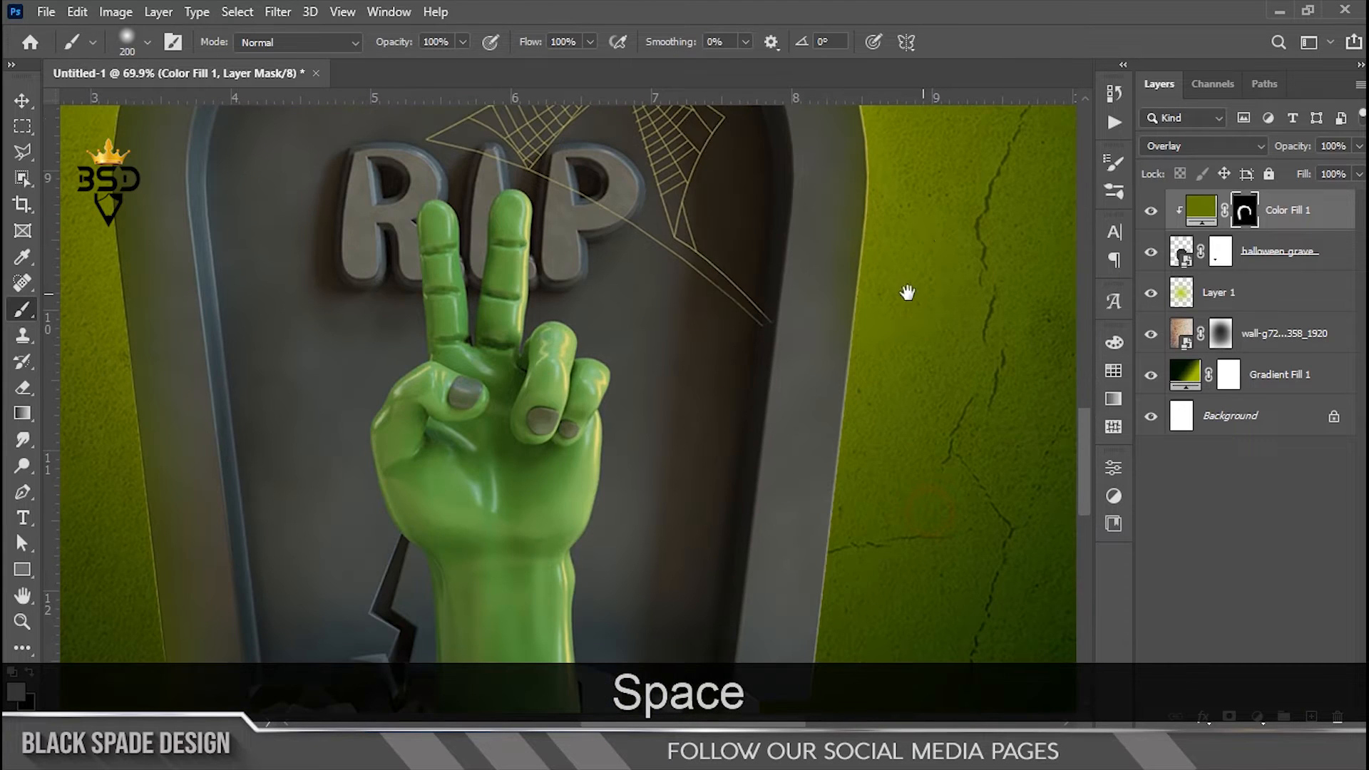
pyautogui.moveTo(880, 535); pyautogui.dragTo(905, 282)
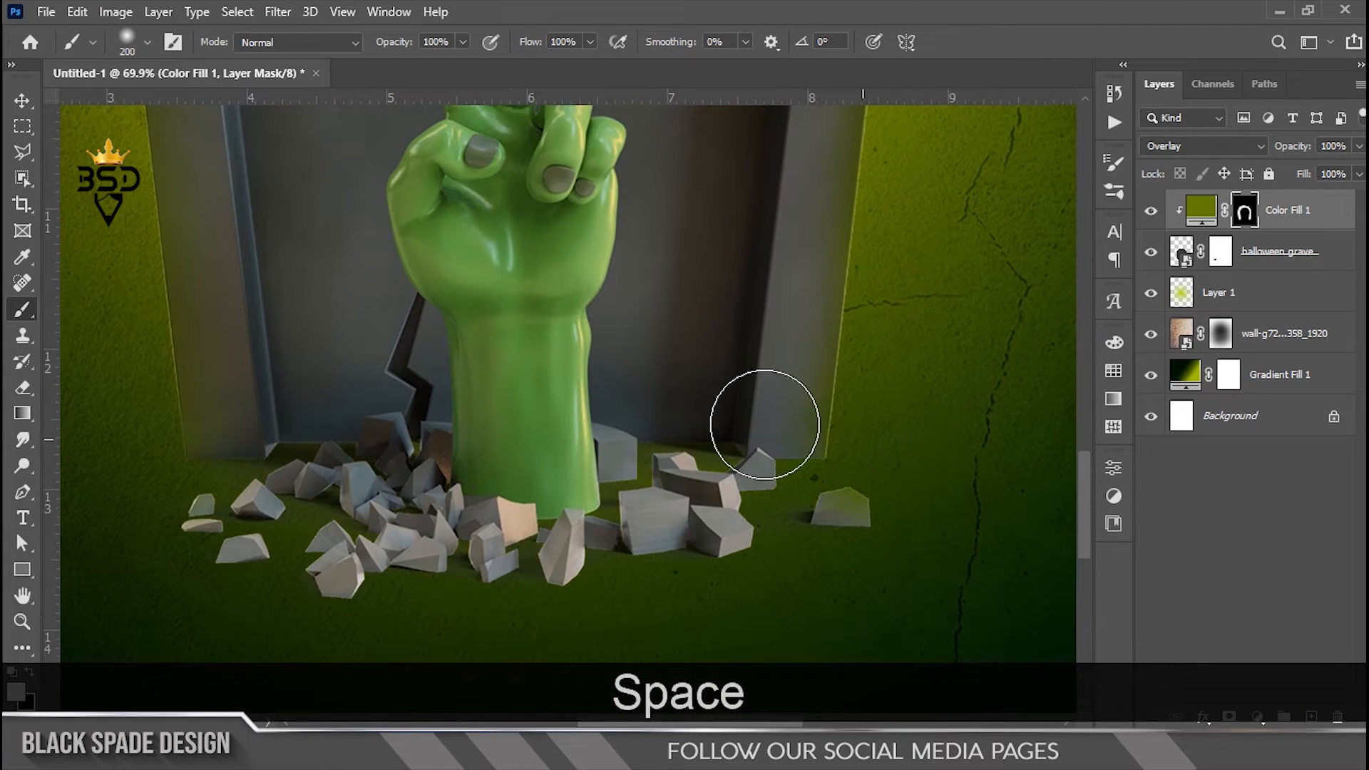
# - Paint the green tint onto the thumb and left side of the zombie hand's palm with a 150 px brush
pyautogui.moveTo(622, 405); pyautogui.dragTo(819, 568)
pyautogui.moveTo(749, 492); pyautogui.dragTo(748, 410)
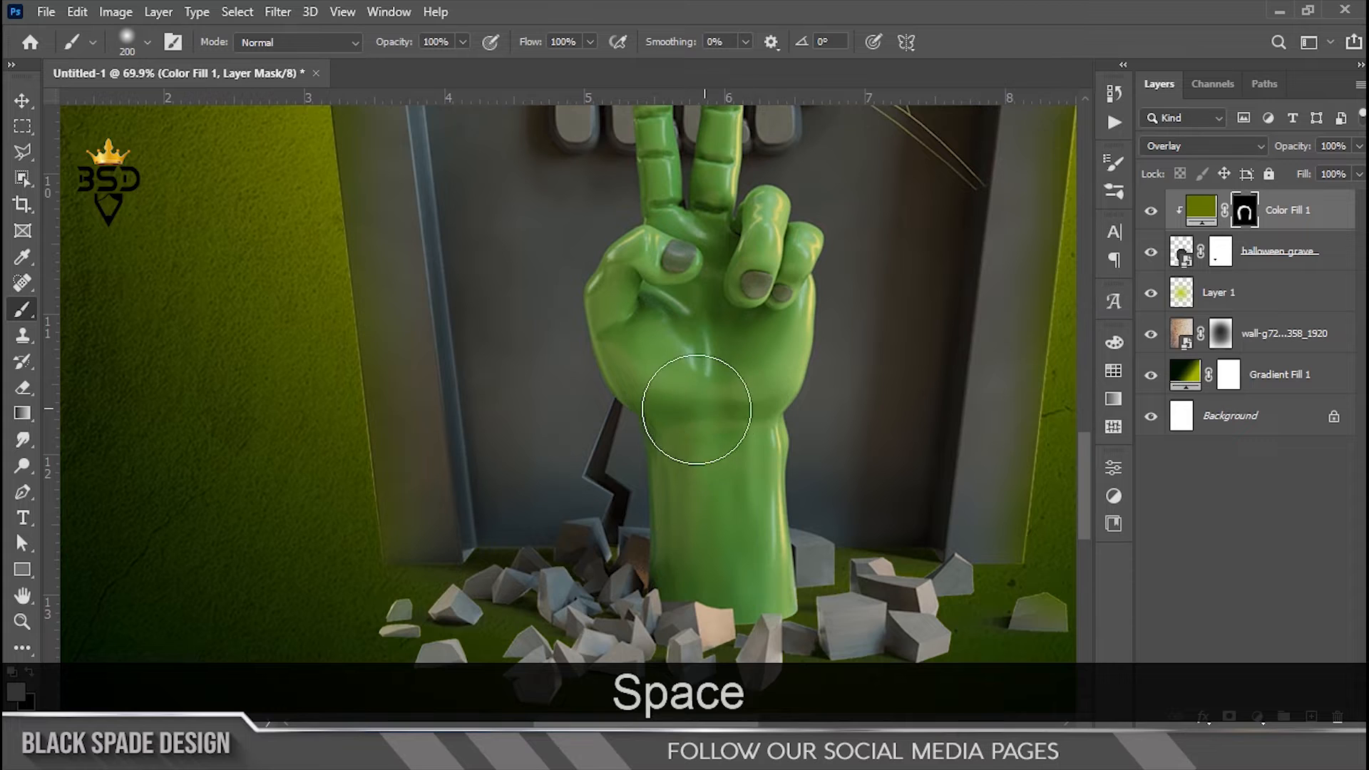
pyautogui.scroll(2, 697, 410)
pyautogui.press('[')
pyautogui.press('[')
pyautogui.moveTo(666, 239); pyautogui.dragTo(722, 457)
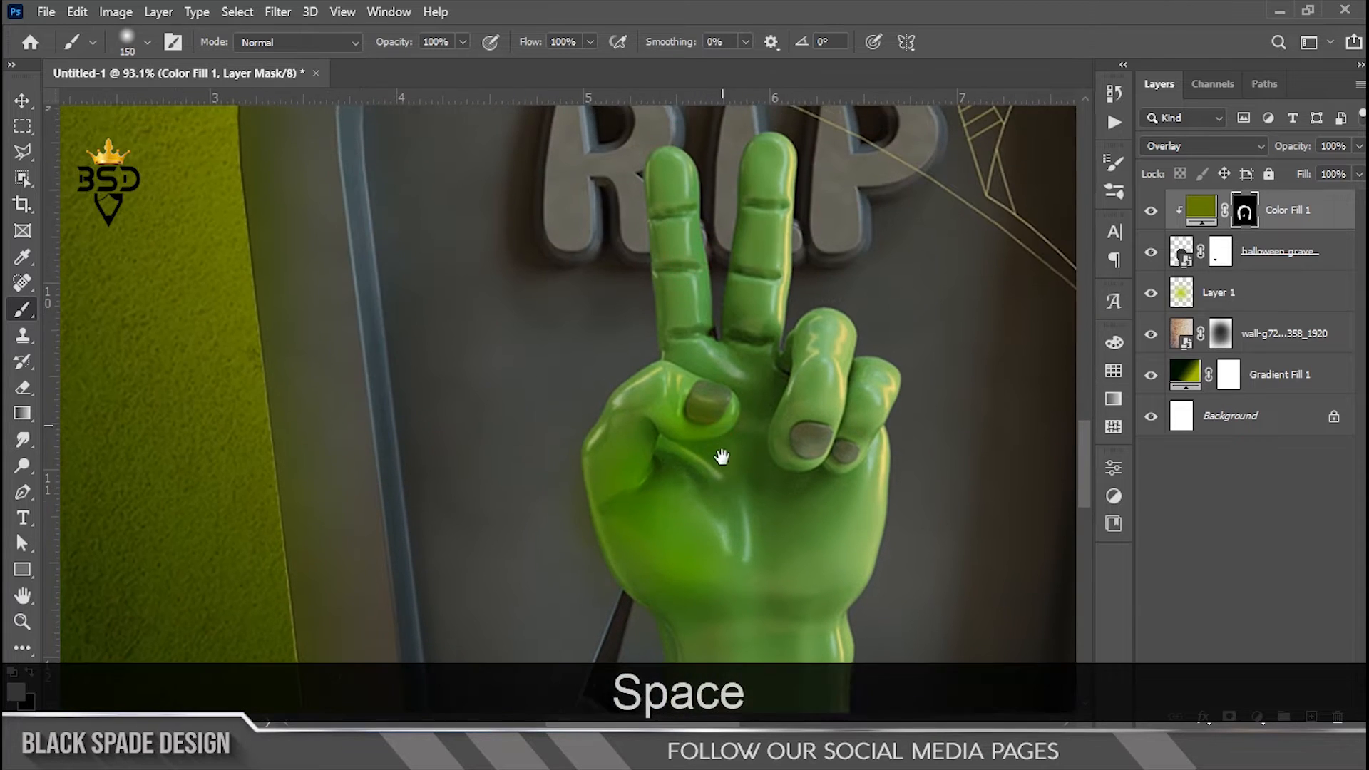
# - Enlarge the brush to 500 px at 44% opacity and softly tint the gravestone's inner face around the RIP lettering
pyautogui.scroll(-1, 717, 454)
pyautogui.press(']')
pyautogui.press(']')
pyautogui.press(']')
pyautogui.press(']')
pyautogui.press(']')
pyautogui.press(']')
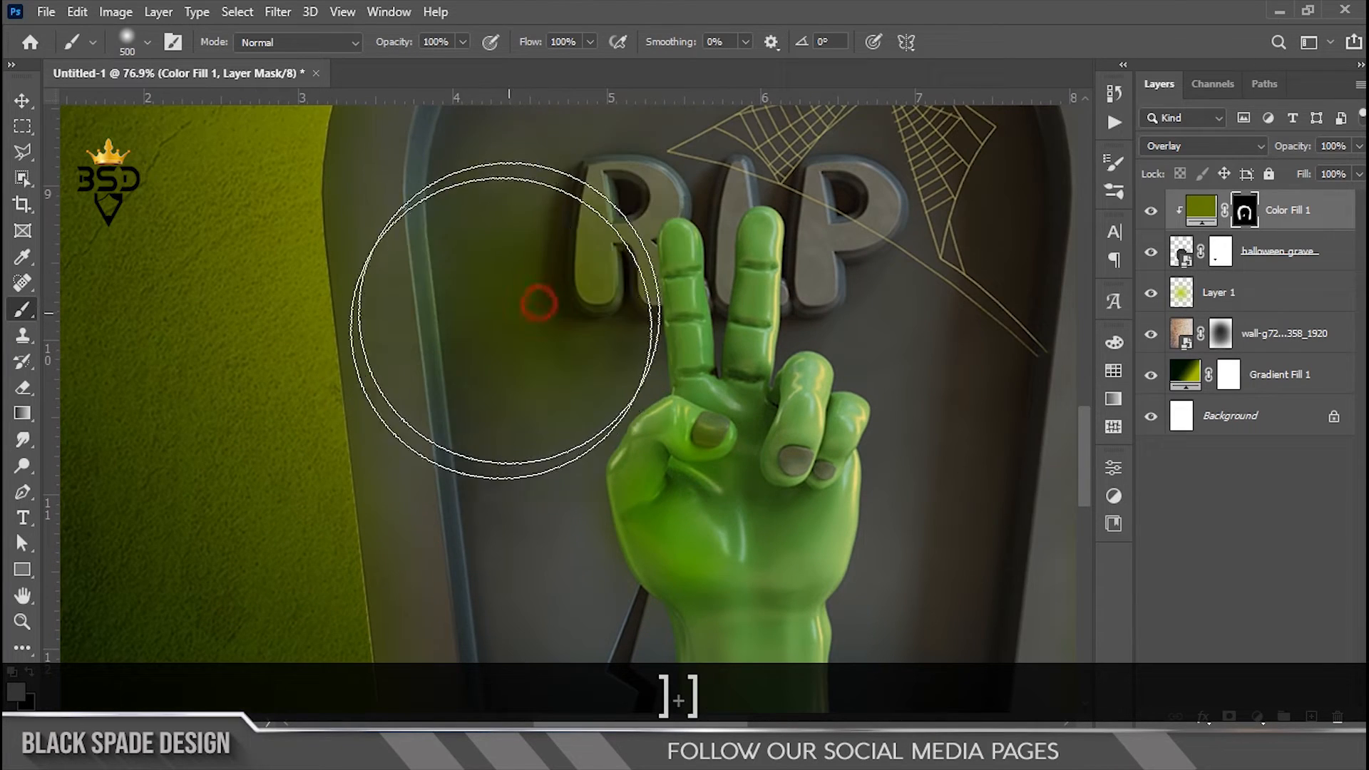
pyautogui.scroll(-2, 538, 303)
pyautogui.press('4')
pyautogui.press('4')
pyautogui.moveTo(510, 268); pyautogui.dragTo(633, 353)
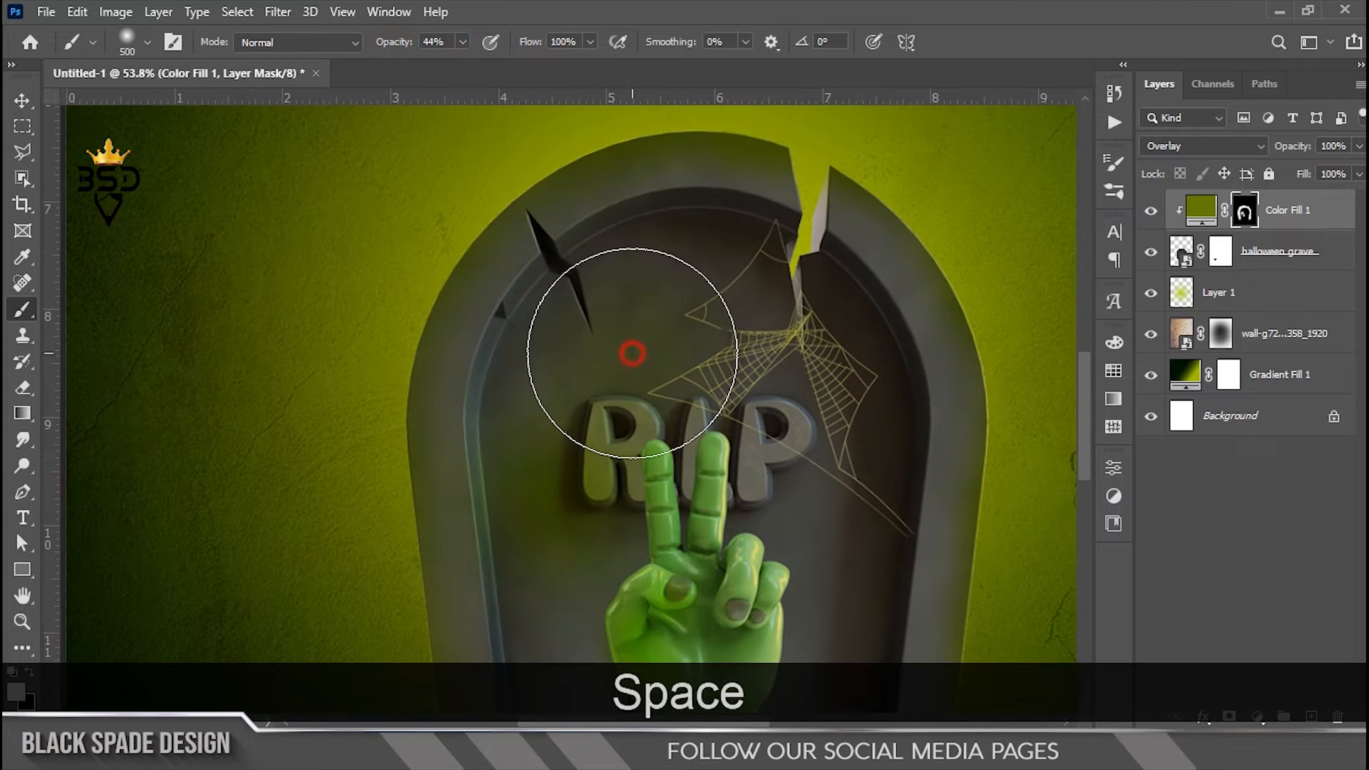
pyautogui.click(746, 328)
pyautogui.click(562, 513)
# - Touch up the tint left of the hand with black and paint more in white over the face's right side
pyautogui.moveTo(559, 542); pyautogui.dragTo(572, 441)
pyautogui.press('x')
pyautogui.click(569, 411)
pyautogui.press('x')
pyautogui.click(830, 483)
pyautogui.click(908, 566)
pyautogui.click(887, 290)
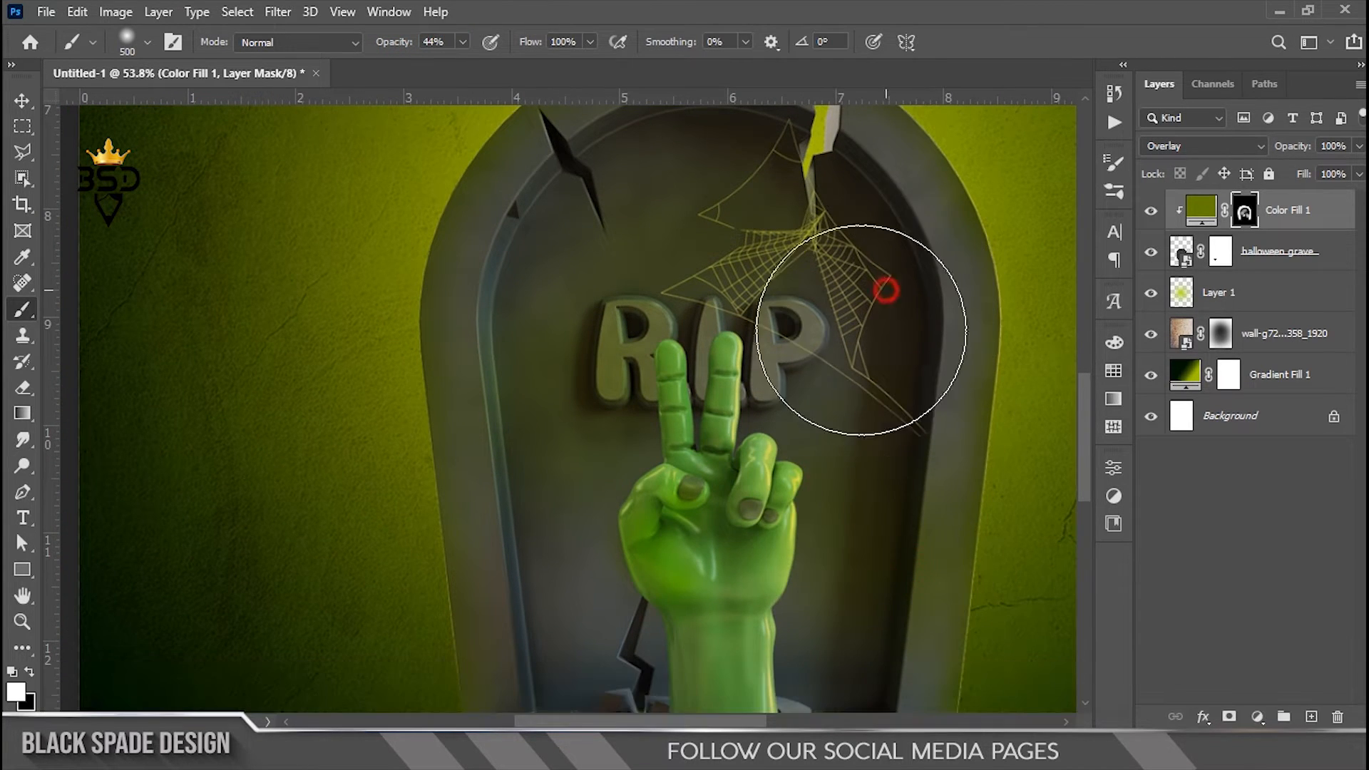
# - Extend the soft green tint over the gravestone's base and rubble and onto its upper-left rim
pyautogui.moveTo(678, 571); pyautogui.dragTo(775, 422)
pyautogui.moveTo(687, 531); pyautogui.dragTo(694, 399)
pyautogui.click(694, 415)
pyautogui.click(896, 393)
pyautogui.moveTo(812, 204); pyautogui.dragTo(816, 523)
pyautogui.moveTo(683, 359); pyautogui.dragTo(636, 575)
pyautogui.click(527, 413)
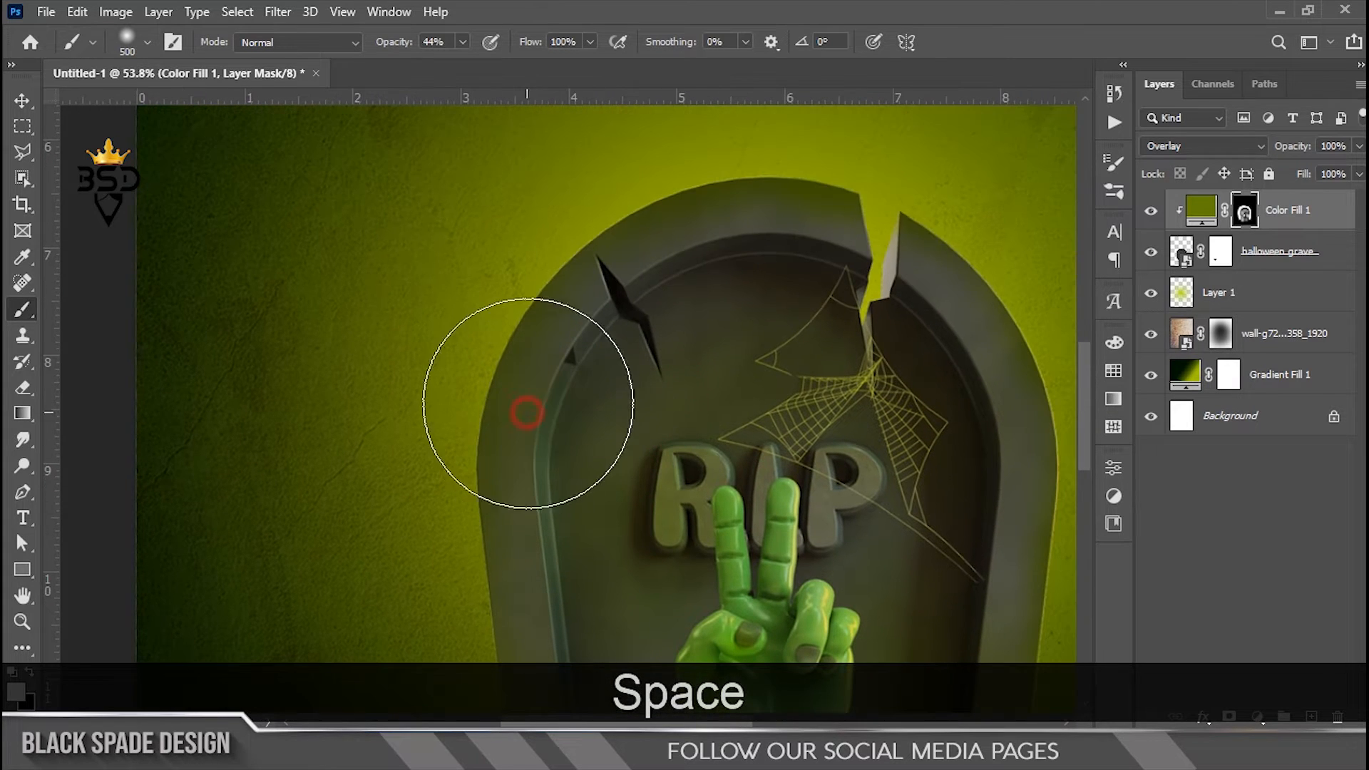
# - Compare the whole poster with the green colour fill hidden and shown
pyautogui.hotkey('ctrl', '0')
pyautogui.click(1153, 213)
pyautogui.click(1152, 214)
# - Add a Curves adjustment layer above the green colour fill
pyautogui.scroll(3, 726, 472)
pyautogui.moveTo(799, 495); pyautogui.dragTo(654, 411)
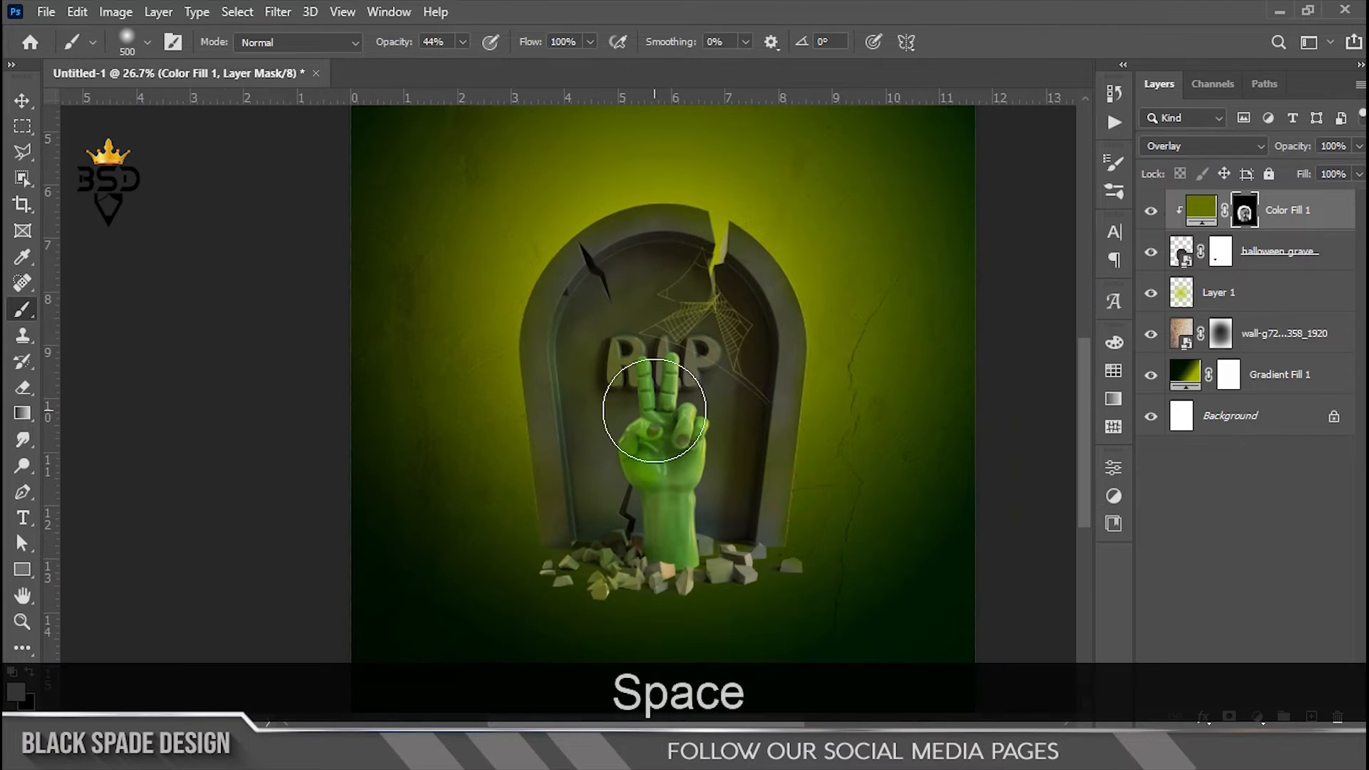
pyautogui.press('v')
pyautogui.click(1252, 719)
pyautogui.click(1268, 465)
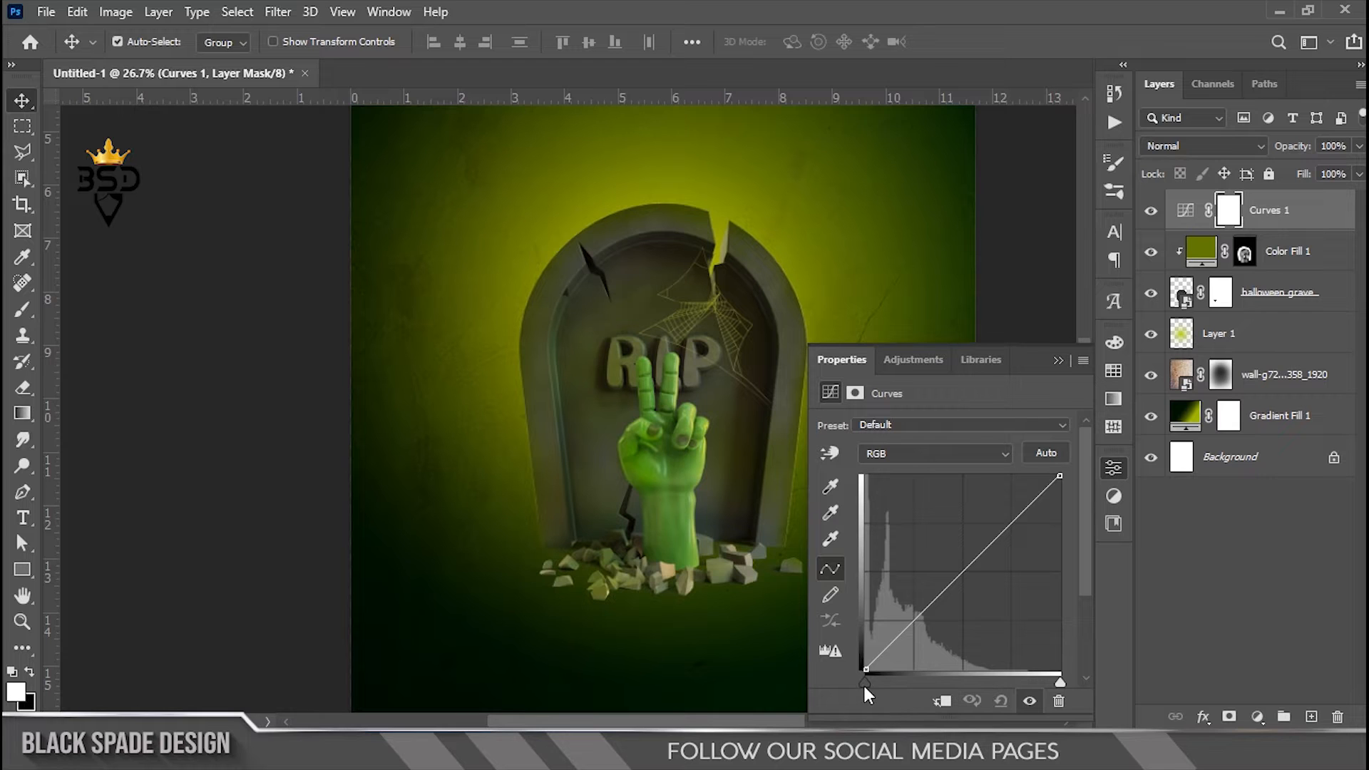
# - Darken the shadows by moving the curve's black point inward, and clip the Curves adjustment to the gravestone
pyautogui.moveTo(862, 686); pyautogui.dragTo(888, 683)
pyautogui.click(946, 704)
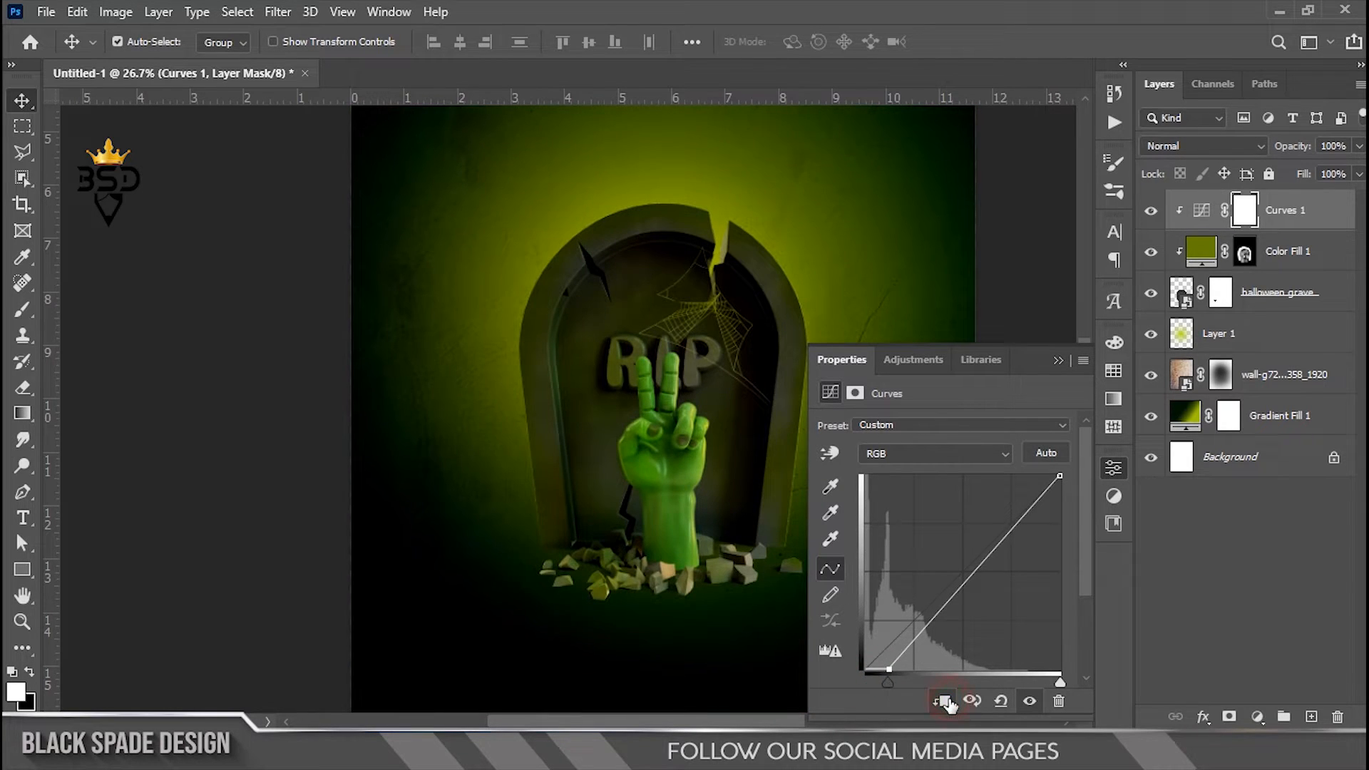
pyautogui.moveTo(887, 683); pyautogui.dragTo(884, 683)
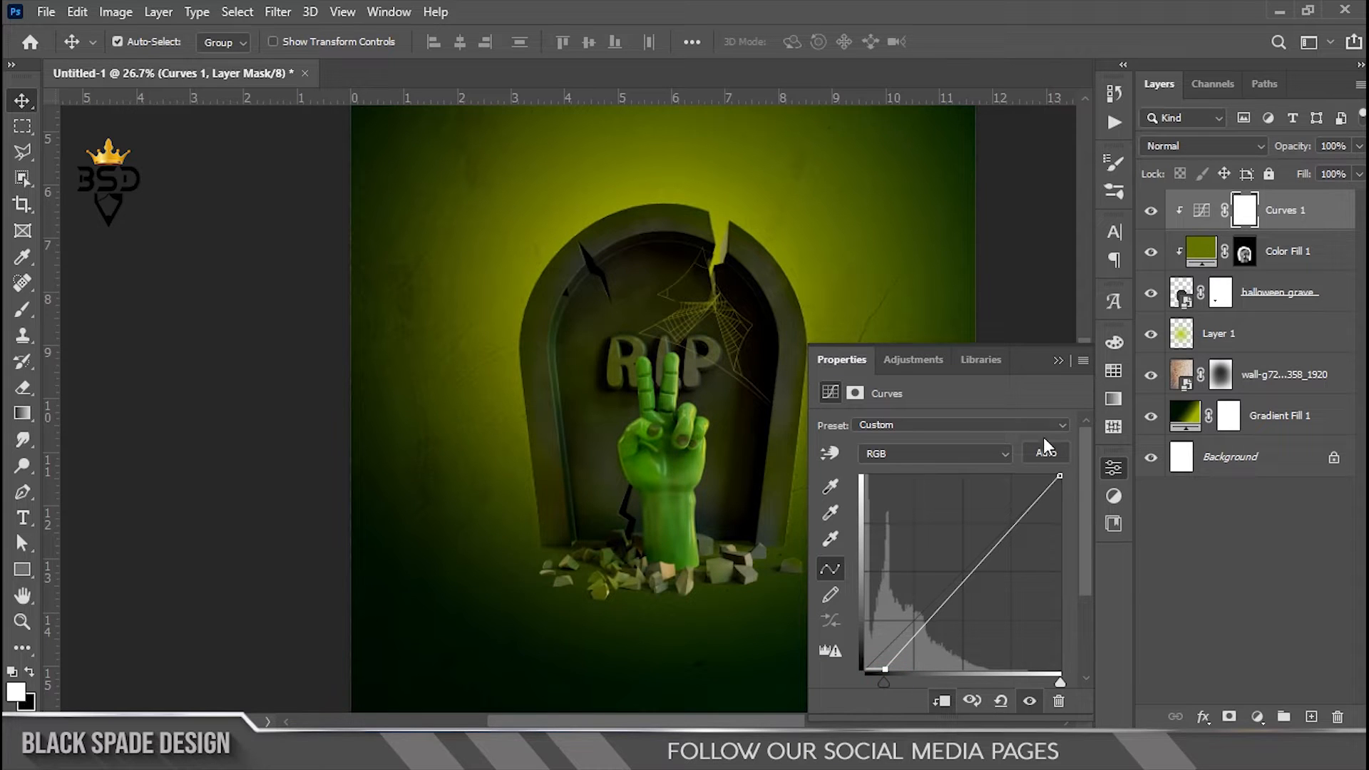
pyautogui.click(1059, 361)
# - Mask the Curves darkening off the zombie hand's fingers with black paint, using a 45 px brush at 100% opacity
pyautogui.scroll(3, 1060, 369)
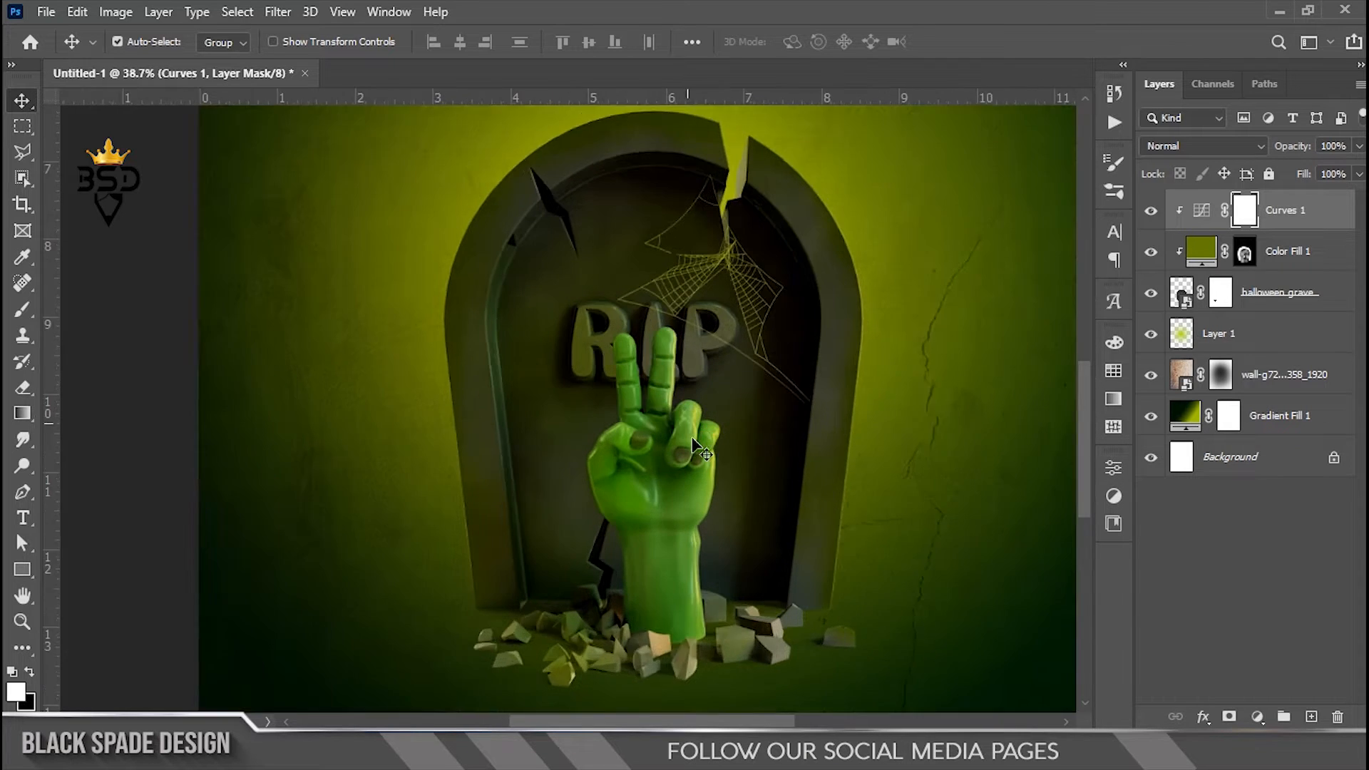
pyautogui.press('b')
pyautogui.scroll(1, 792, 414)
pyautogui.press('[')
pyautogui.press('[')
pyautogui.scroll(1, 632, 272)
pyautogui.press('[')
pyautogui.press('[')
pyautogui.press('[')
pyautogui.press('[')
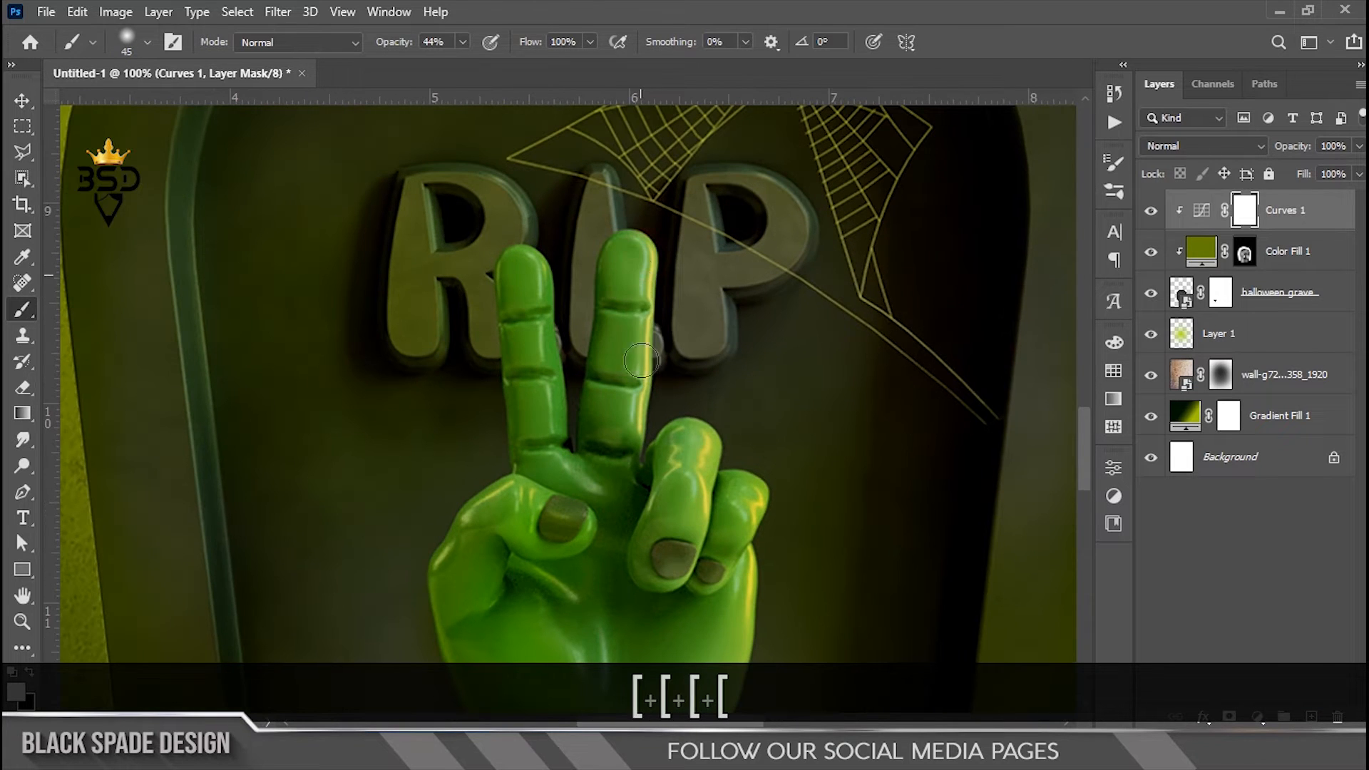
pyautogui.press('x')
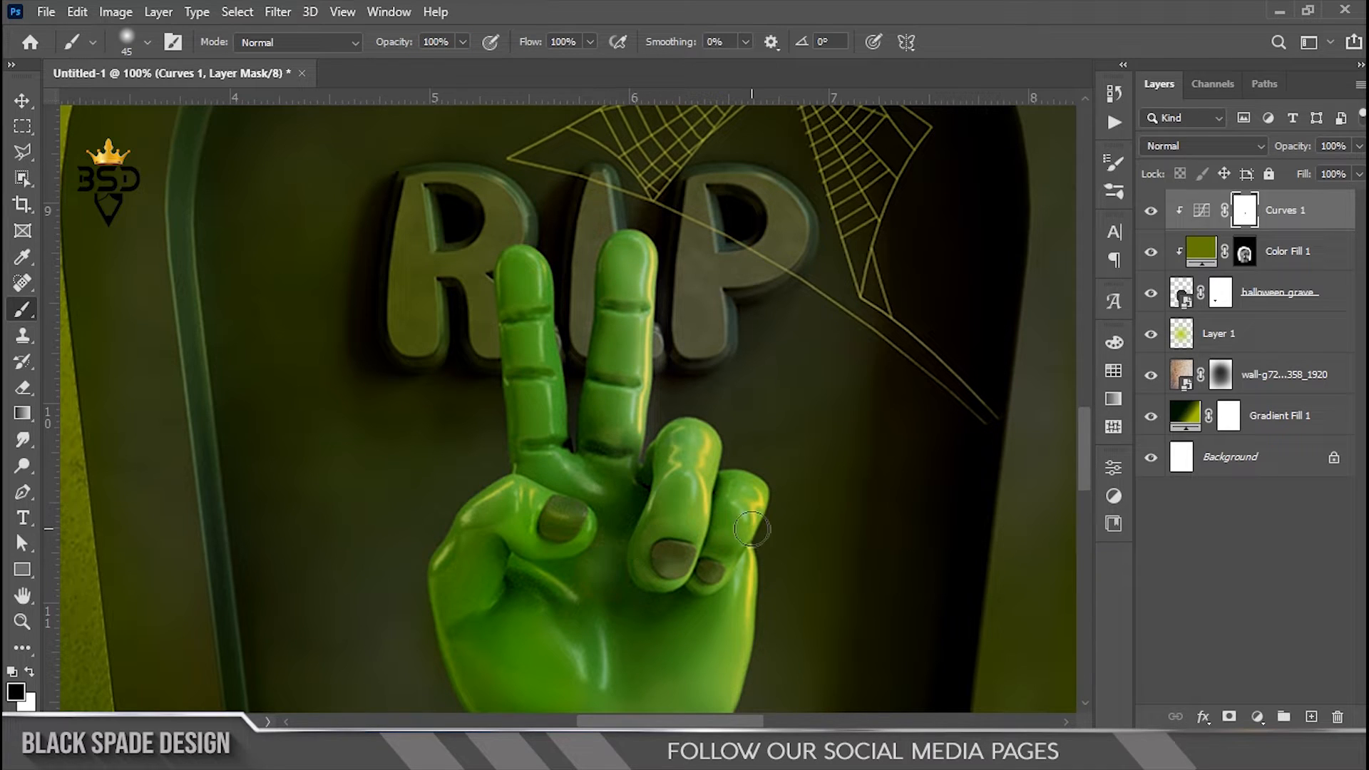
pyautogui.hotkey('ctrl', 'z')
pyautogui.moveTo(701, 432)
pyautogui.mouseDown()
pyautogui.moveTo(703, 464)
pyautogui.moveTo(709, 525)
pyautogui.moveTo(738, 508)
pyautogui.moveTo(726, 562)
pyautogui.mouseUp()
# - Continue masking the darkening off the rest of the hand with black, enlarging the brush to 70 px
pyautogui.press('space')
pyautogui.moveTo(742, 556); pyautogui.dragTo(728, 339)
pyautogui.moveTo(739, 312)
pyautogui.mouseDown()
pyautogui.moveTo(728, 475)
pyautogui.moveTo(678, 548)
pyautogui.mouseUp()
pyautogui.scroll(-4, 657, 636)
pyautogui.scroll(3, 656, 546)
pyautogui.press(']')
pyautogui.press(']')
pyautogui.press(']')
pyautogui.moveTo(557, 361); pyautogui.dragTo(555, 188)
# - Touch up the Curves mask with black over the two raised fingers using the 70 px brush
pyautogui.scroll(-4, 656, 277)
pyautogui.press('space')
pyautogui.moveTo(670, 277)
pyautogui.mouseDown()
pyautogui.moveTo(694, 473)
pyautogui.moveTo(713, 465)
pyautogui.mouseUp()
pyautogui.scroll(2, 887, 382)
pyautogui.press('space')
pyautogui.moveTo(733, 397); pyautogui.dragTo(733, 464)
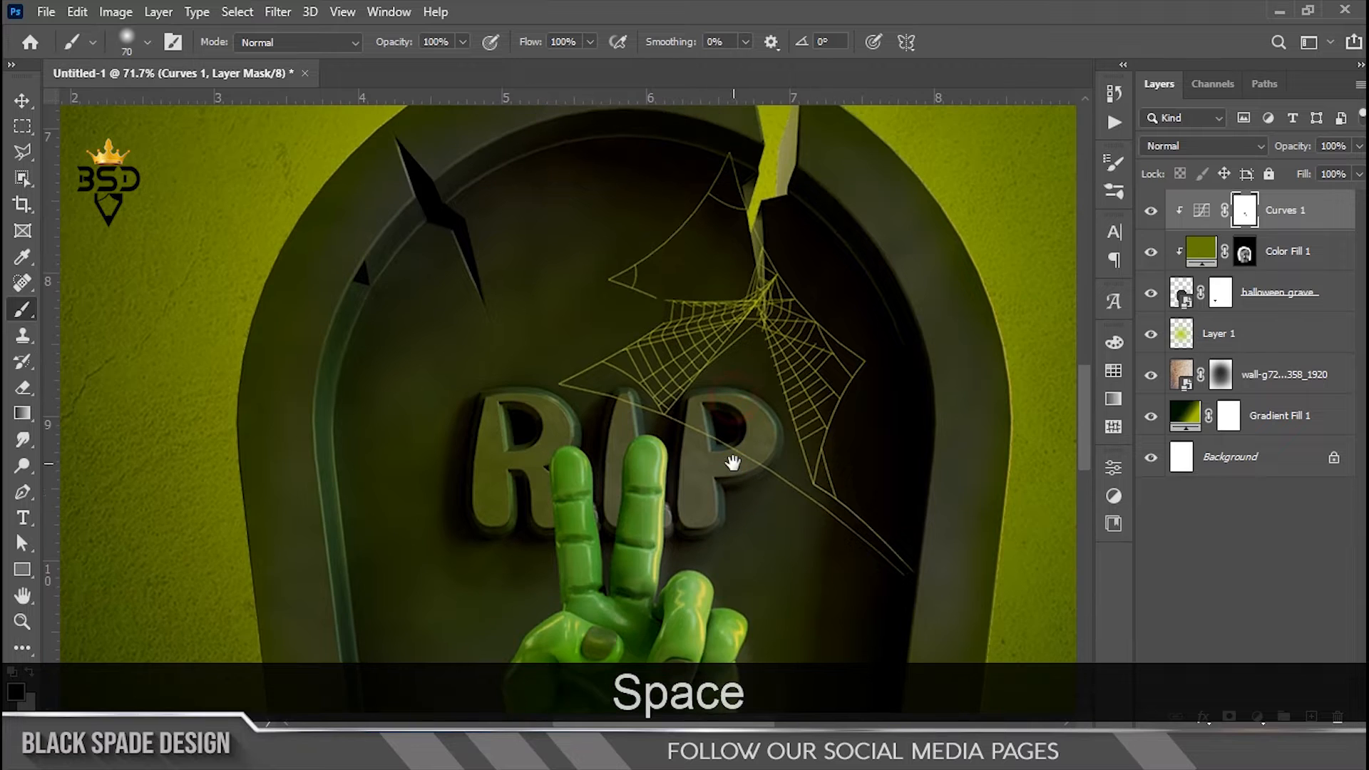
pyautogui.moveTo(804, 253)
pyautogui.mouseDown()
pyautogui.moveTo(812, 411)
pyautogui.moveTo(802, 217)
pyautogui.mouseUp()
pyautogui.press('space')
pyautogui.press('space')
pyautogui.moveTo(766, 413); pyautogui.dragTo(761, 175)
pyautogui.scroll(3, 704, 184)
pyautogui.moveTo(656, 186); pyautogui.dragTo(644, 280)
pyautogui.moveTo(757, 141); pyautogui.dragTo(756, 140)
pyautogui.moveTo(562, 160); pyautogui.dragTo(566, 193)
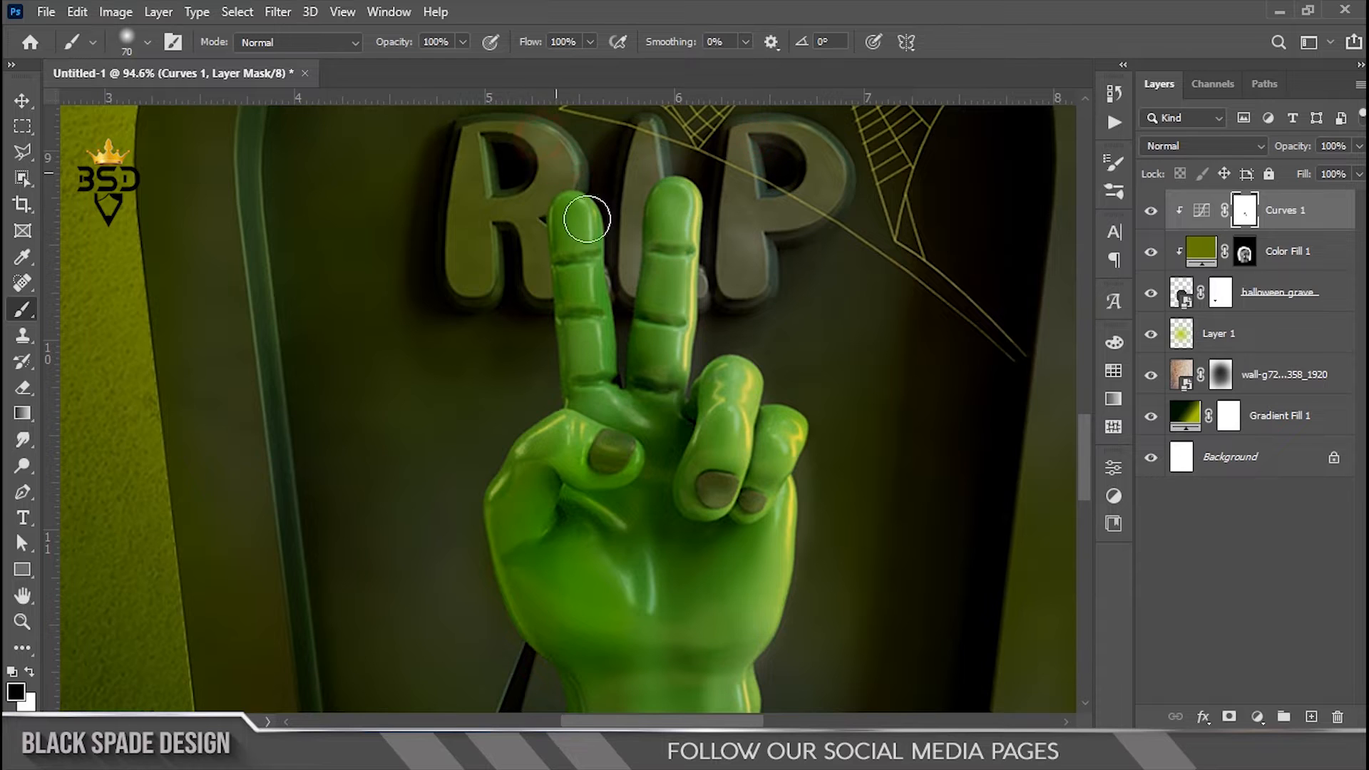
# - Paint black on the Curves mask over the zombie's wrist and forearm down to the rubble
pyautogui.scroll(-4, 565, 192)
pyautogui.press('space')
pyautogui.moveTo(671, 492); pyautogui.dragTo(694, 342)
pyautogui.scroll(2, 710, 494)
pyautogui.moveTo(722, 440); pyautogui.dragTo(725, 577)
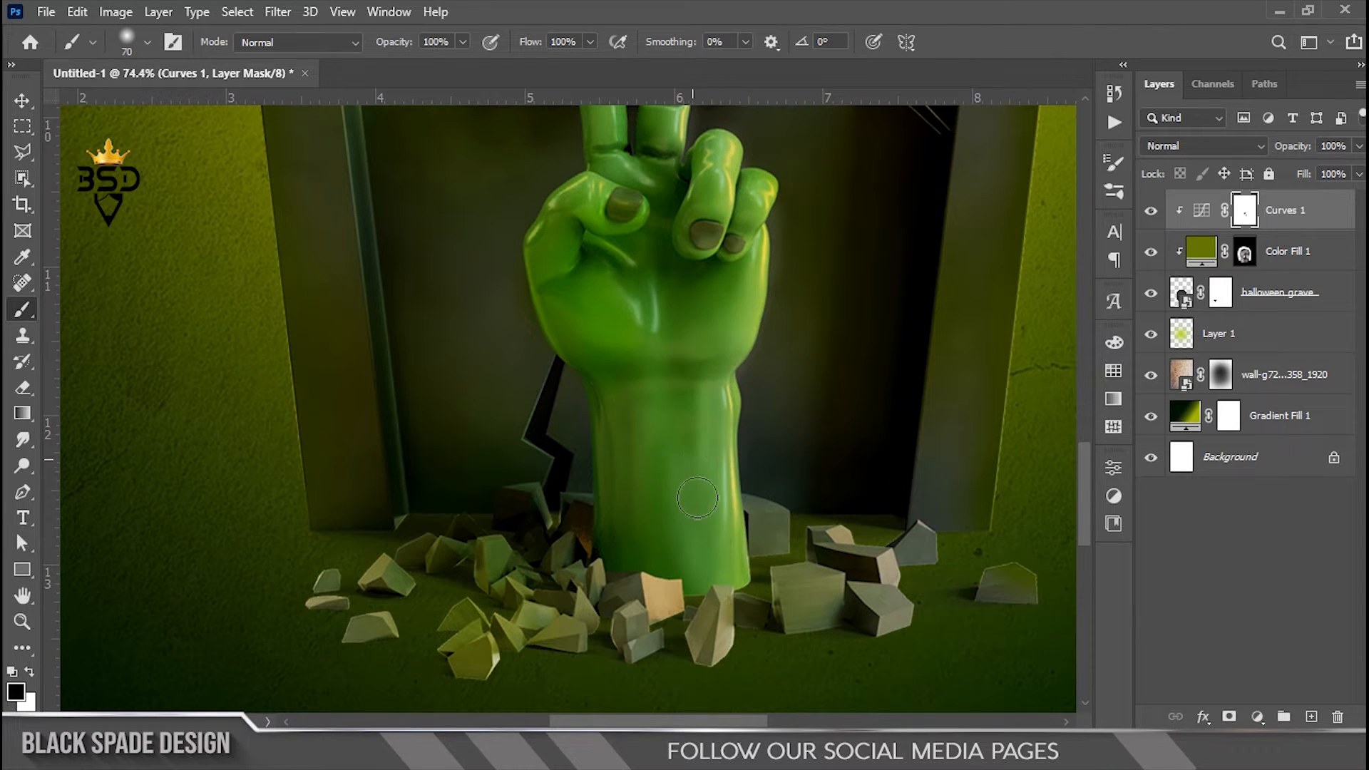
pyautogui.scroll(-4, 736, 281)
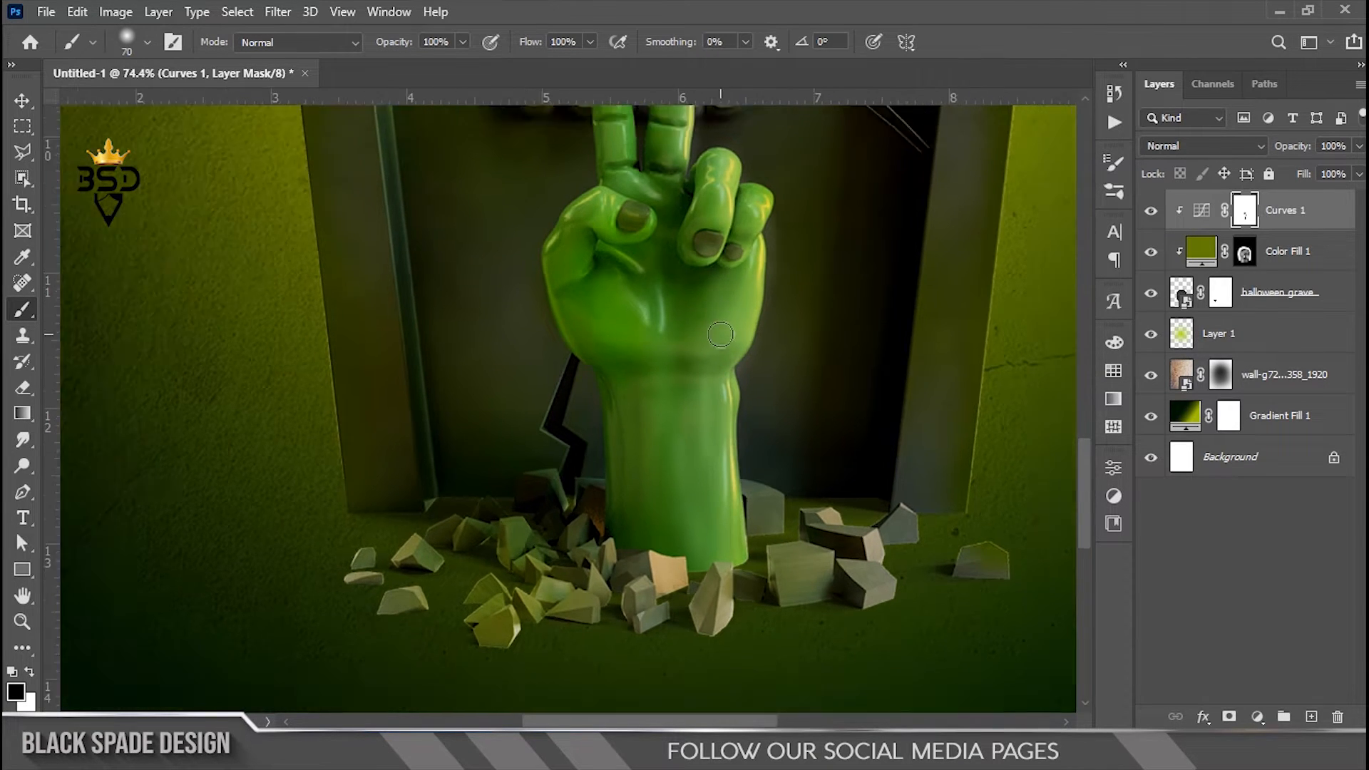
# - Compare the gravestone and hand with the Curves adjustment hidden and shown, checking the whole poster
pyautogui.press('space')
pyautogui.click(1151, 211)
pyautogui.click(1151, 211)
pyautogui.scroll(-2, 683, 287)
pyautogui.press('v')
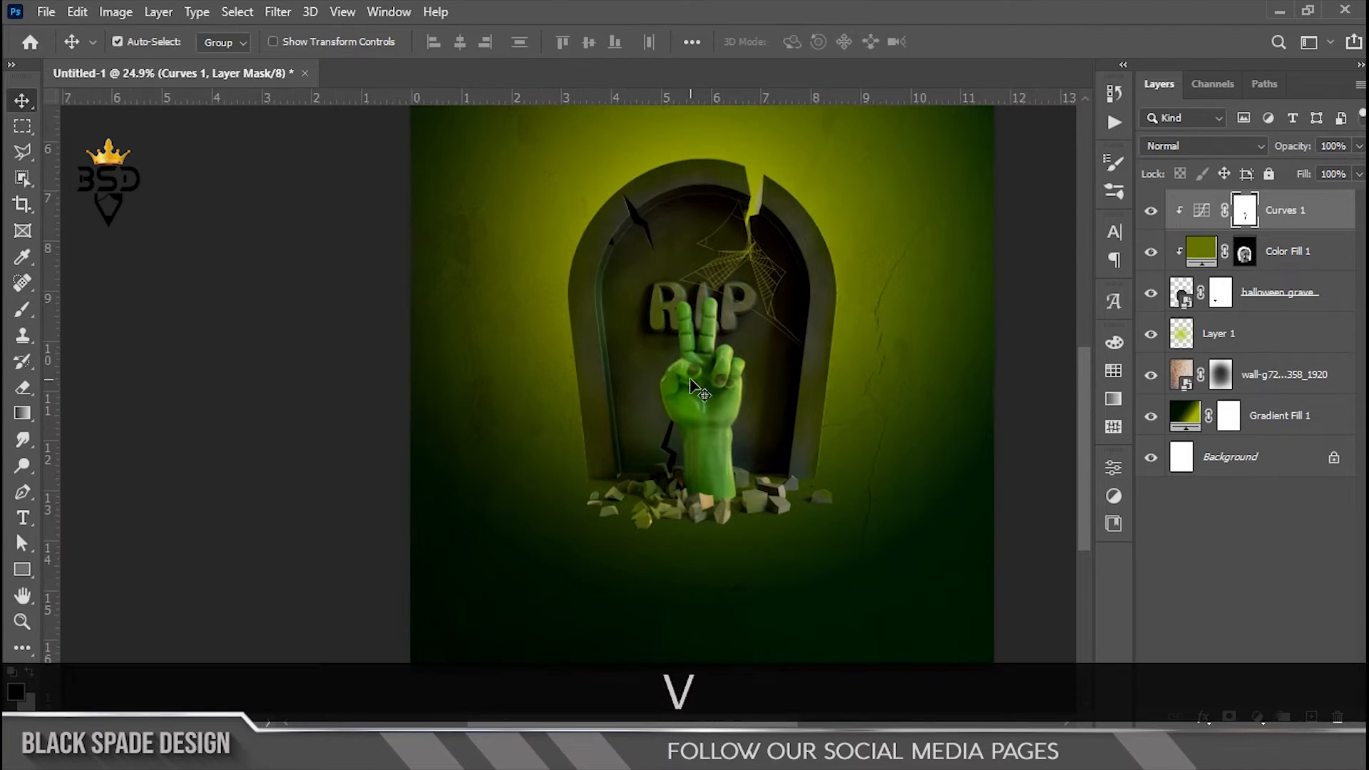
pyautogui.scroll(-2, 685, 287)
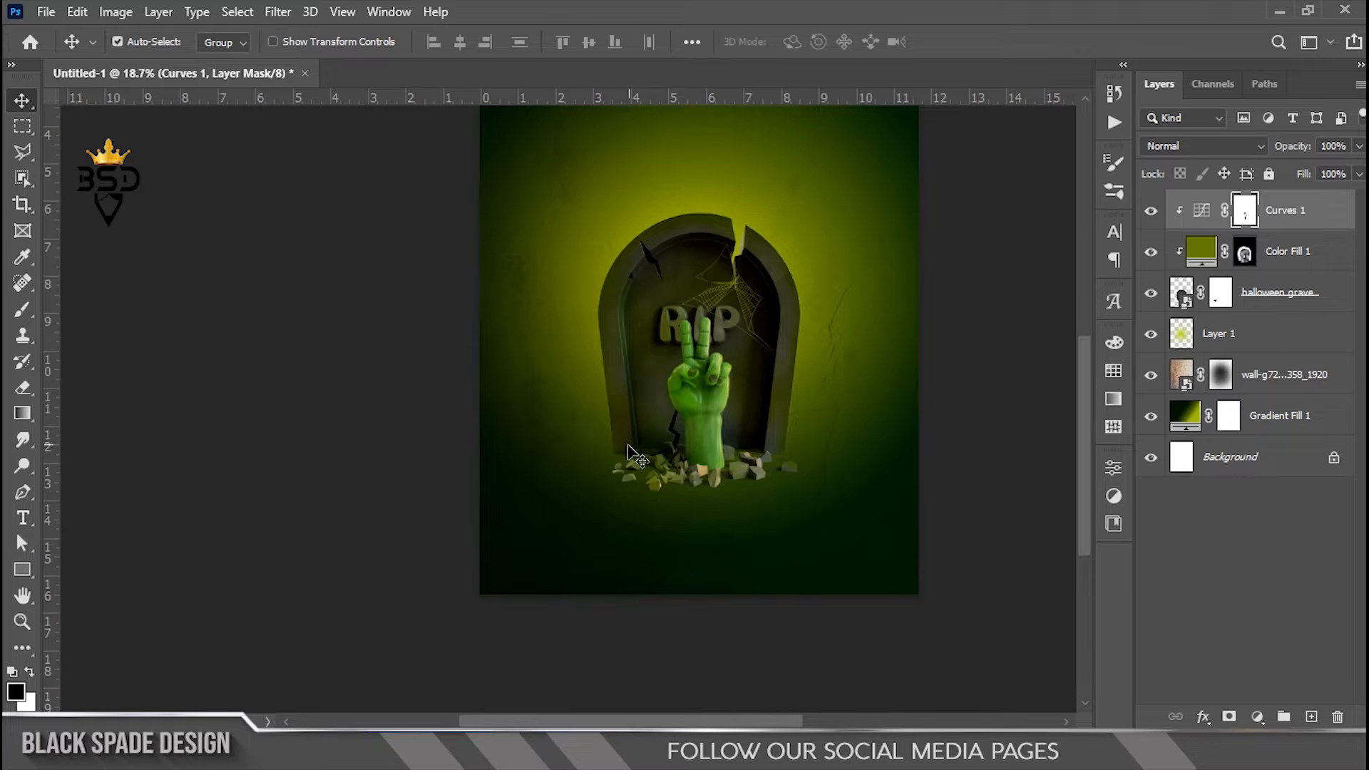
# - Add a Black & White adjustment clipped to the gravestone, with Reds at 2 and Yellows at 8
pyautogui.scroll(3, 628, 453)
pyautogui.click(1257, 716)
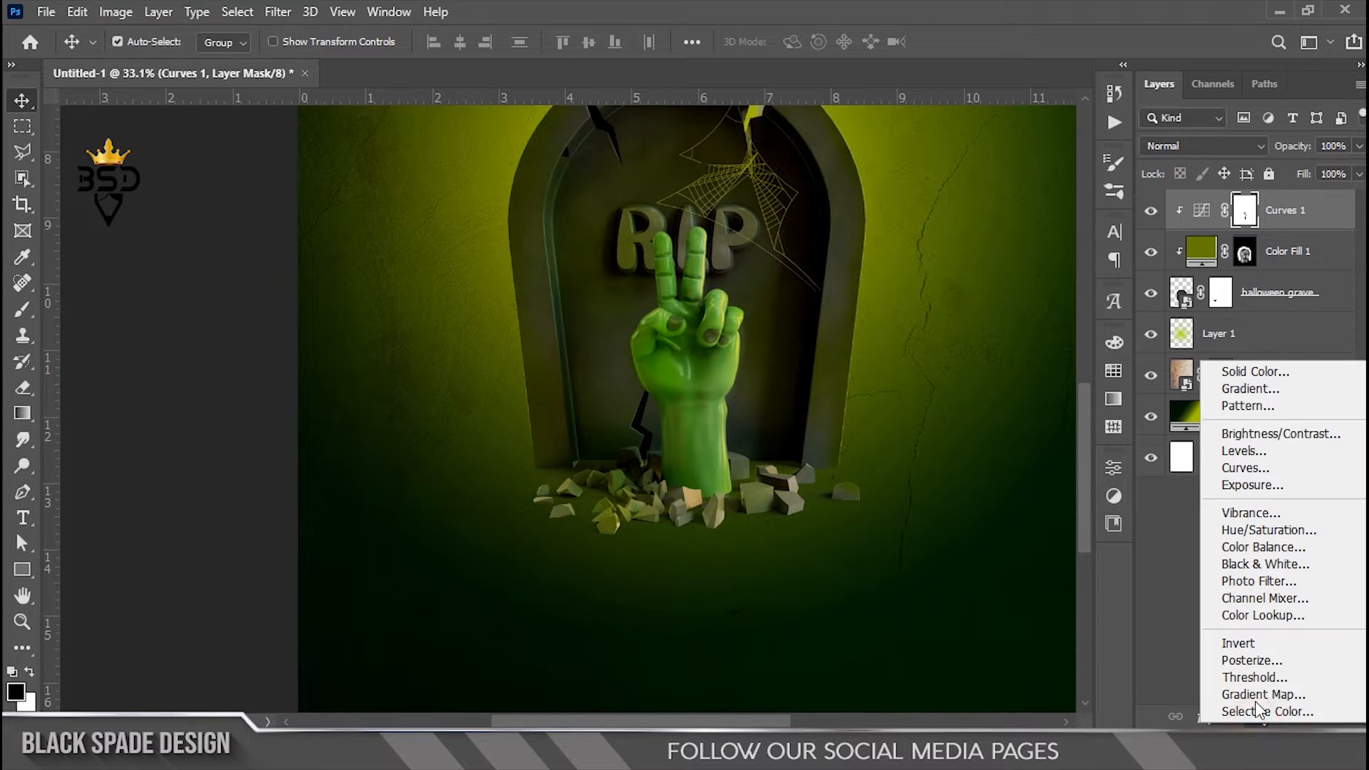
pyautogui.click(1255, 562)
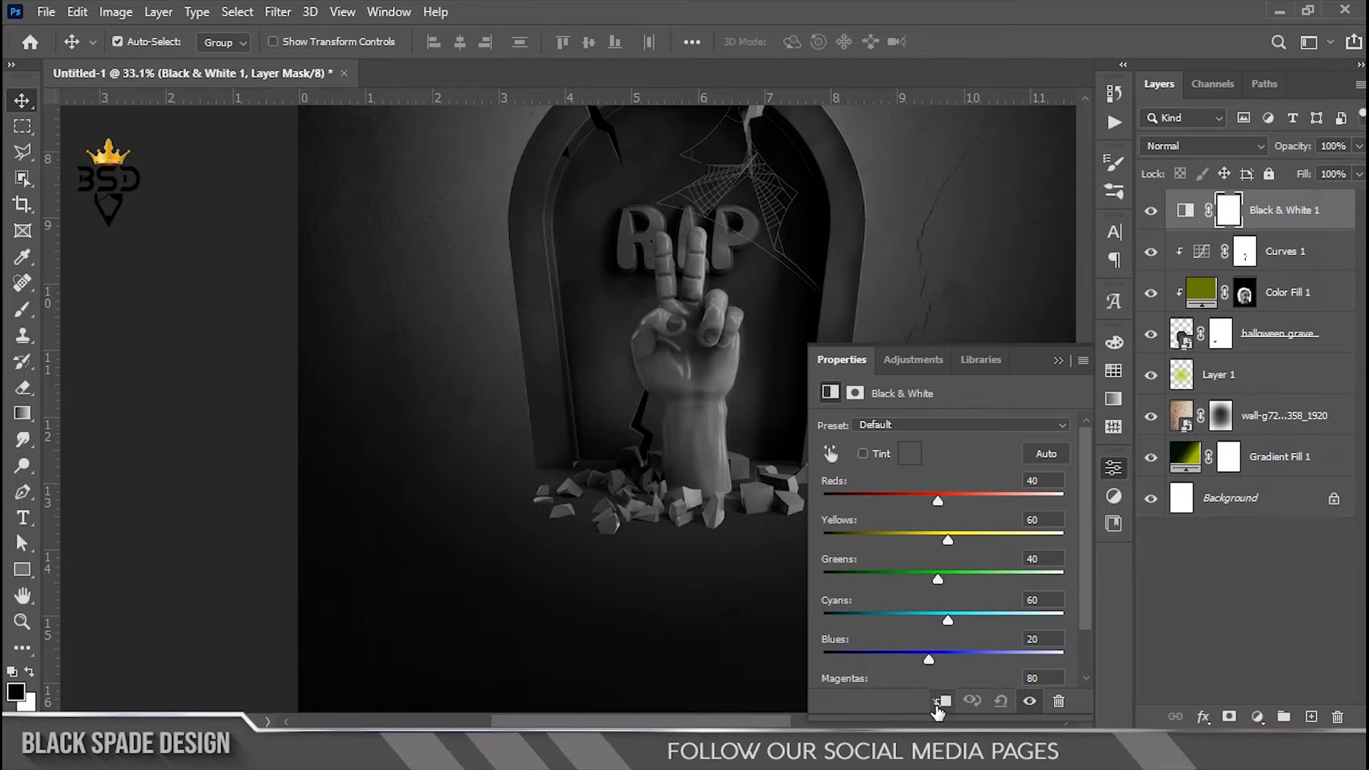
pyautogui.click(943, 702)
pyautogui.moveTo(929, 503); pyautogui.dragTo(923, 533)
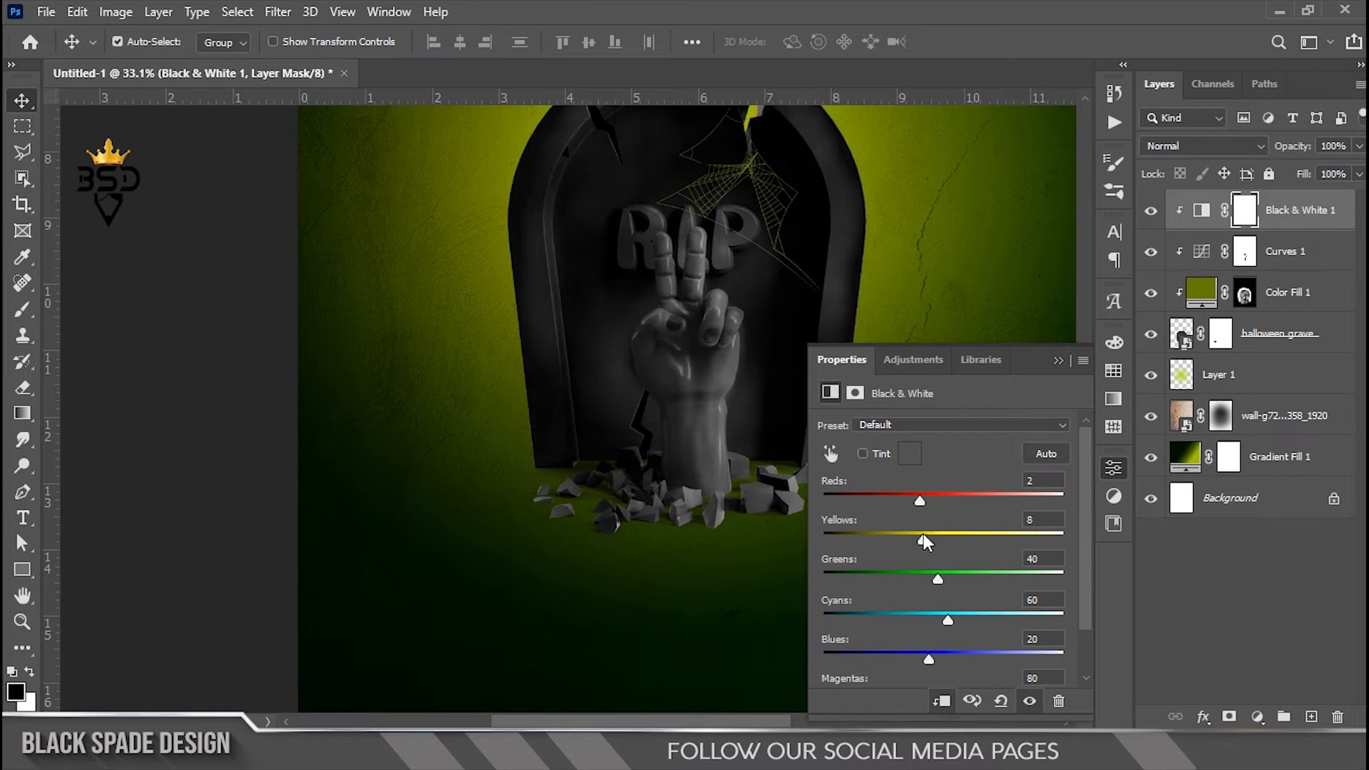
pyautogui.click(1059, 361)
# - Invert the Black & White mask and paint white over the rubble stones to turn only them grey
pyautogui.hotkey('ctrl', 'i')
pyautogui.scroll(2, 1061, 370)
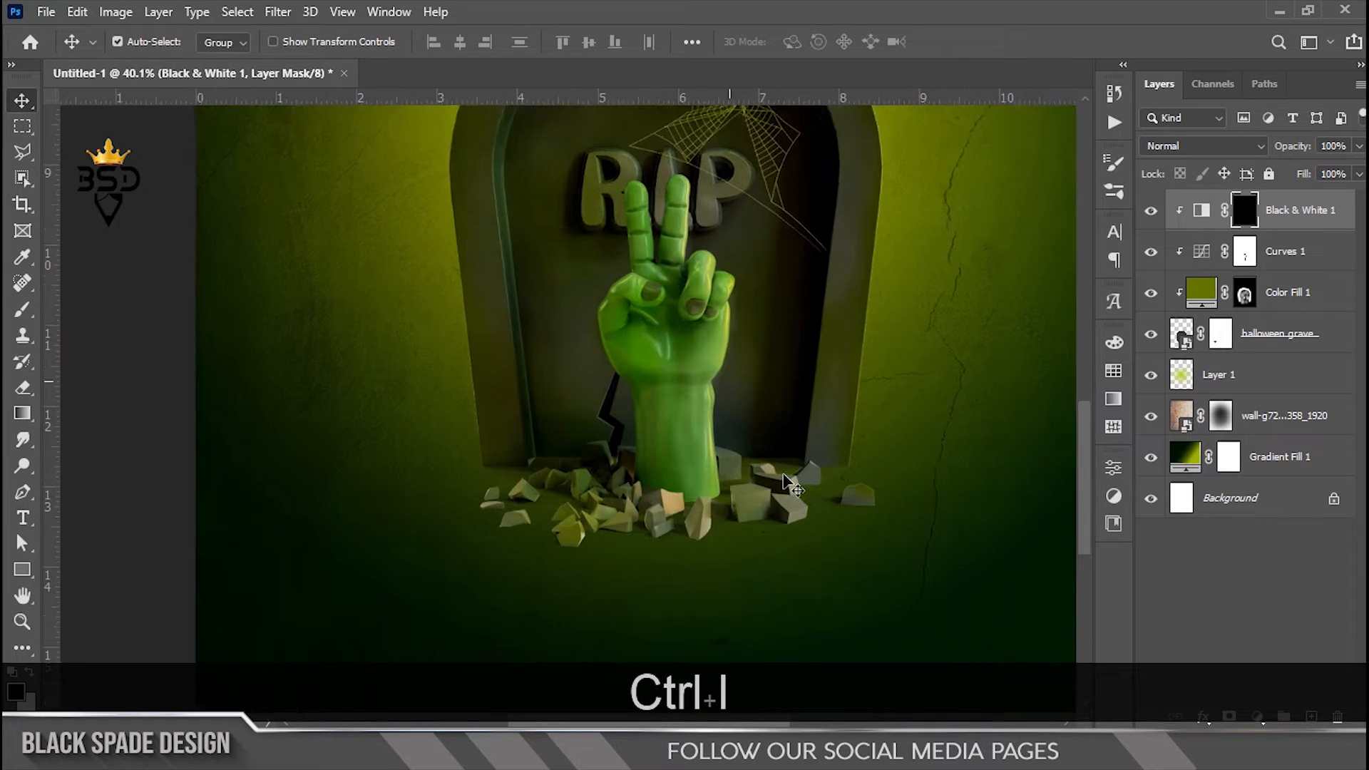
pyautogui.press('b')
pyautogui.scroll(2, 707, 540)
pyautogui.press(']')
pyautogui.press(']')
pyautogui.press(']')
pyautogui.press(']')
pyautogui.press(']')
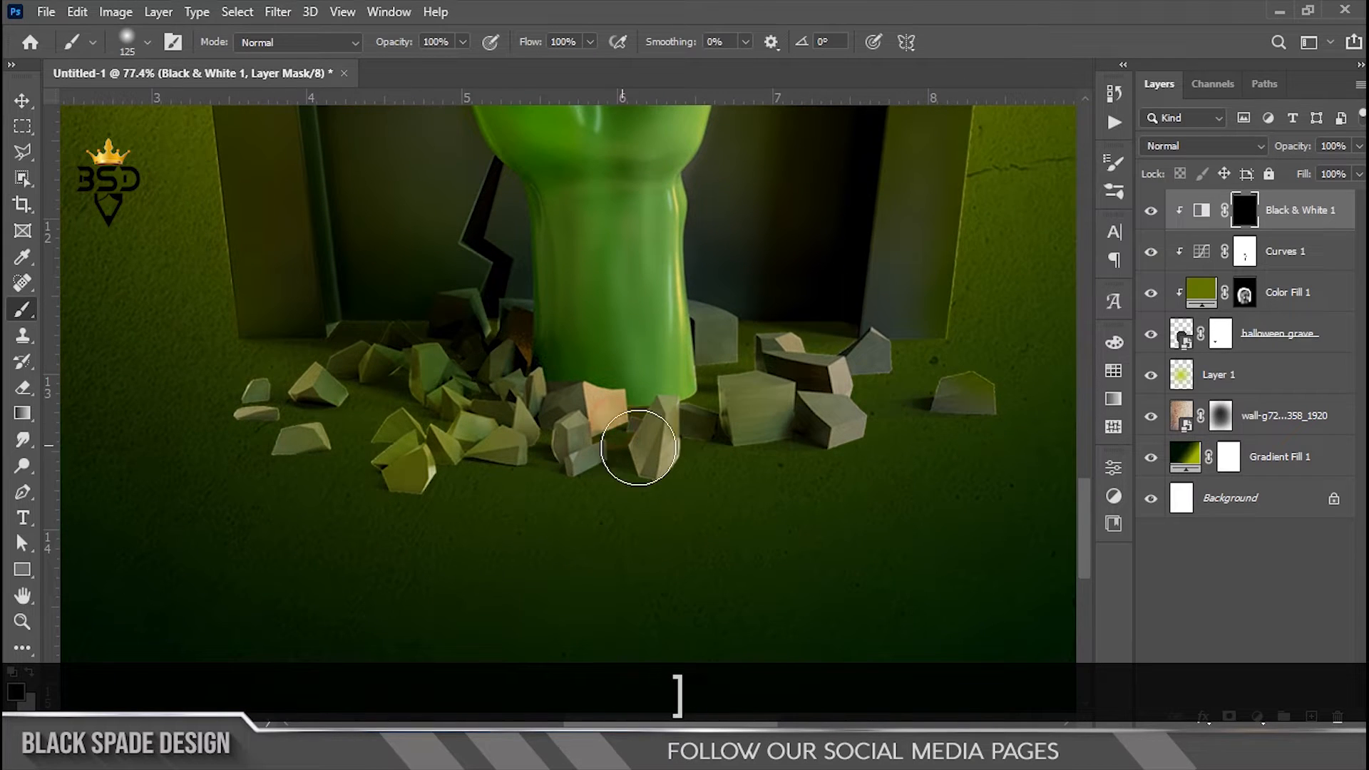
pyautogui.press('x')
pyautogui.moveTo(655, 469)
pyautogui.mouseDown()
pyautogui.moveTo(656, 438)
pyautogui.moveTo(598, 461)
pyautogui.moveTo(525, 439)
pyautogui.moveTo(469, 445)
pyautogui.moveTo(417, 475)
pyautogui.moveTo(406, 423)
pyautogui.moveTo(319, 432)
pyautogui.moveTo(277, 403)
pyautogui.moveTo(406, 375)
pyautogui.moveTo(429, 405)
pyautogui.moveTo(526, 432)
pyautogui.moveTo(647, 432)
pyautogui.moveTo(748, 407)
pyautogui.moveTo(779, 370)
pyautogui.moveTo(801, 412)
pyautogui.moveTo(853, 375)
pyautogui.moveTo(857, 389)
pyautogui.moveTo(730, 356)
pyautogui.moveTo(780, 388)
pyautogui.moveTo(951, 400)
pyautogui.moveTo(580, 437)
pyautogui.moveTo(591, 430)
pyautogui.moveTo(309, 431)
pyautogui.moveTo(410, 390)
pyautogui.moveTo(382, 383)
pyautogui.moveTo(388, 401)
pyautogui.moveTo(738, 390)
pyautogui.moveTo(782, 364)
pyautogui.moveTo(853, 362)
pyautogui.moveTo(843, 386)
pyautogui.moveTo(949, 395)
pyautogui.moveTo(358, 432)
pyautogui.moveTo(274, 417)
pyautogui.moveTo(407, 428)
pyautogui.mouseUp()
pyautogui.scroll(-5, 474, 440)
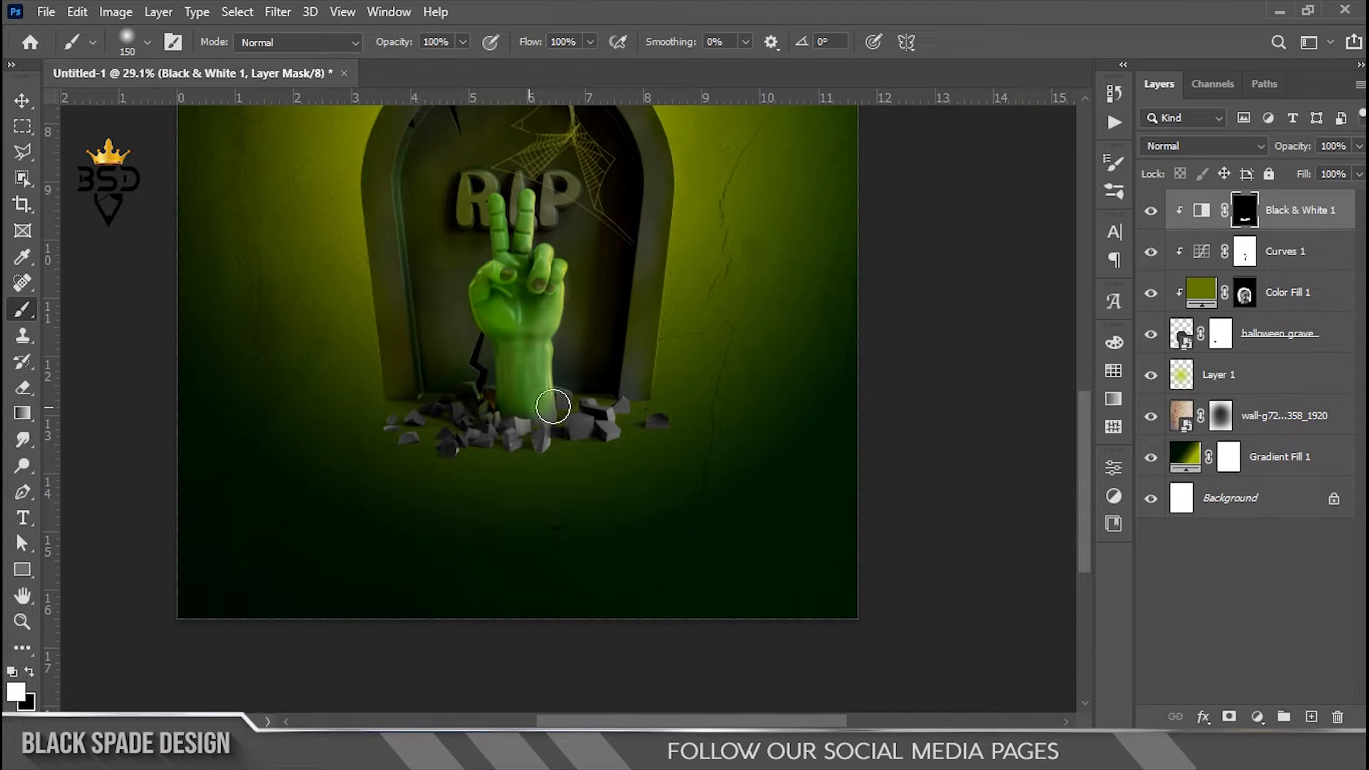
pyautogui.scroll(-1, 557, 407)
pyautogui.scroll(-1, 468, 392)
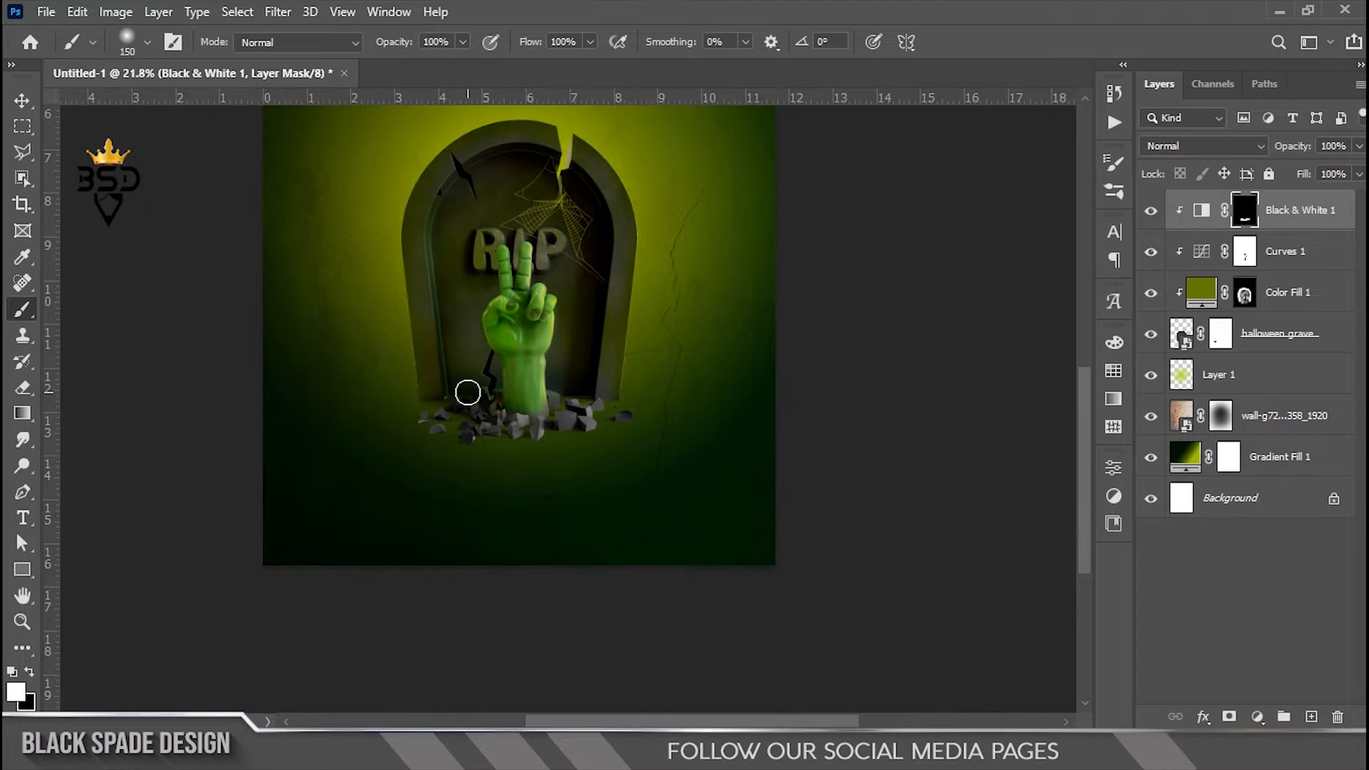
# - Add a blank layer directly above Layer 1, beneath the gravestone, and choose the Polygonal Lasso tool
pyautogui.click(1244, 377)
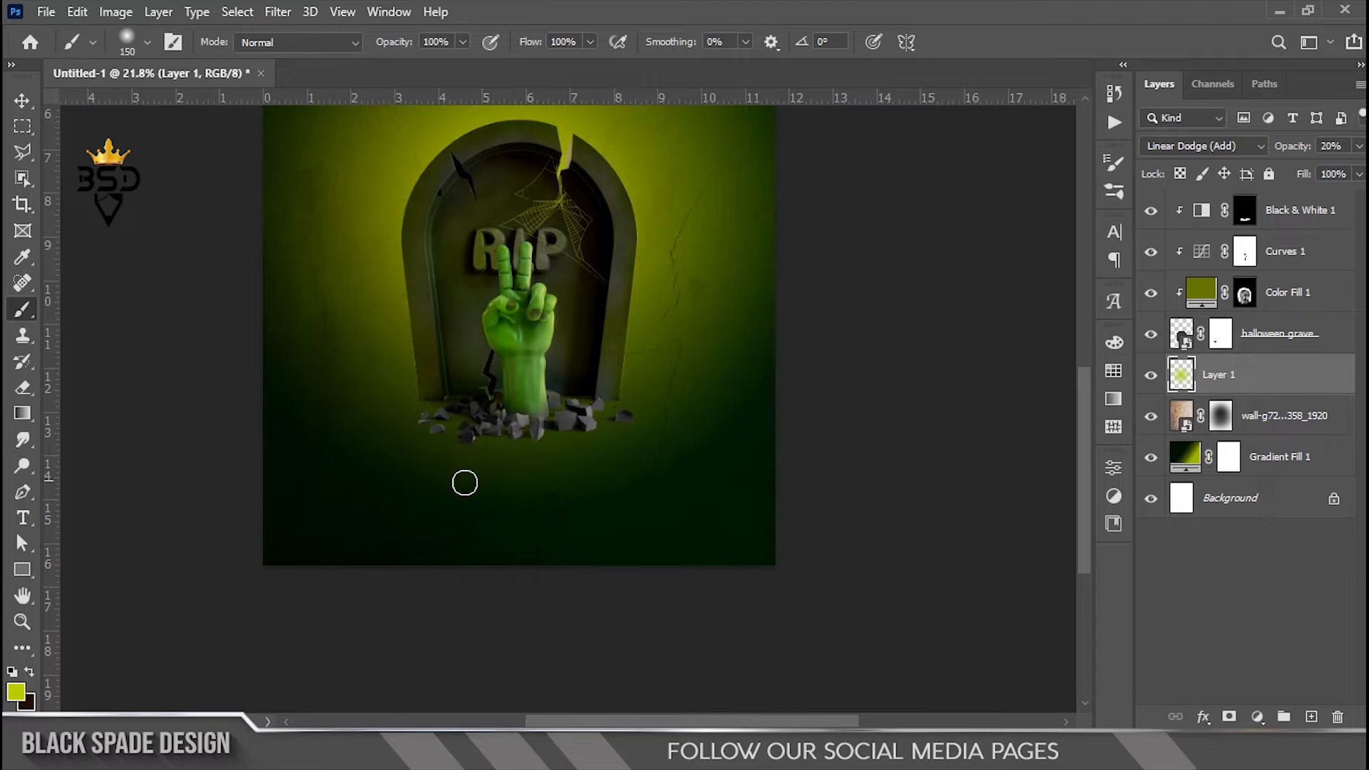
pyautogui.scroll(2, 463, 480)
pyautogui.press('v')
pyautogui.scroll(-1, 499, 449)
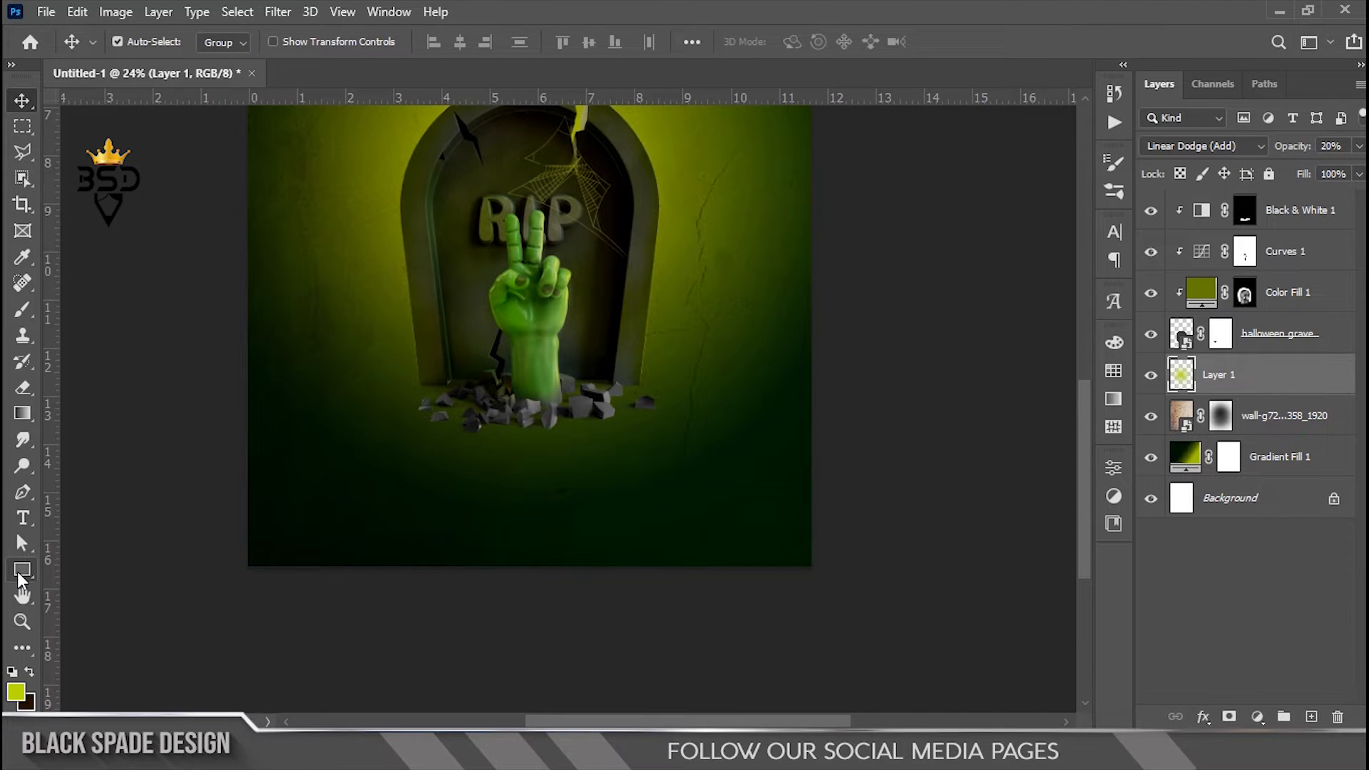
pyautogui.click(23, 153)
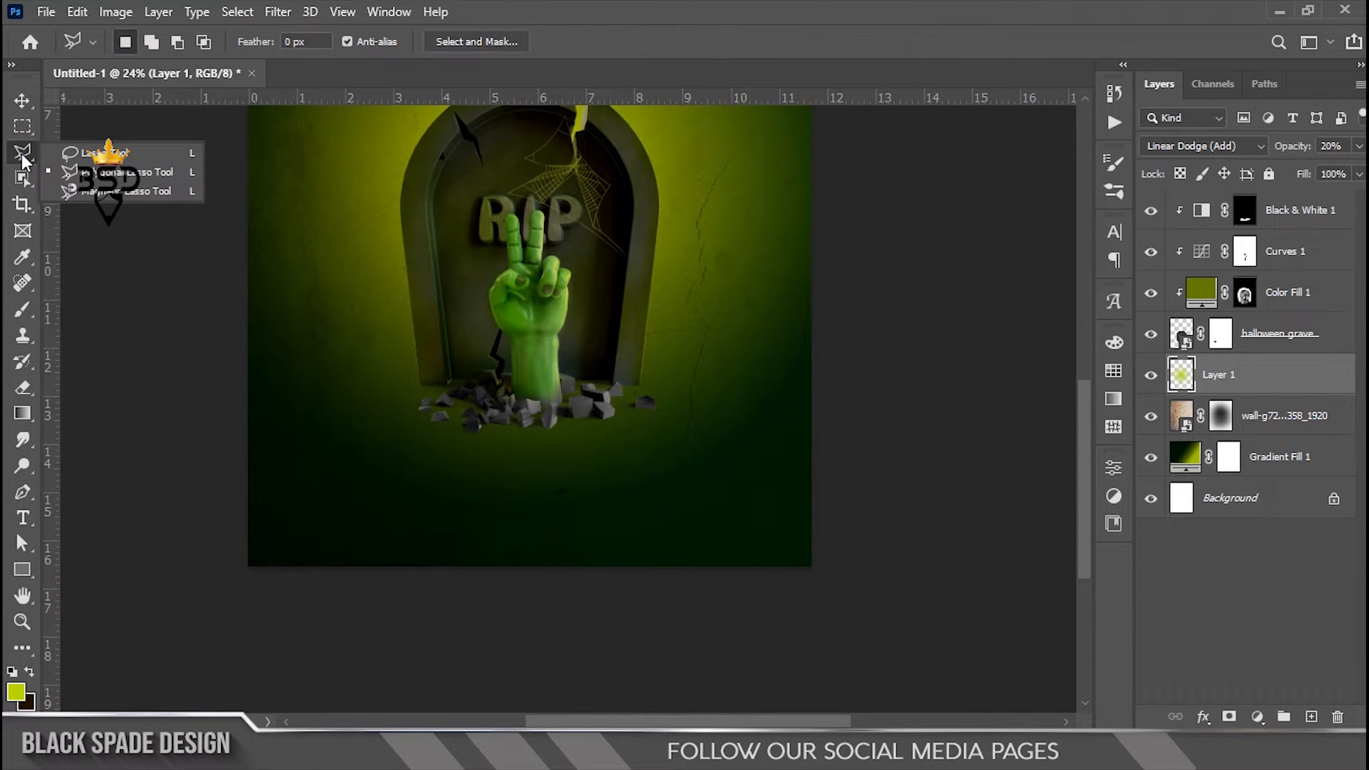
pyautogui.click(82, 153)
pyautogui.click(25, 153)
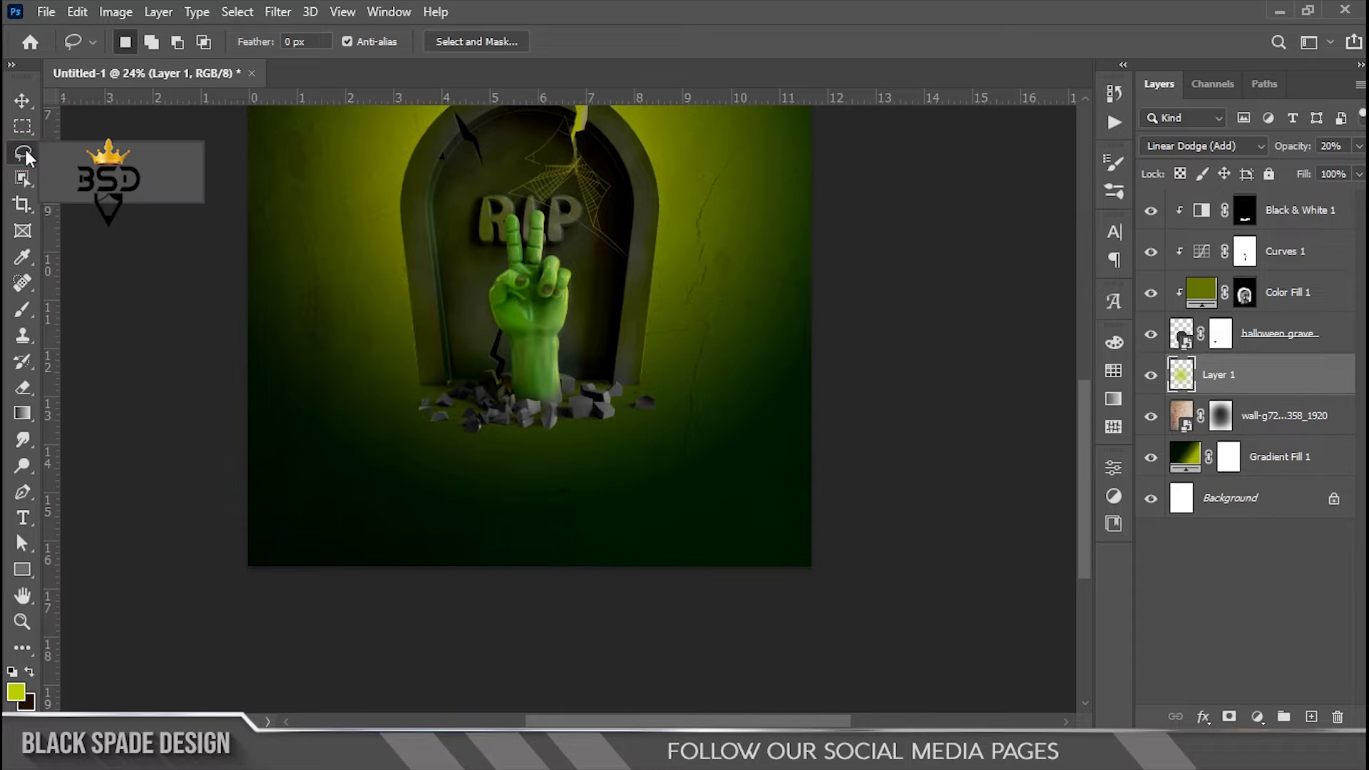
pyautogui.click(76, 172)
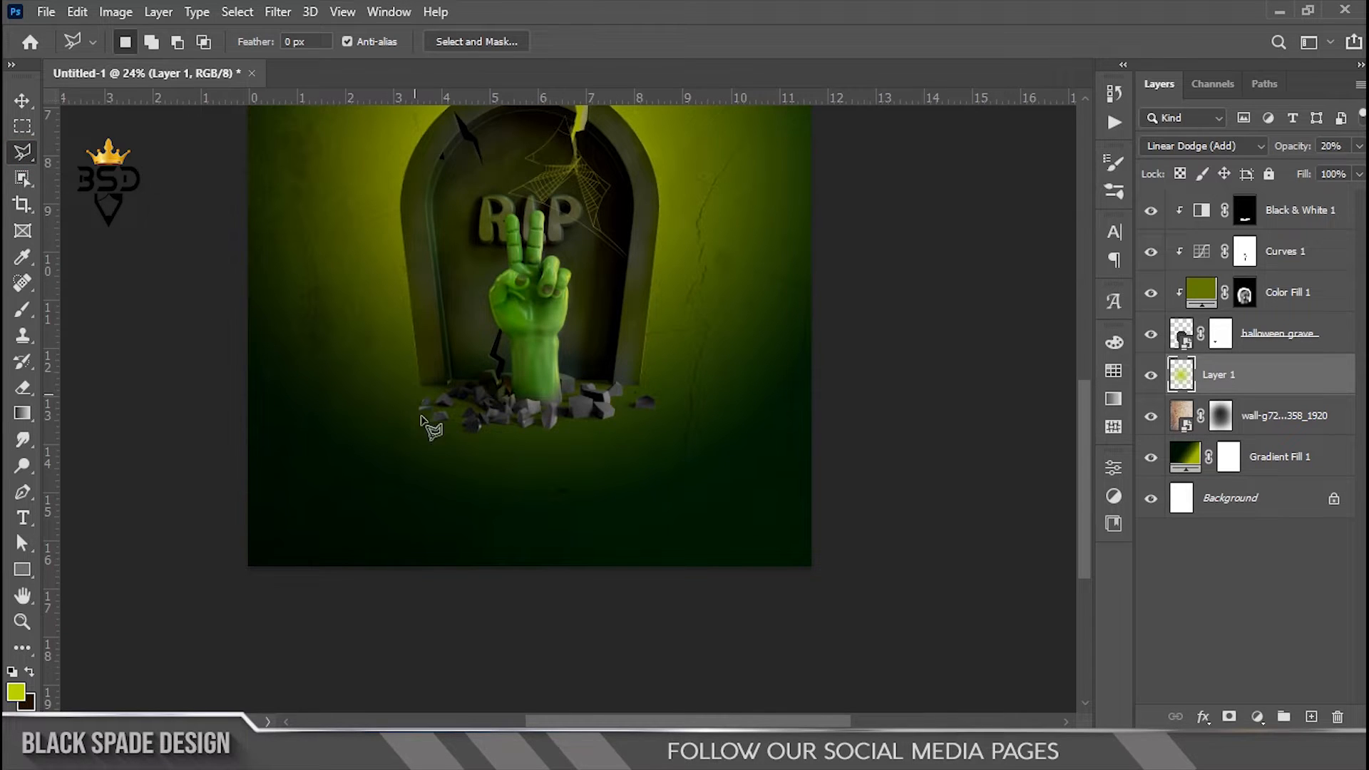
pyautogui.scroll(1, 443, 435)
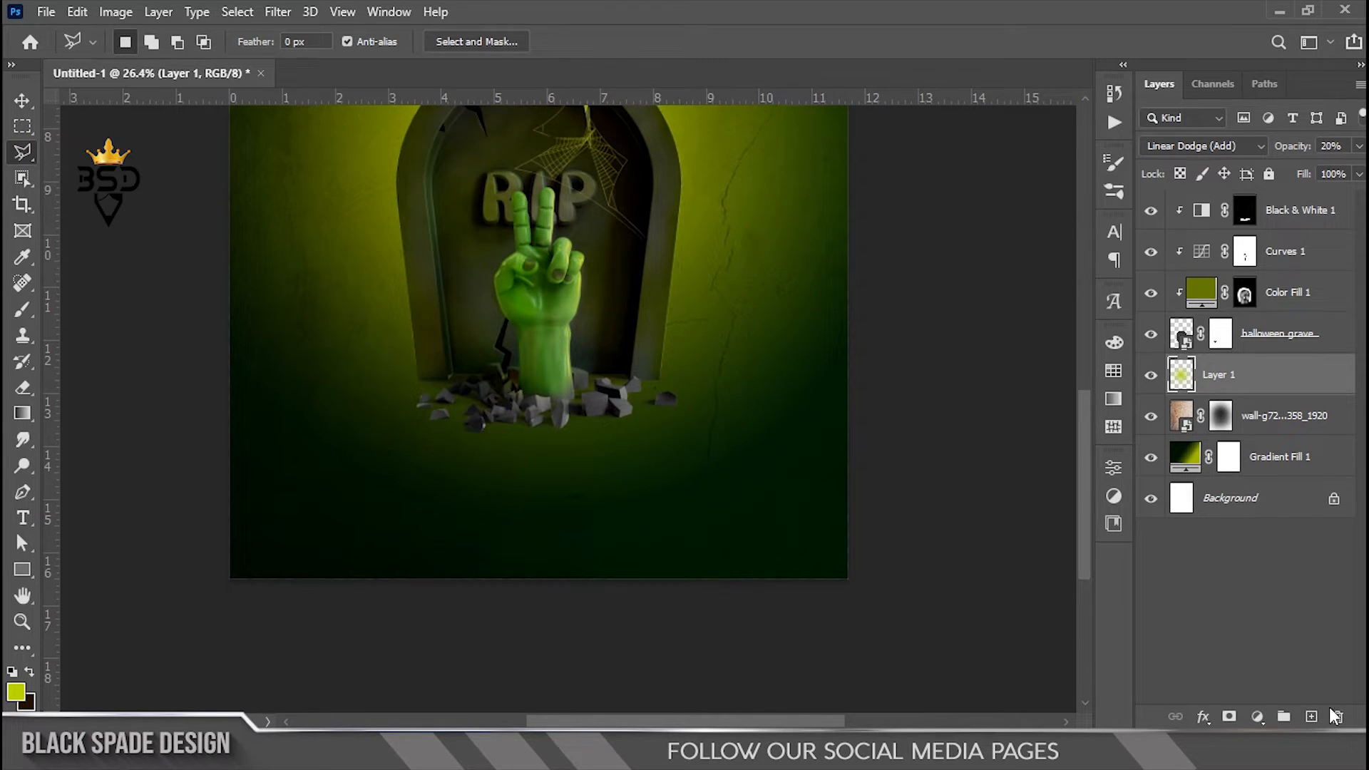
pyautogui.click(1308, 717)
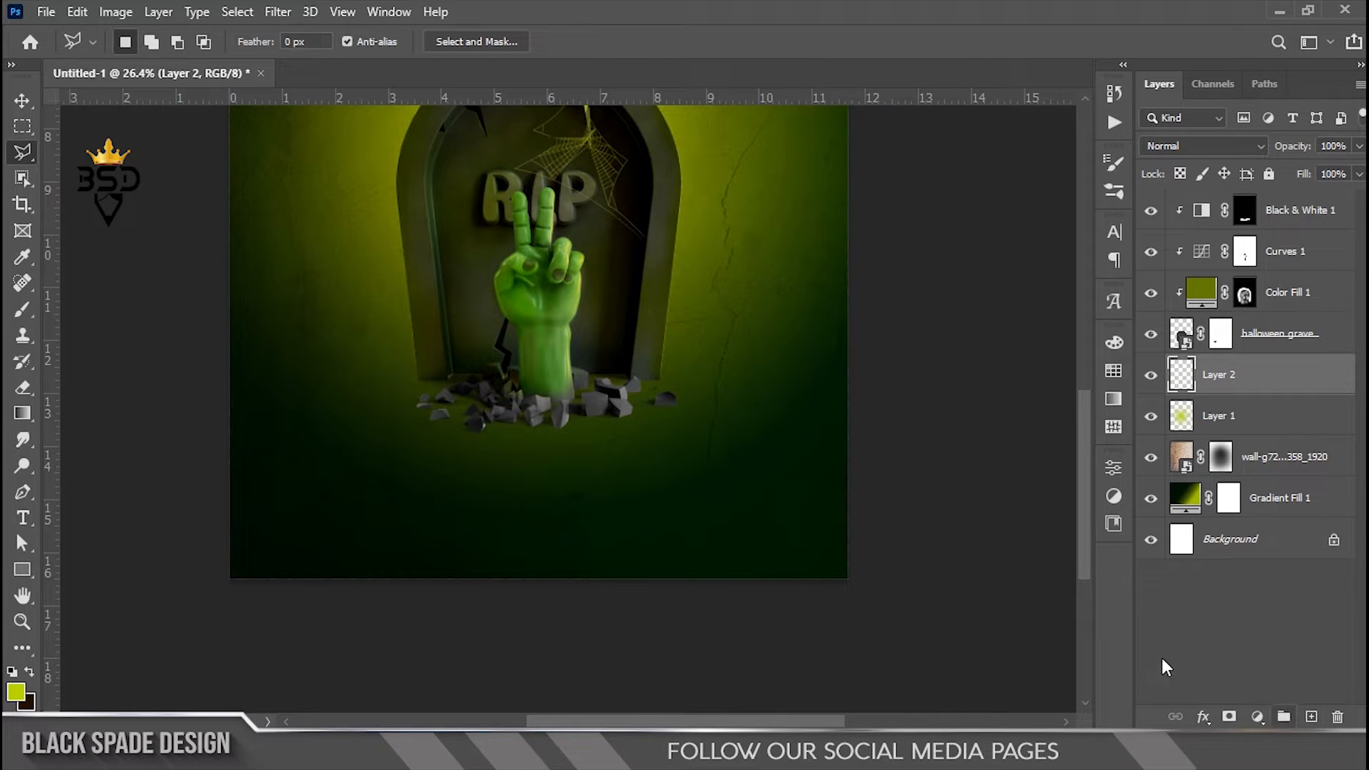
# - Draw a trapezoid selection that widens from the gravestone's base down past the canvas's lower edge
pyautogui.scroll(2, 546, 407)
pyautogui.scroll(4, 364, 413)
pyautogui.scroll(-4, 401, 371)
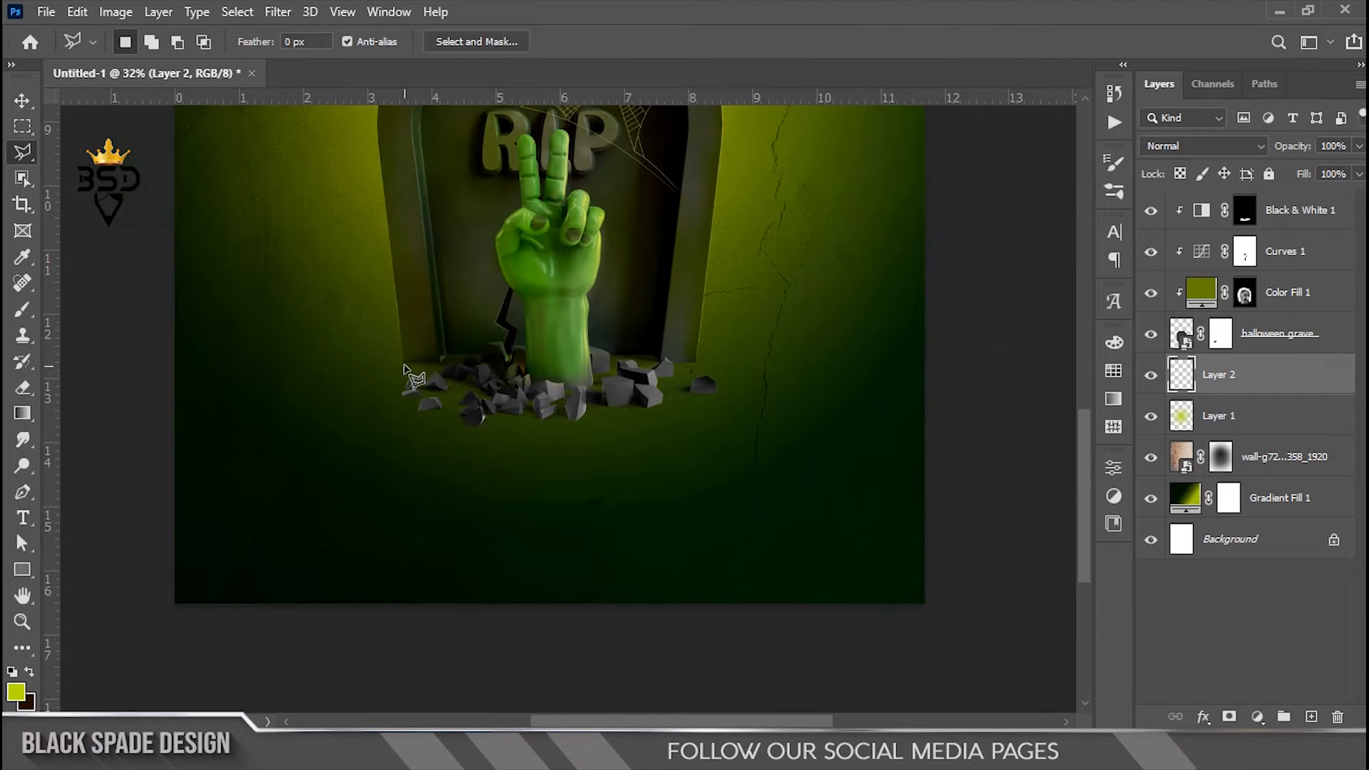
pyautogui.click(221, 653)
pyautogui.click(826, 651)
pyautogui.click(428, 330)
pyautogui.click(407, 364)
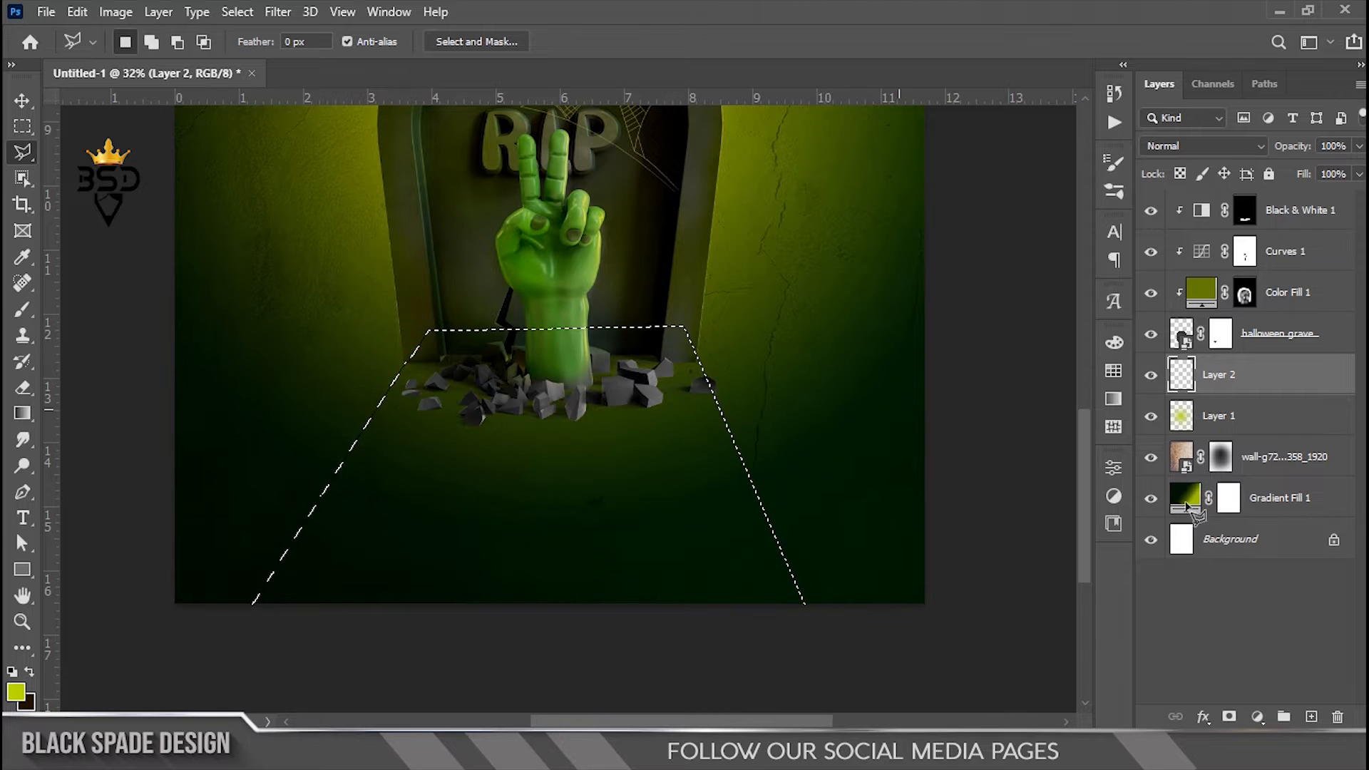
# - Set the background colour to black, fill the trapezoid selection with it and deselect
pyautogui.click(27, 705)
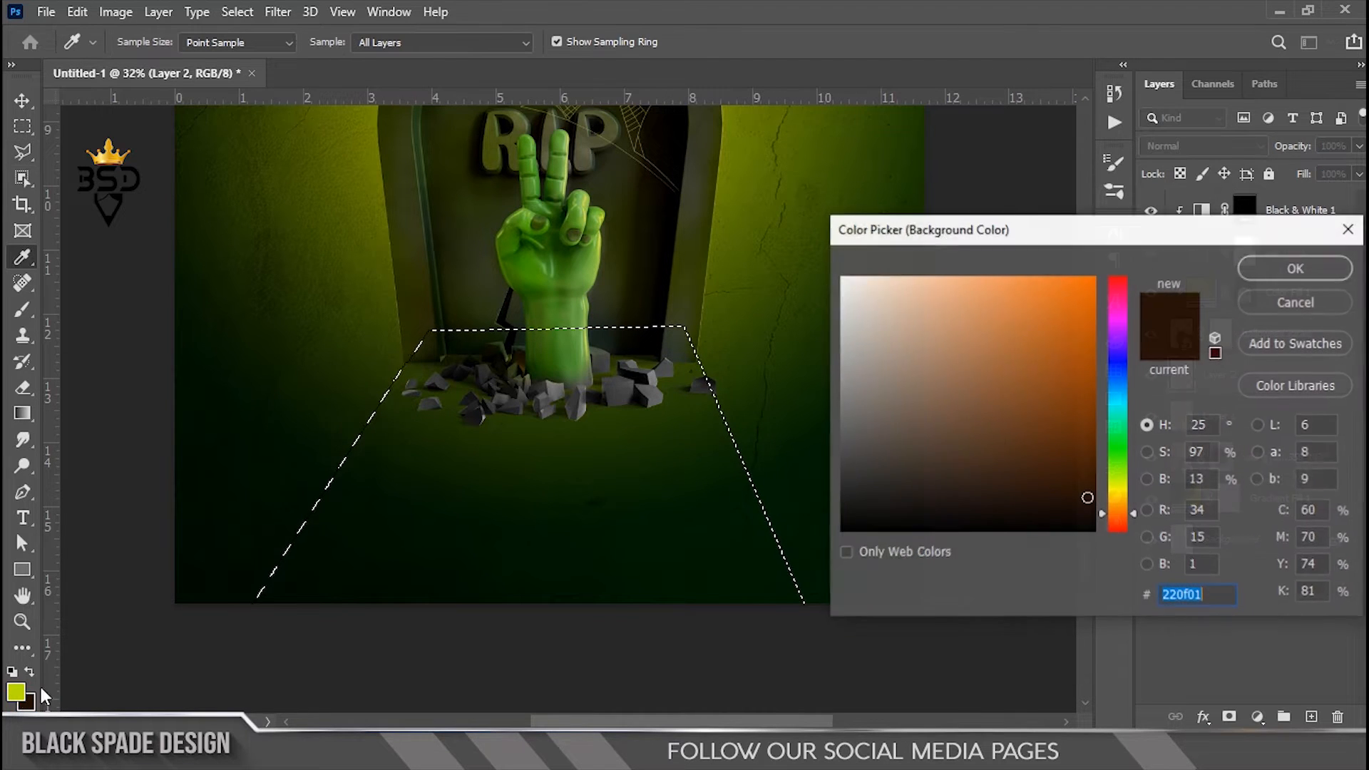
pyautogui.click(842, 531)
pyautogui.click(1277, 269)
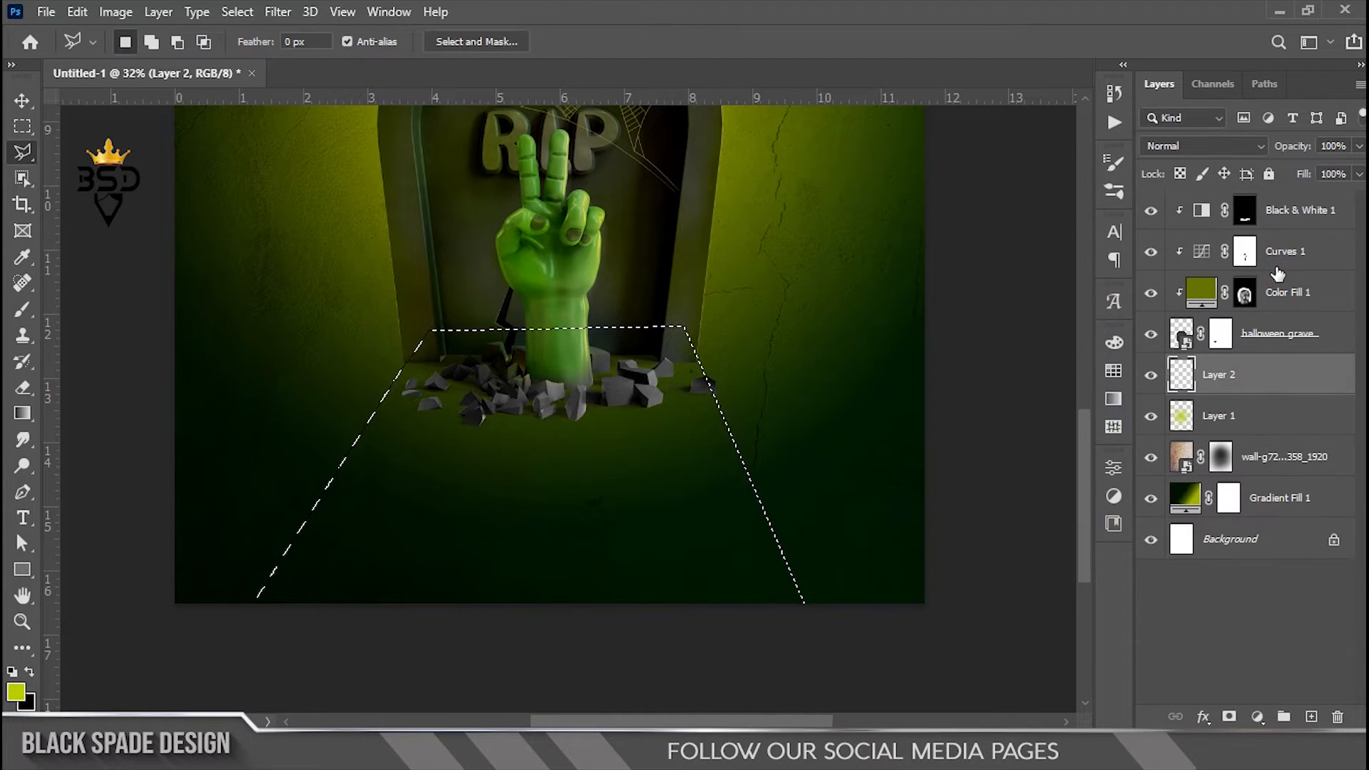
pyautogui.hotkey('ctrl', 'BackSpace')
pyautogui.hotkey('ctrl', 'd')
# - Distort the black trapezoid's corners so it fits the gravestone's base and spreads wider at its lower right
pyautogui.hotkey('ctrl', 't')
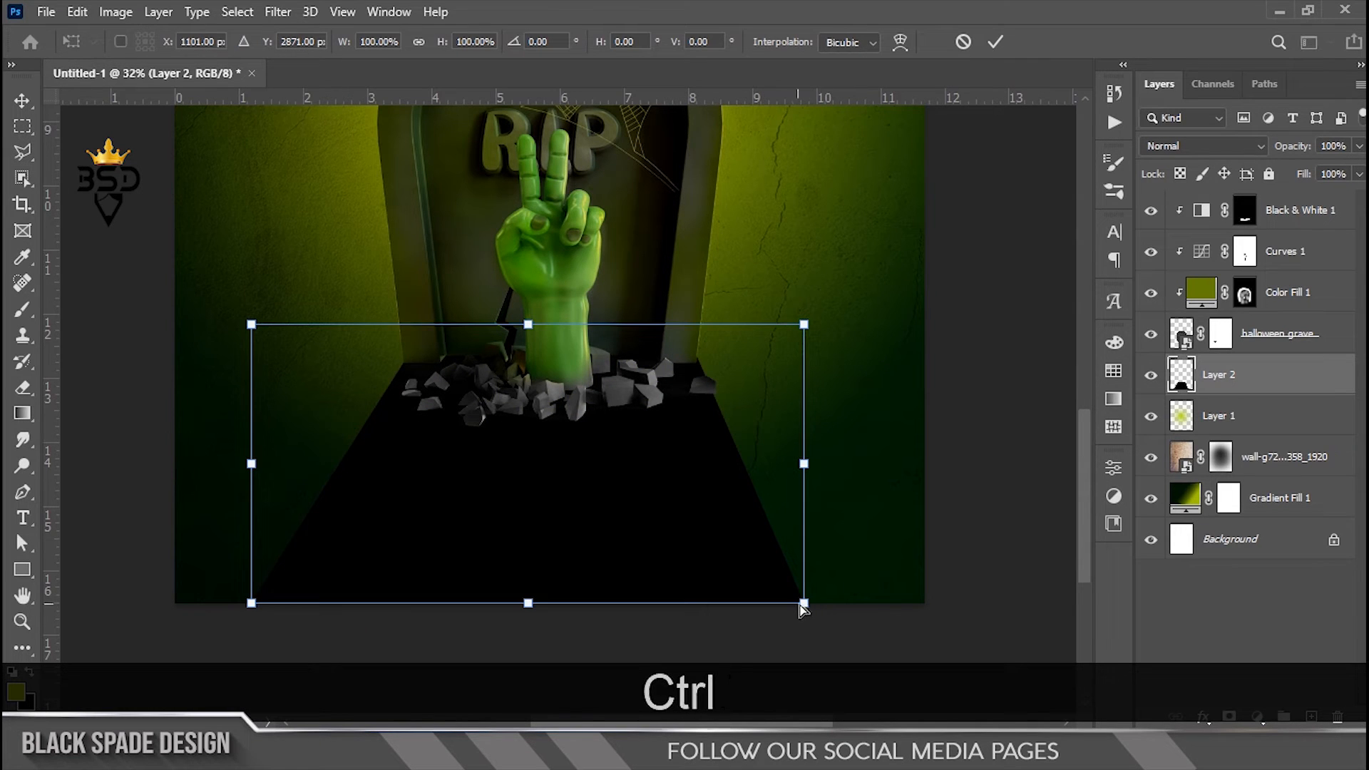
pyautogui.moveTo(811, 607); pyautogui.dragTo(828, 620)
pyautogui.moveTo(252, 325); pyautogui.dragTo(261, 325)
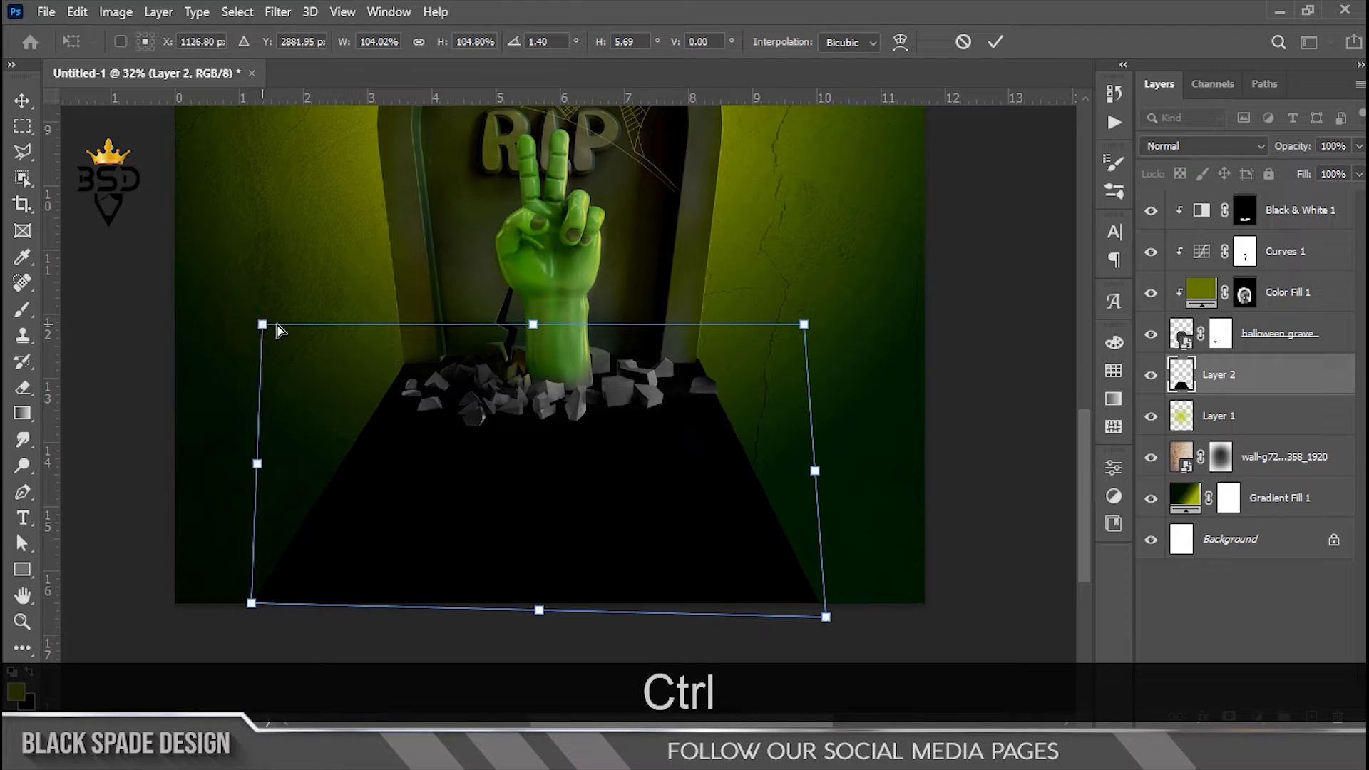
pyautogui.moveTo(804, 327); pyautogui.dragTo(800, 325)
pyautogui.moveTo(251, 604); pyautogui.dragTo(251, 612)
pyautogui.moveTo(824, 622); pyautogui.dragTo(867, 620)
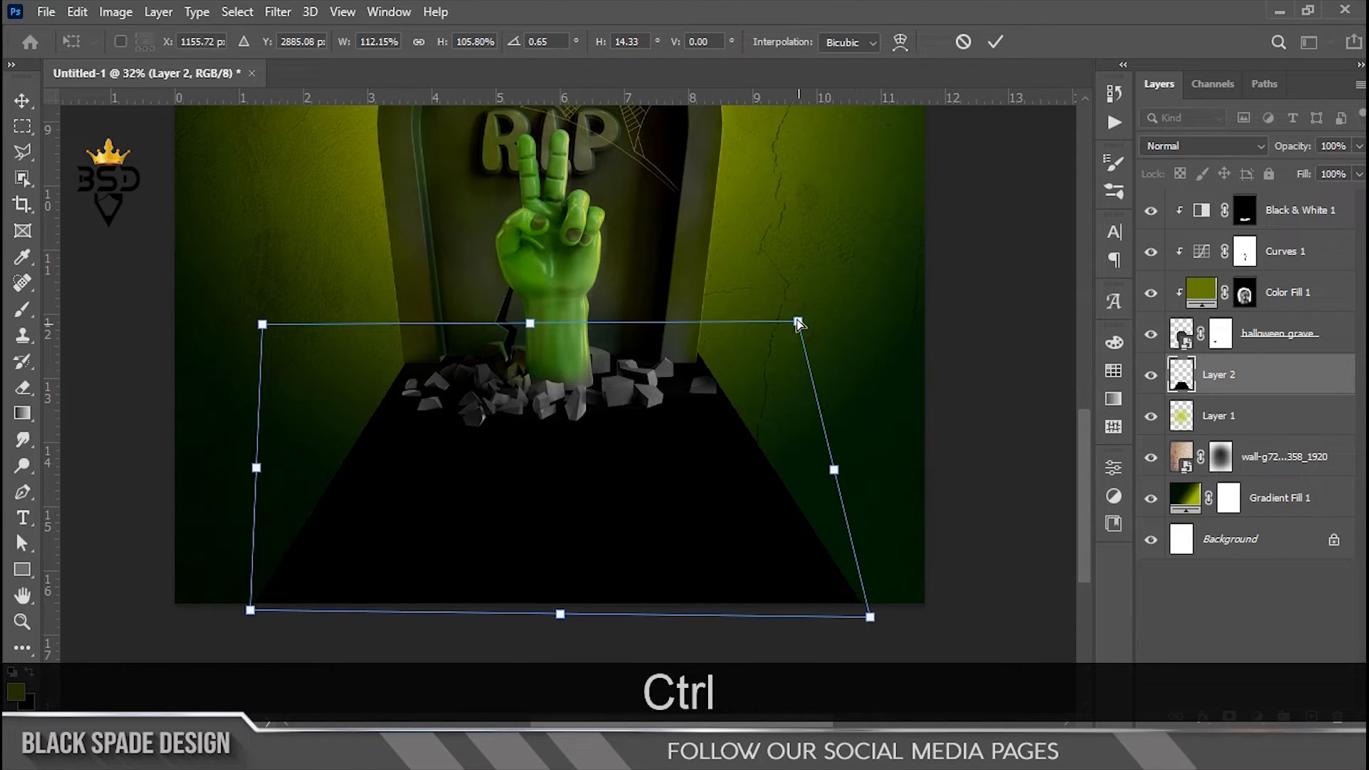
pyautogui.moveTo(796, 323); pyautogui.dragTo(786, 325)
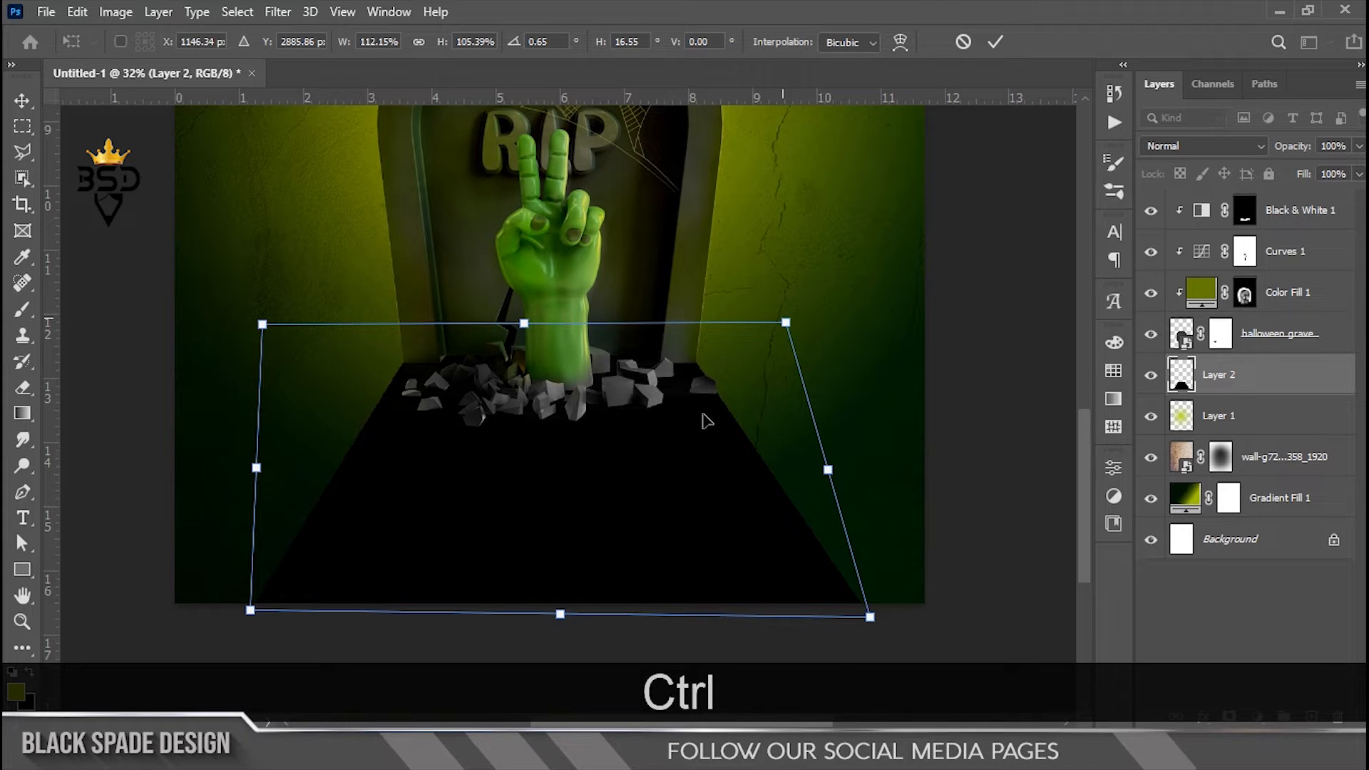
pyautogui.press('Return')
# - Commit the black ground shape's distortion and soften its edges with a Gaussian Blur of 13.9 pixels radius
pyautogui.scroll(-3, 566, 653)
pyautogui.scroll(1, 585, 588)
pyautogui.scroll(4, 577, 580)
pyautogui.press('space')
pyautogui.moveTo(576, 572); pyautogui.dragTo(592, 385)
pyautogui.press('v')
pyautogui.scroll(3, 593, 389)
pyautogui.click(277, 17)
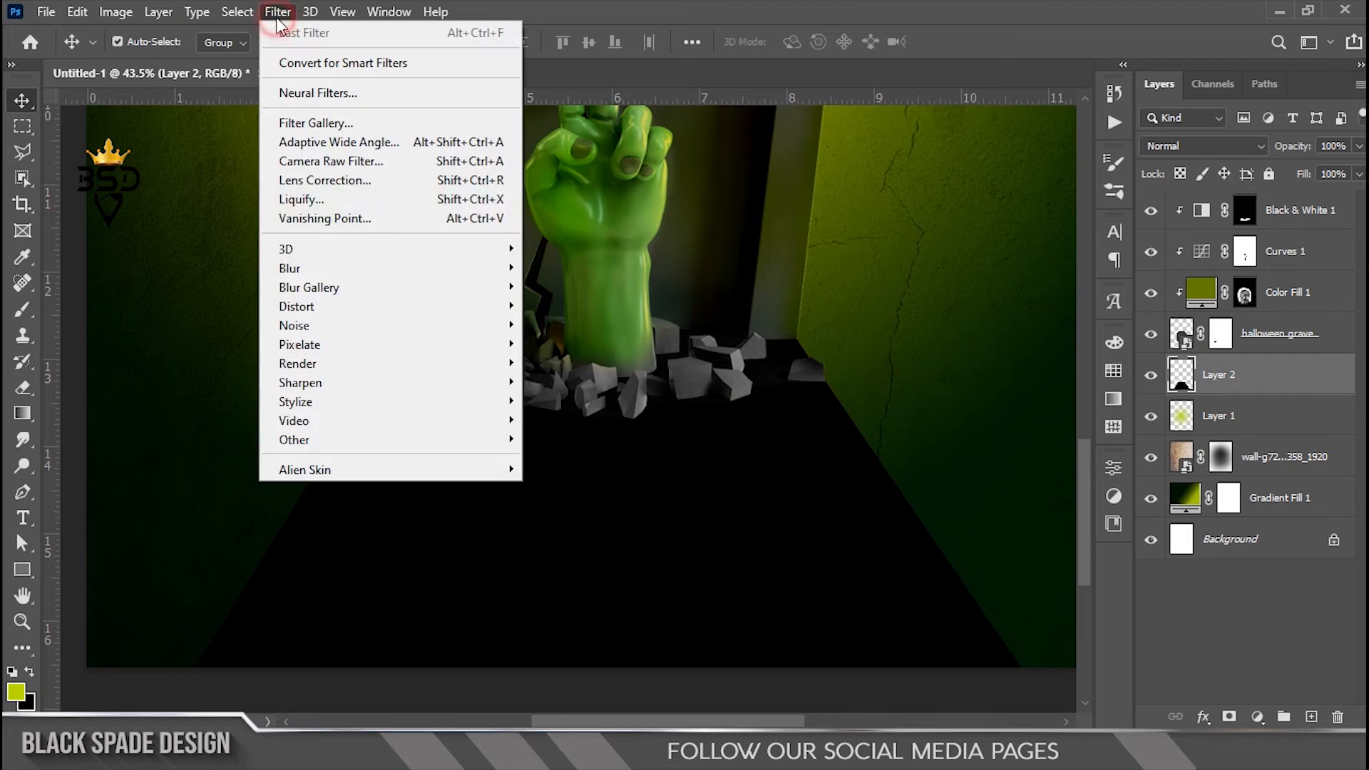
pyautogui.moveTo(500, 268)
pyautogui.click(567, 345)
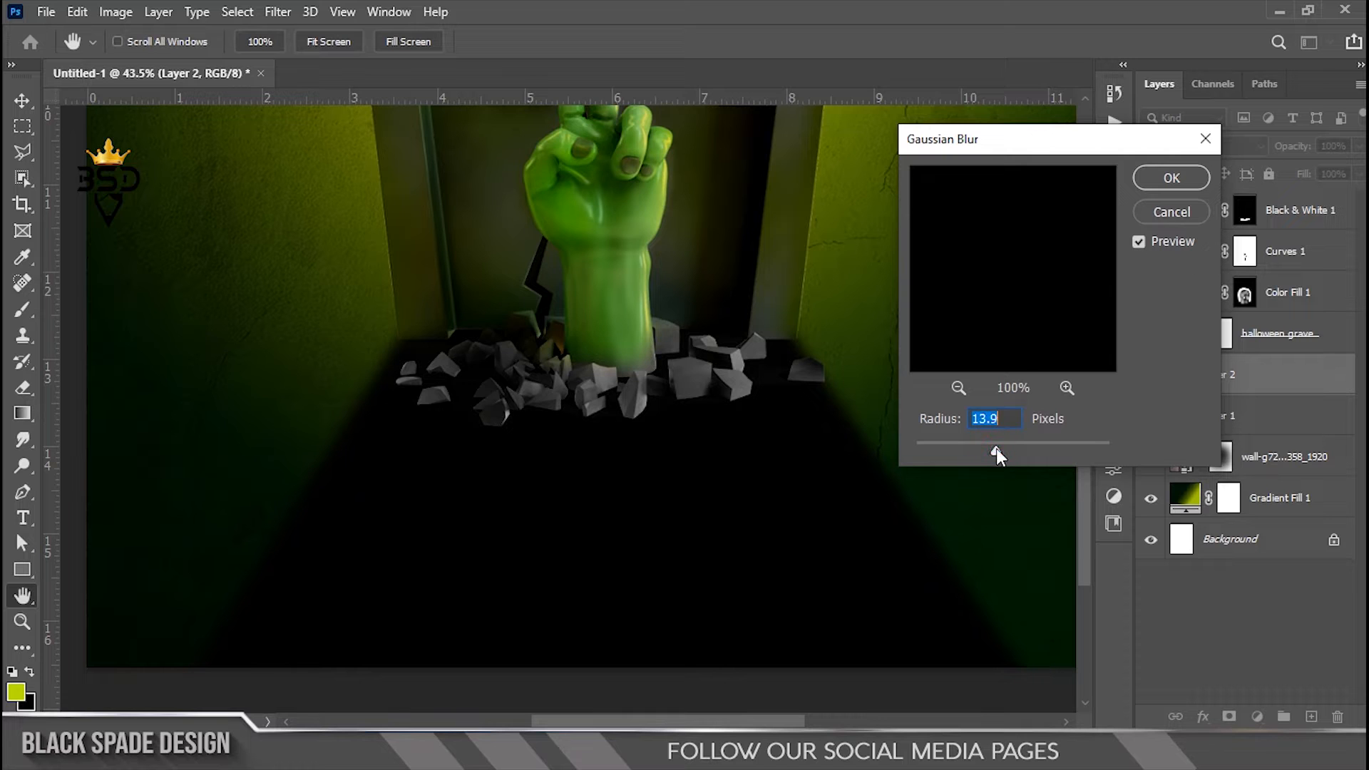
pyautogui.click(1173, 179)
pyautogui.scroll(-6, 678, 407)
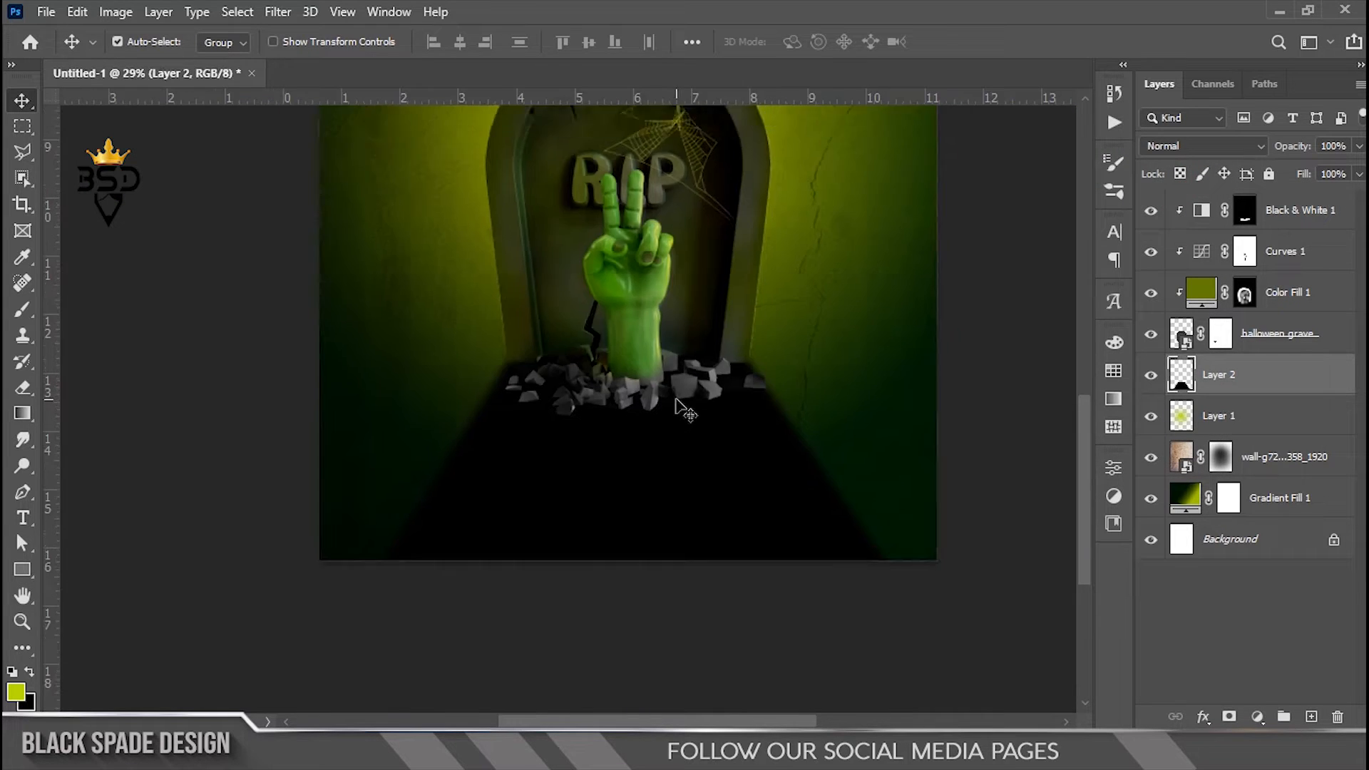
pyautogui.scroll(6, 575, 583)
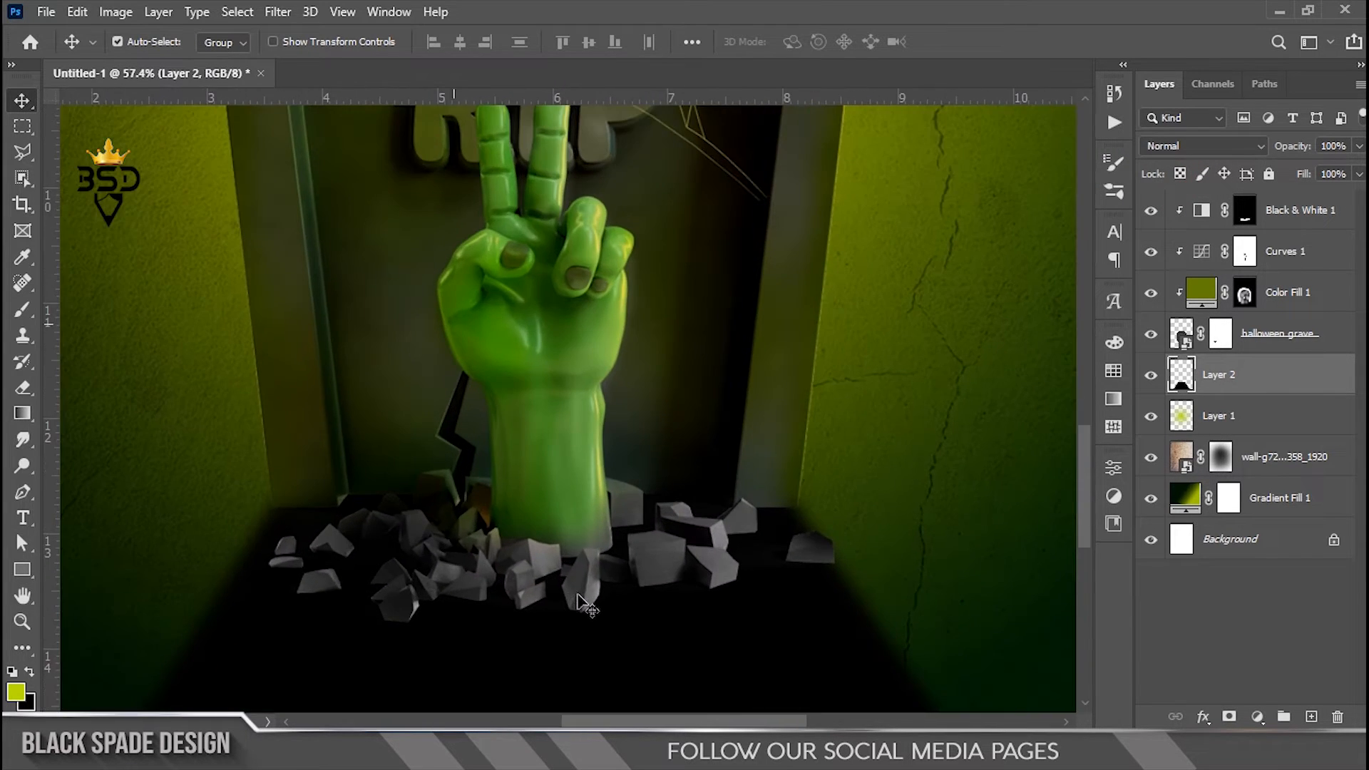
pyautogui.press('space')
pyautogui.moveTo(575, 582); pyautogui.dragTo(577, 507)
pyautogui.scroll(-4, 576, 506)
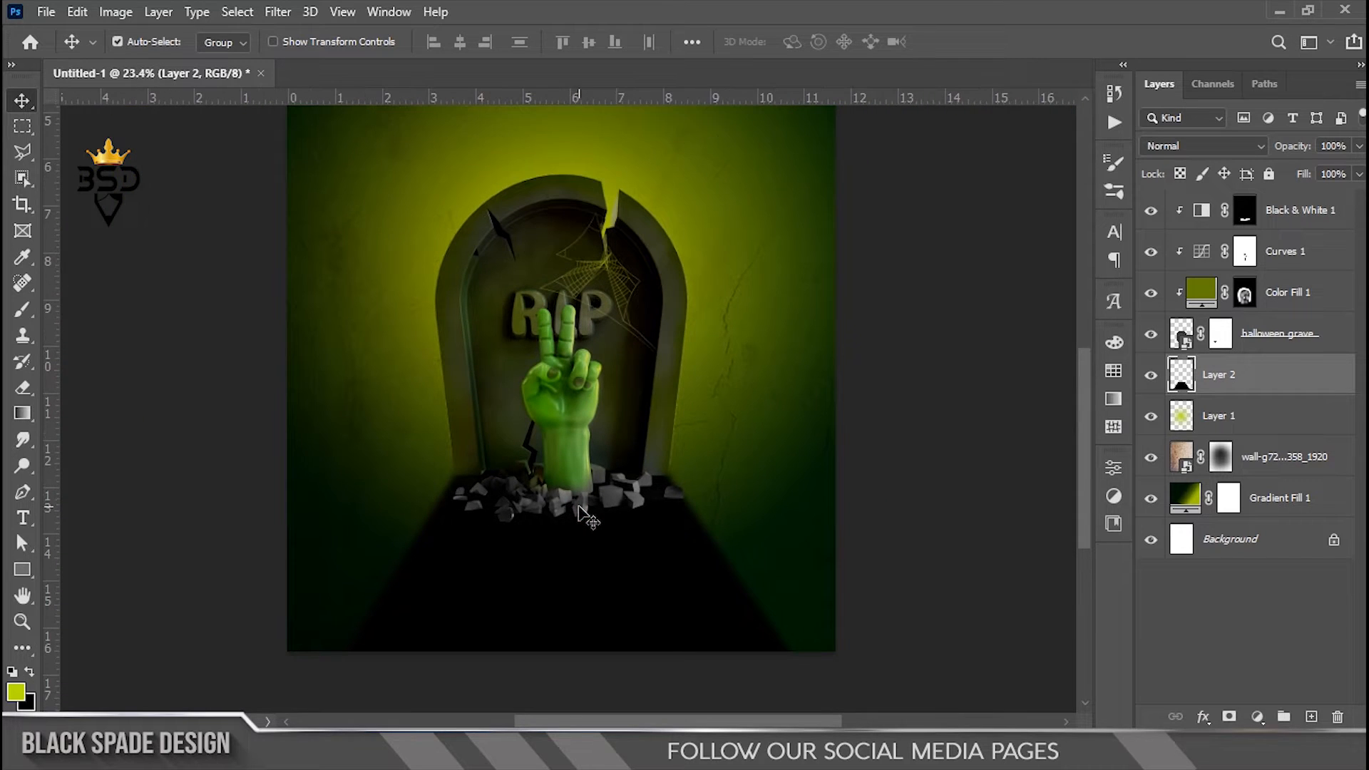
pyautogui.scroll(1, 566, 470)
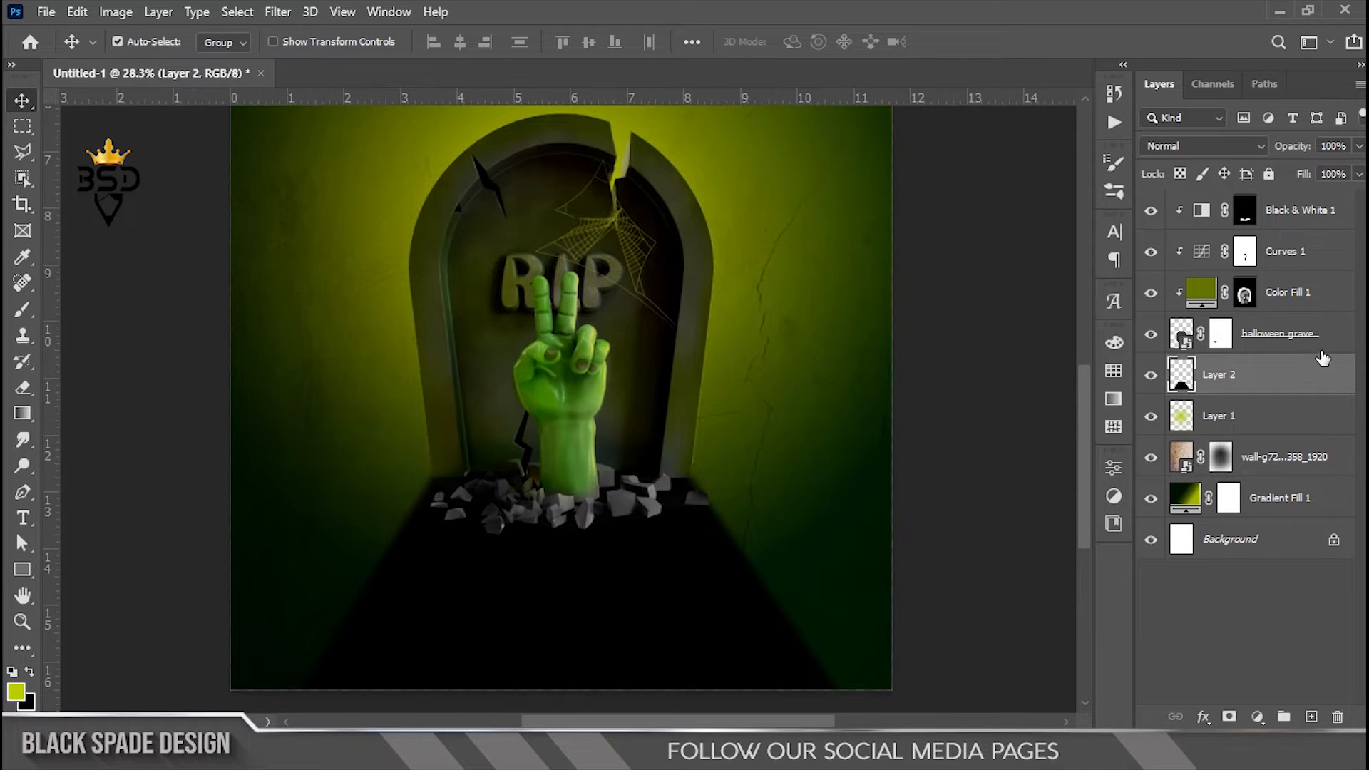
# - Compare the gravestone with and without Curves 1, and darken it by moving that curve's black input point inward
pyautogui.click(1152, 250)
pyautogui.click(1154, 251)
pyautogui.scroll(2, 554, 258)
pyautogui.moveTo(540, 257); pyautogui.dragTo(587, 426)
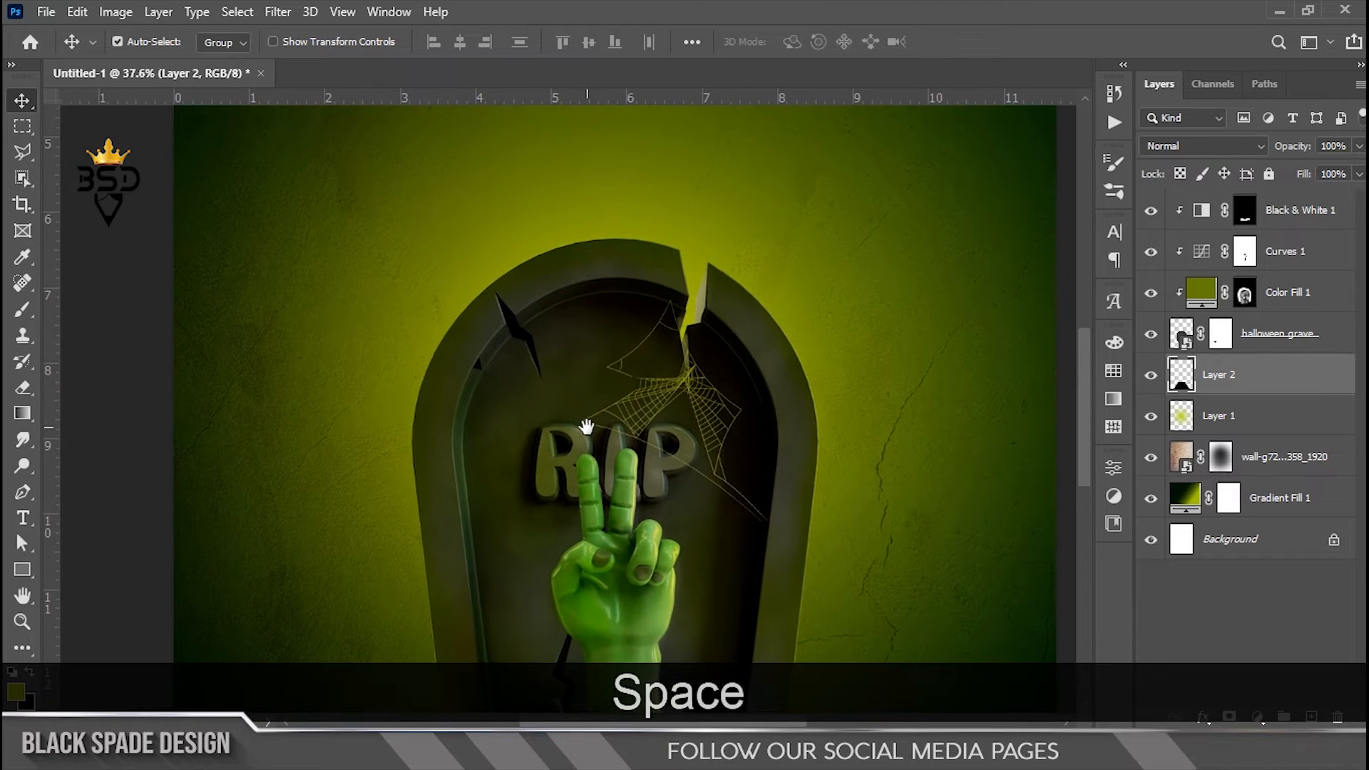
pyautogui.doubleClick(1201, 253)
pyautogui.moveTo(866, 682); pyautogui.dragTo(890, 683)
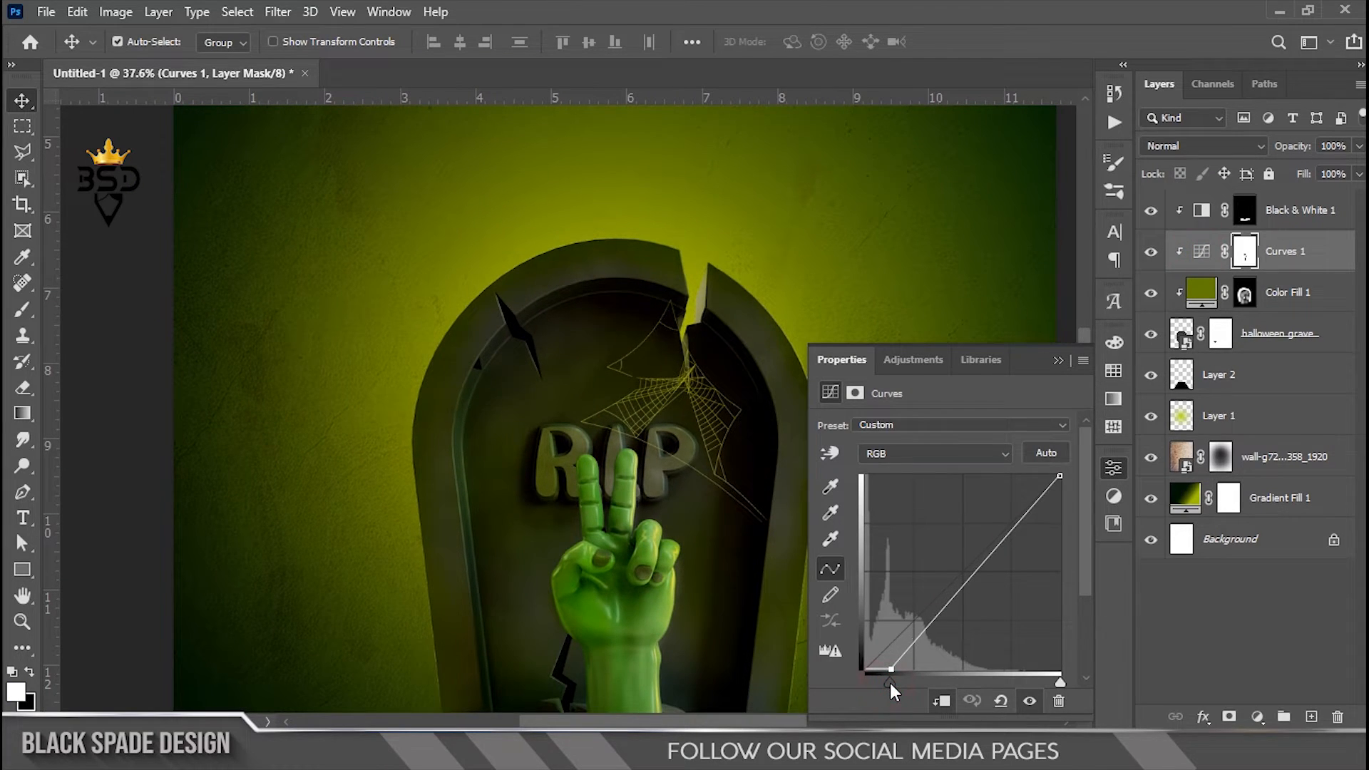
pyautogui.click(1061, 361)
pyautogui.scroll(-4, 651, 456)
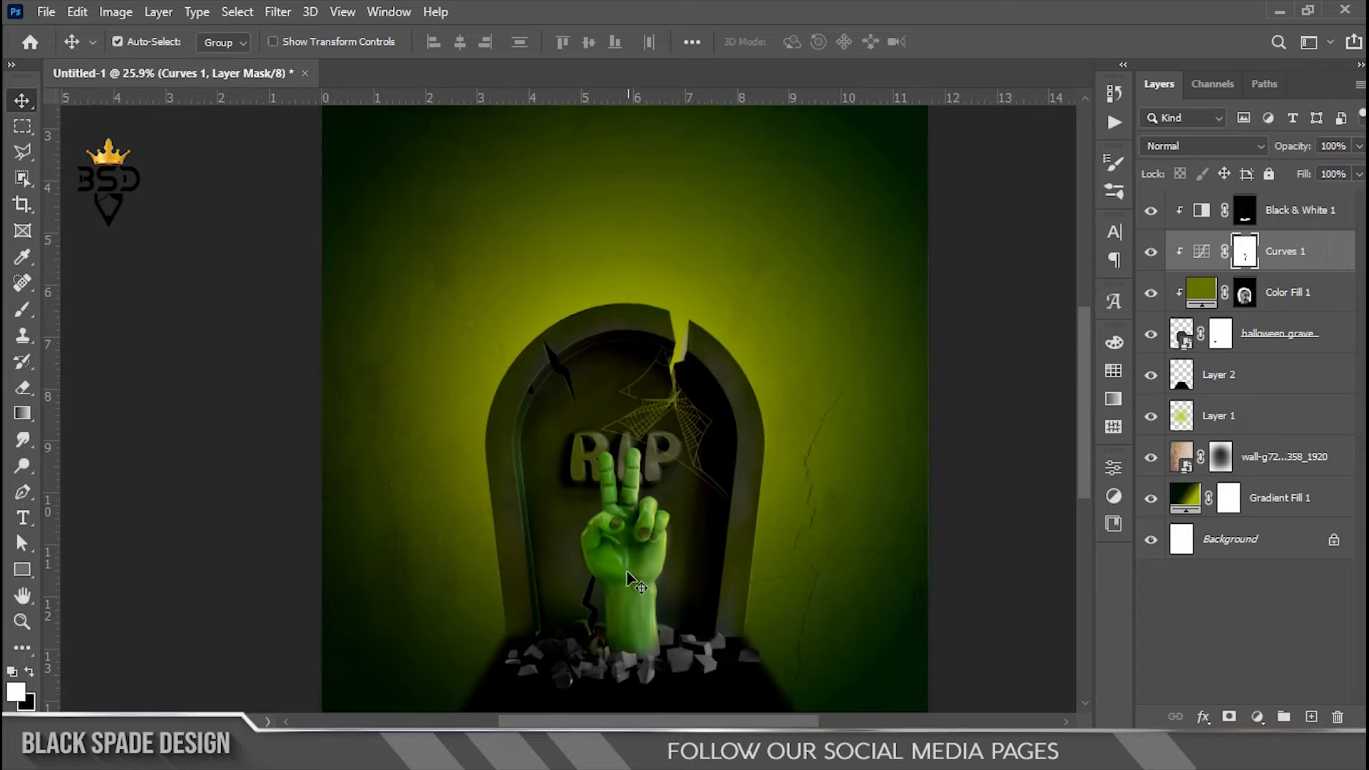
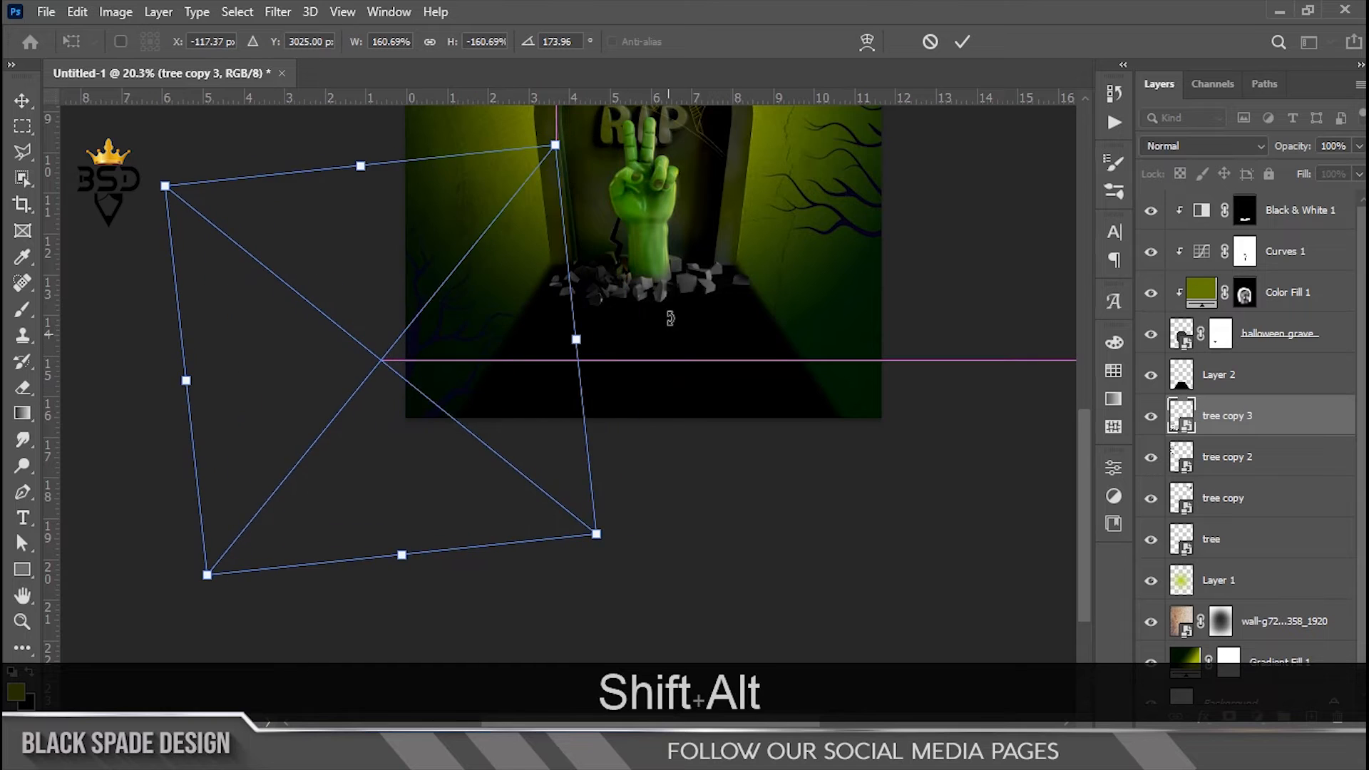
# - Nudge the flipped tree copy 3 slightly up at the canvas's lower left edge and commit its transform
pyautogui.moveTo(448, 375); pyautogui.dragTo(447, 366)
pyautogui.press('Return')
pyautogui.scroll(-5, 504, 248)
pyautogui.scroll(5, 508, 428)
pyautogui.press('space')
pyautogui.moveTo(505, 464); pyautogui.dragTo(522, 431)
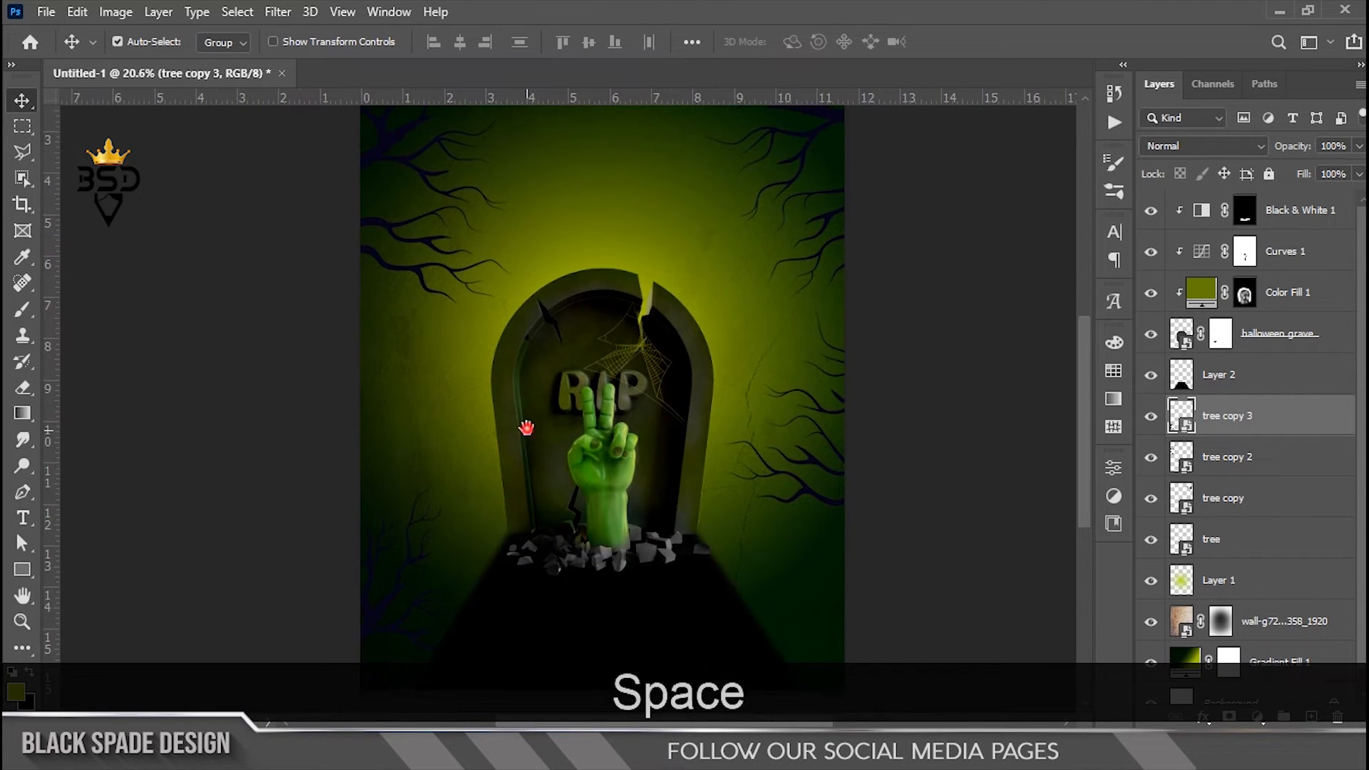
pyautogui.scroll(-2, 531, 421)
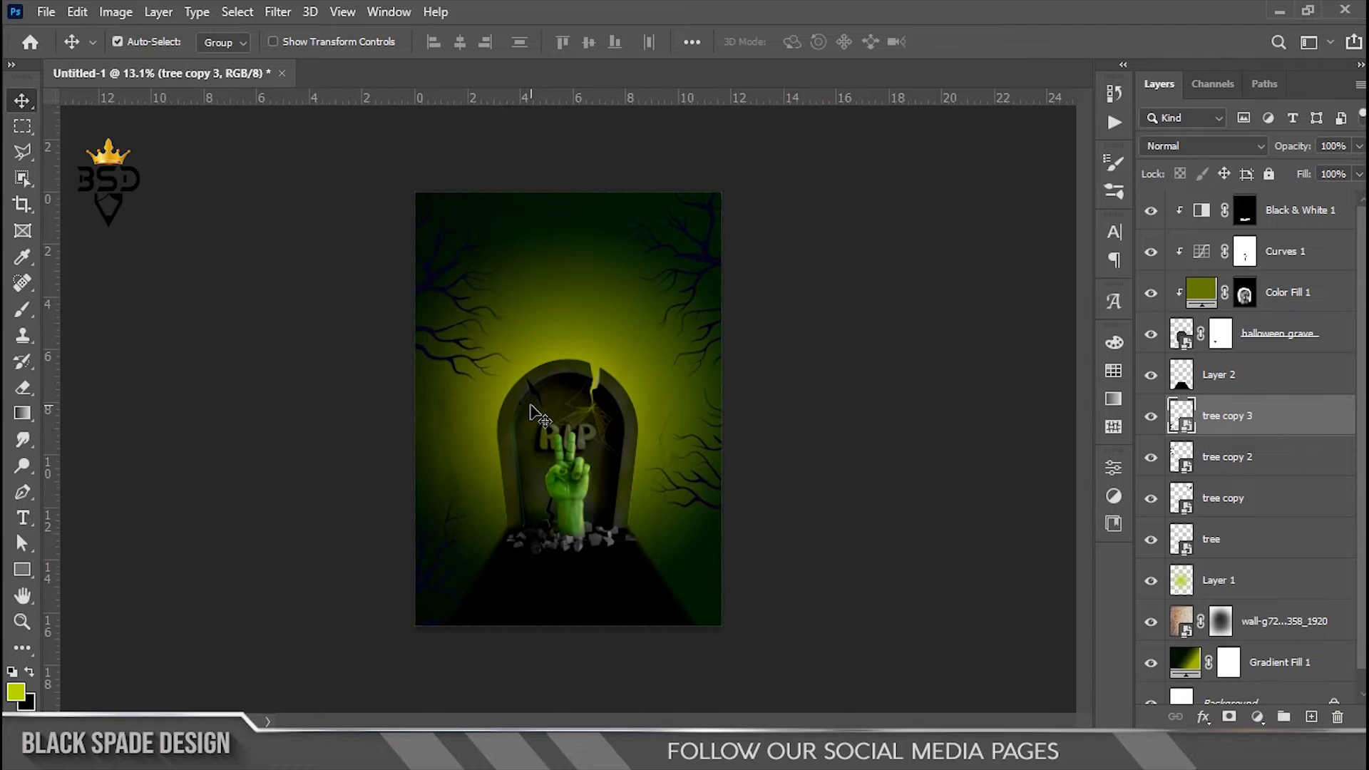
pyautogui.scroll(1, 556, 386)
# - Place the Halloween style tree spider pattern image, scale it to about 20% and set it at the poster's left edge
pyautogui.click(451, 754)
pyautogui.doubleClick(500, 325)
pyautogui.moveTo(489, 246); pyautogui.dragTo(526, 413)
pyautogui.moveTo(734, 223); pyautogui.dragTo(642, 264)
pyautogui.moveTo(593, 413); pyautogui.dragTo(528, 418)
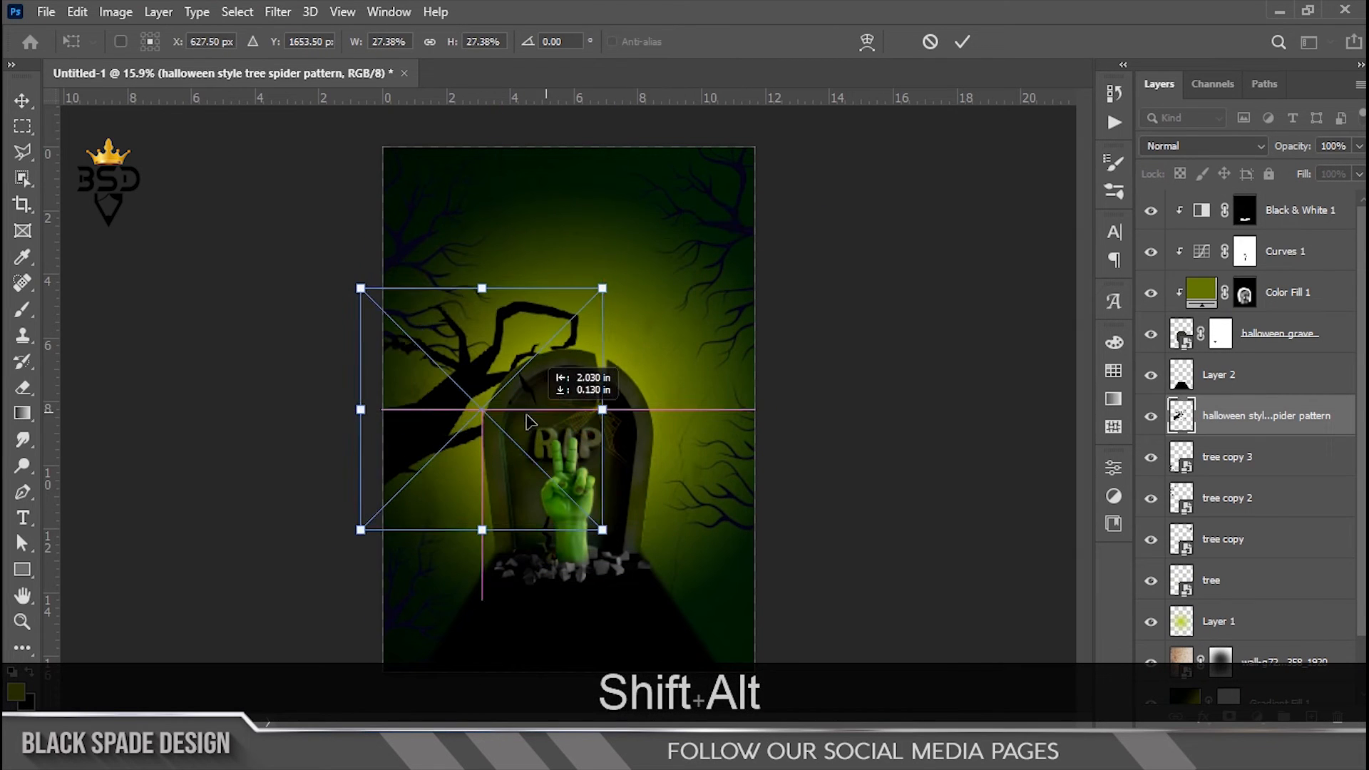
pyautogui.moveTo(600, 291); pyautogui.dragTo(553, 315)
pyautogui.moveTo(463, 406); pyautogui.dragTo(451, 345)
pyautogui.press('Return')
# - Move the spider tree and the four tree layers to the top of the layer stack, and open the spider tree for free transform
pyautogui.keyDown('shift'); pyautogui.click(1225, 582); pyautogui.keyUp('shift')
pyautogui.moveTo(1229, 428); pyautogui.dragTo(1239, 203)
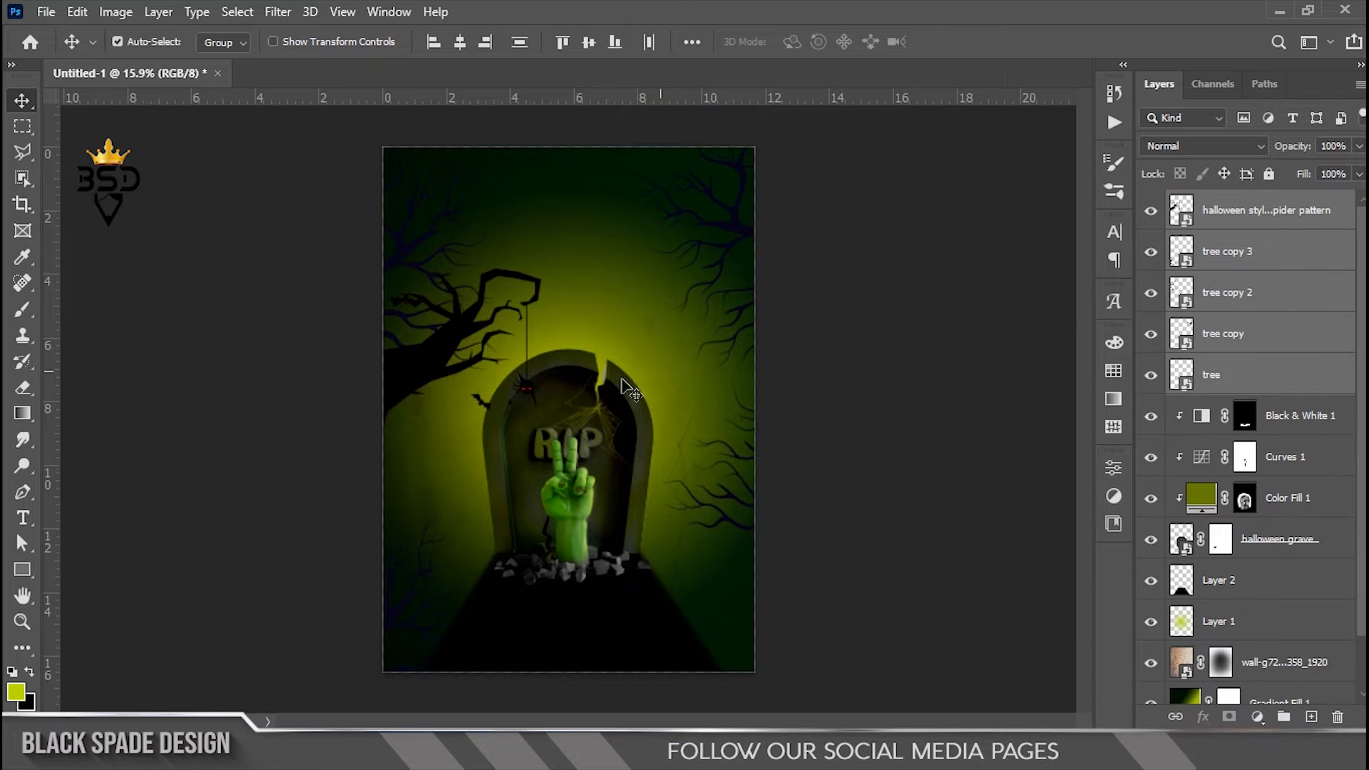
pyautogui.scroll(5, 546, 393)
pyautogui.scroll(-5, 546, 394)
pyautogui.scroll(4, 502, 378)
pyautogui.press('space')
pyautogui.moveTo(491, 377); pyautogui.dragTo(584, 471)
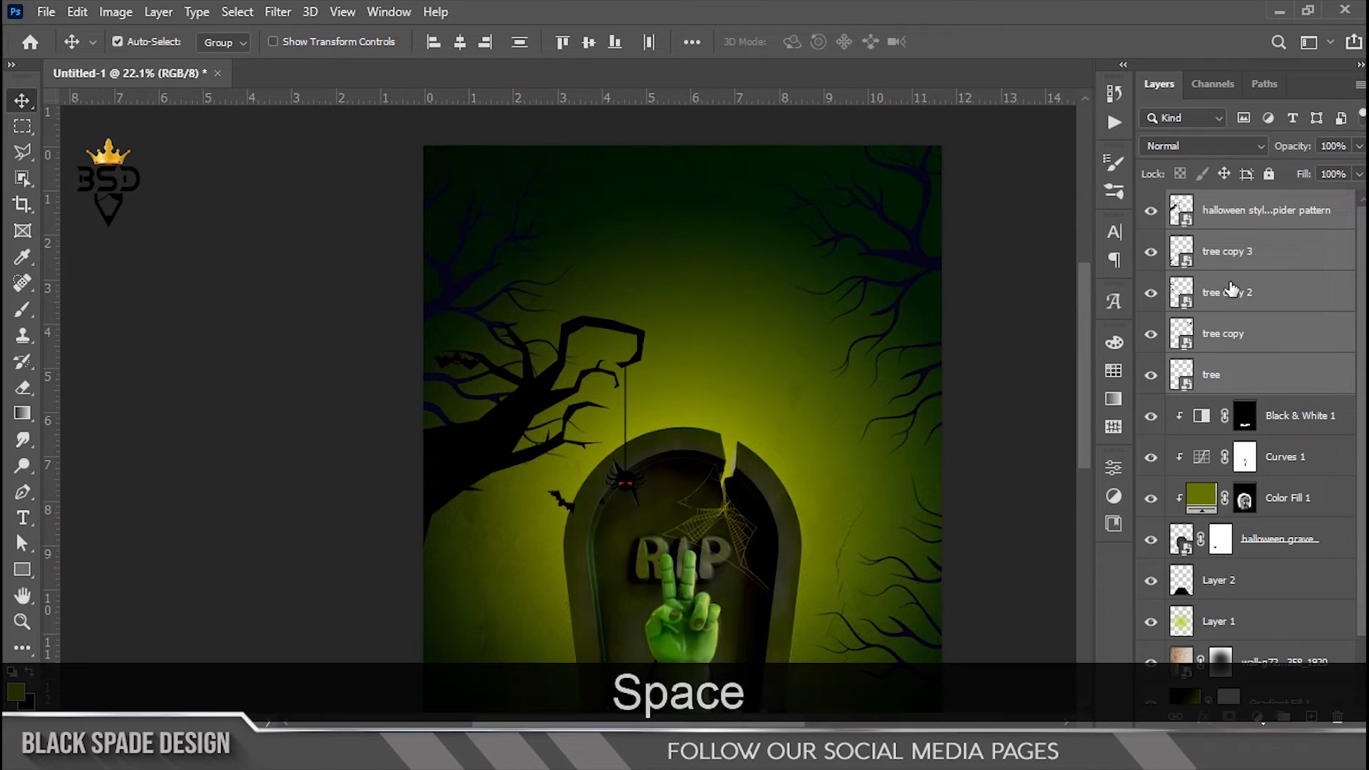
pyautogui.click(1228, 223)
pyautogui.hotkey('ctrl', 't')
pyautogui.moveTo(718, 371); pyautogui.dragTo(699, 325)
pyautogui.moveTo(548, 372); pyautogui.dragTo(499, 408)
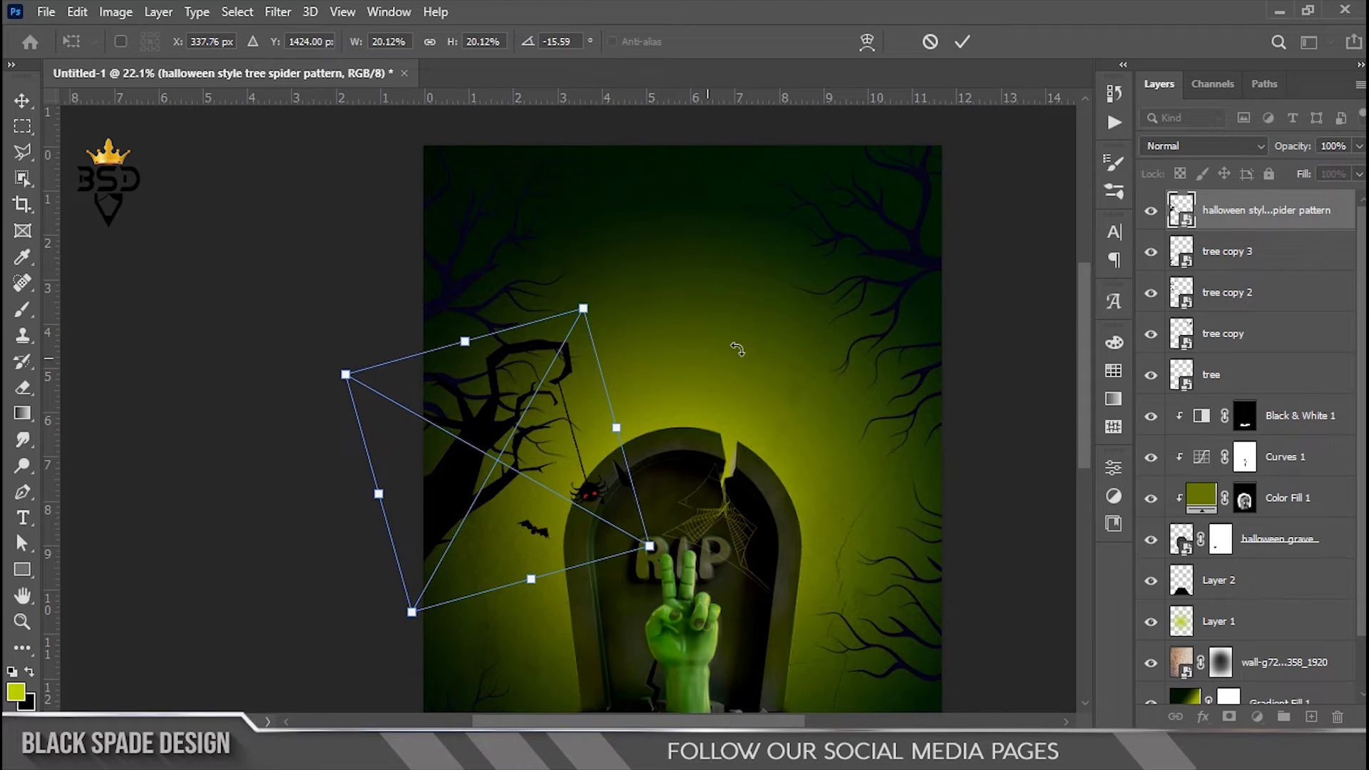
pyautogui.hotkey('ctrl', 'z')
pyautogui.hotkey('ctrl', 'z')
# - Lower the spider tree so its hanging spider overlaps the gravestone's upper left side, and commit the transform
pyautogui.moveTo(591, 390); pyautogui.dragTo(581, 457)
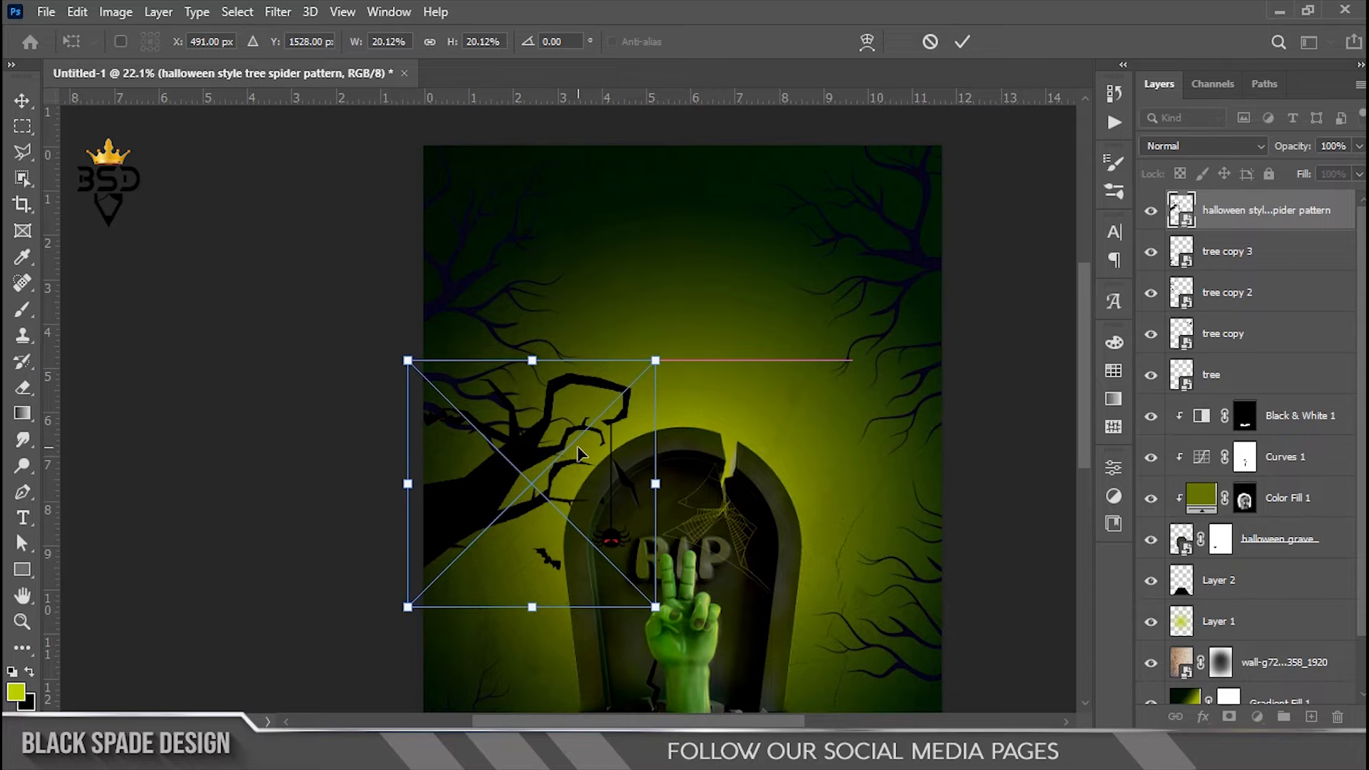
pyautogui.press('Return')
pyautogui.hotkey('ctrl', '0')
# - Scale down the gravestone, its clipped adjustments and the Layer 2 ground shadow together and move them lower on the poster
pyautogui.scroll(5, 588, 509)
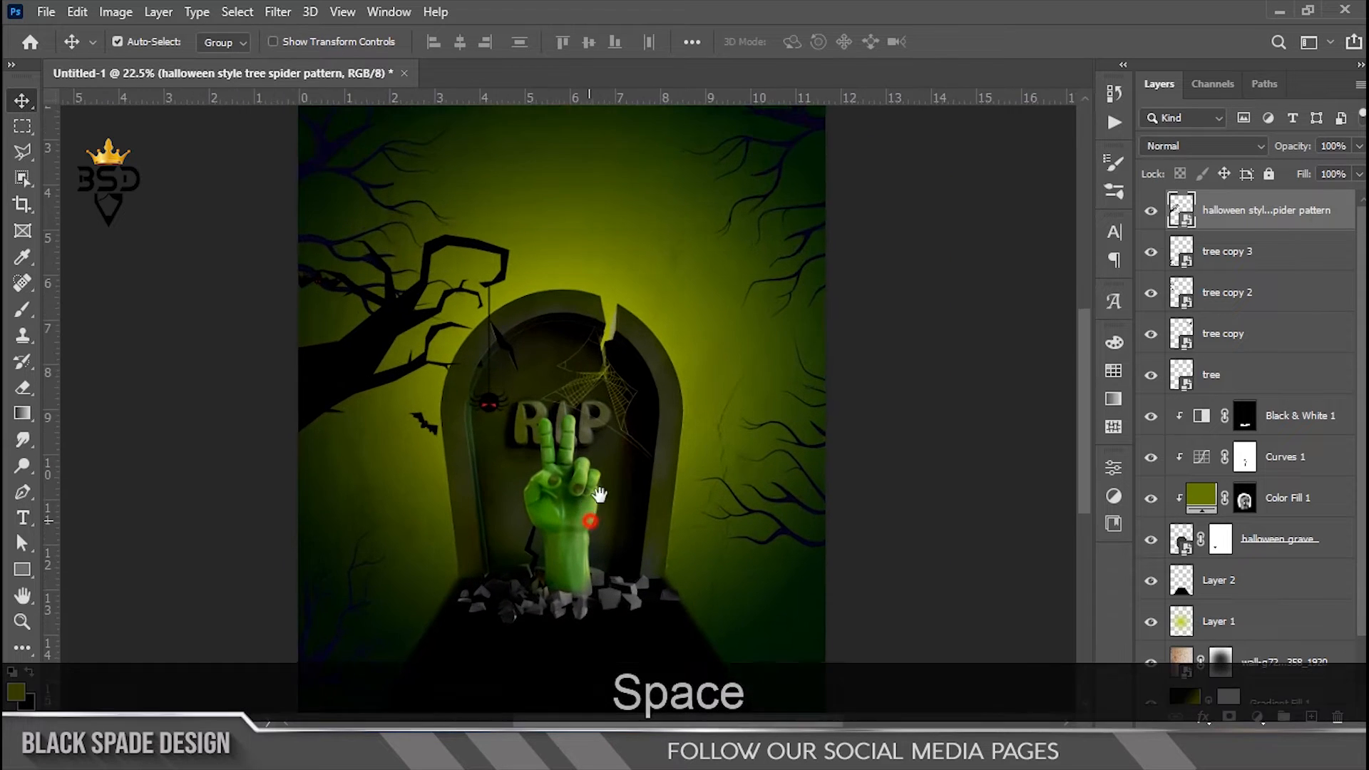
pyautogui.moveTo(587, 510); pyautogui.dragTo(641, 365)
pyautogui.click(1328, 409)
pyautogui.keyDown('shift'); pyautogui.click(1241, 592); pyautogui.keyUp('shift')
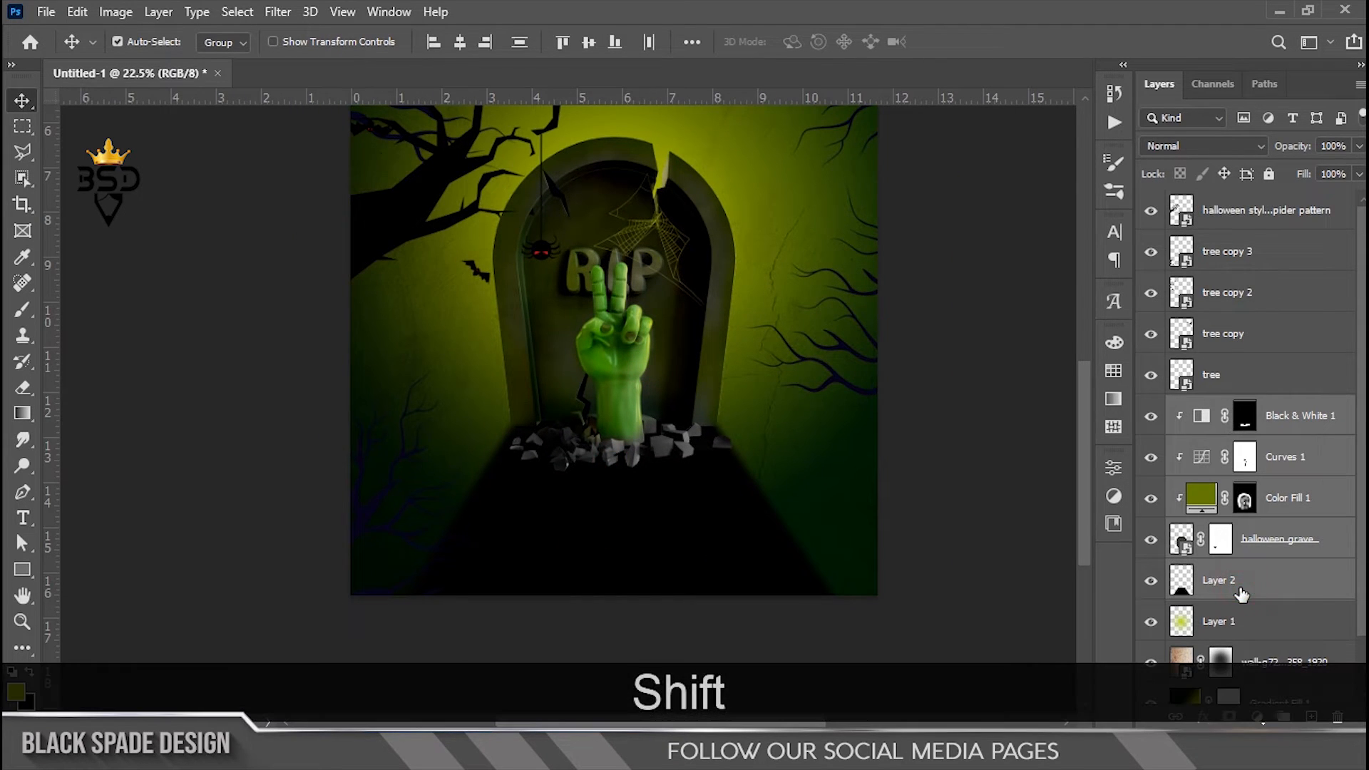
pyautogui.hotkey('ctrl', 't')
pyautogui.scroll(-3, 762, 343)
pyautogui.moveTo(744, 292); pyautogui.dragTo(713, 307)
pyautogui.scroll(3, 605, 549)
pyautogui.moveTo(604, 549); pyautogui.dragTo(591, 354)
pyautogui.press('Return')
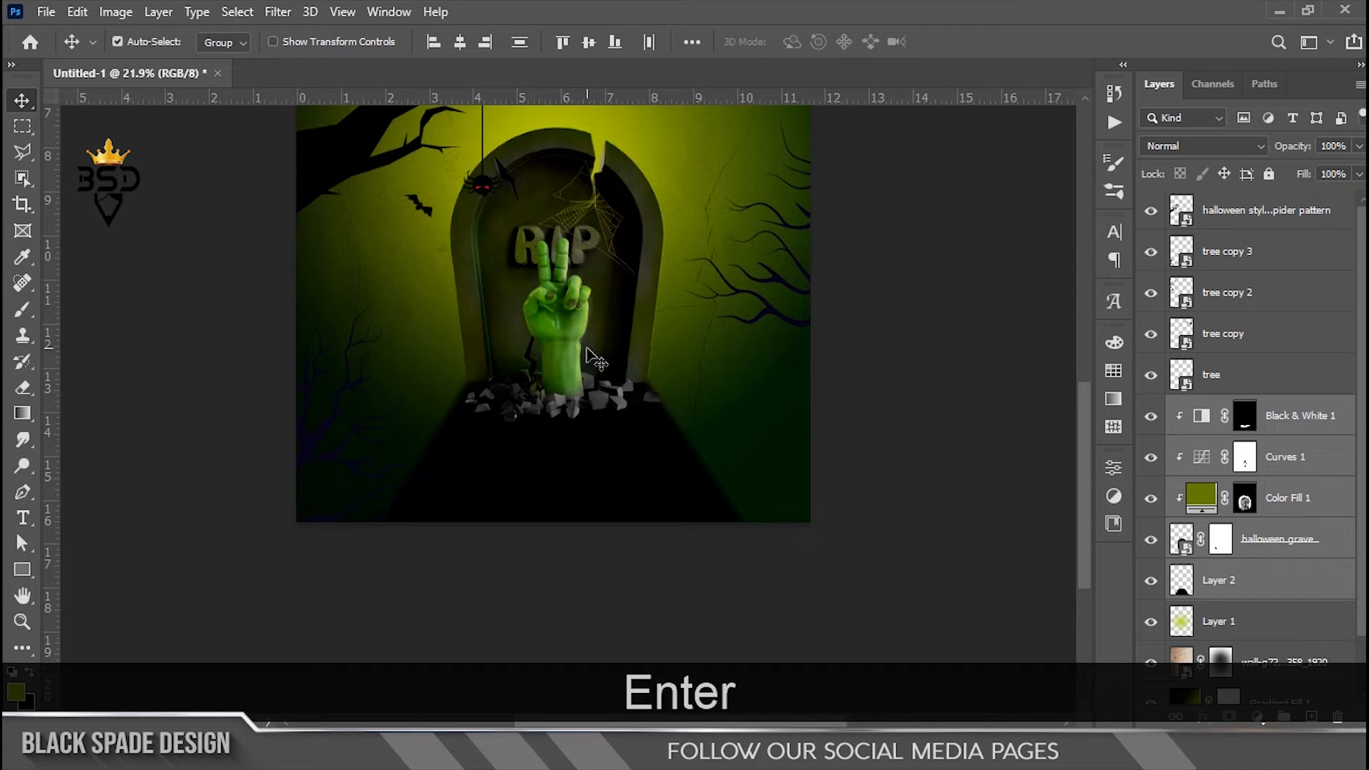
pyautogui.scroll(-2, 624, 347)
pyautogui.scroll(3, 671, 424)
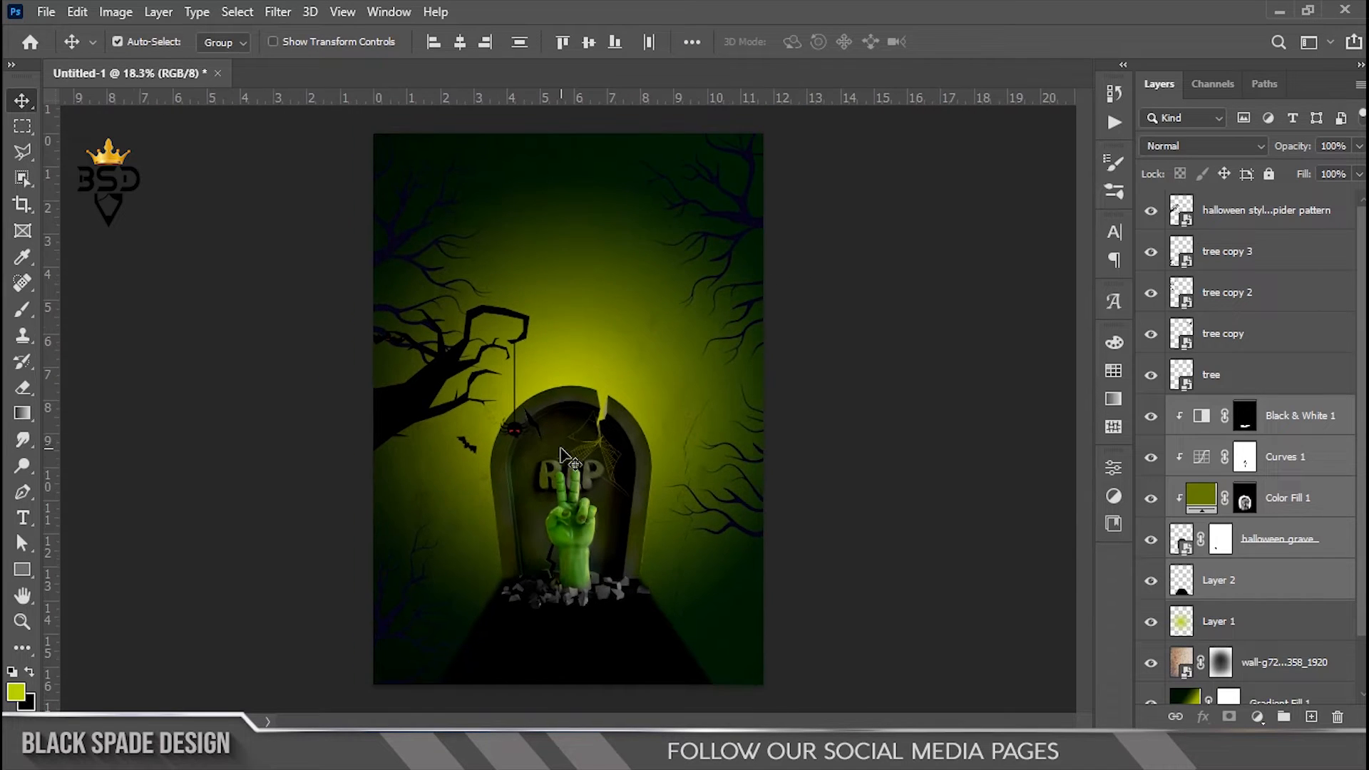
pyautogui.scroll(3, 572, 420)
pyautogui.press('space')
pyautogui.moveTo(566, 419); pyautogui.dragTo(576, 457)
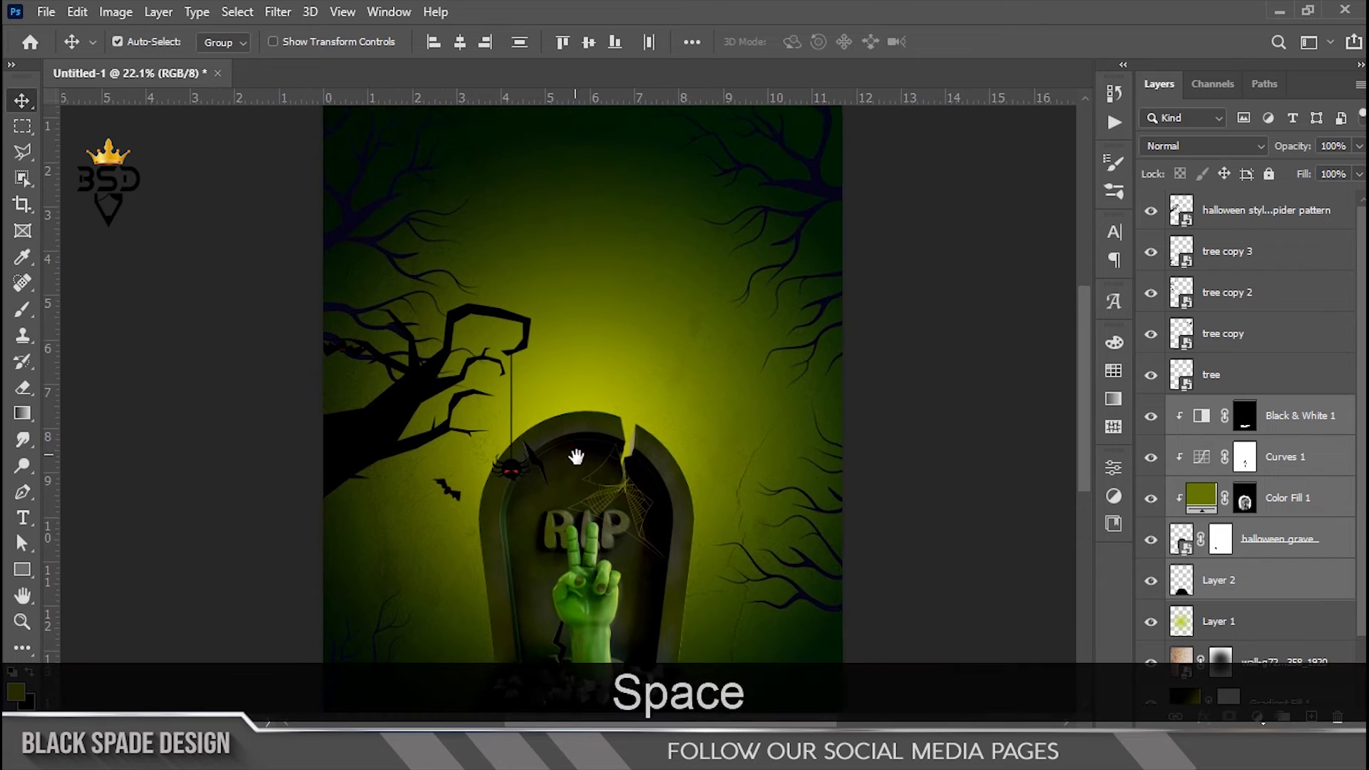
pyautogui.scroll(-4, 634, 351)
# - Add a Curves adjustment above Black & White 1 and move its black input point slightly inward to darken the scene
pyautogui.click(1300, 426)
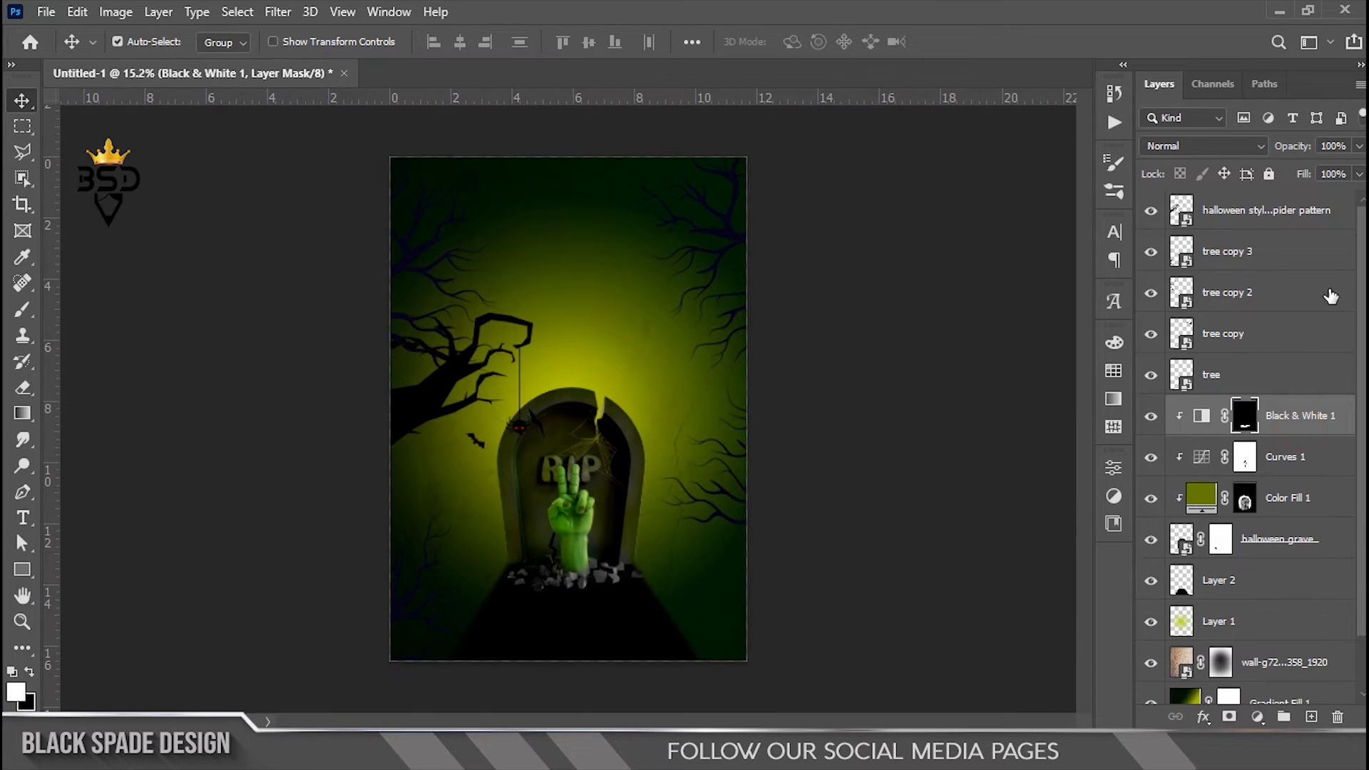
pyautogui.scroll(-2, 813, 399)
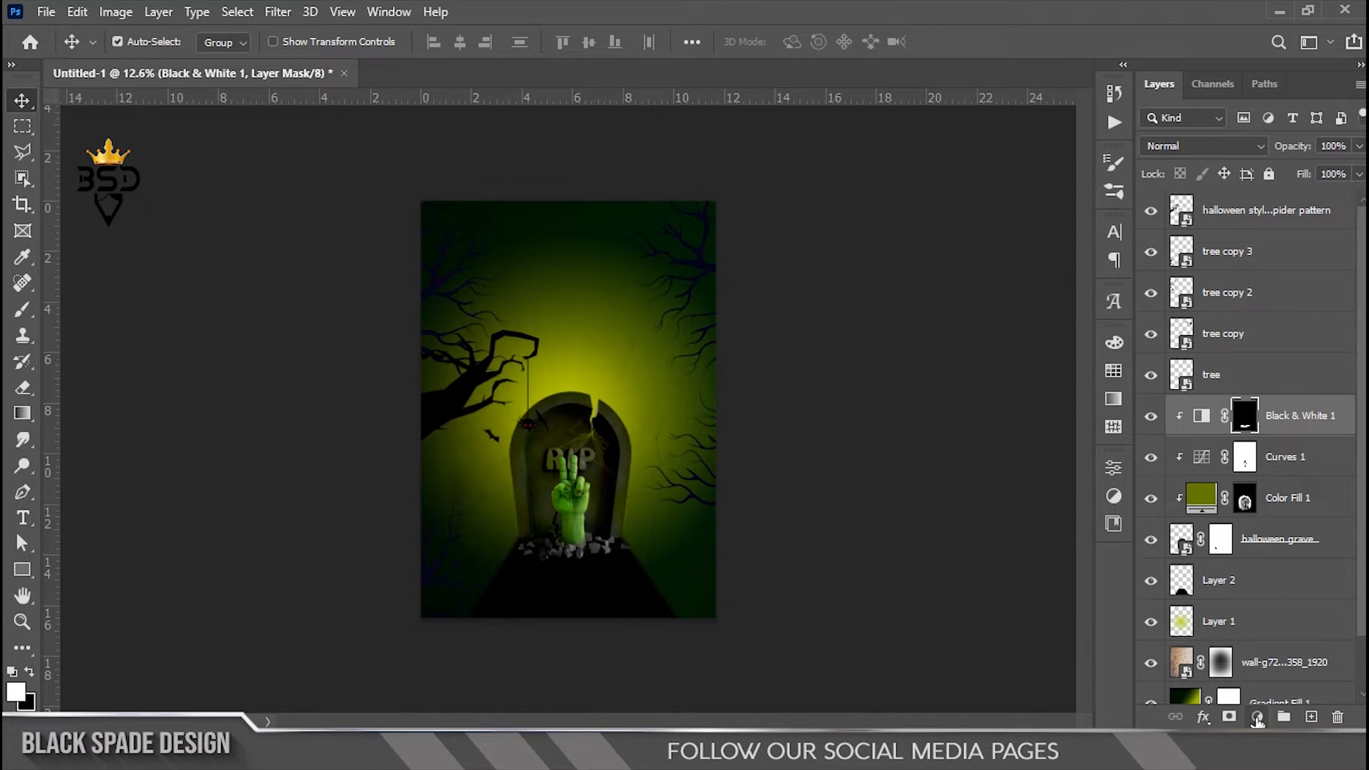
pyautogui.scroll(-2, 703, 498)
pyautogui.click(1258, 717)
pyautogui.click(1241, 458)
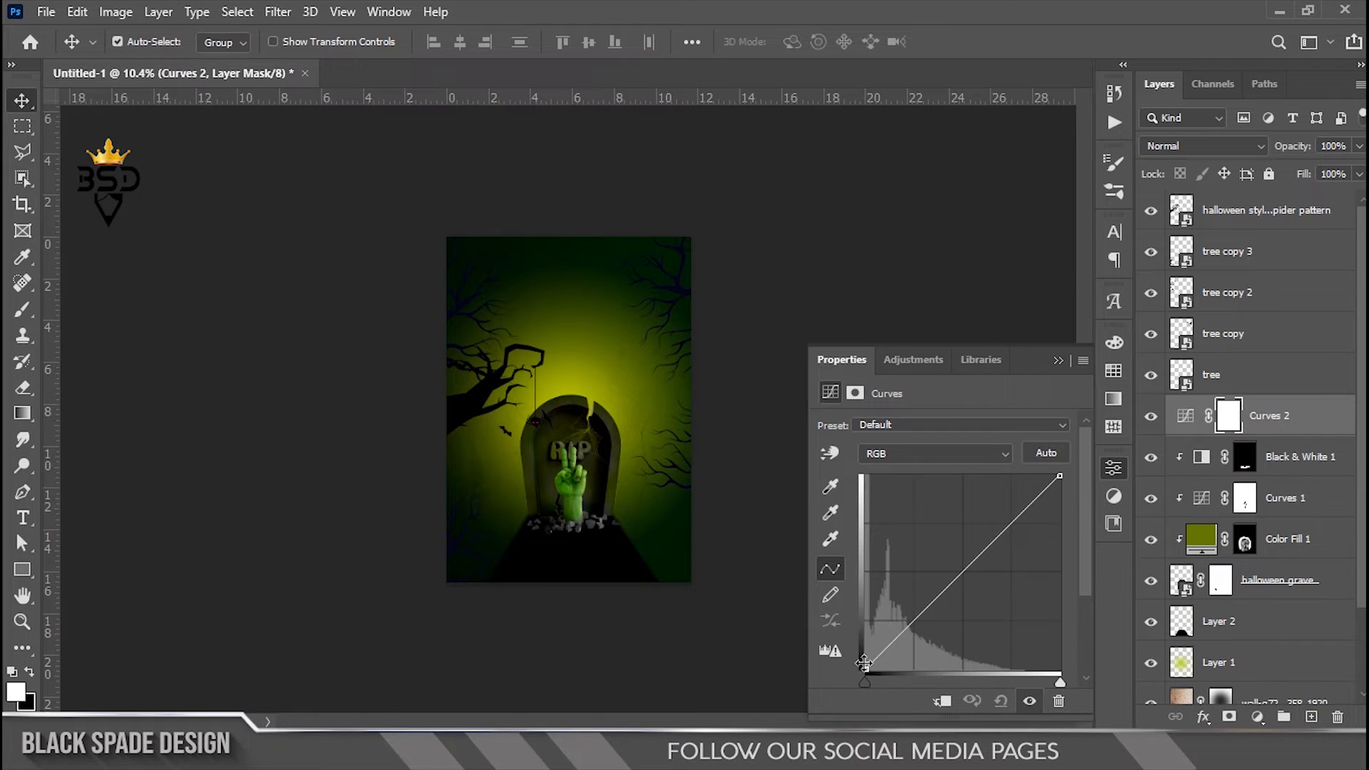
pyautogui.moveTo(872, 683); pyautogui.dragTo(883, 684)
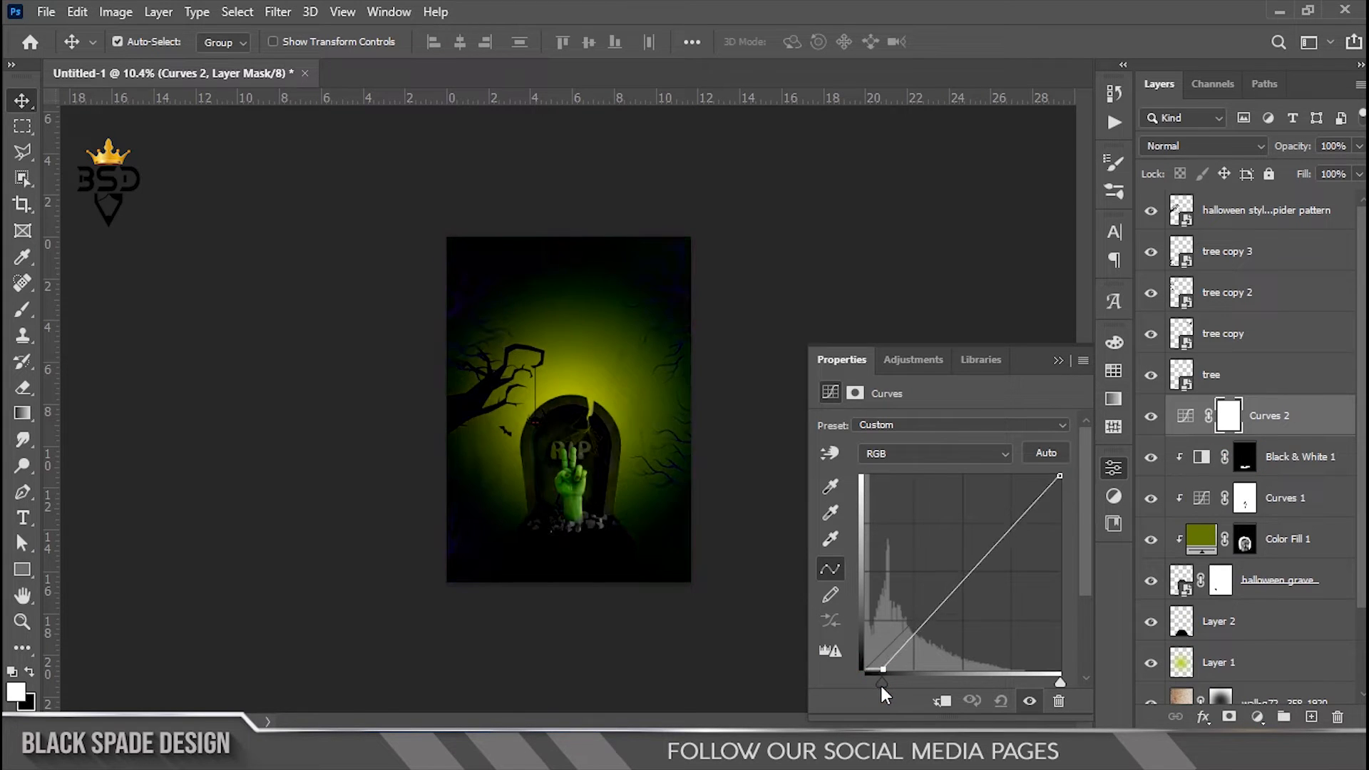
pyautogui.click(1059, 361)
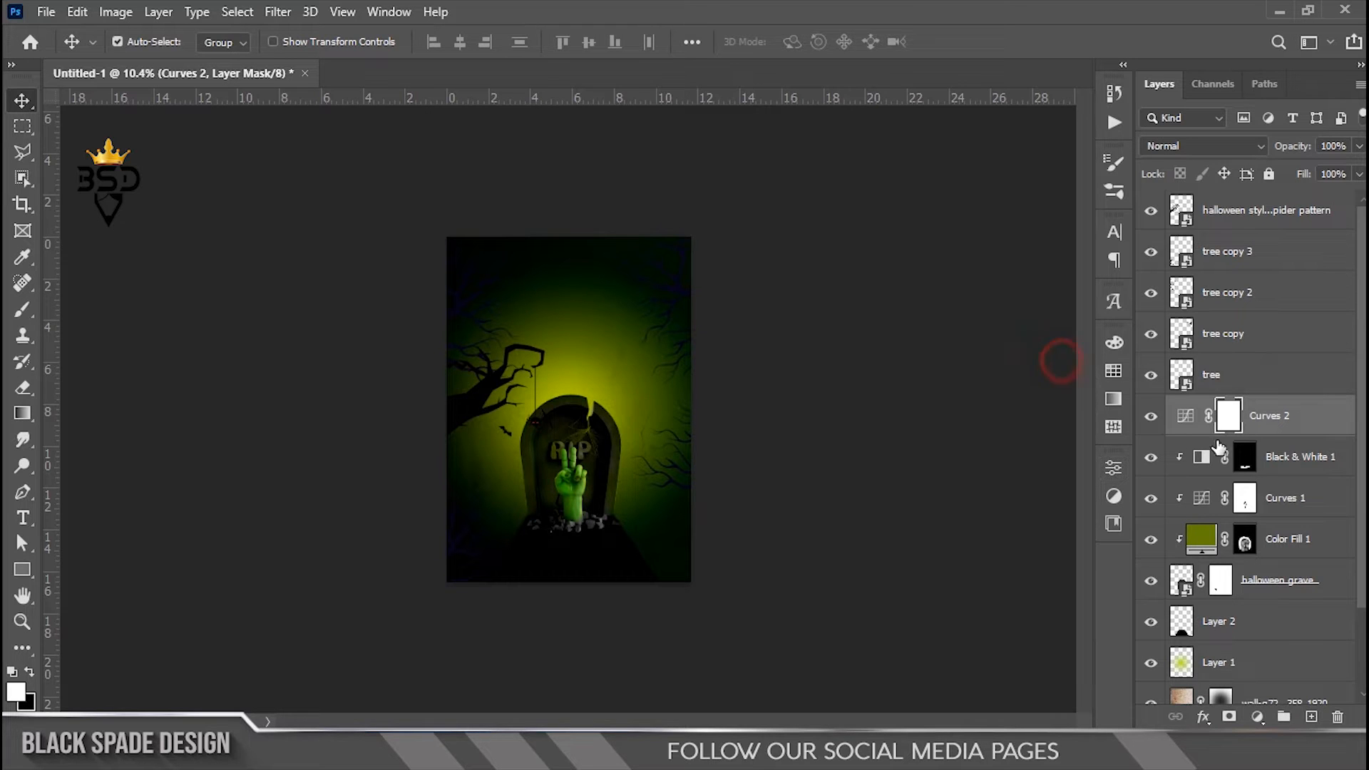
# - Choose the Brush tool, enlarge its tip to 1100 pixels and invert the Curves 2 mask to black
pyautogui.scroll(5, 608, 339)
pyautogui.press('b')
pyautogui.scroll(4, 602, 285)
pyautogui.press('space')
pyautogui.moveTo(602, 285); pyautogui.dragTo(631, 454)
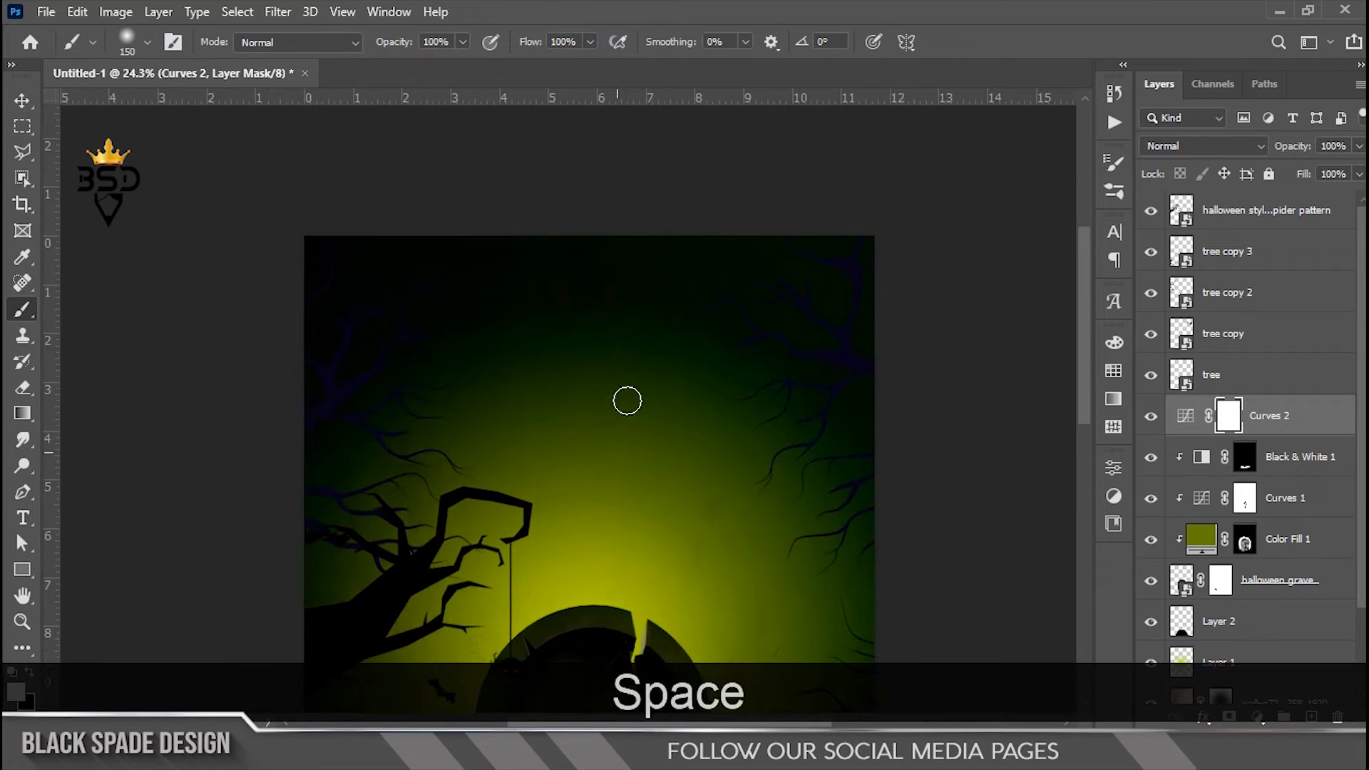
pyautogui.press(']')
pyautogui.press(']')
pyautogui.press(']')
pyautogui.scroll(-2, 627, 428)
pyautogui.press('space')
pyautogui.moveTo(626, 520); pyautogui.dragTo(628, 398)
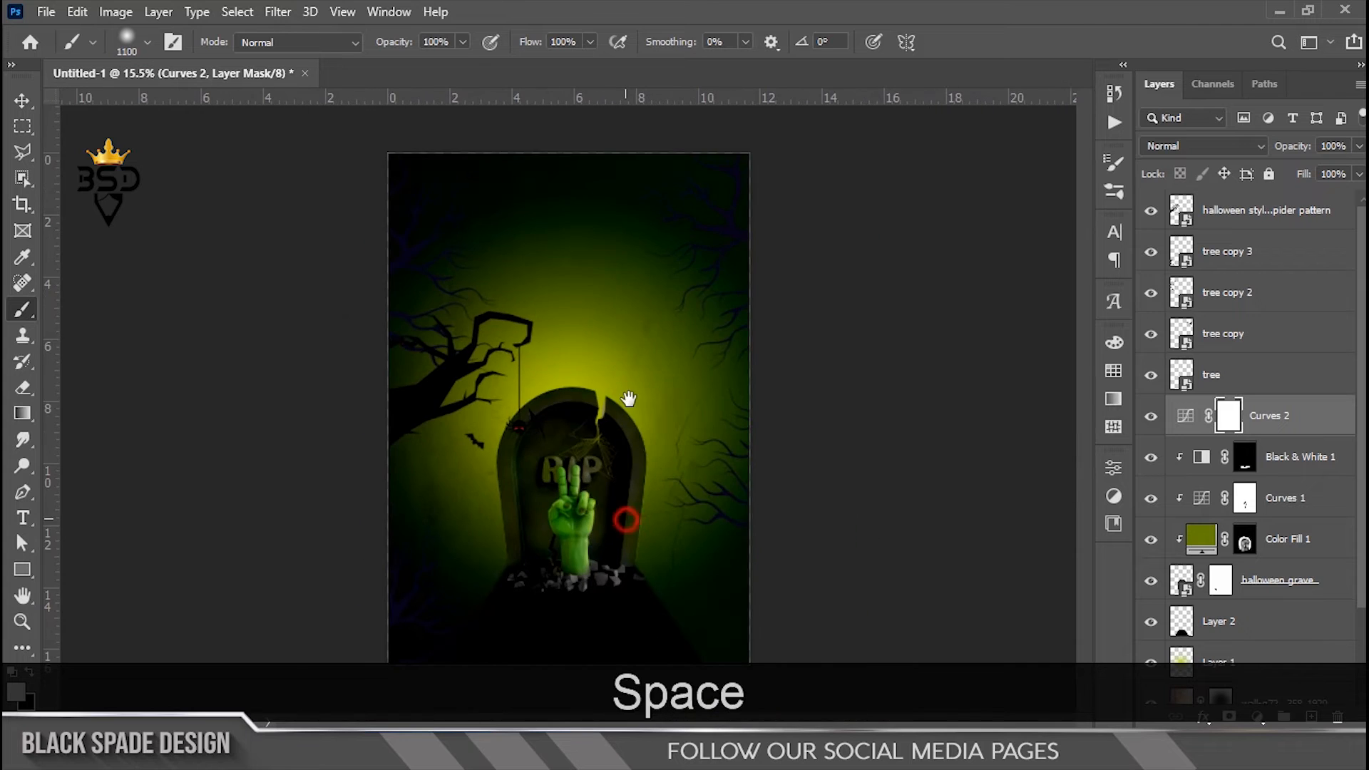
pyautogui.scroll(-1, 599, 412)
pyautogui.hotkey('ctrl', 'i')
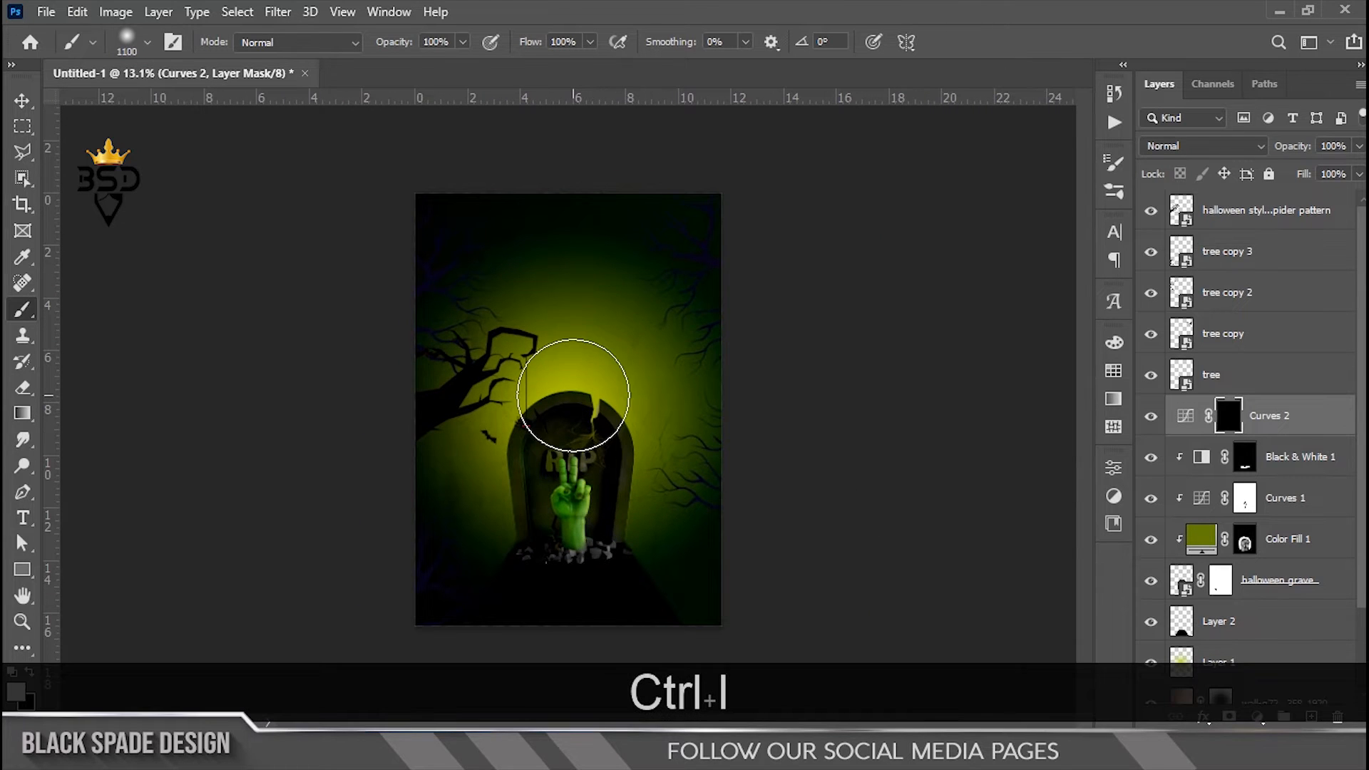
# - Paint white around the poster's outer edges on the Curves 2 mask with a brush enlarged to 1900 pixels, creating a vignette
pyautogui.press(']')
pyautogui.press(']')
pyautogui.press(']')
pyautogui.press(']')
pyautogui.press(']')
pyautogui.click(737, 553)
pyautogui.press(']')
pyautogui.press(']')
pyautogui.press(']')
pyautogui.click(676, 657)
pyautogui.click(353, 309)
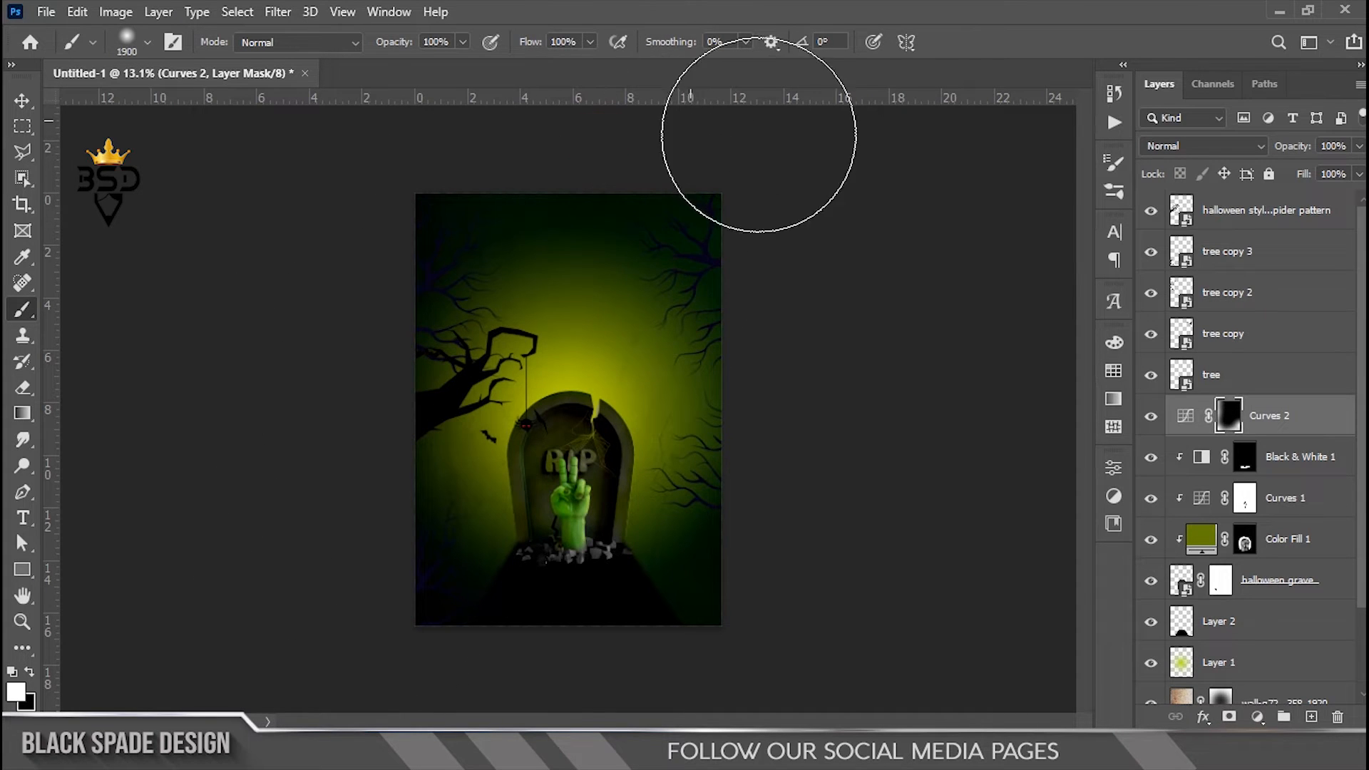
pyautogui.click(810, 528)
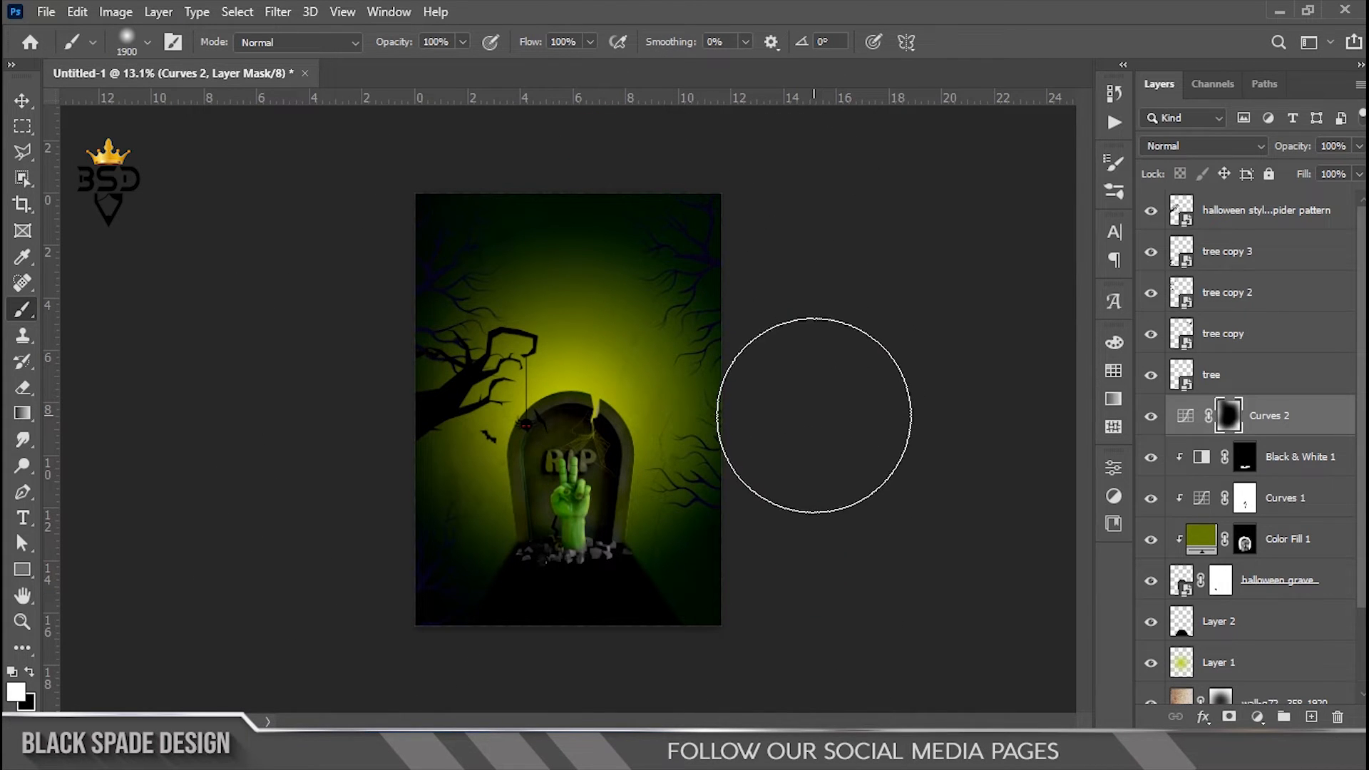
pyautogui.press('v')
pyautogui.moveTo(636, 442); pyautogui.dragTo(670, 430)
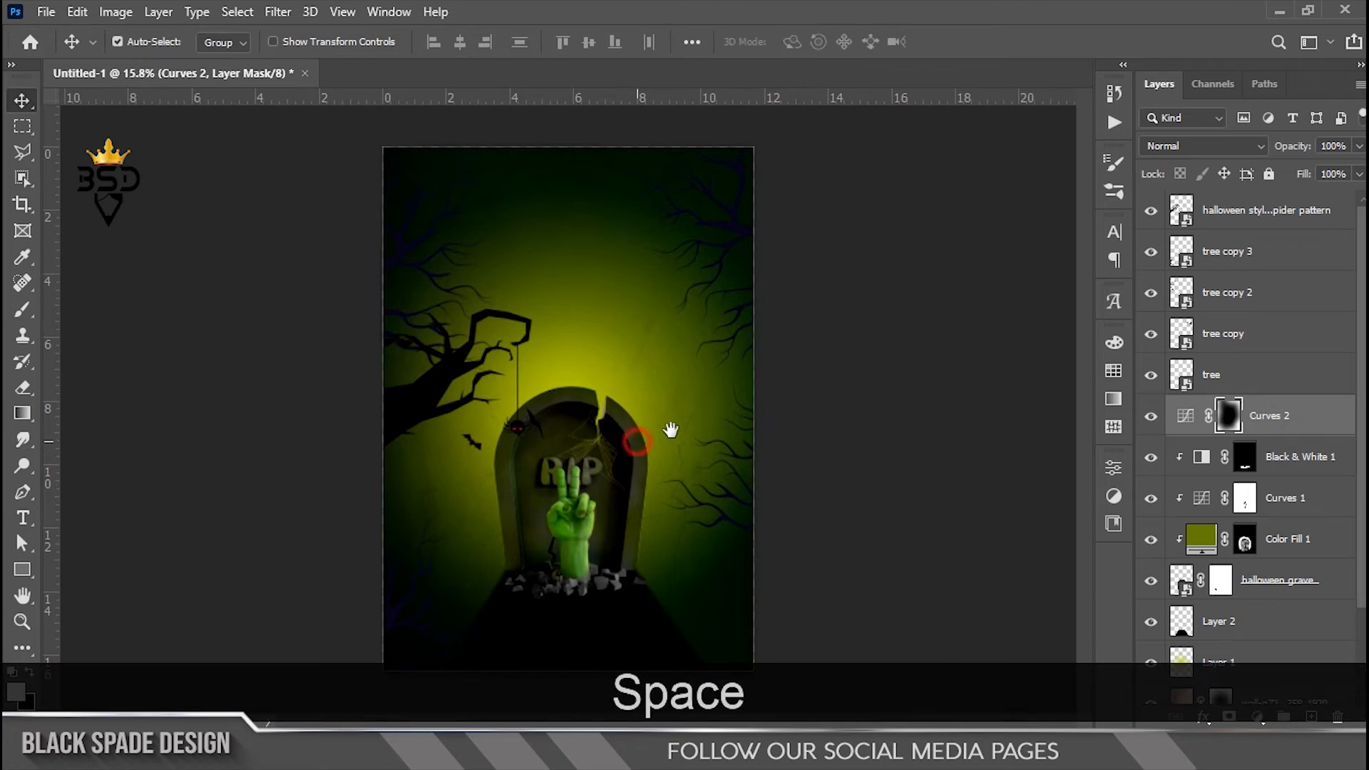
# - Group the tree, tree copy, tree copy 2, tree copy 3 and halloween spider pattern layers together
pyautogui.click(1247, 374)
pyautogui.keyDown('shift'); pyautogui.click(1239, 227); pyautogui.keyUp('shift')
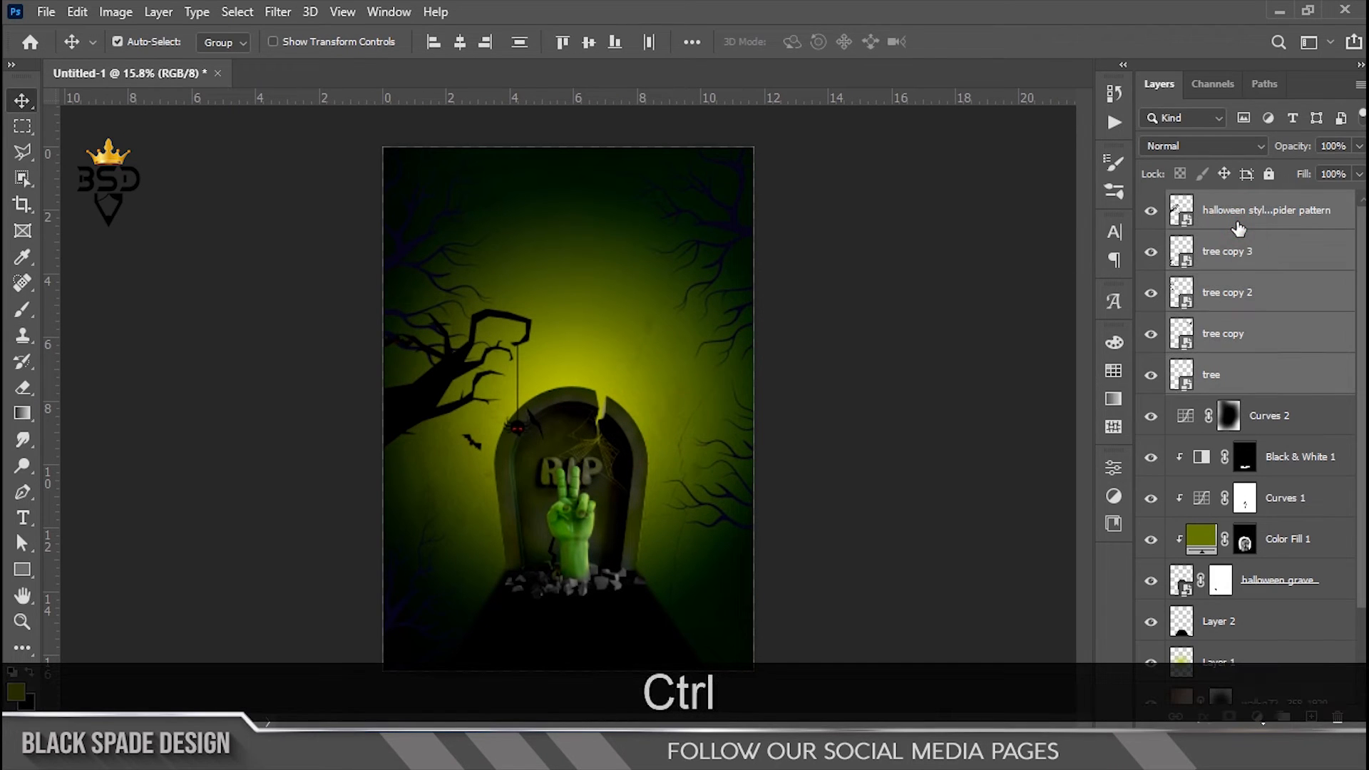
pyautogui.hotkey('ctrl', 'g')
# - Add a Color Overlay in very dark green #000e00 to Group 1, at 100% opacity in Normal mode
pyautogui.click(1203, 716)
pyautogui.click(1246, 635)
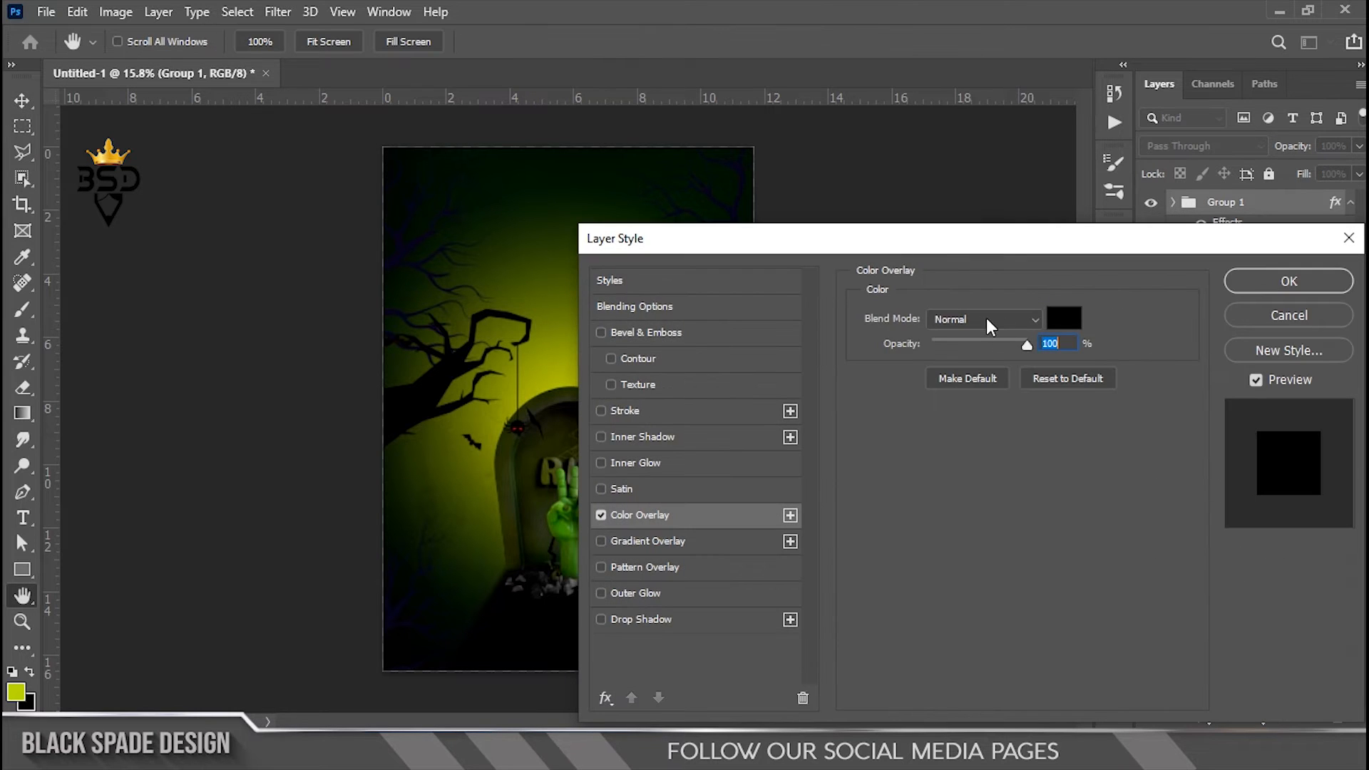
pyautogui.click(1060, 323)
pyautogui.click(606, 183)
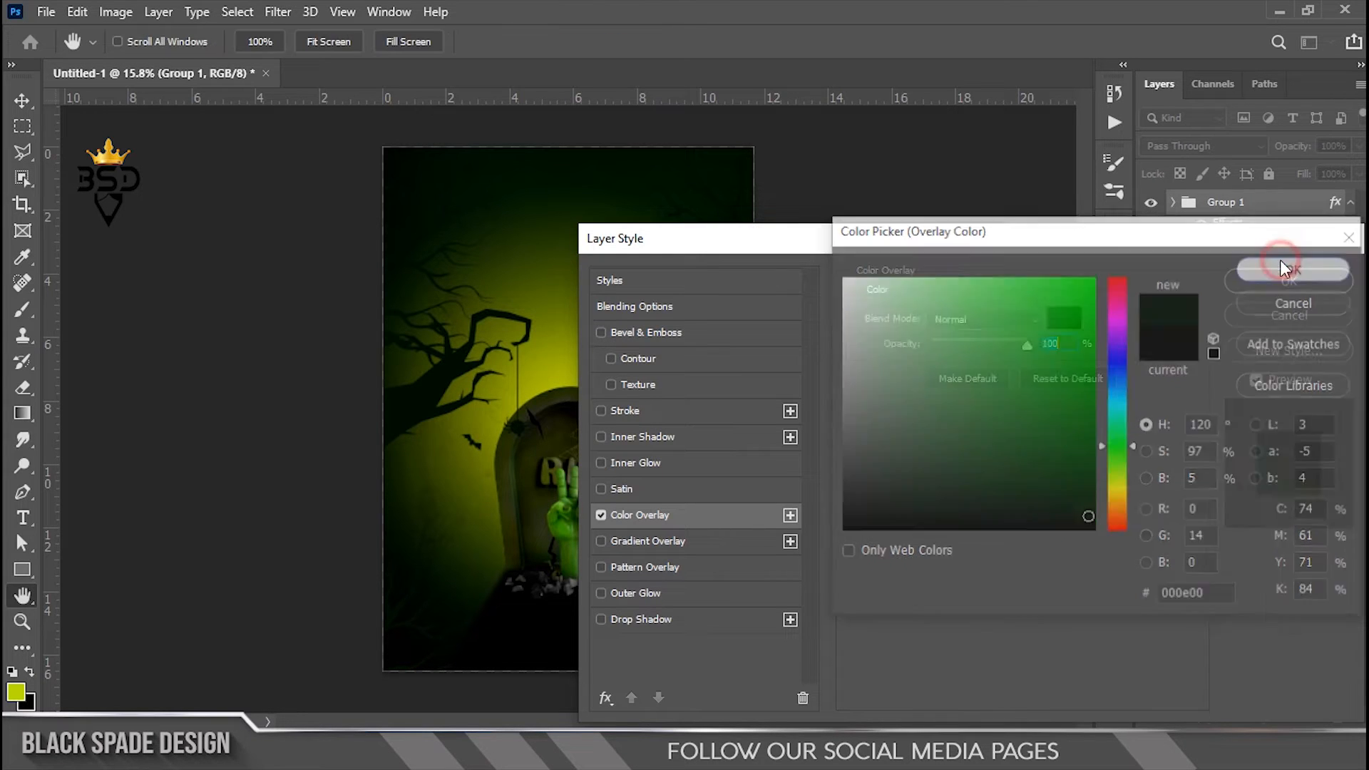
pyautogui.click(1281, 261)
pyautogui.click(1286, 272)
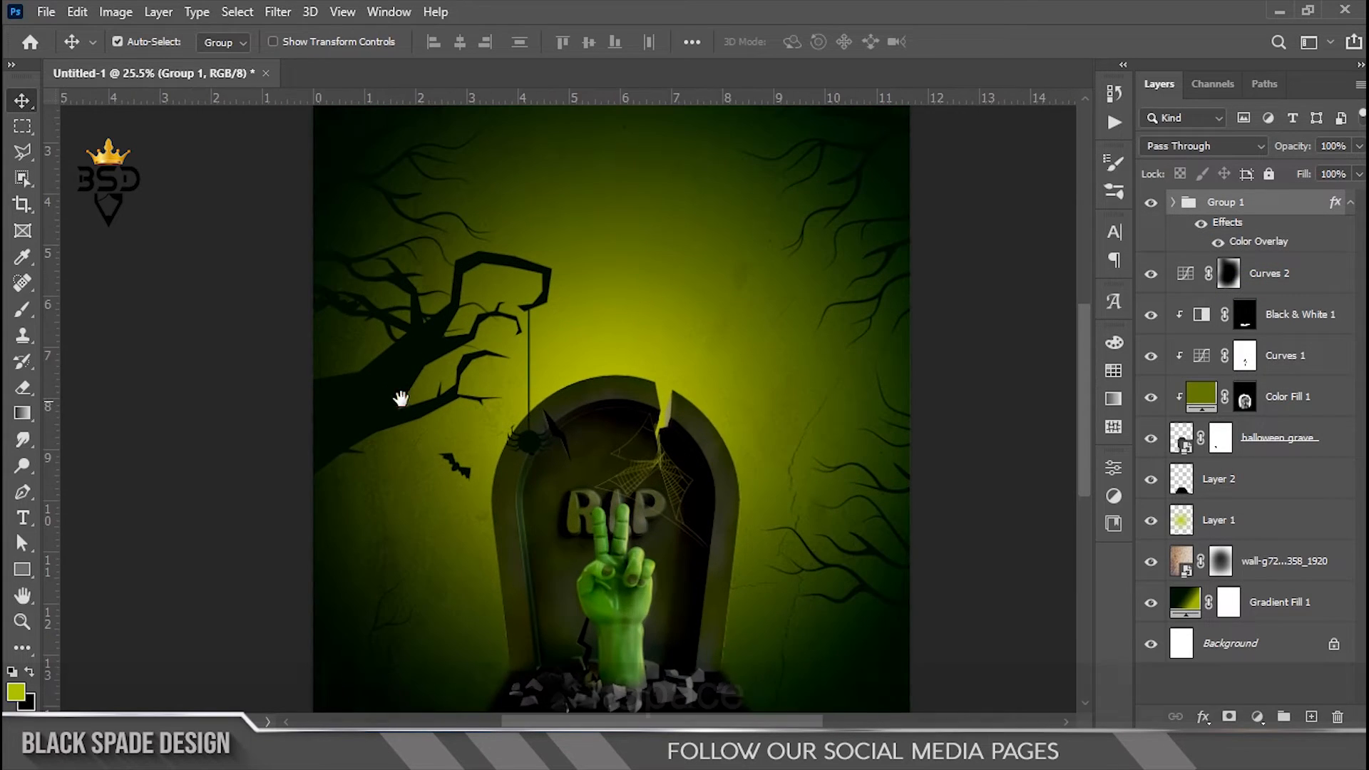
# - Select tree copy 2 on the poster's upper-left side and move it upward with Free Transform
pyautogui.moveTo(401, 398); pyautogui.dragTo(528, 452)
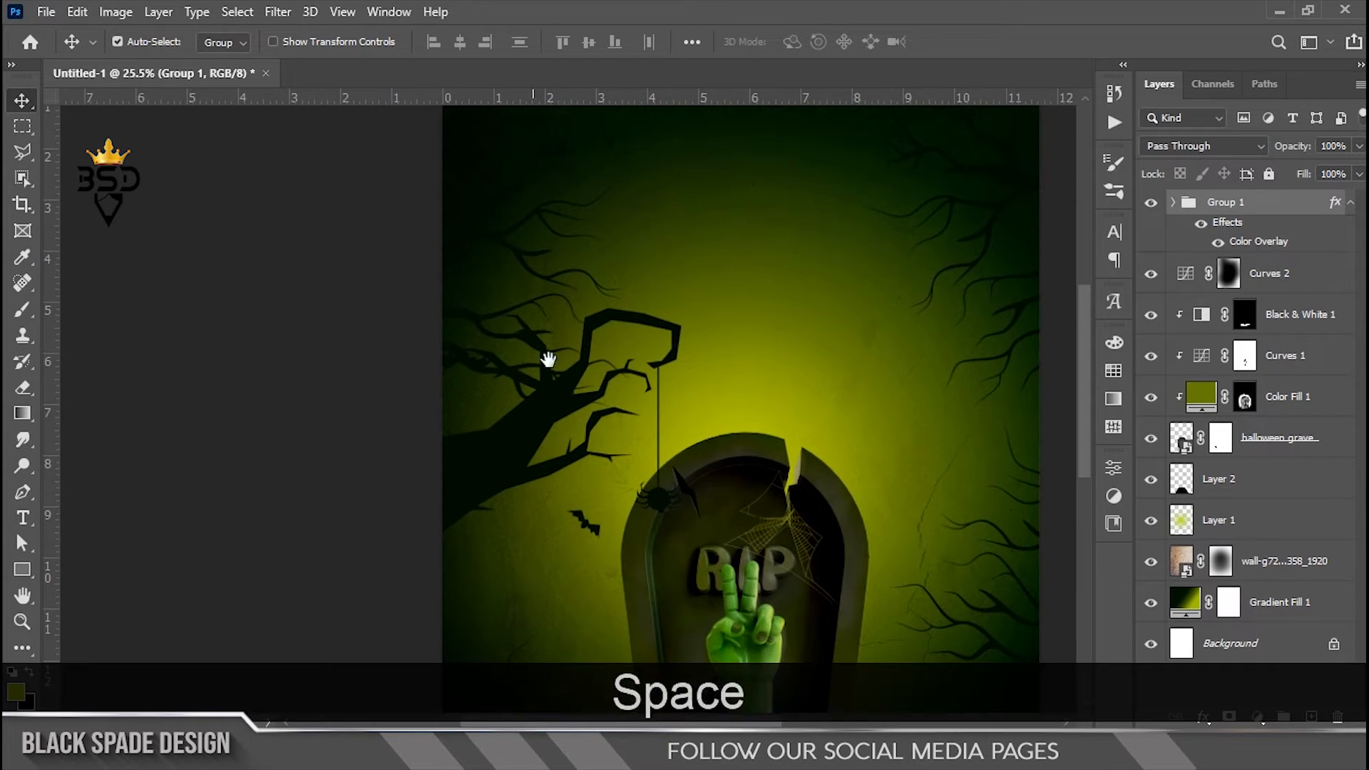
pyautogui.scroll(3, 452, 372)
pyautogui.rightClick(492, 300)
pyautogui.click(517, 318)
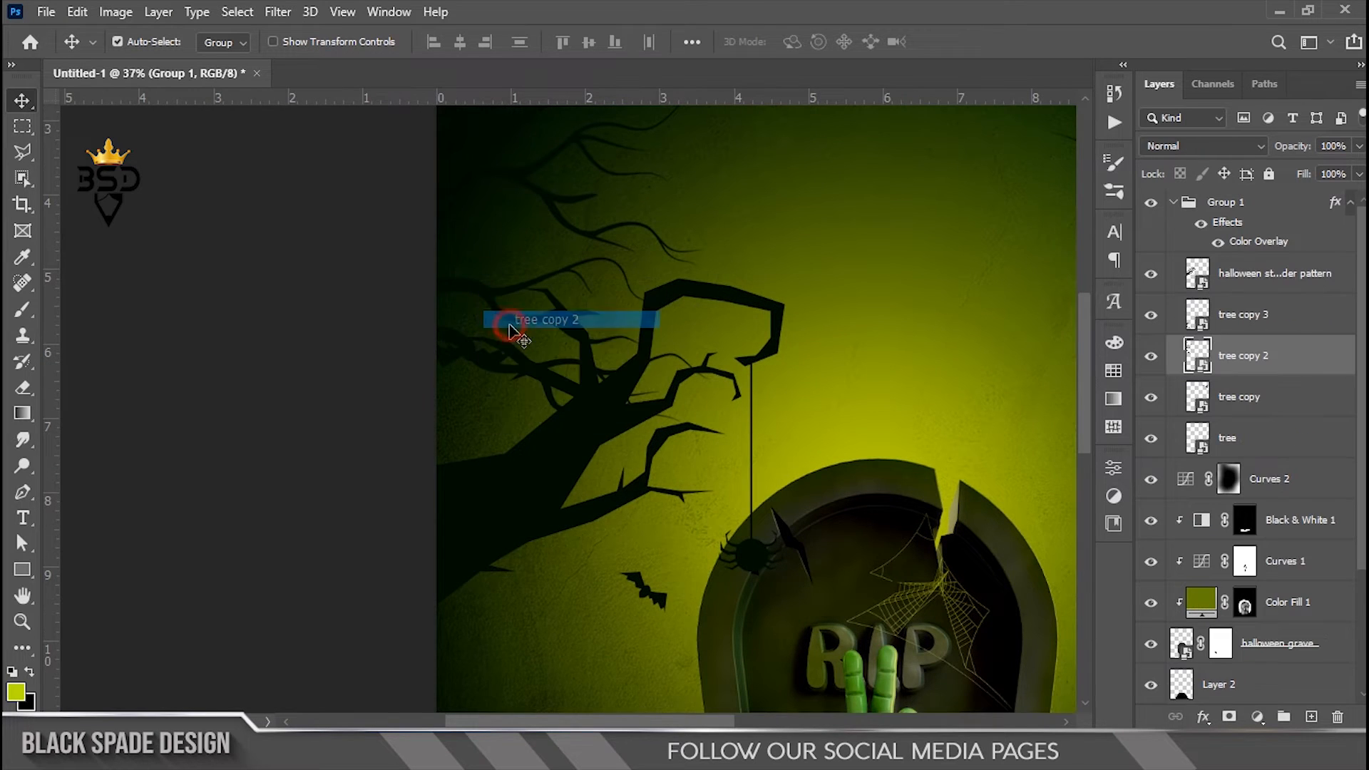
pyautogui.scroll(-4, 565, 330)
pyautogui.hotkey('ctrl', 't')
pyautogui.moveTo(442, 314); pyautogui.dragTo(442, 242)
pyautogui.press('Return')
pyautogui.scroll(2, 449, 243)
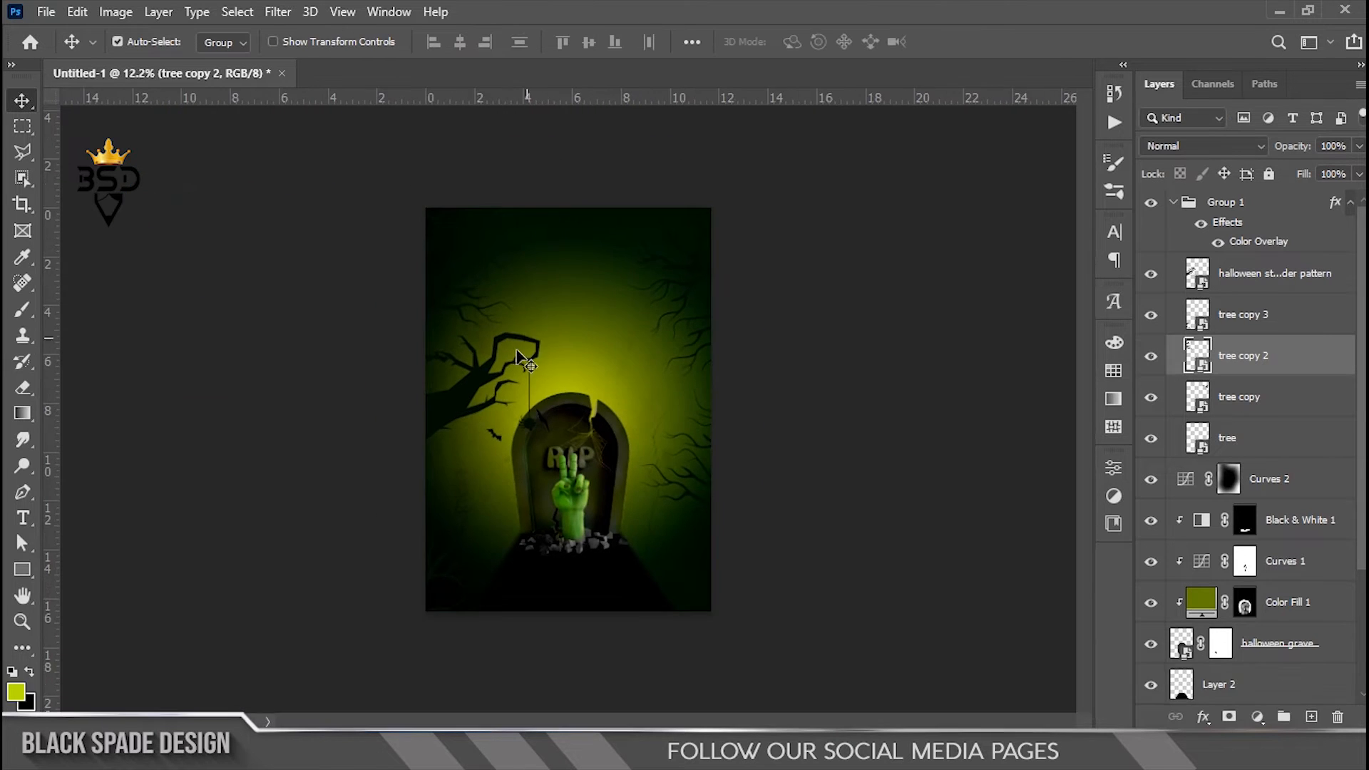
# - Move tree copy 3 at the poster's lower-left corner about 0.88 in up and 0.11 in to the right
pyautogui.scroll(2, 456, 399)
pyautogui.rightClick(432, 536)
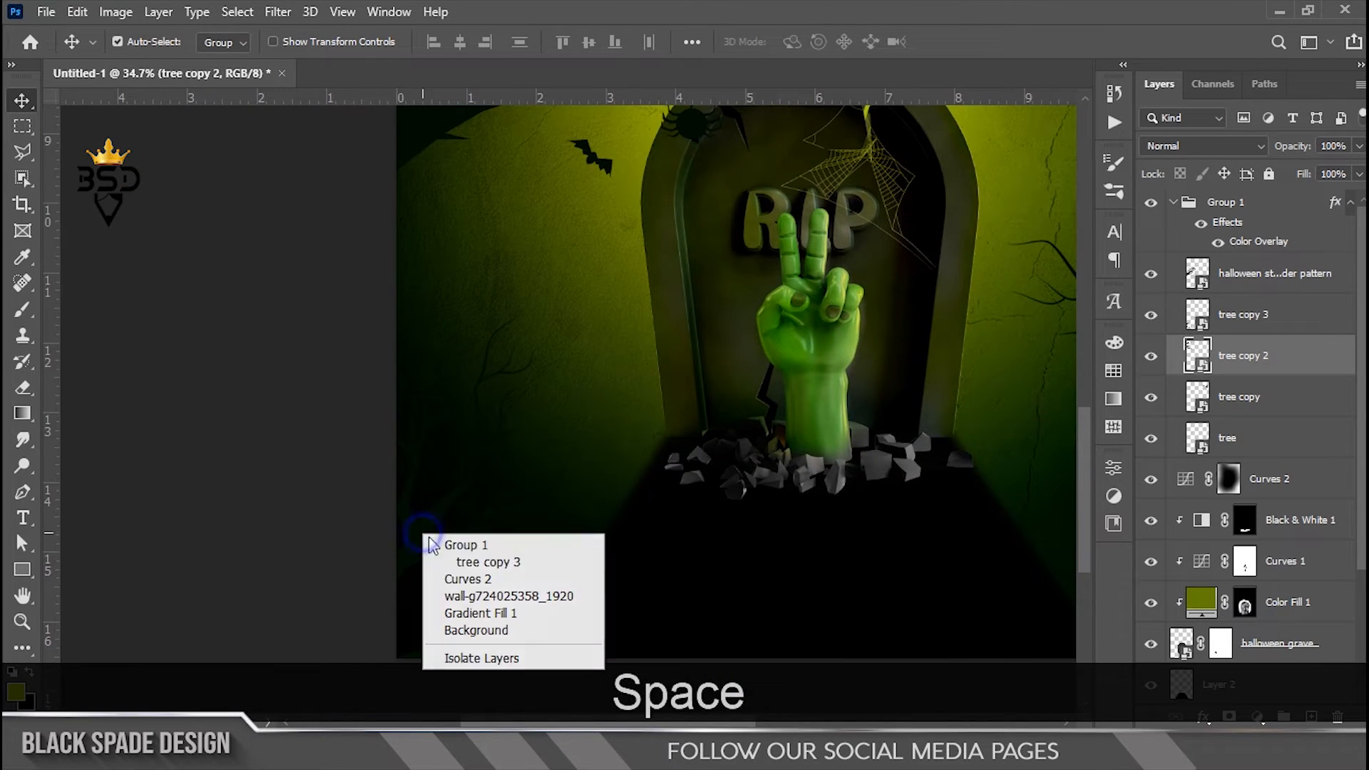
pyautogui.click(449, 564)
pyautogui.hotkey('ctrl', 't')
pyautogui.moveTo(447, 537); pyautogui.dragTo(456, 477)
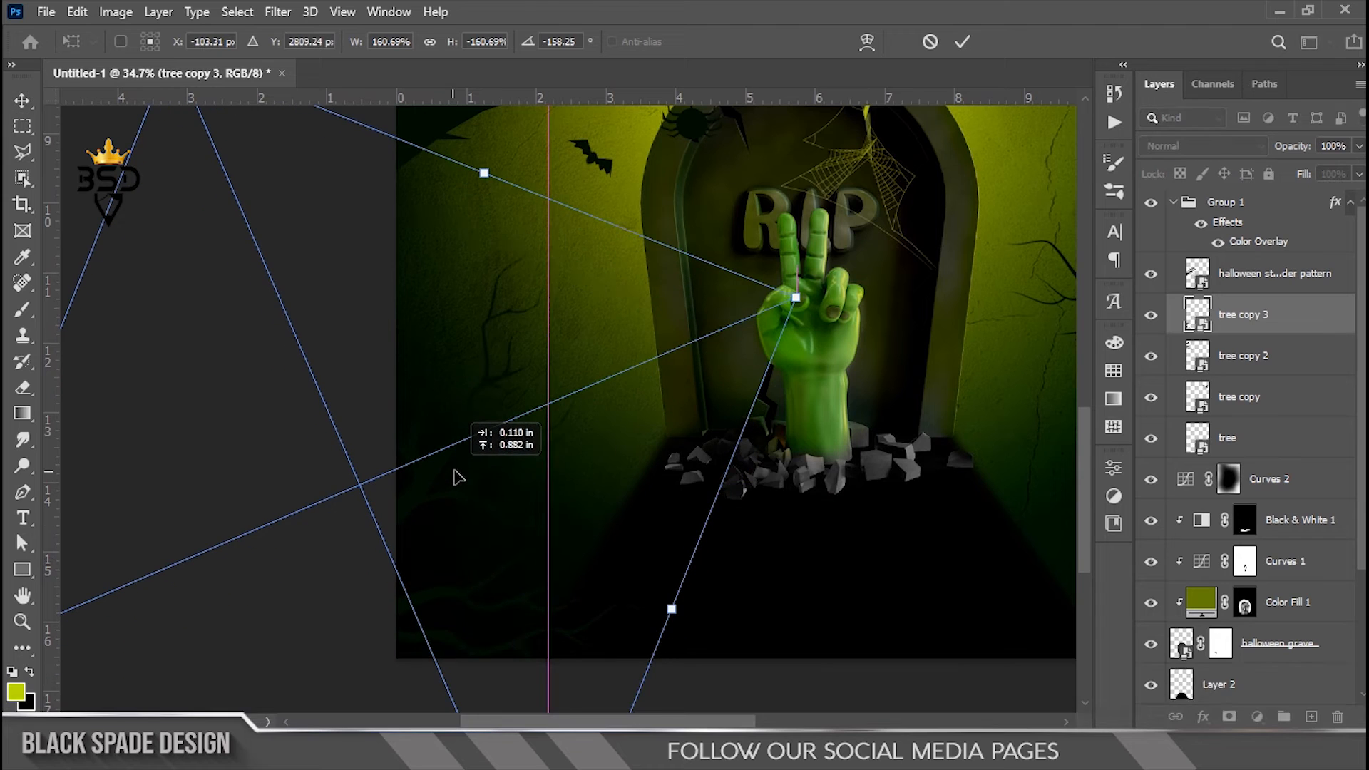
pyautogui.press('Return')
pyautogui.scroll(-2, 490, 452)
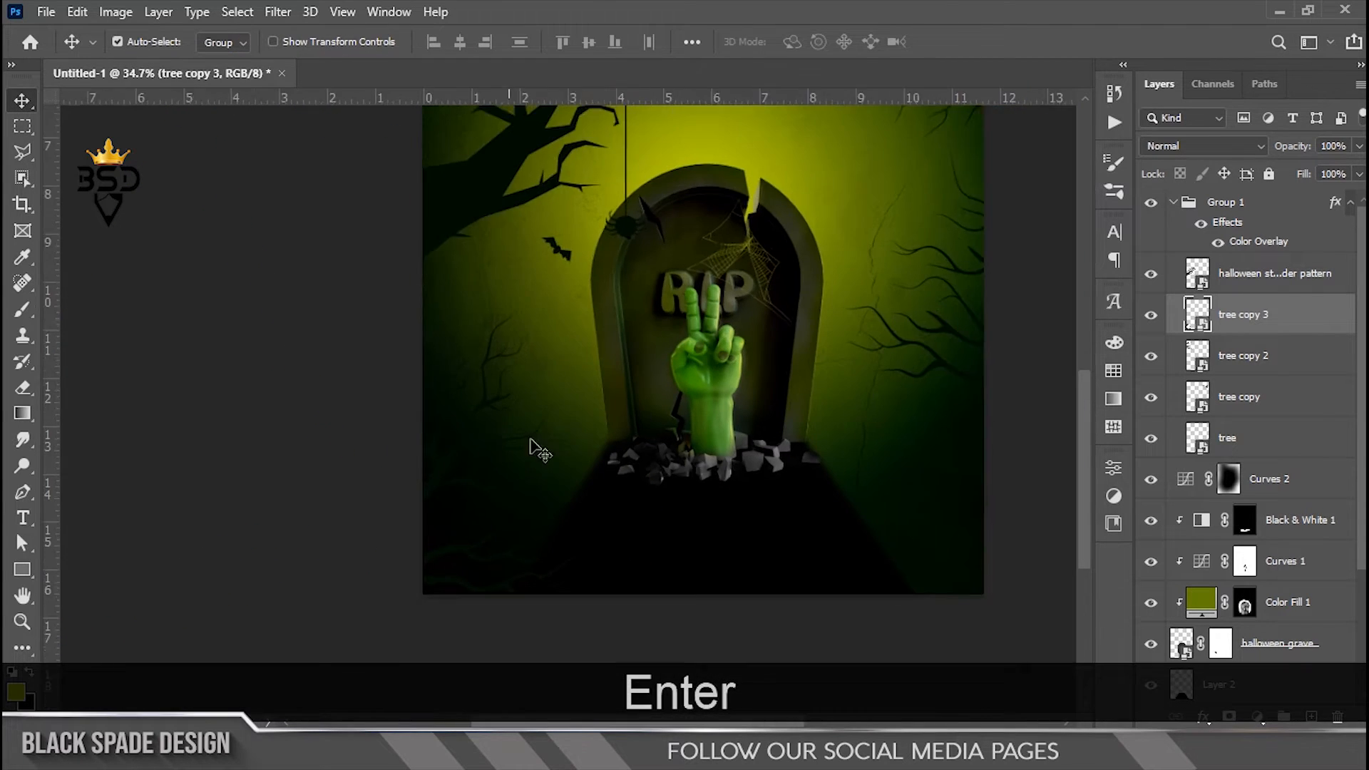
# - Add a blank layer at the top of the stack and move tree copy 3 out of Group 1, directly beneath it
pyautogui.moveTo(1260, 318); pyautogui.dragTo(1232, 205)
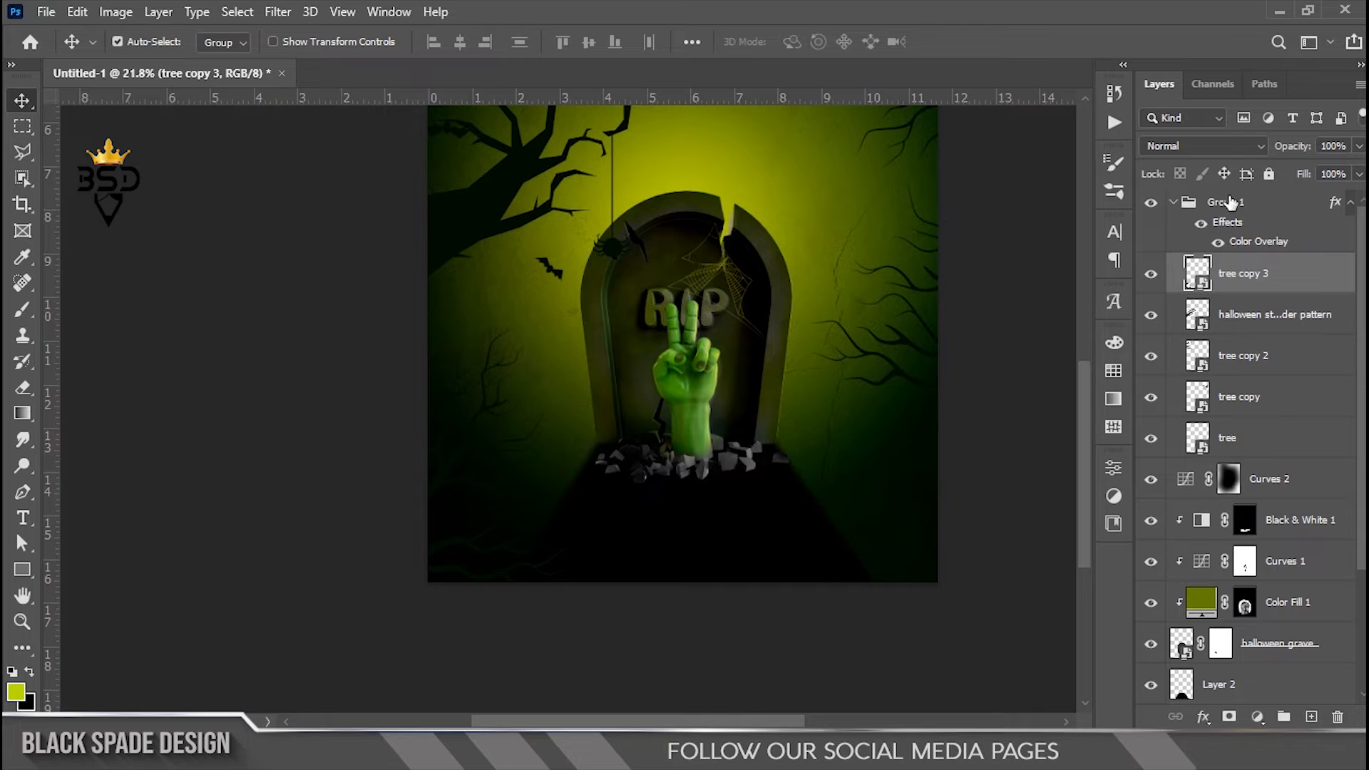
pyautogui.click(1170, 204)
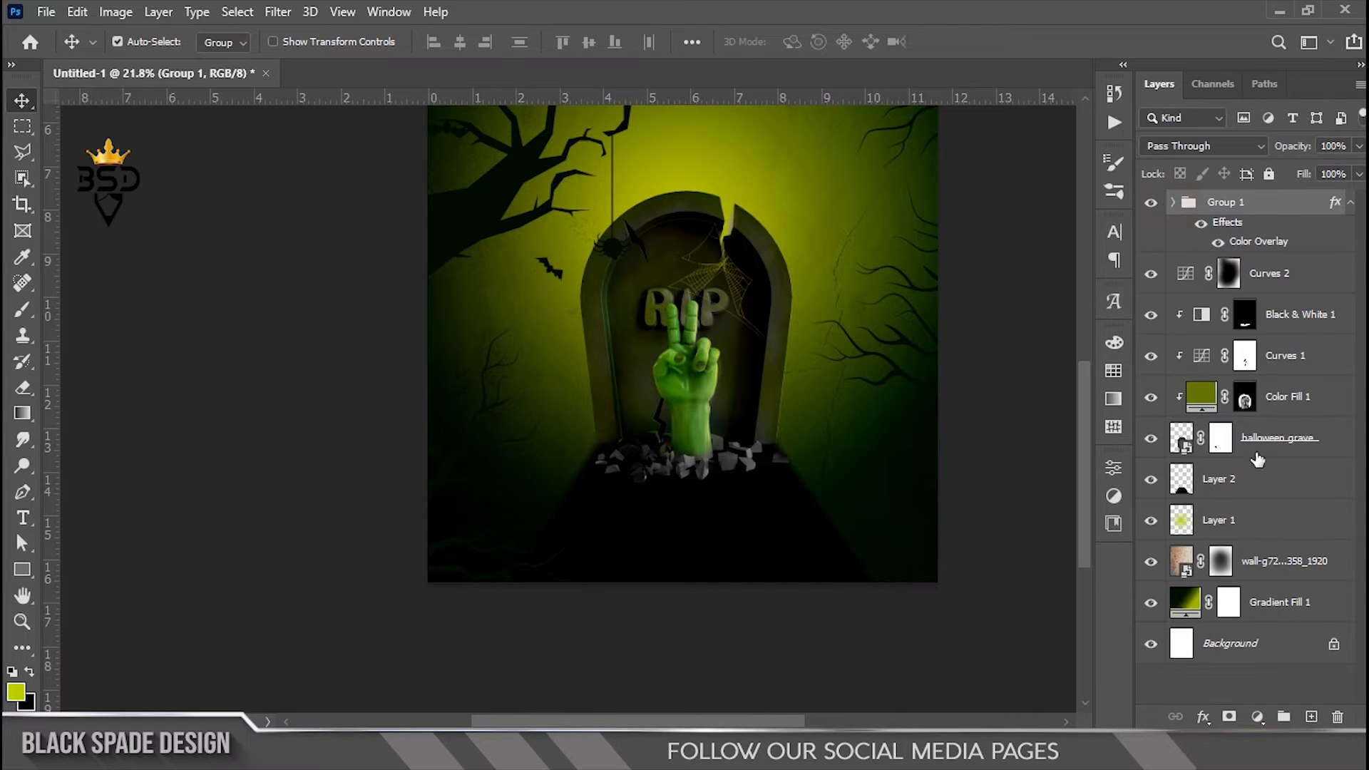
pyautogui.click(1311, 717)
pyautogui.click(1174, 245)
pyautogui.moveTo(1252, 326); pyautogui.dragTo(1241, 225)
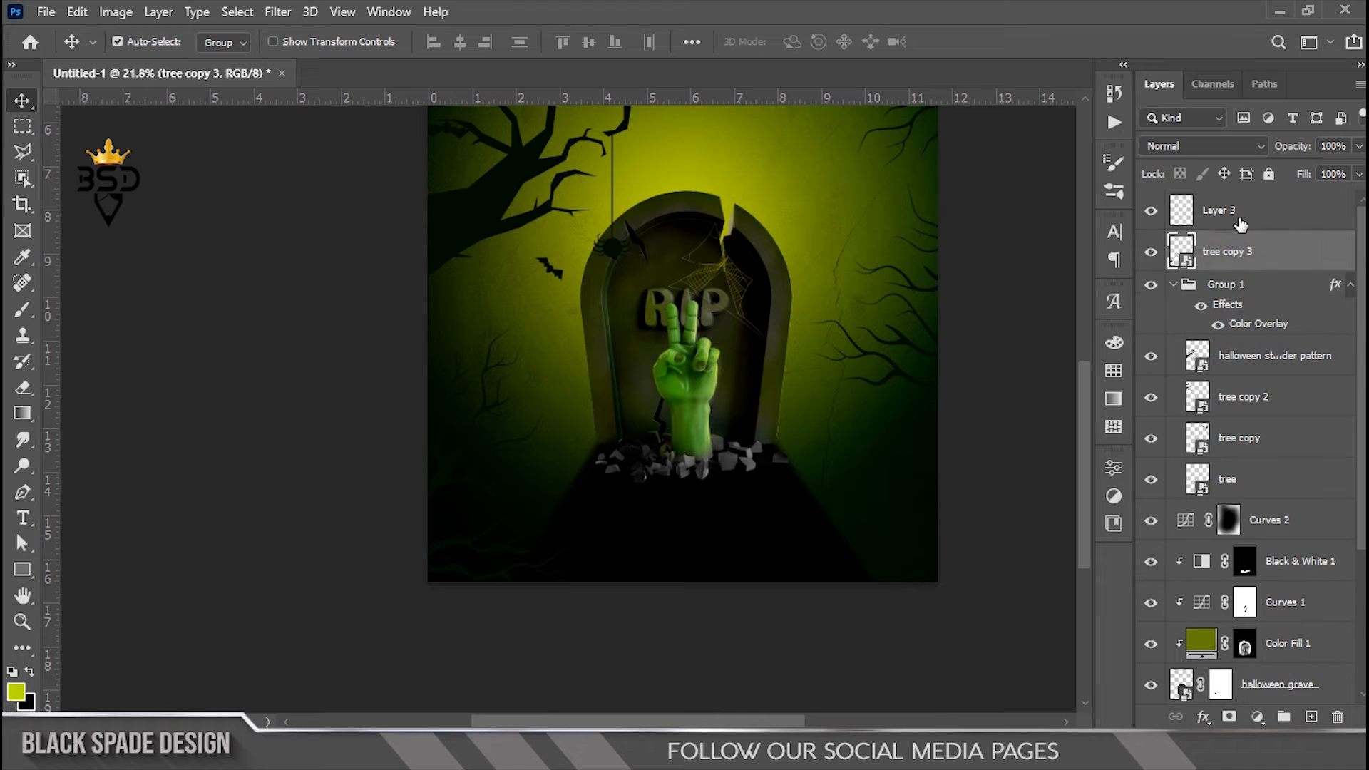
pyautogui.click(1174, 286)
# - Add a very dark green Color Overlay to tree copy 3
pyautogui.click(1204, 717)
pyautogui.click(1258, 636)
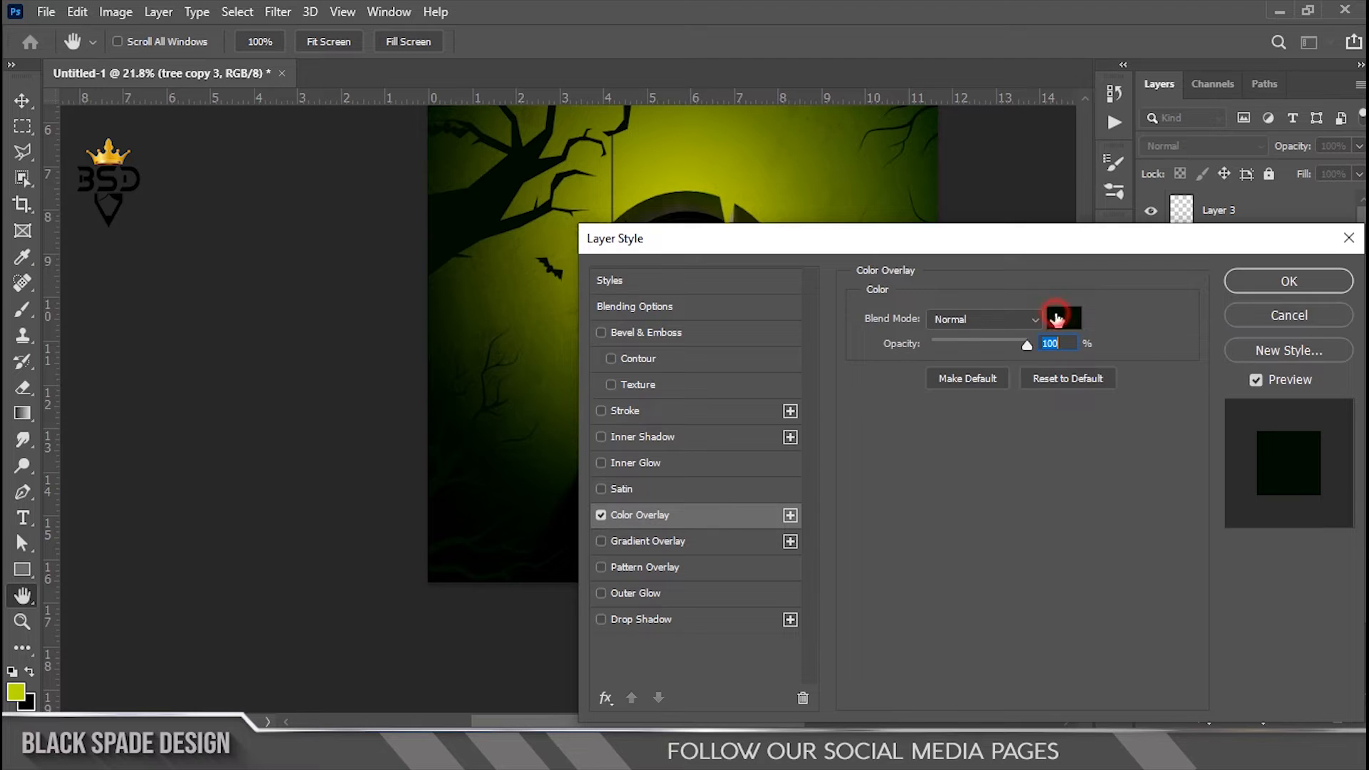
pyautogui.click(1057, 318)
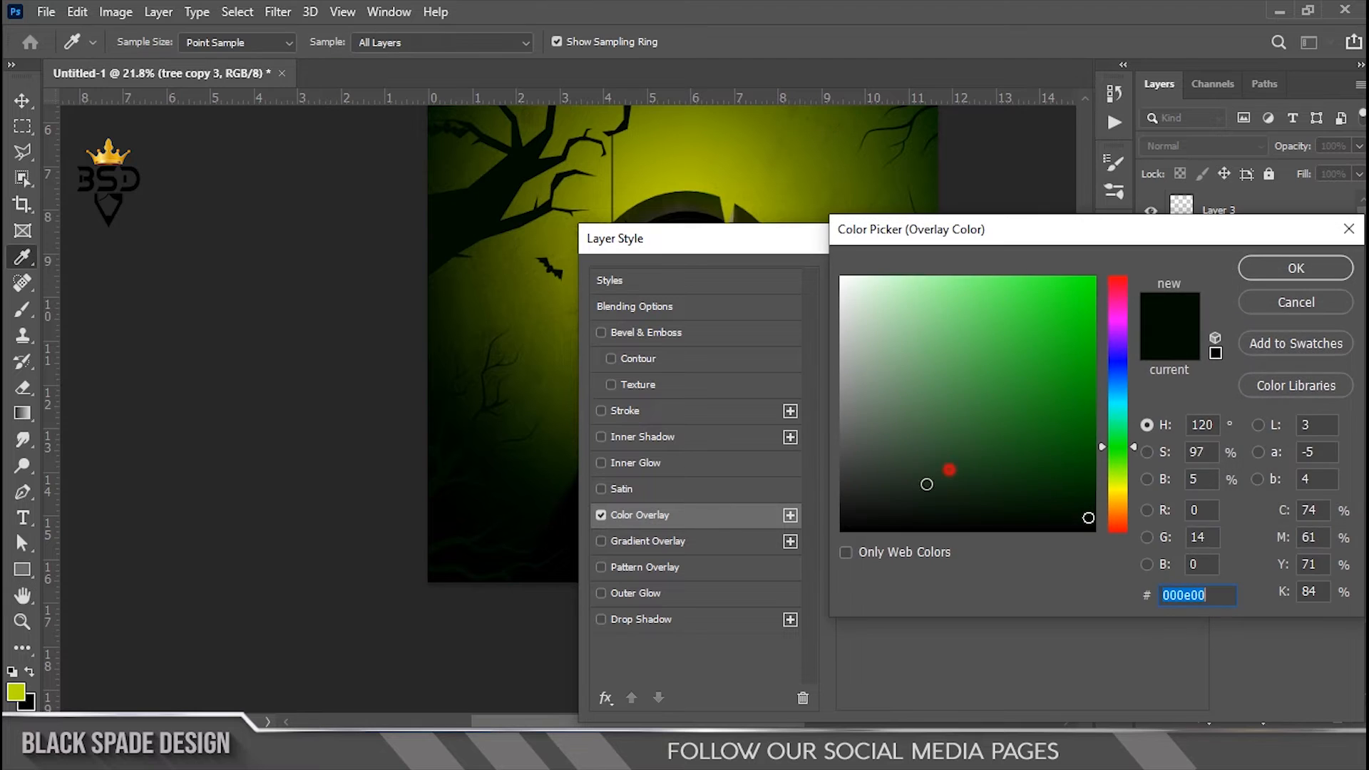
pyautogui.click(1272, 267)
pyautogui.click(1283, 278)
# - Free-transform tree copy 3 and reposition its branches along the poster's lower-left edge beside the gravestone
pyautogui.hotkey('ctrl', 't')
pyautogui.moveTo(746, 376); pyautogui.dragTo(706, 470)
pyautogui.moveTo(553, 485); pyautogui.dragTo(580, 524)
pyautogui.moveTo(678, 513); pyautogui.dragTo(725, 559)
pyautogui.press('Return')
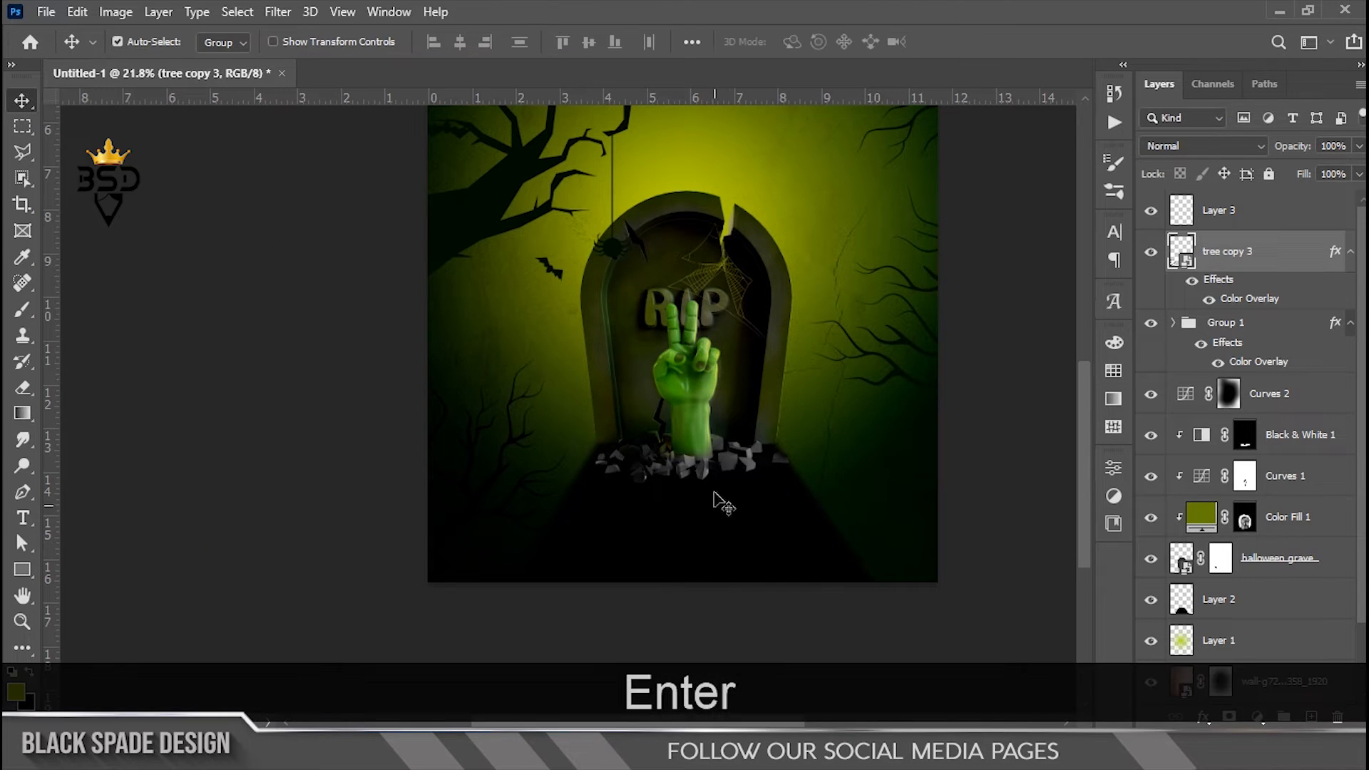
pyautogui.scroll(-3, 681, 381)
pyautogui.scroll(2, 613, 353)
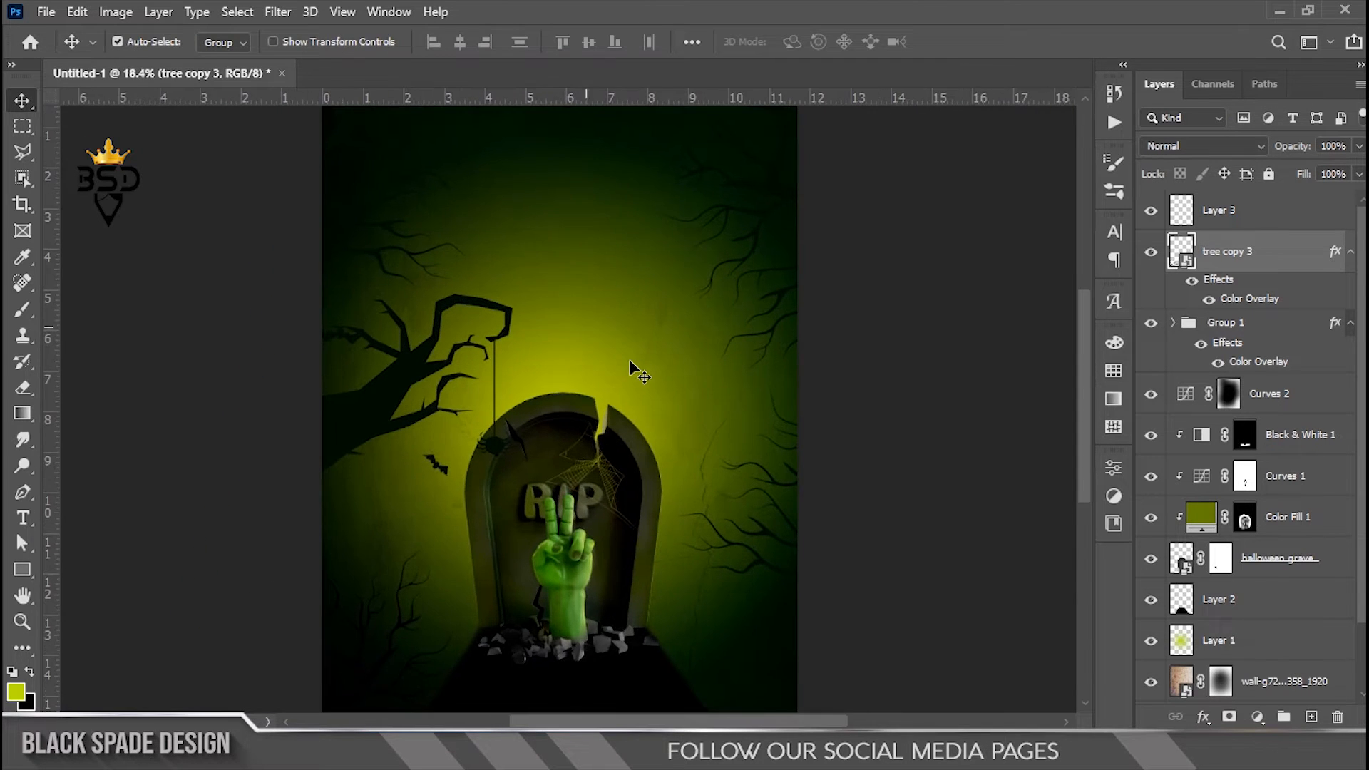
# - Move the tree layer's branches at the poster's lower-right edge slightly inward toward the gravestone
pyautogui.scroll(2, 687, 547)
pyautogui.moveTo(700, 554); pyautogui.dragTo(671, 357)
pyautogui.scroll(4, 663, 353)
pyautogui.rightClick(634, 328)
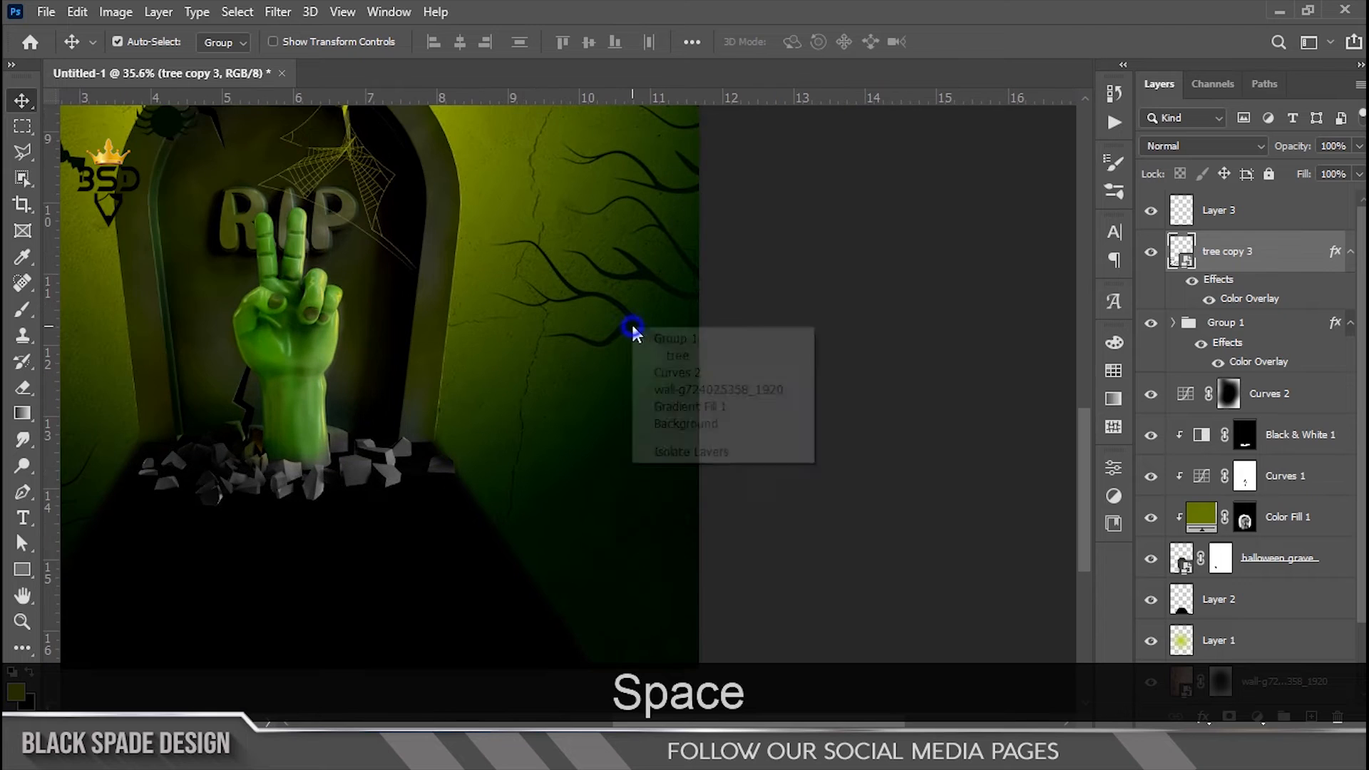
pyautogui.click(662, 358)
pyautogui.hotkey('ctrl', 't')
pyautogui.moveTo(673, 365); pyautogui.dragTo(642, 378)
pyautogui.scroll(-3, 642, 378)
pyautogui.press('Return')
pyautogui.scroll(-4, 539, 279)
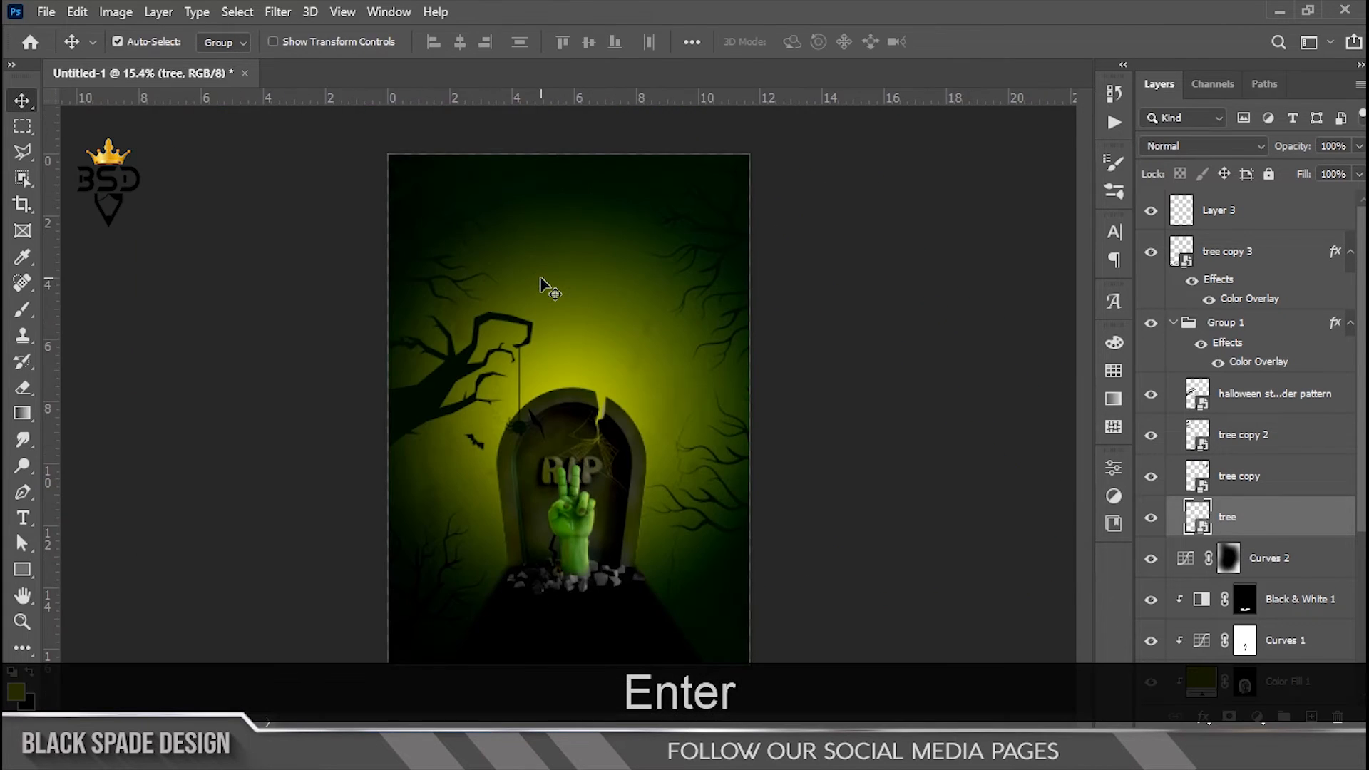
# - Change the Color Overlay colour of Group 1 to #010e01
pyautogui.scroll(5, 494, 263)
pyautogui.moveTo(494, 264); pyautogui.dragTo(521, 337)
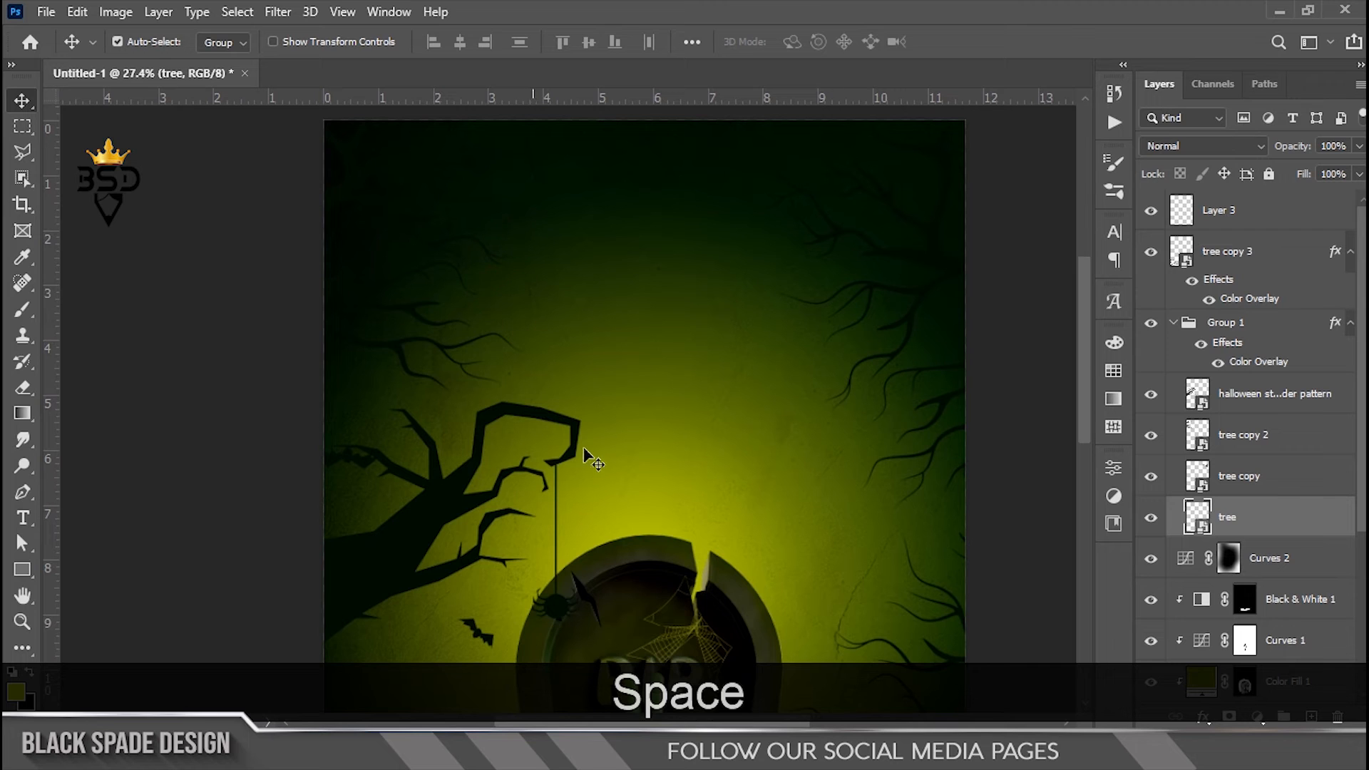
pyautogui.doubleClick(1239, 363)
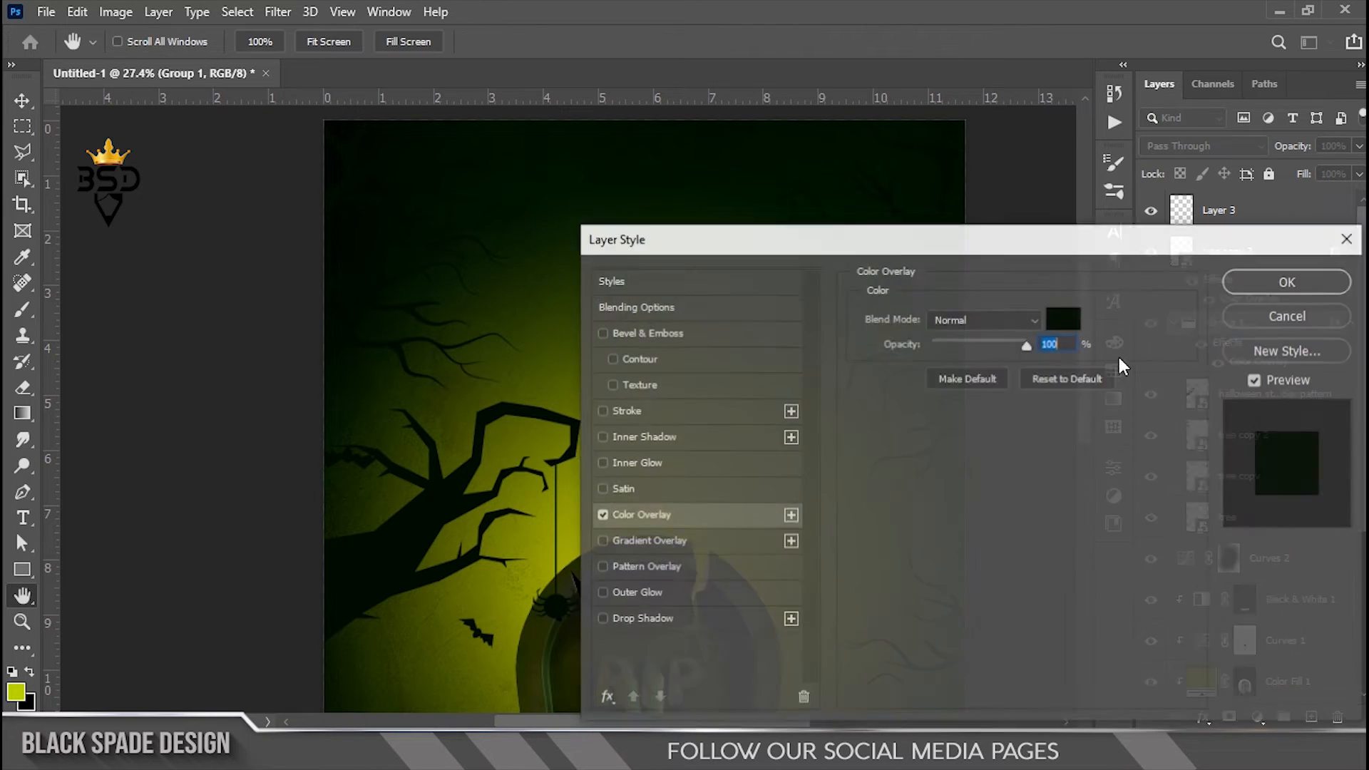
pyautogui.click(1065, 319)
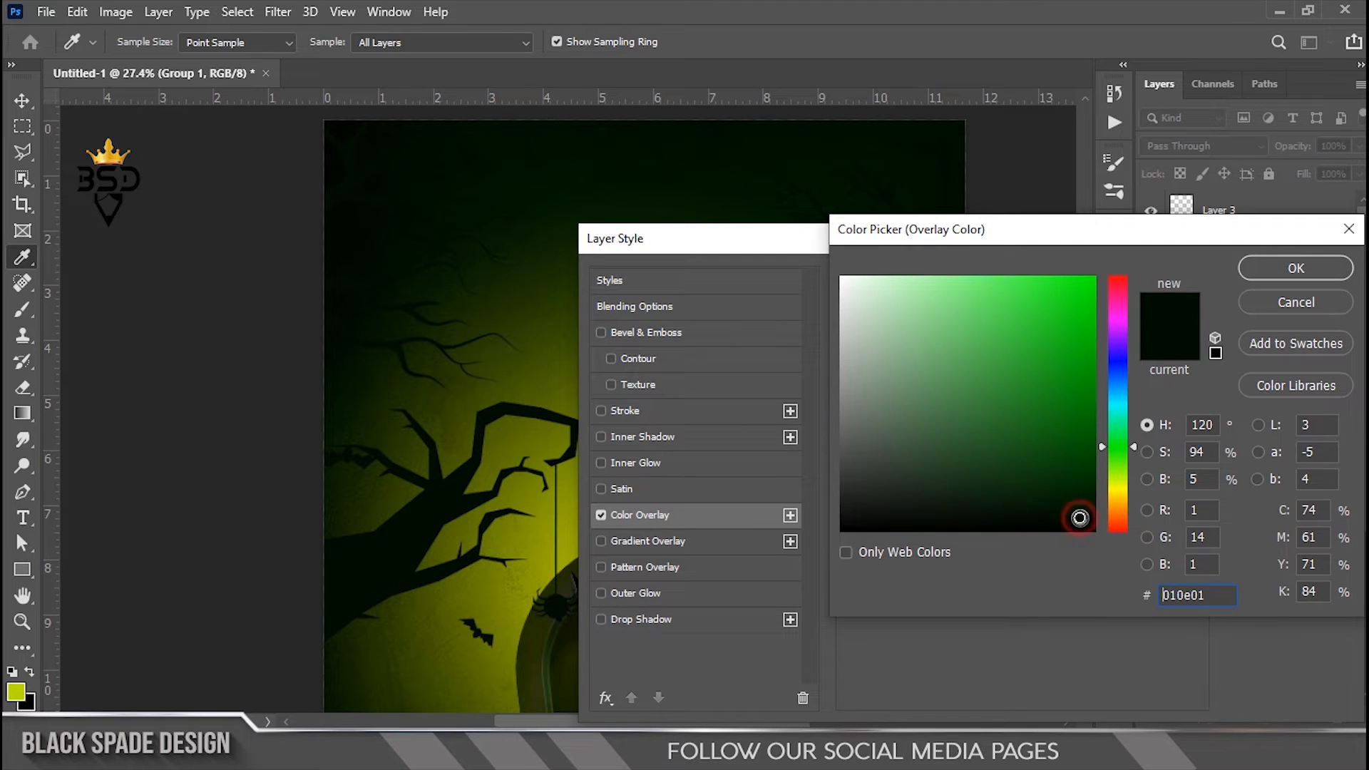
pyautogui.click(1272, 268)
pyautogui.click(1261, 284)
# - Inspect the spider, branches and gravestone up close and check the whole poster's composition
pyautogui.scroll(-4, 659, 375)
pyautogui.scroll(5, 524, 446)
pyautogui.scroll(5, 524, 448)
pyautogui.scroll(-2, 548, 458)
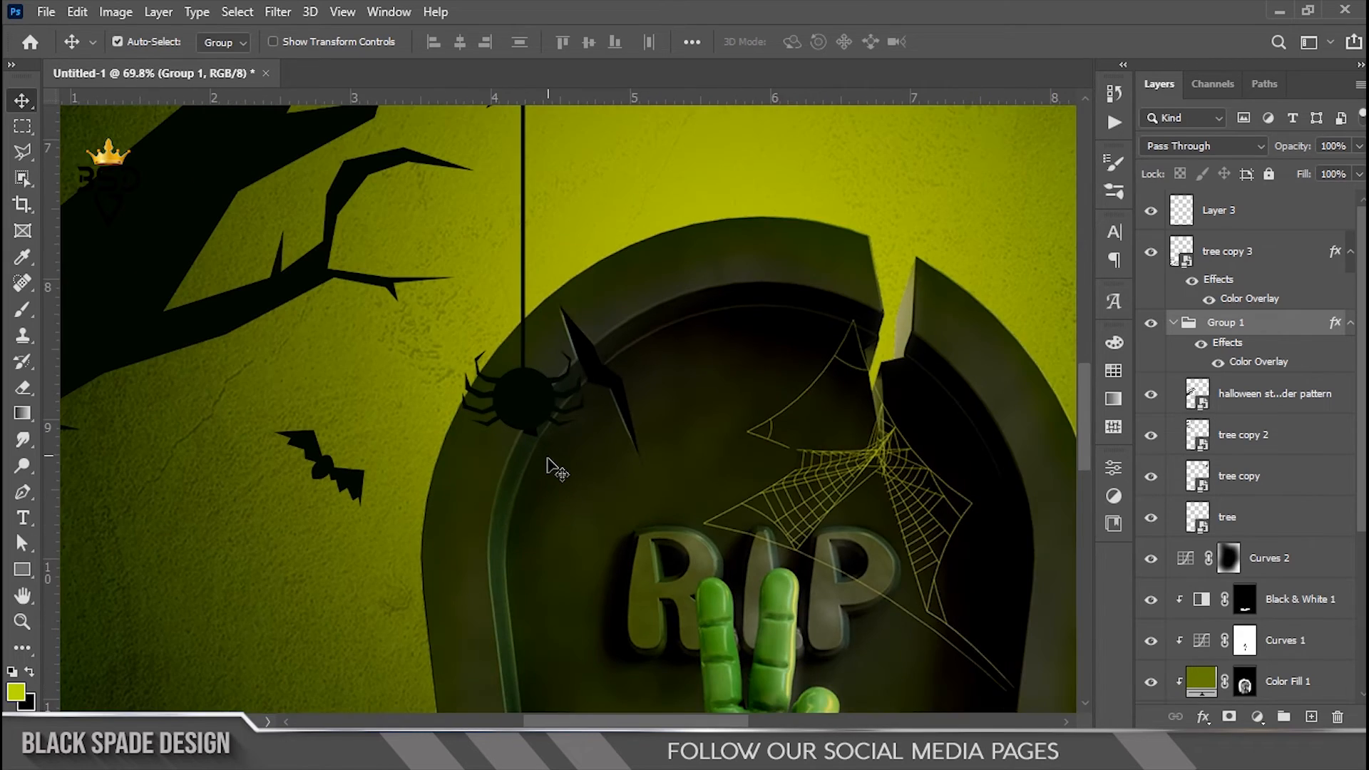
pyautogui.scroll(-6, 549, 465)
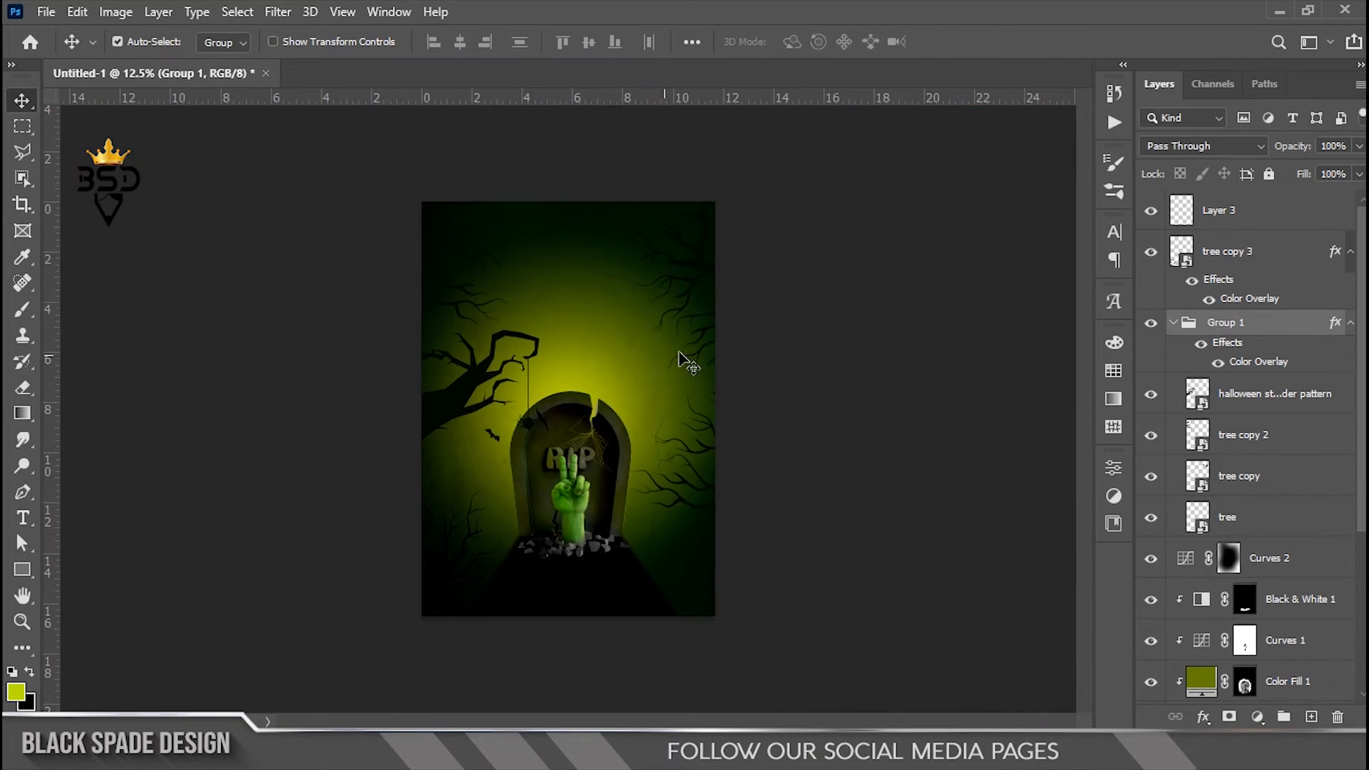
pyautogui.scroll(3, 547, 536)
pyautogui.press('space')
pyautogui.moveTo(587, 560); pyautogui.dragTo(576, 402)
pyautogui.moveTo(583, 307); pyautogui.dragTo(631, 558)
# - Collapse Group 1's effects list and use Layer 3 for a text line reading HALLOWEEN in the poster's upper area
pyautogui.click(1351, 323)
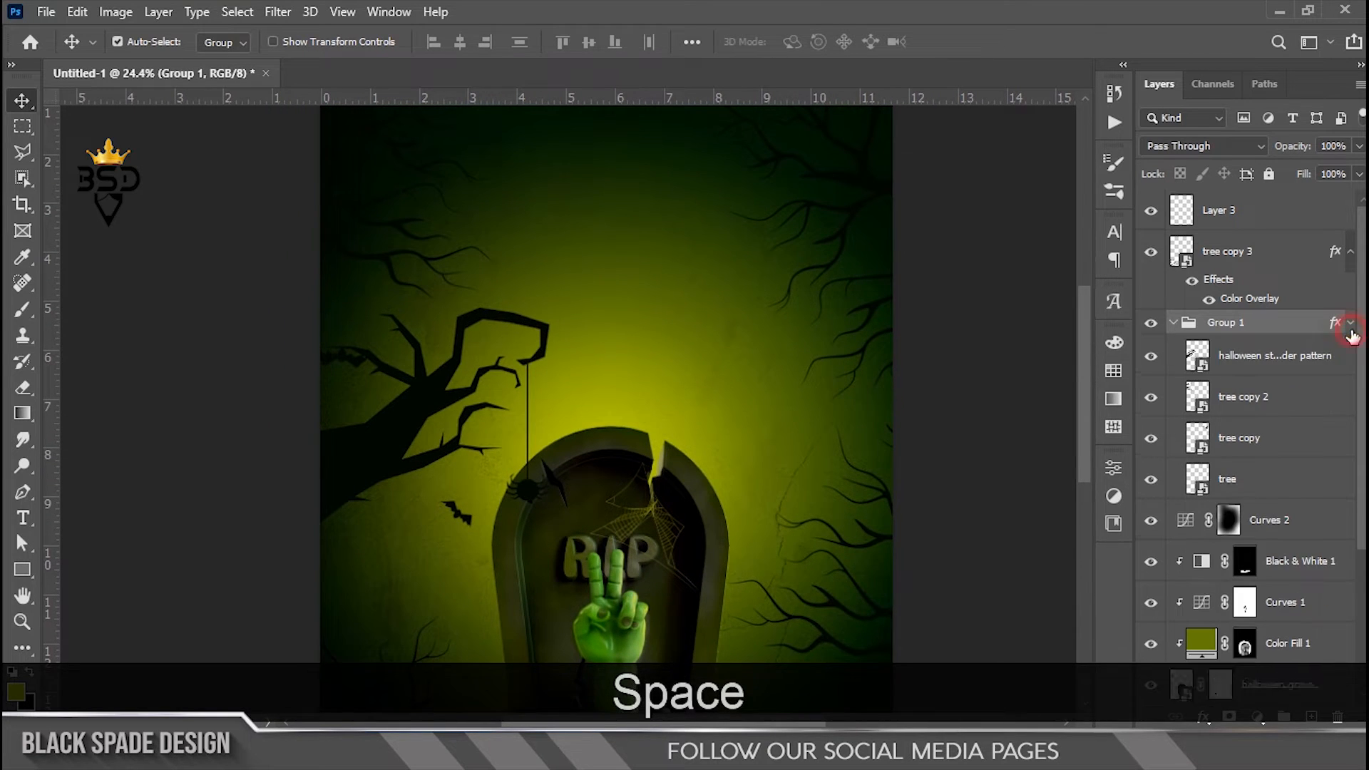
pyautogui.click(1251, 224)
pyautogui.scroll(2, 660, 225)
pyautogui.press('space')
pyautogui.moveTo(628, 217); pyautogui.dragTo(712, 386)
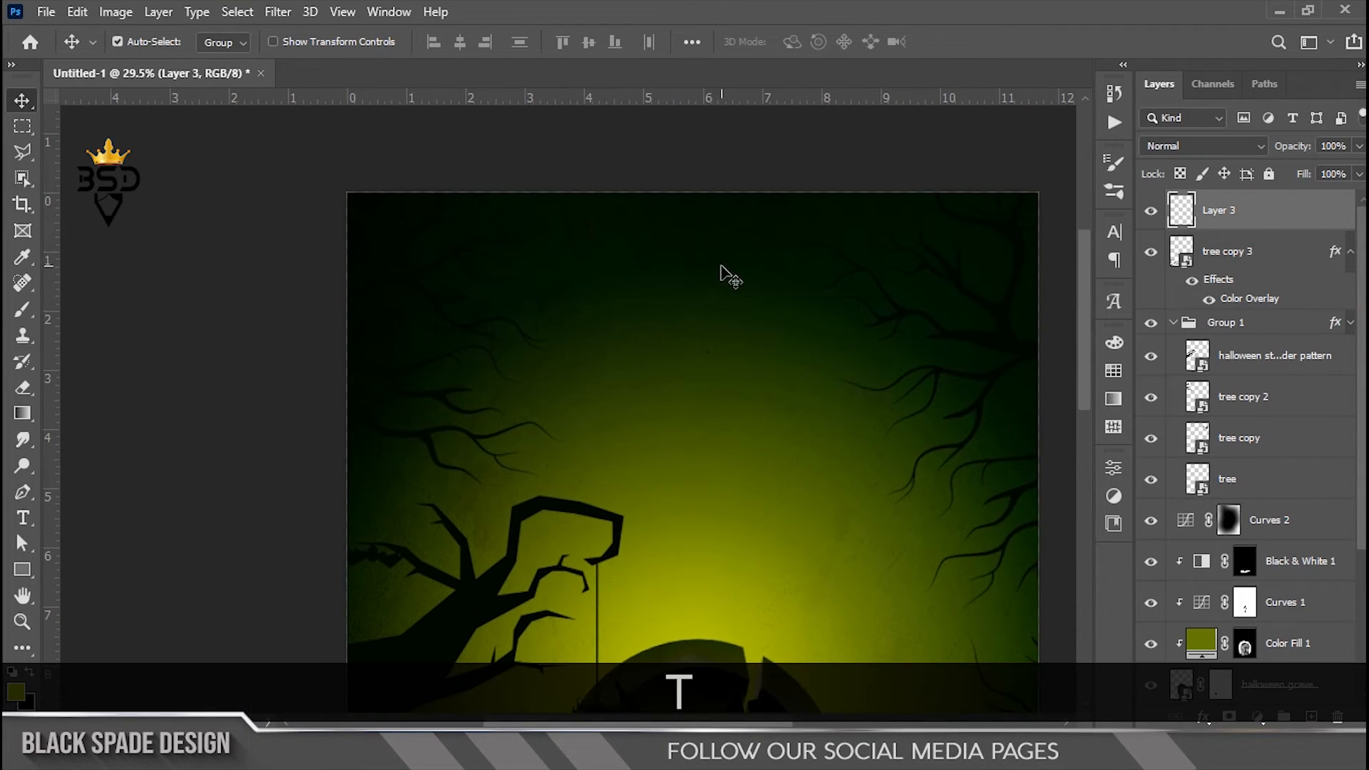
pyautogui.press('t')
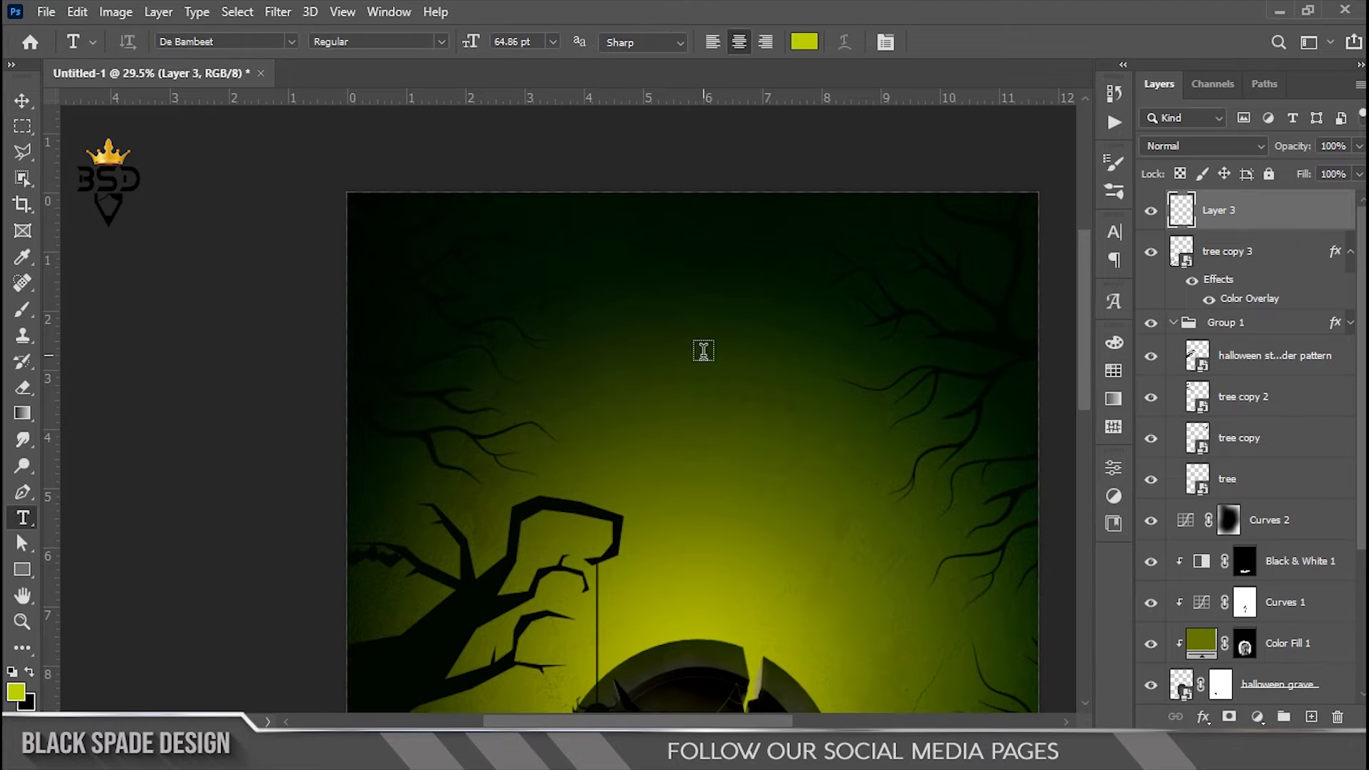
pyautogui.click(703, 404)
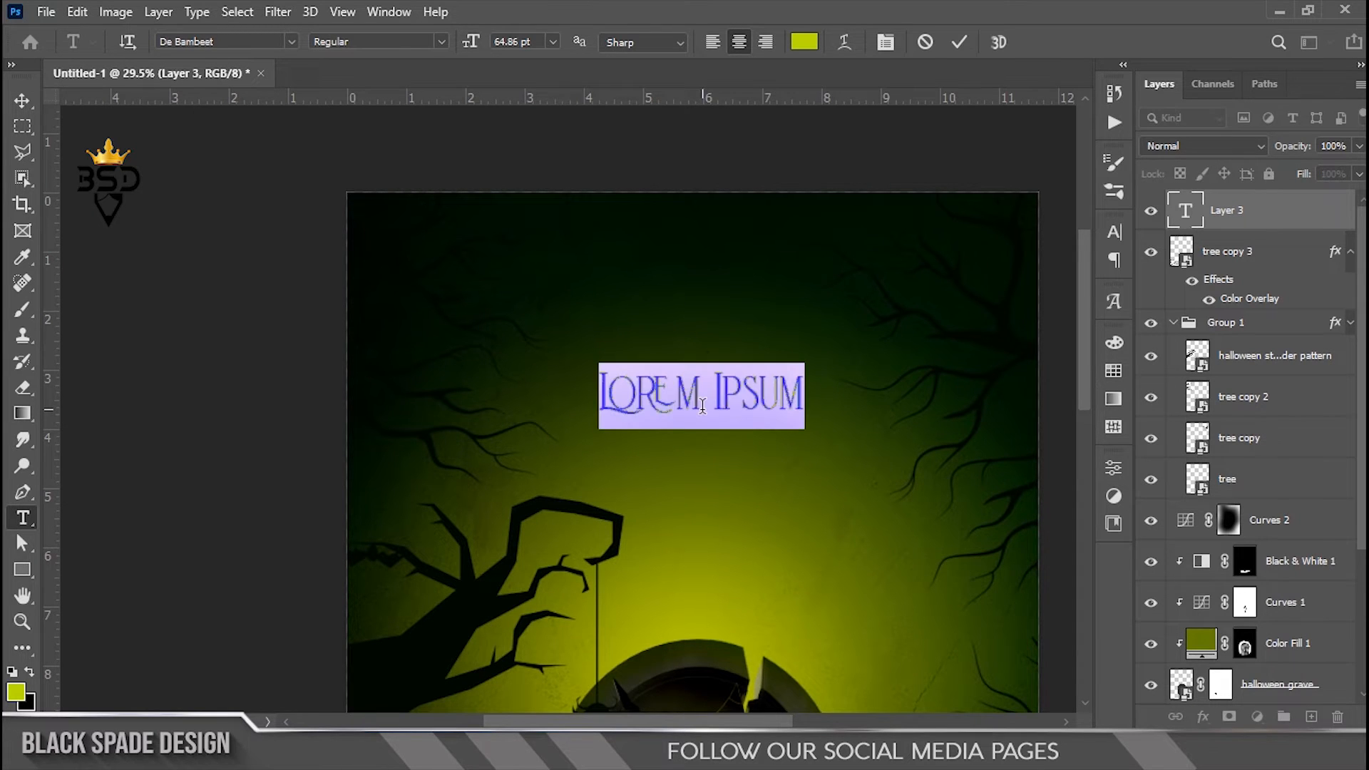
pyautogui.write('HALLOWEN')
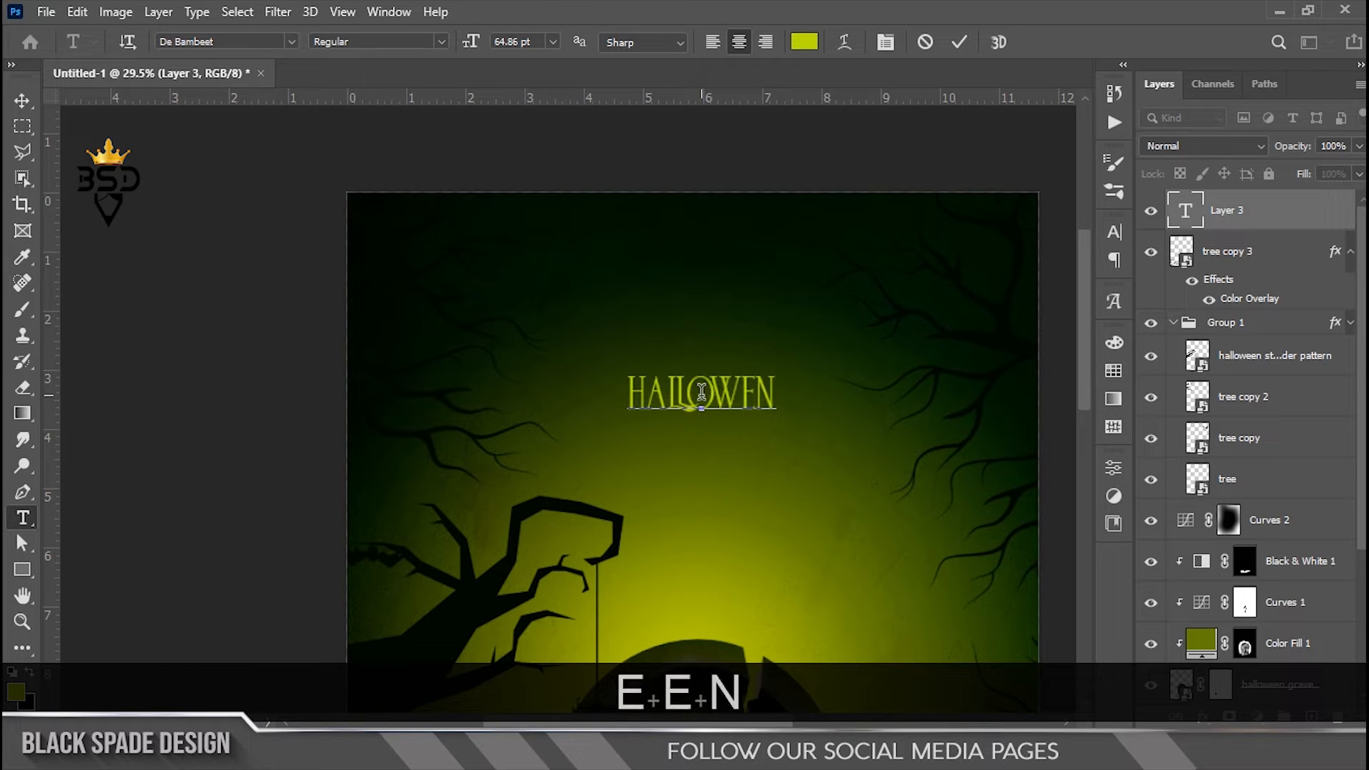
# - Set the whole HALLOWEEN title in the Hello Monster font at 113 pt and commit the text
pyautogui.hotkey('ctrl', 'a')
pyautogui.click(885, 43)
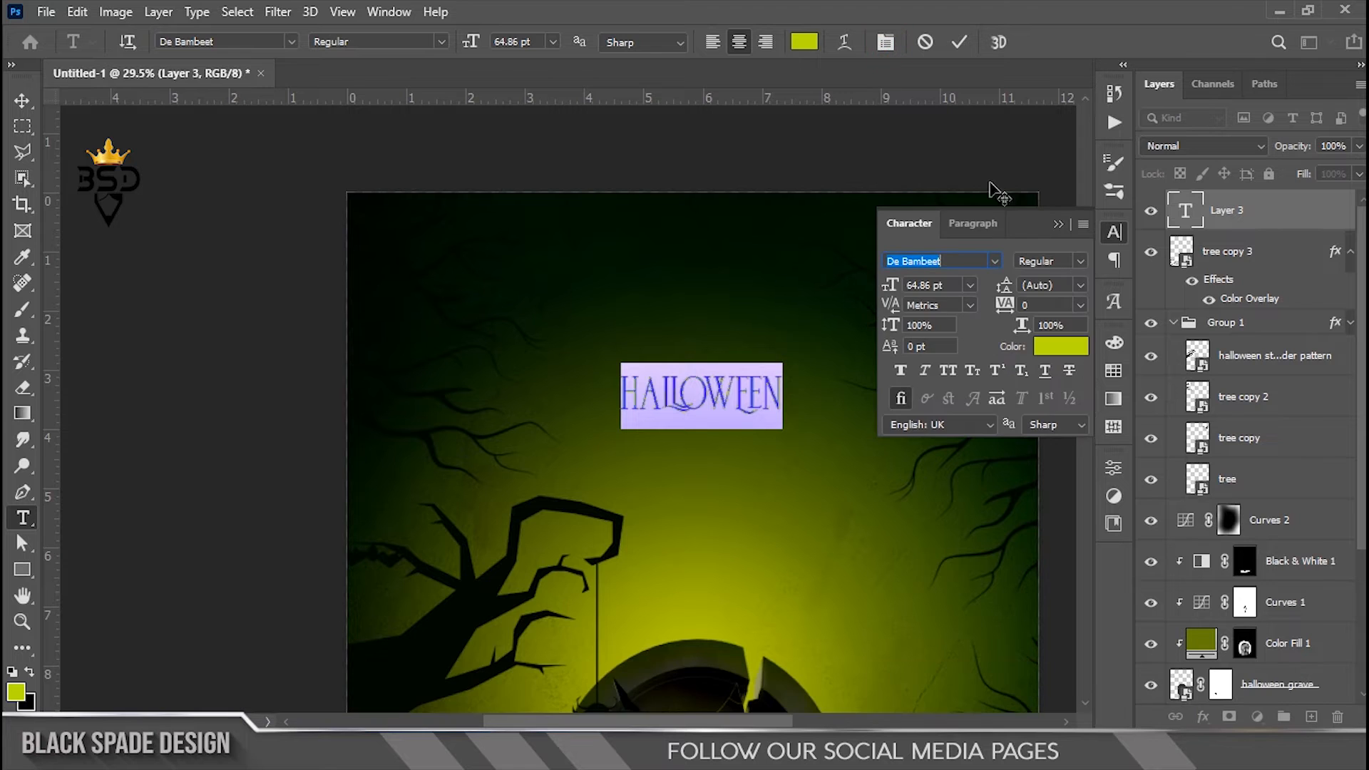
pyautogui.click(998, 261)
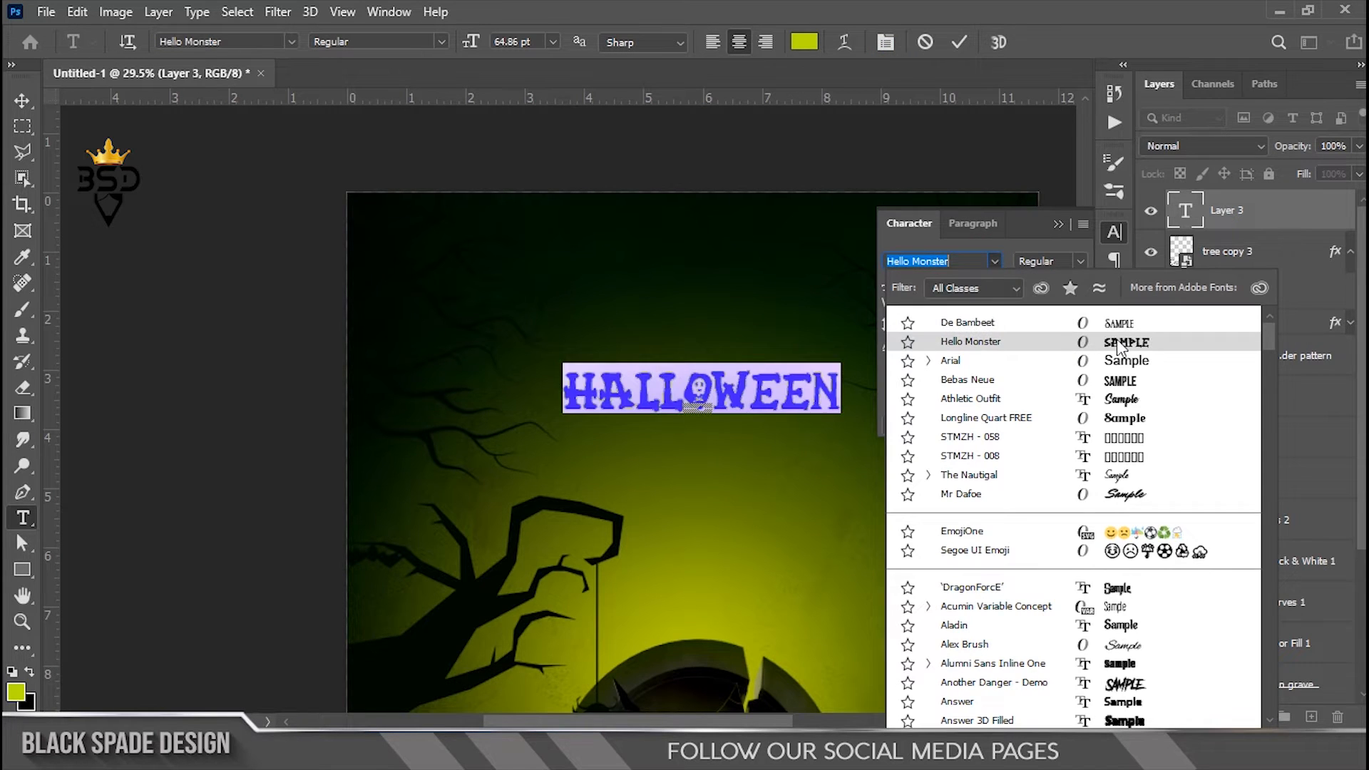
pyautogui.click(1025, 342)
pyautogui.moveTo(896, 286); pyautogui.dragTo(946, 283)
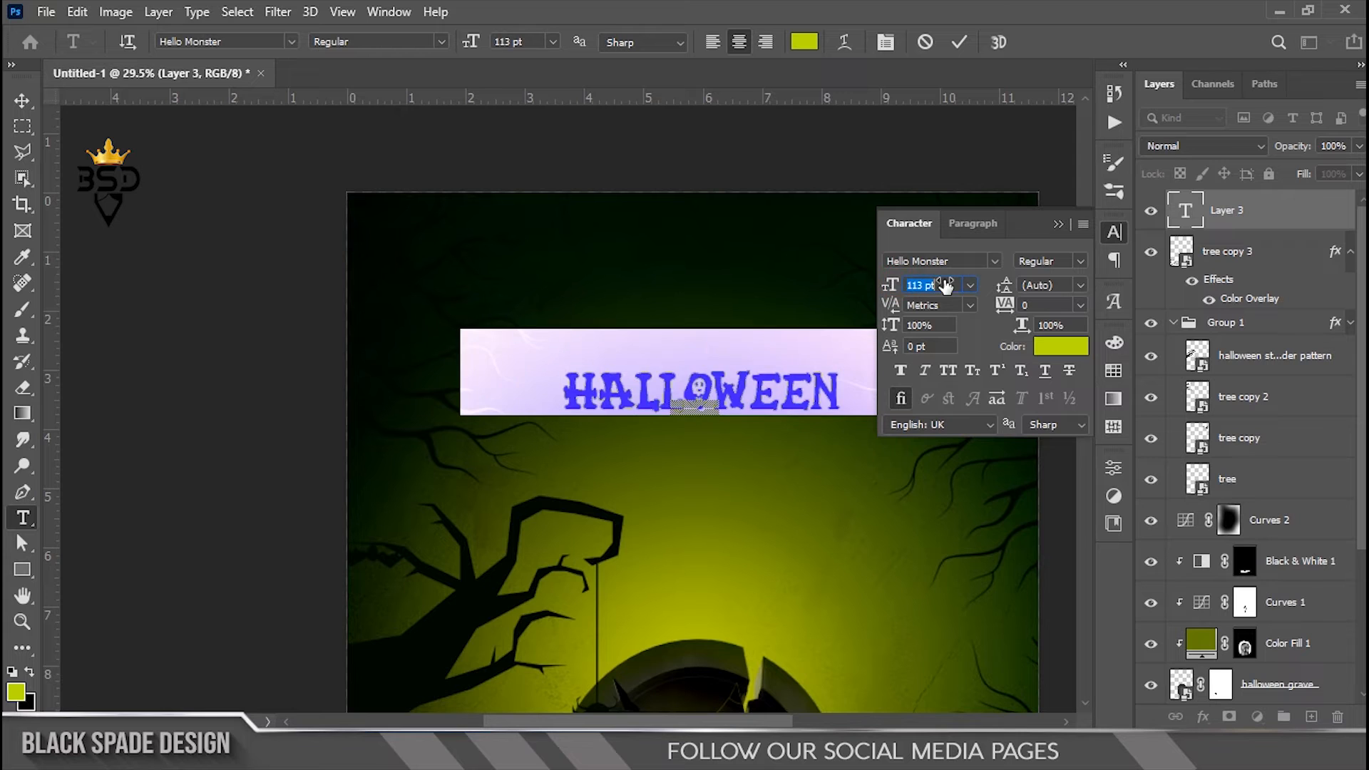
pyautogui.click(956, 45)
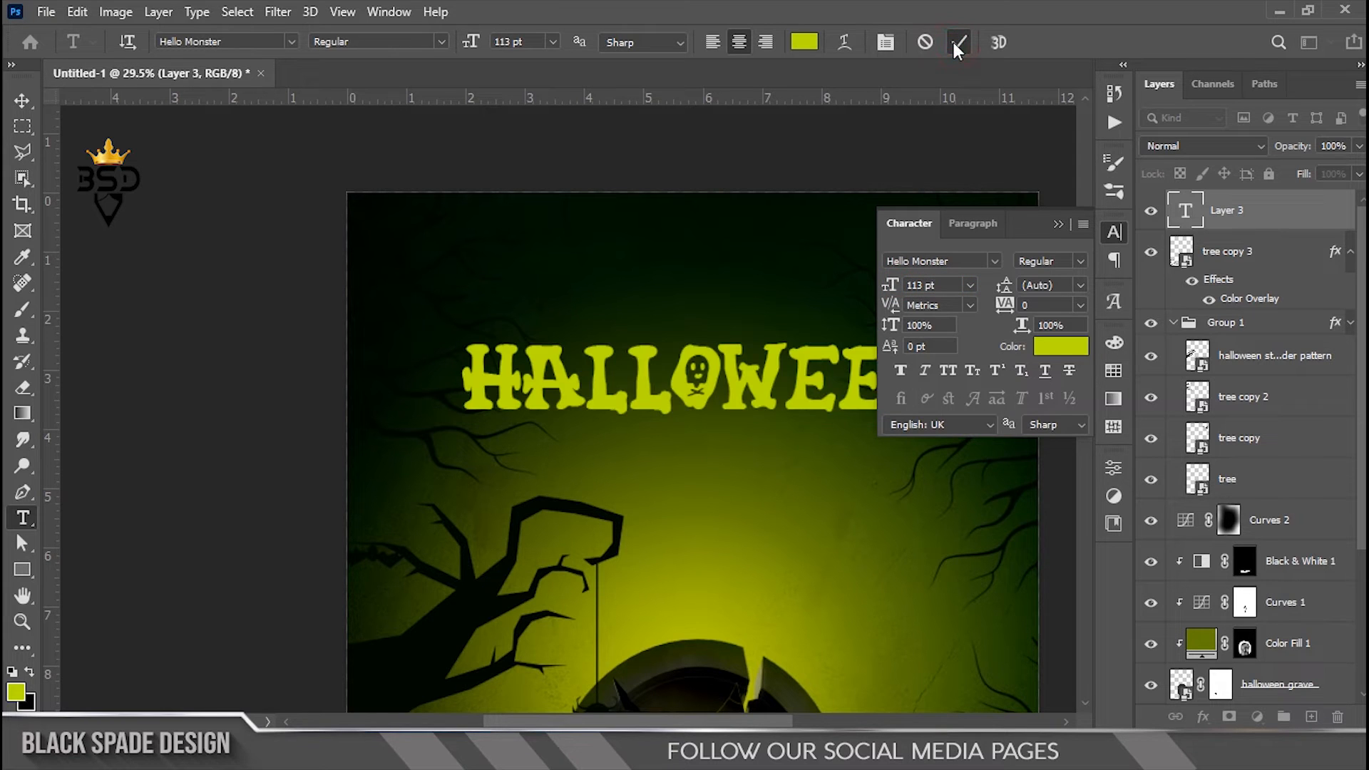
pyautogui.click(1058, 224)
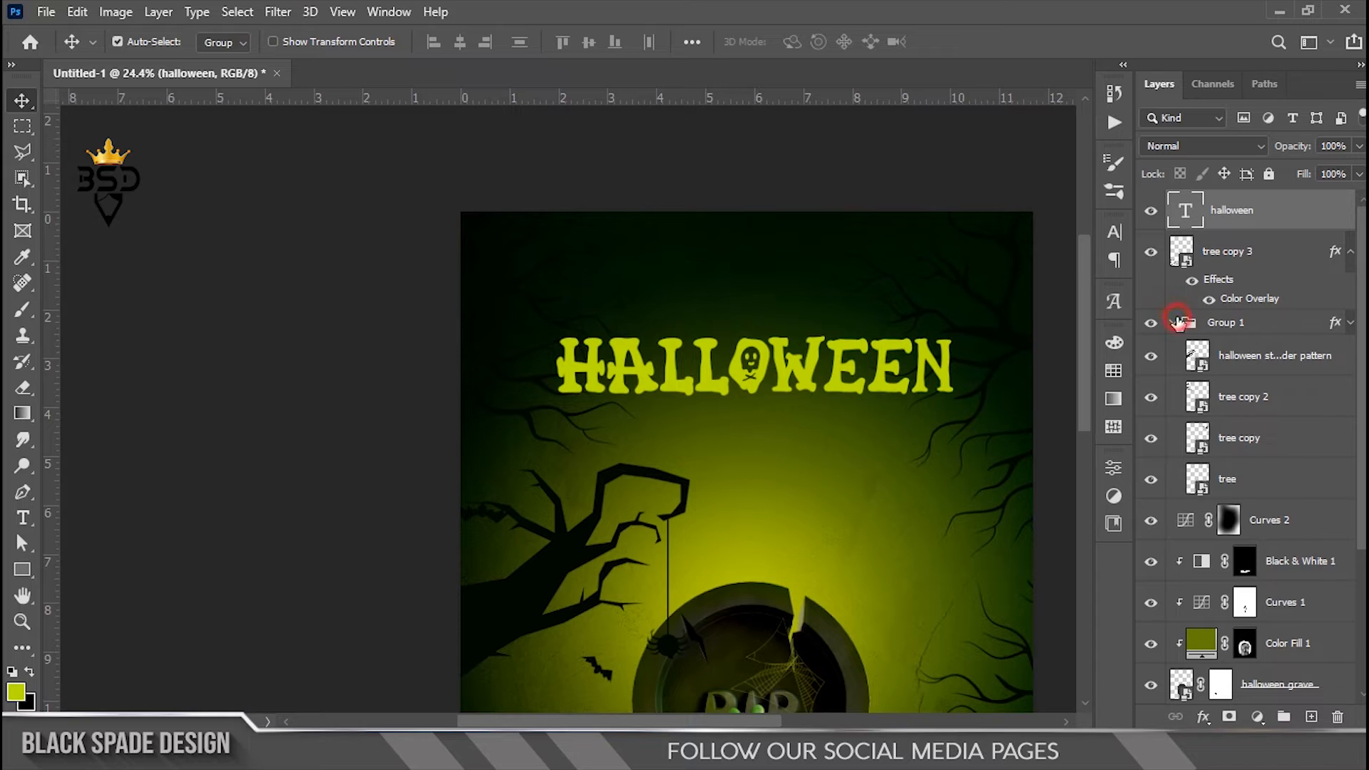
# - Collapse Group 1 and move the halloween text layer beneath it, directly above Curves 2
pyautogui.click(1178, 322)
pyautogui.moveTo(1241, 224); pyautogui.dragTo(1261, 364)
pyautogui.moveTo(1257, 305); pyautogui.dragTo(1261, 311)
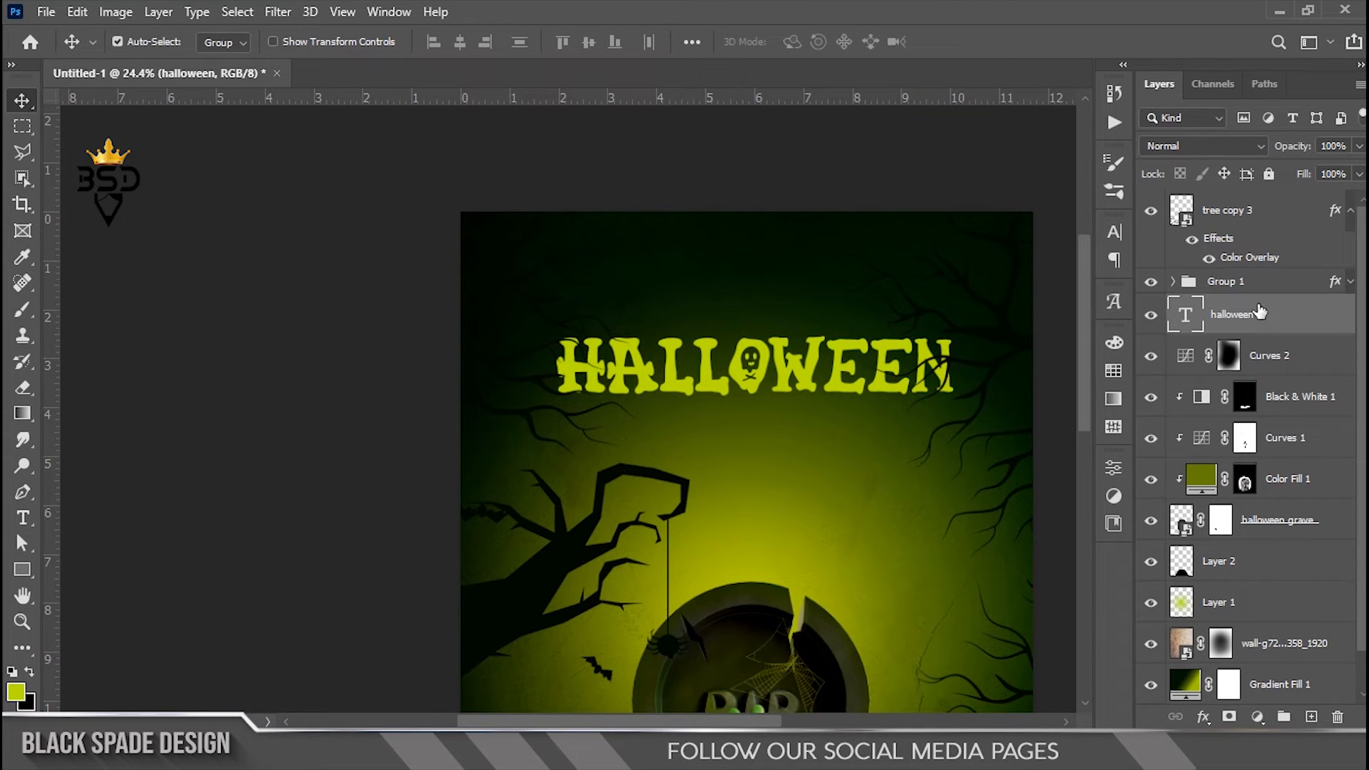
# - Enlarge the HALLOWEEN title slightly about its centre and commit the transform
pyautogui.scroll(4, 760, 379)
pyautogui.moveTo(765, 366); pyautogui.dragTo(574, 353)
pyautogui.scroll(-3, 580, 361)
pyautogui.scroll(-3, 575, 354)
pyautogui.scroll(2, 575, 354)
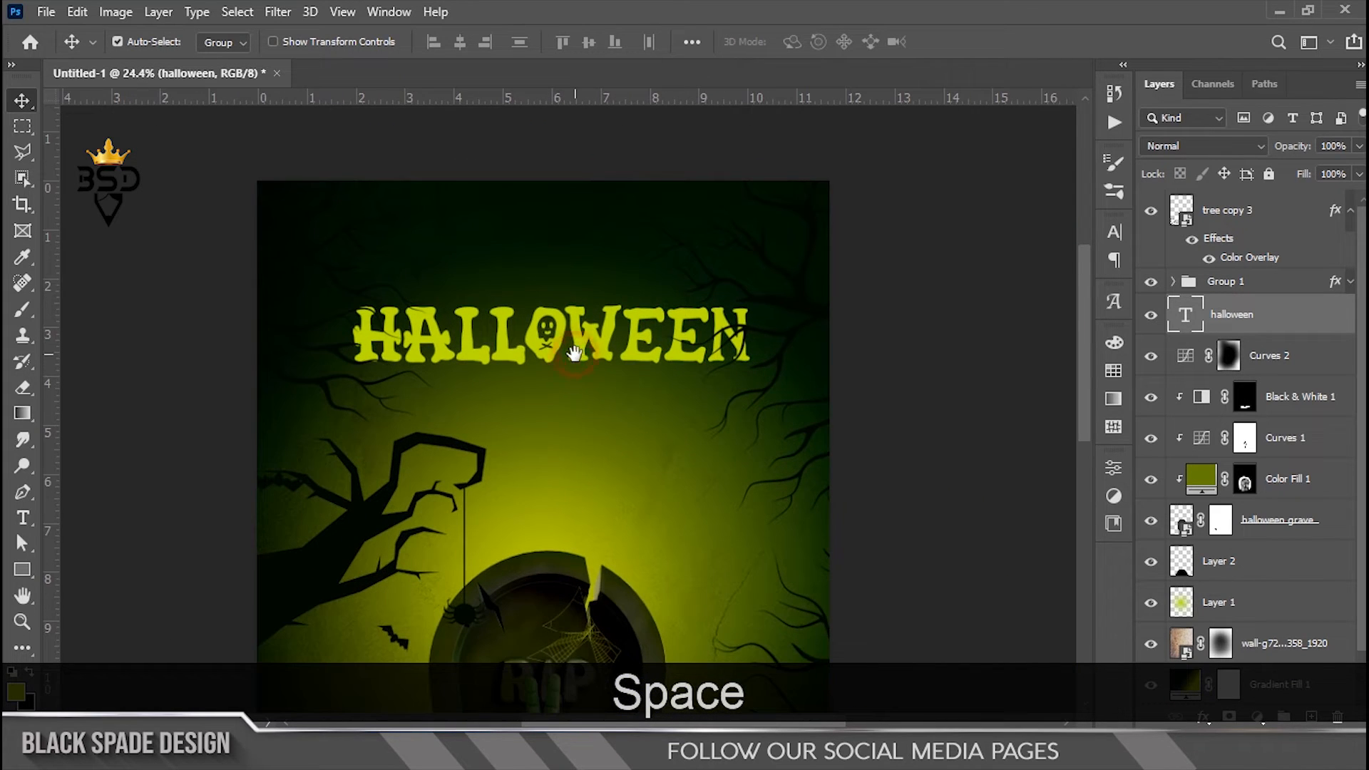
pyautogui.scroll(-1, 575, 354)
pyautogui.hotkey('ctrl', 't')
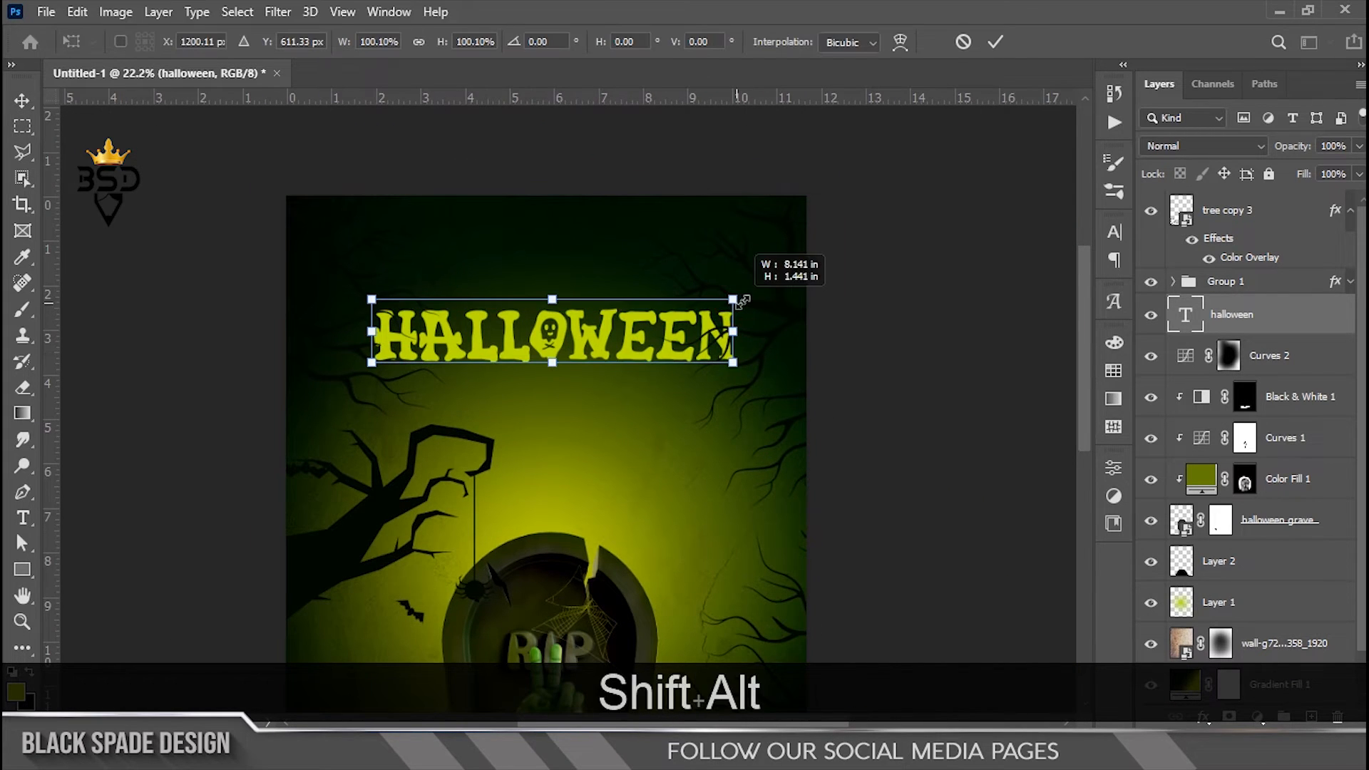
pyautogui.moveTo(742, 301); pyautogui.dragTo(747, 300)
pyautogui.press('Return')
pyautogui.scroll(-3, 554, 314)
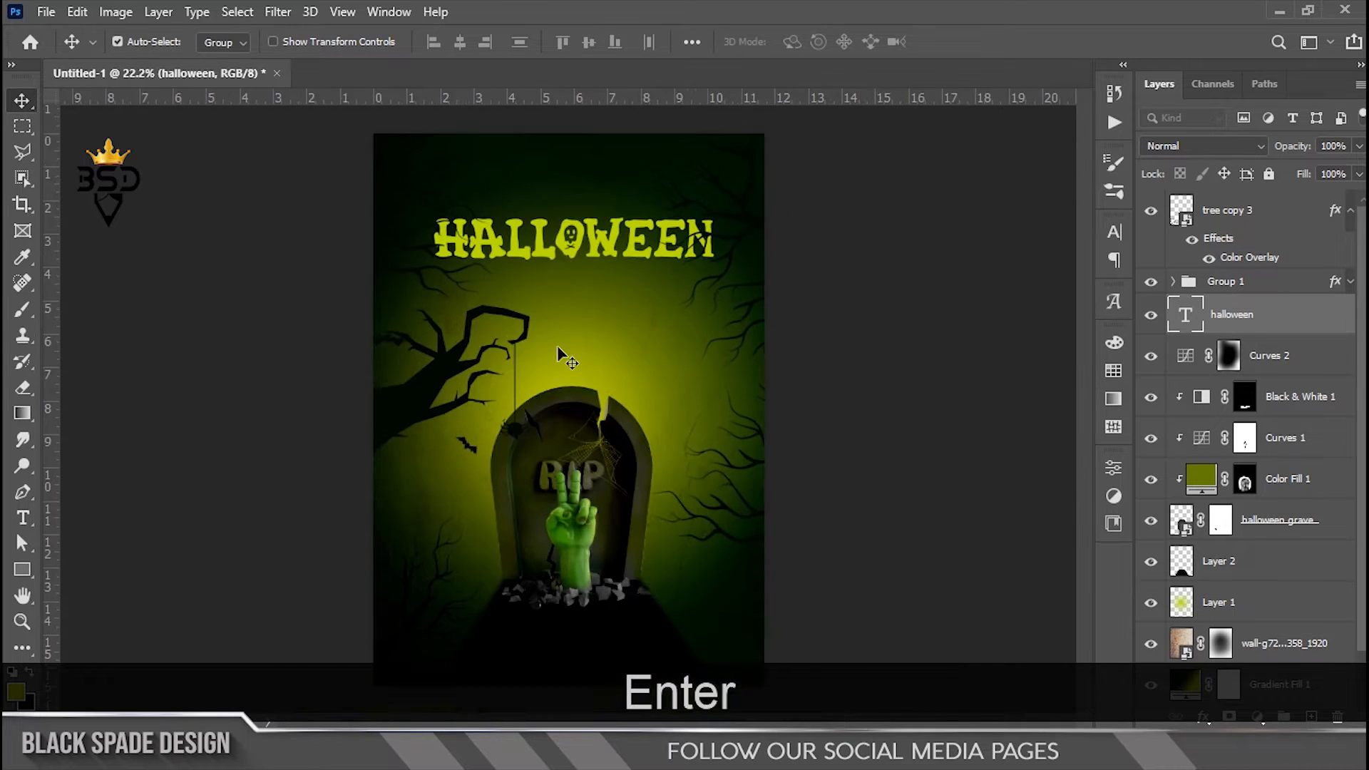
# - Scale the halloween style tree spider pattern layer down to about 18.8% and move it slightly lower and to the left
pyautogui.scroll(3, 480, 296)
pyautogui.moveTo(482, 344); pyautogui.dragTo(546, 259)
pyautogui.rightClick(467, 308)
pyautogui.click(497, 336)
pyautogui.hotkey('ctrl', 't')
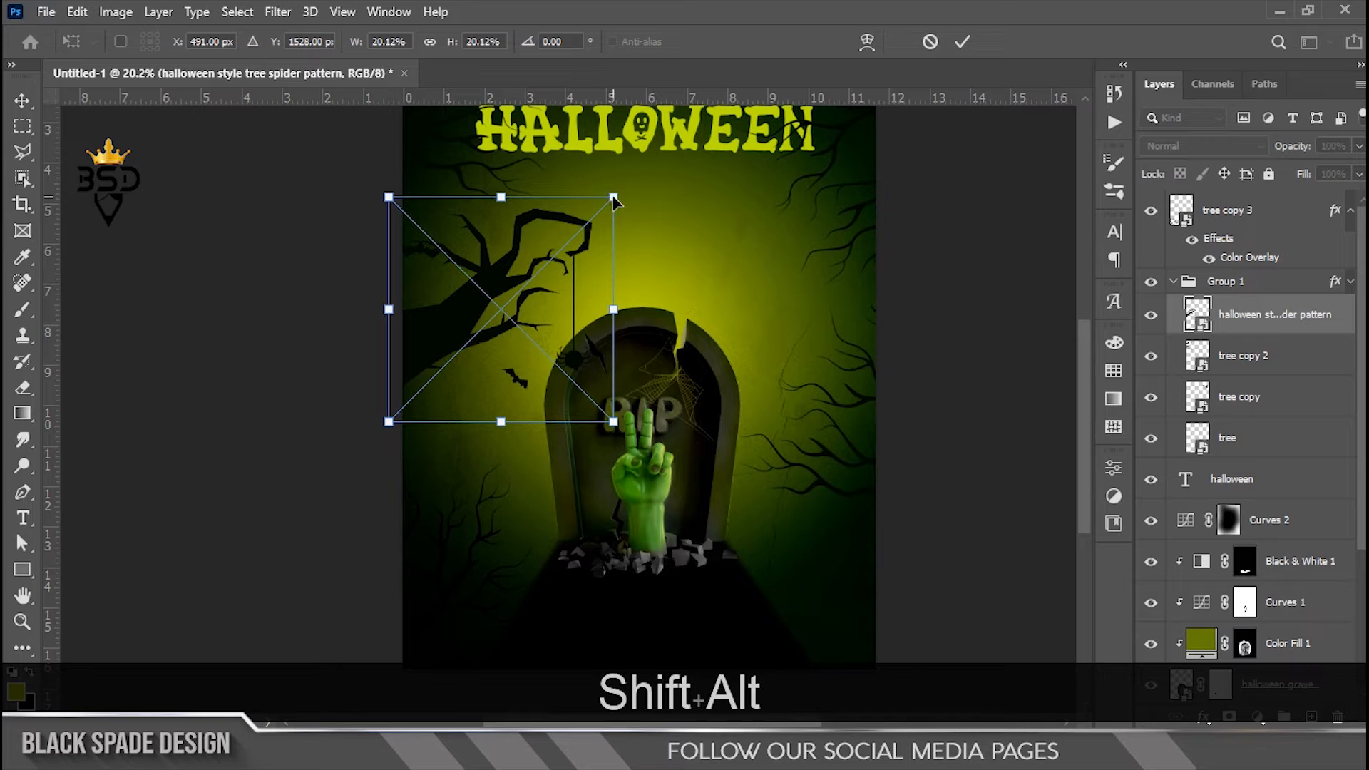
pyautogui.moveTo(612, 196); pyautogui.dragTo(602, 207)
pyautogui.moveTo(503, 310); pyautogui.dragTo(484, 345)
pyautogui.press('Return')
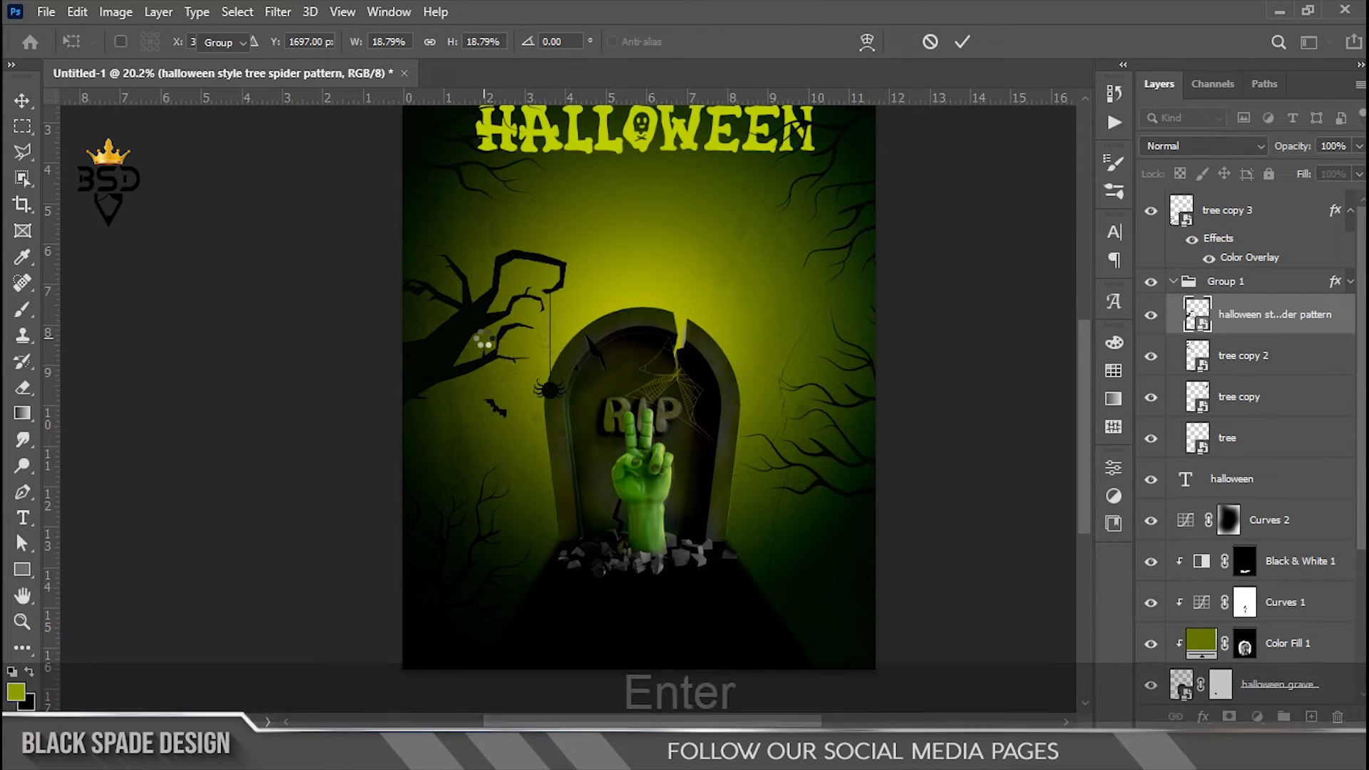
# - Add a new text line reading "party celebration" just below the HALLOWEEN title
pyautogui.scroll(2, 522, 292)
pyautogui.scroll(2, 521, 293)
pyautogui.press('space')
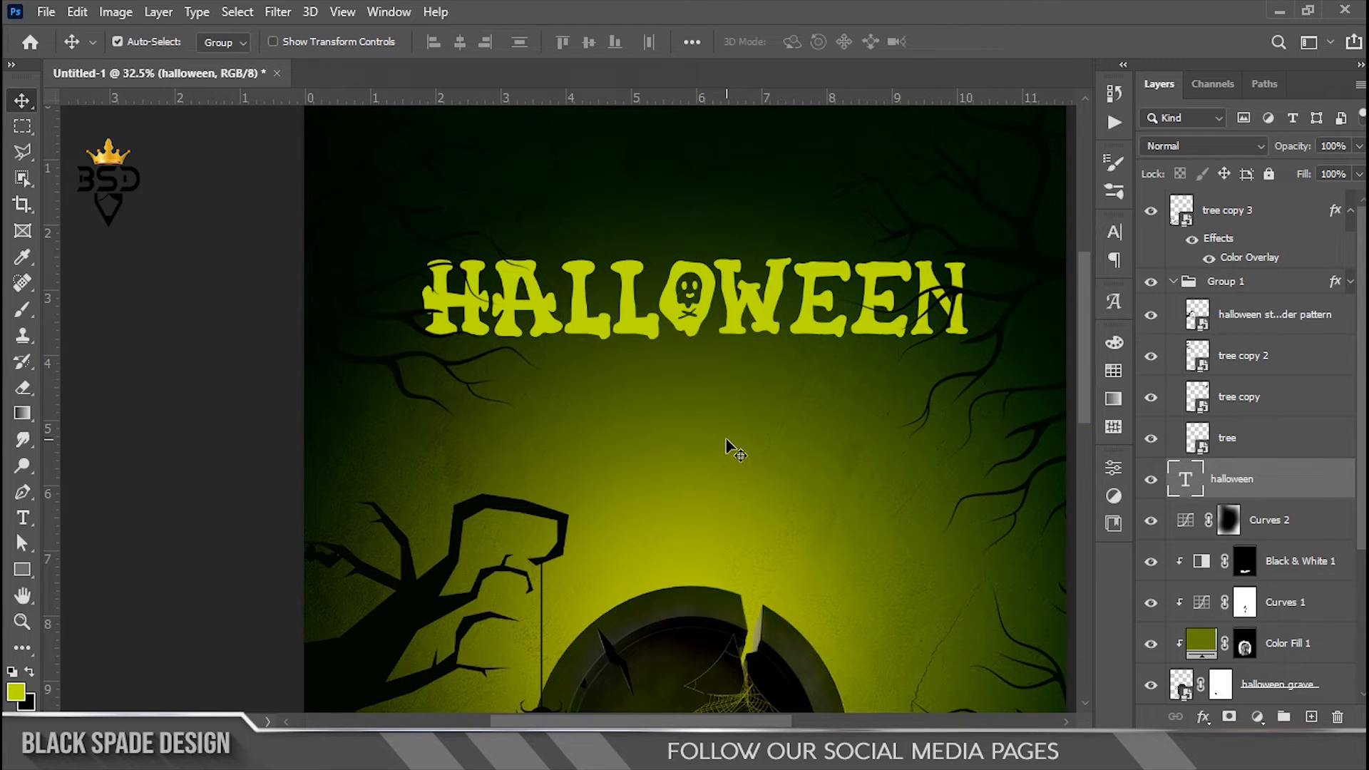
pyautogui.press('t')
pyautogui.click(673, 406)
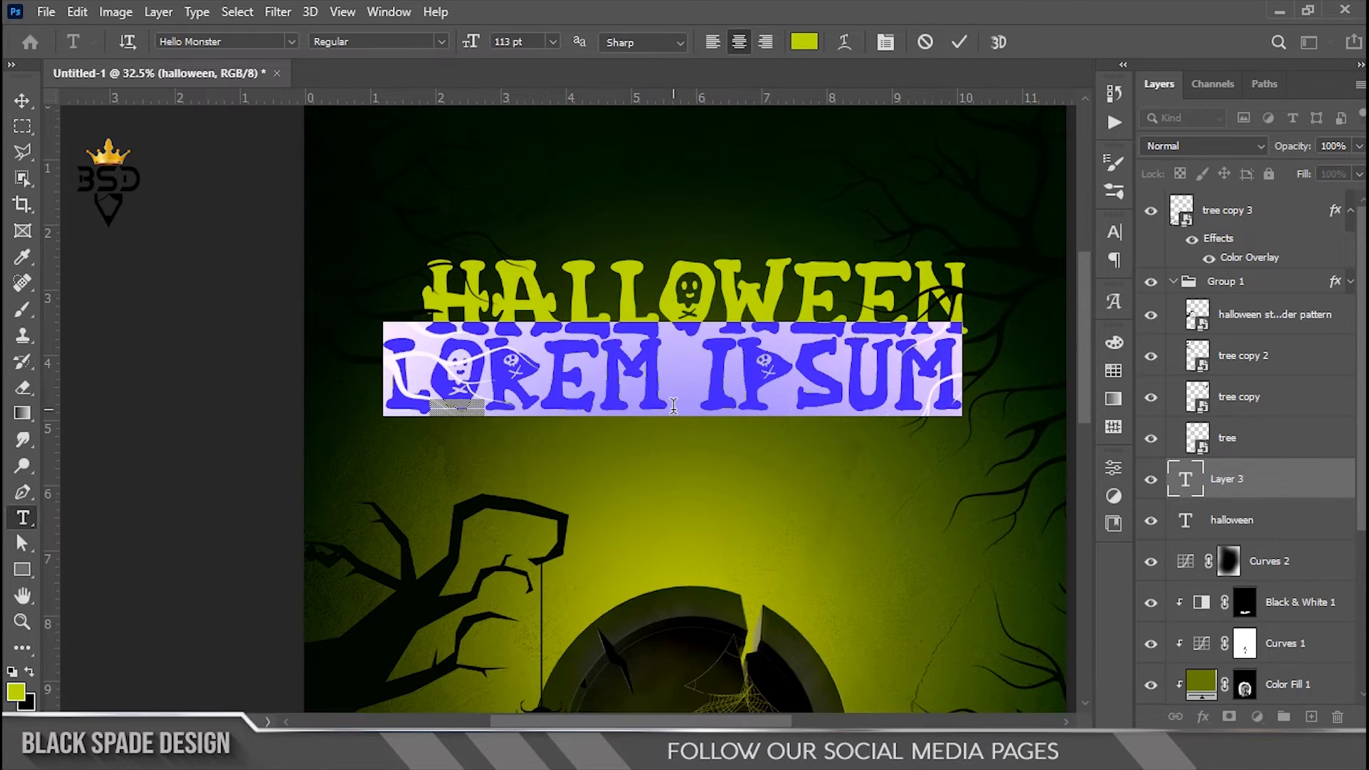
pyautogui.write('party')
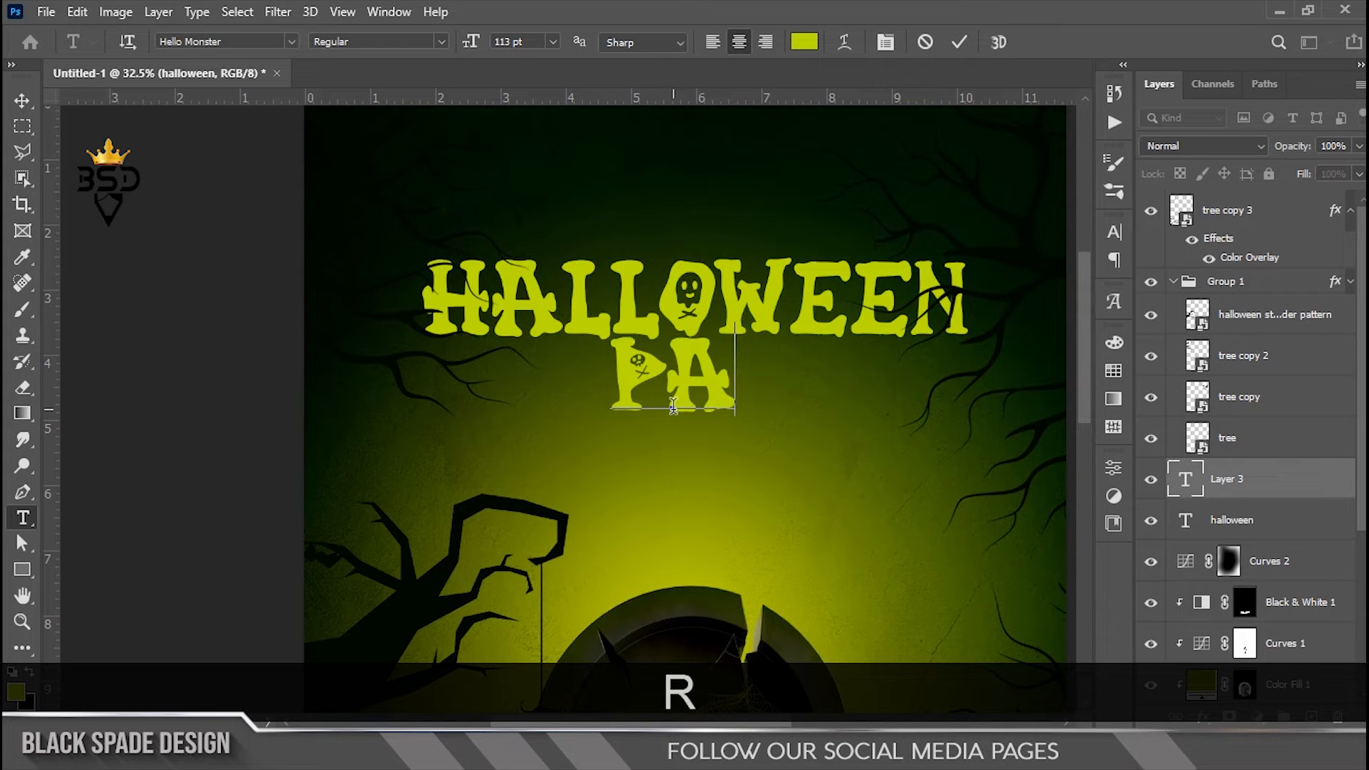
pyautogui.write(' celebra')
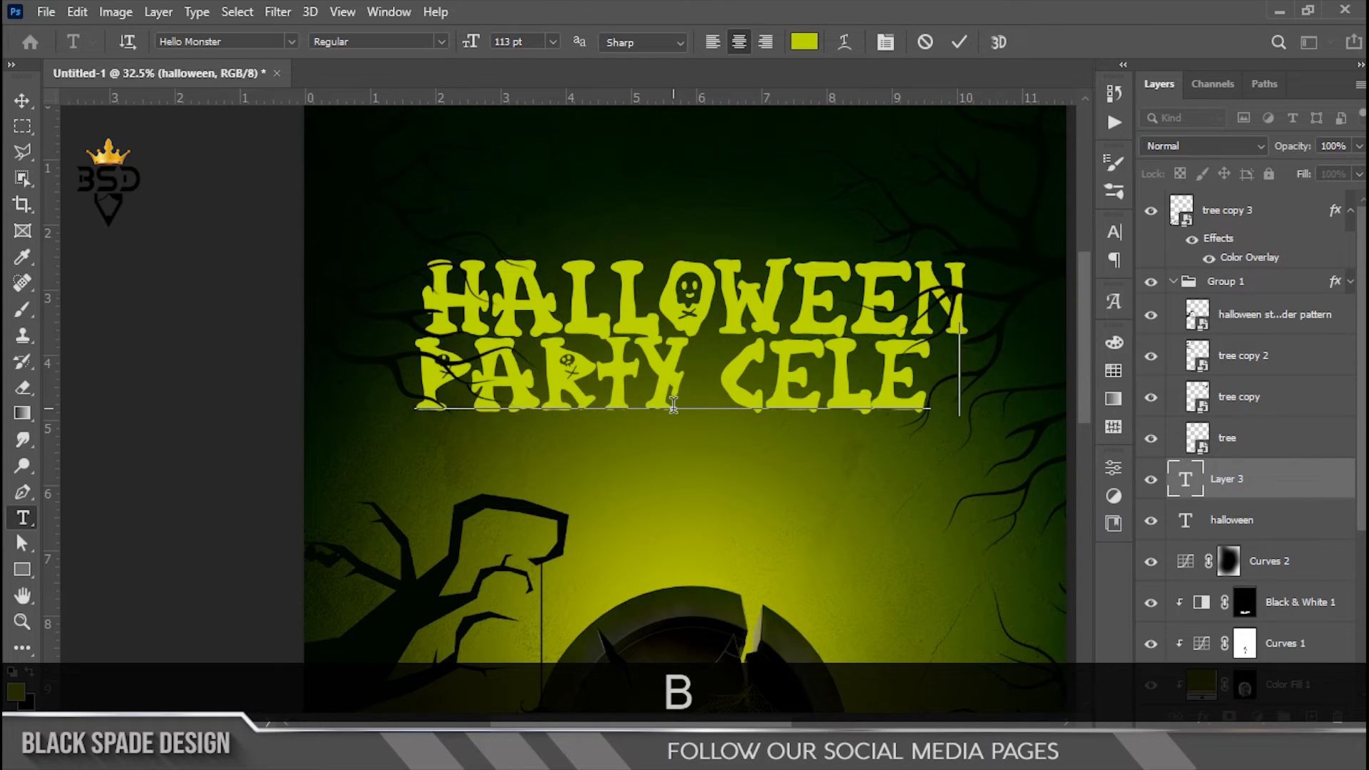
pyautogui.write('tion')
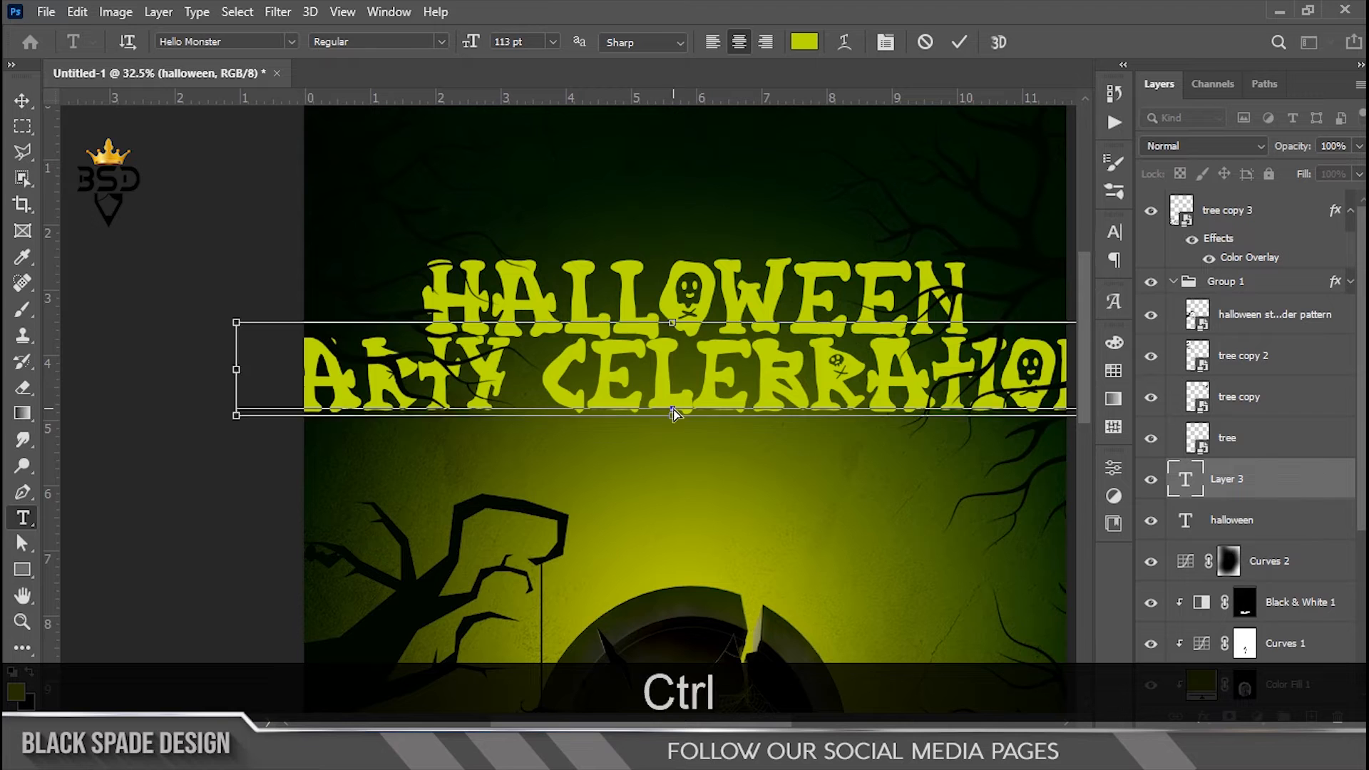
# - Set the whole party celebration line in the De Bambeet font at 79 pt
pyautogui.hotkey('ctrl', 'a')
pyautogui.click(885, 42)
pyautogui.click(995, 261)
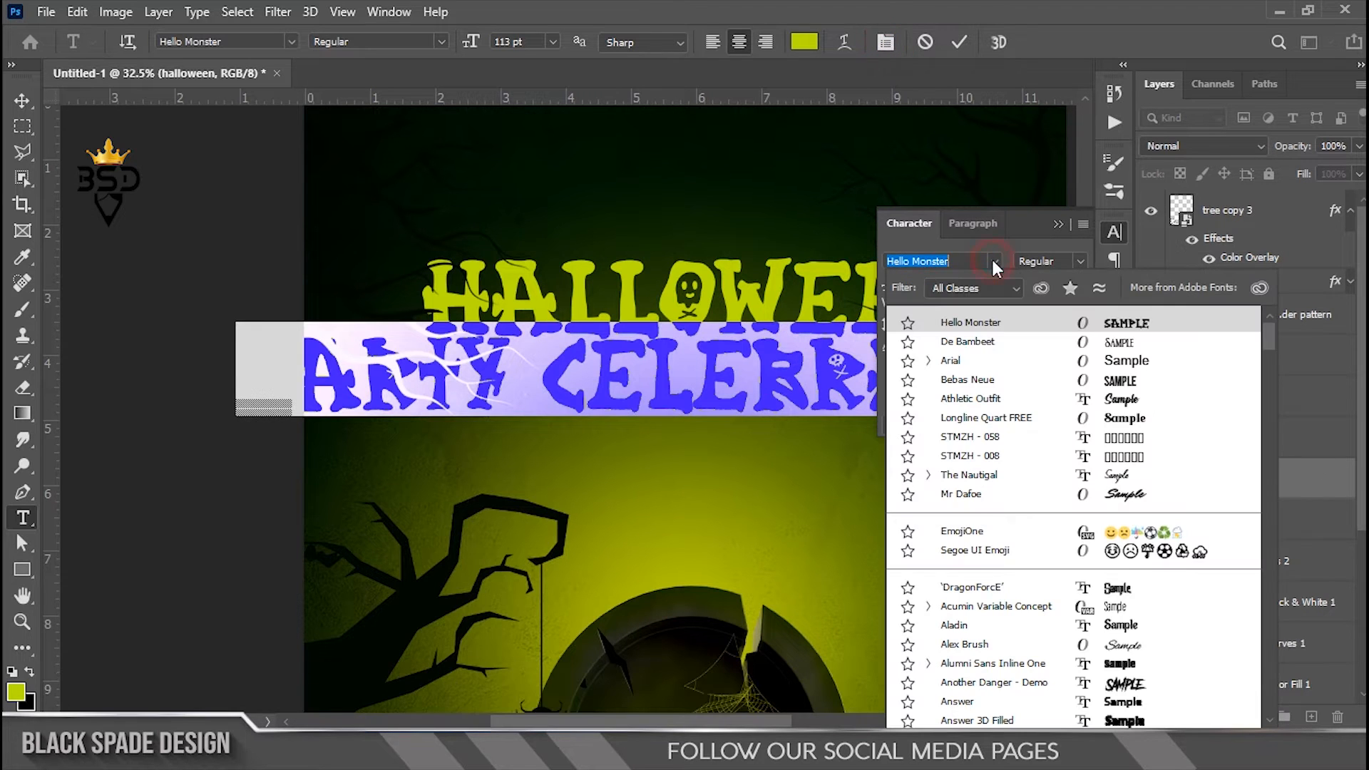
pyautogui.click(971, 342)
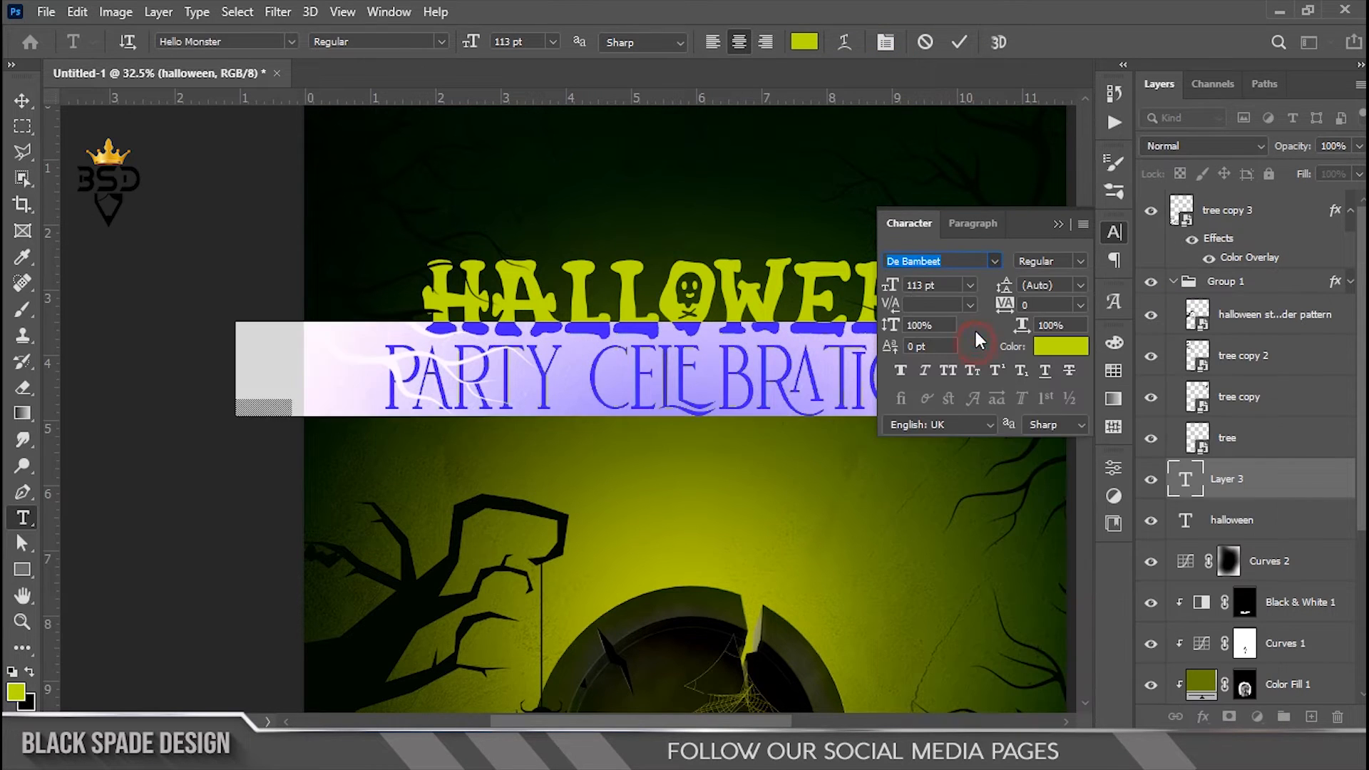
pyautogui.moveTo(894, 286); pyautogui.dragTo(869, 289)
# - Colour the party celebration text with the near-black green 010a01 sampled from the tree and commit the text
pyautogui.click(1067, 350)
pyautogui.click(419, 601)
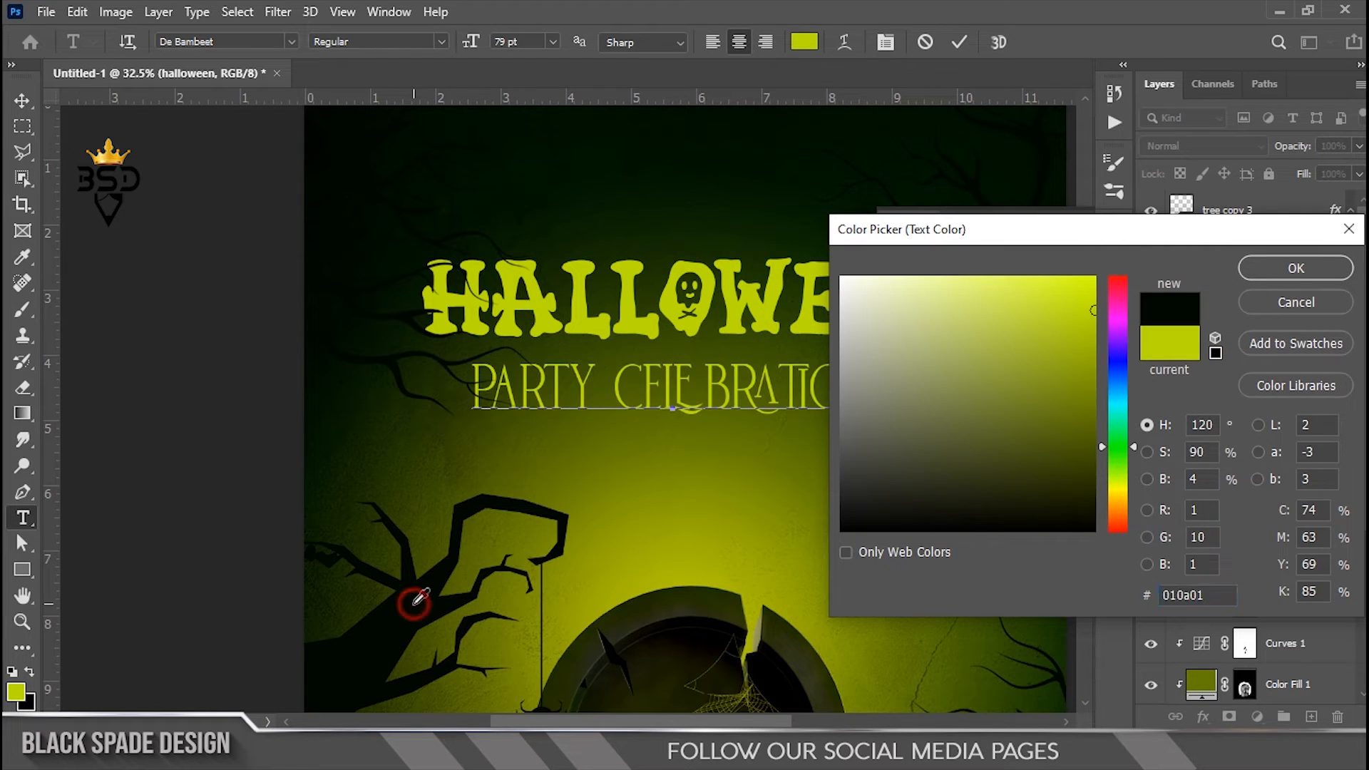
pyautogui.click(1266, 266)
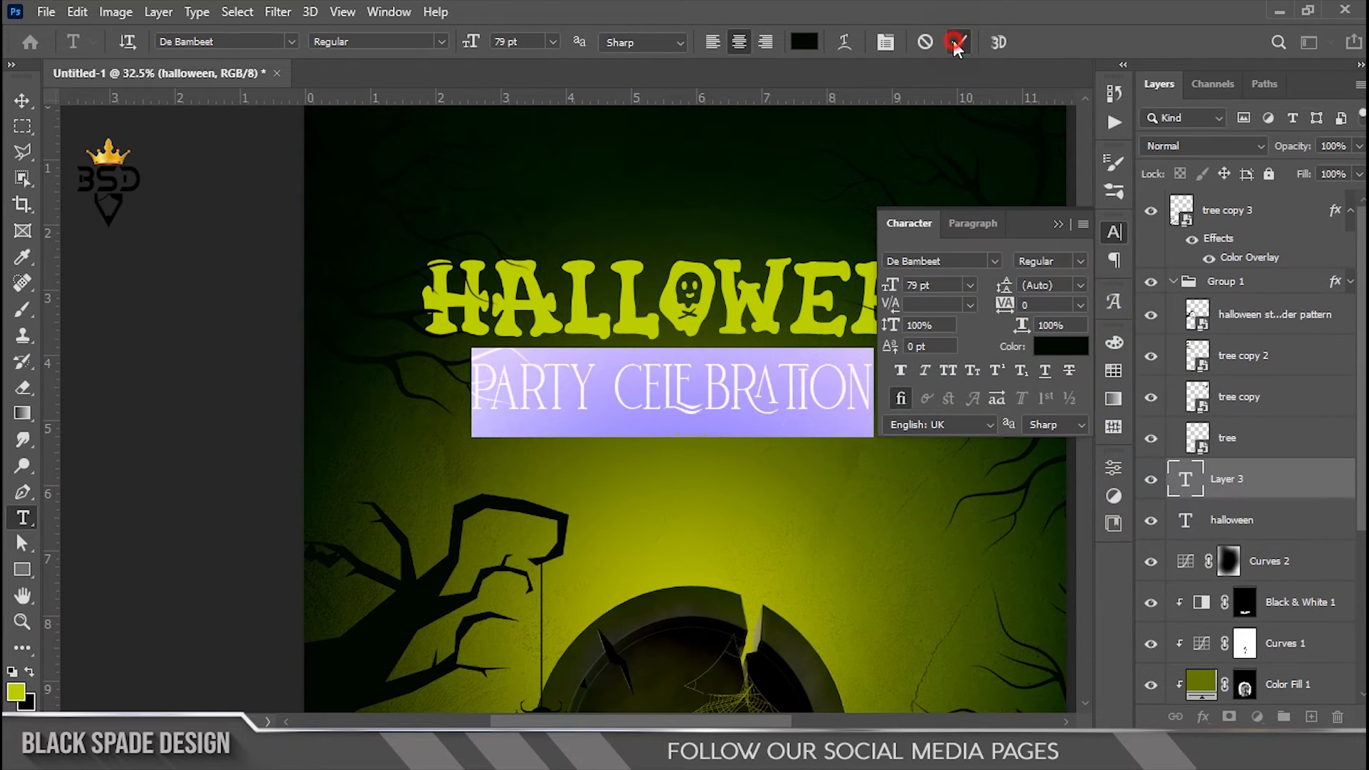
pyautogui.click(955, 42)
pyautogui.click(1059, 224)
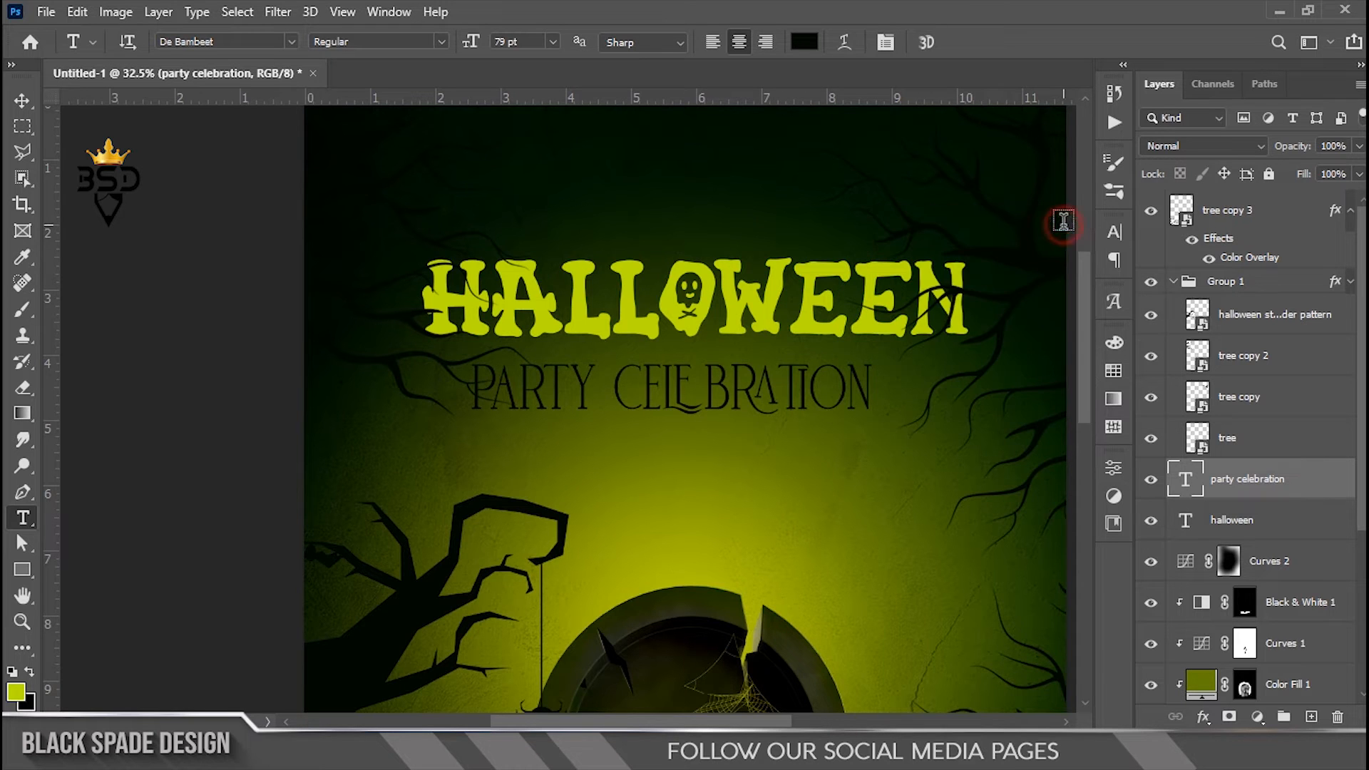
# - Draw a rectangle shape of about 1327 by 206 px around the party celebration text, layered directly above Curves 2
pyautogui.scroll(2, 601, 397)
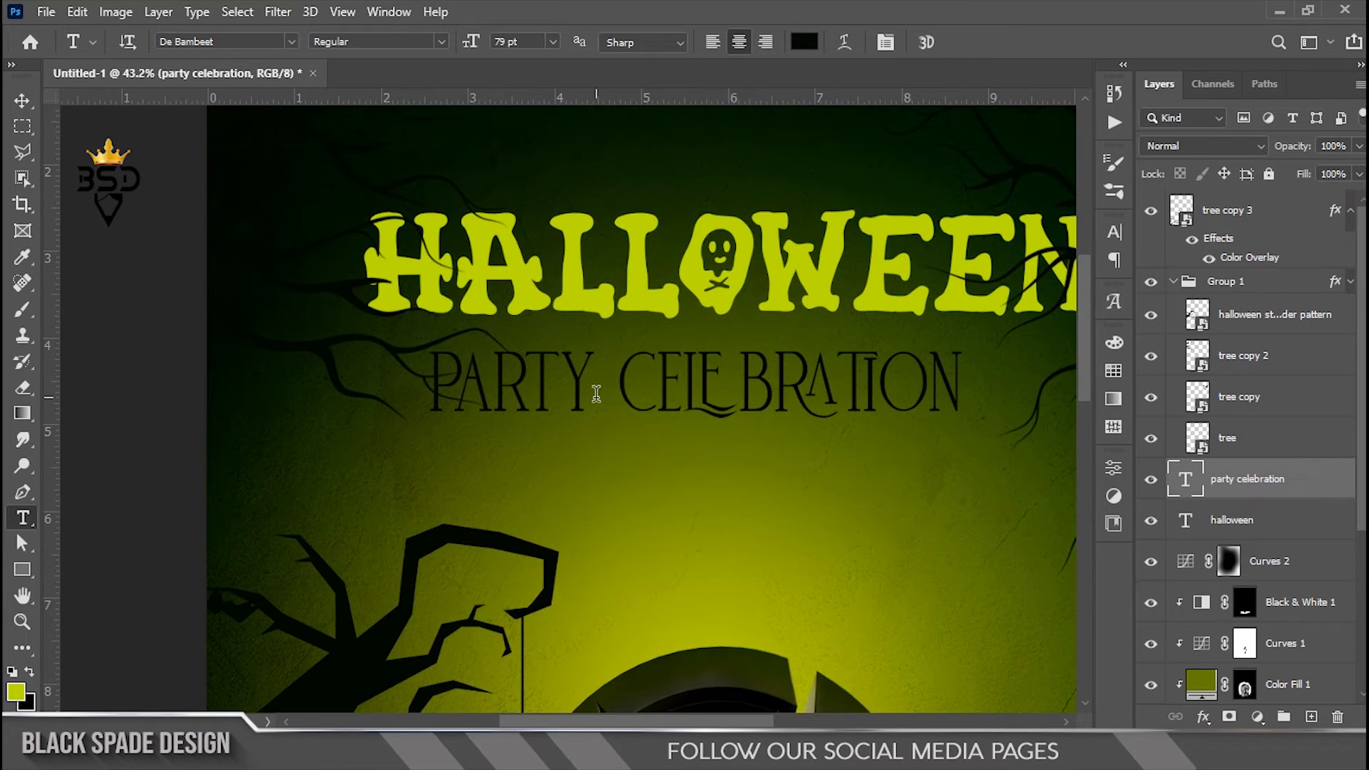
pyautogui.press('v')
pyautogui.click(1261, 568)
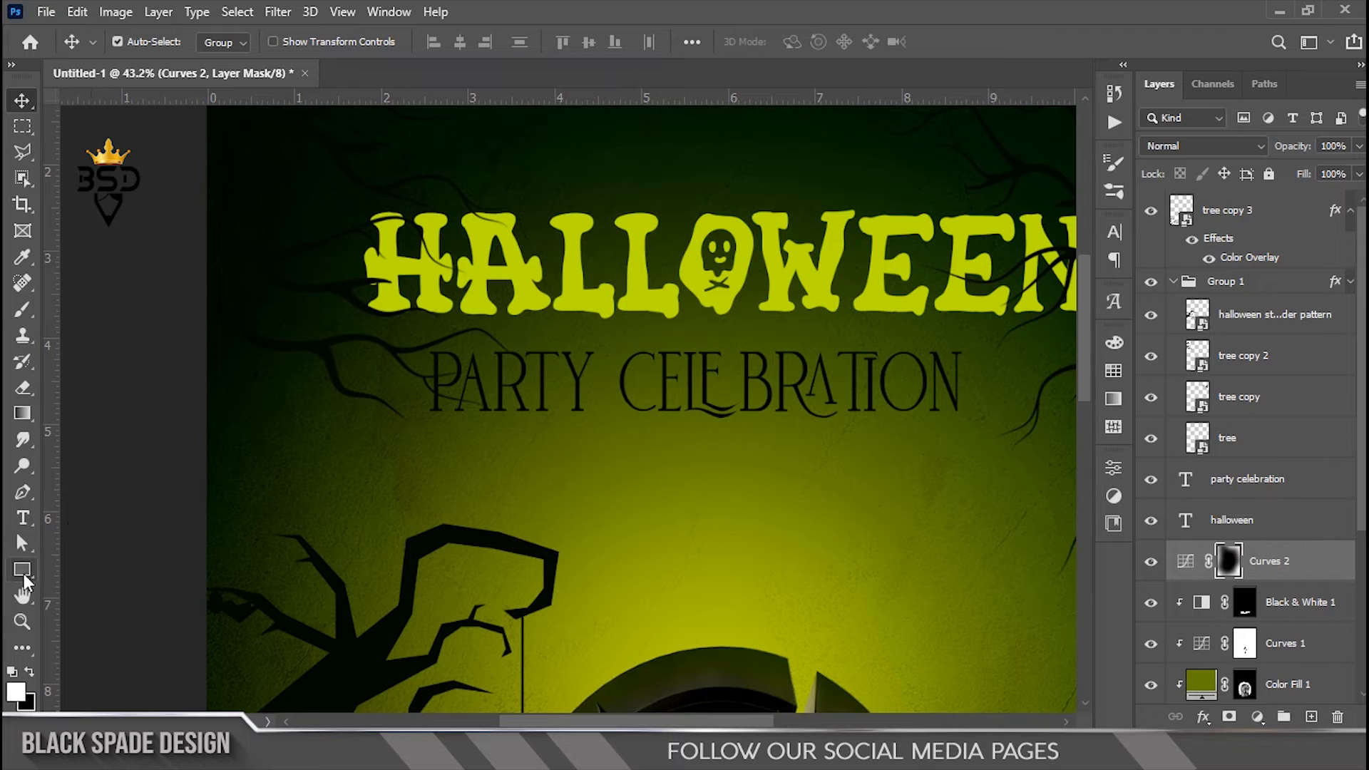
pyautogui.moveTo(22, 574); pyautogui.dragTo(62, 568)
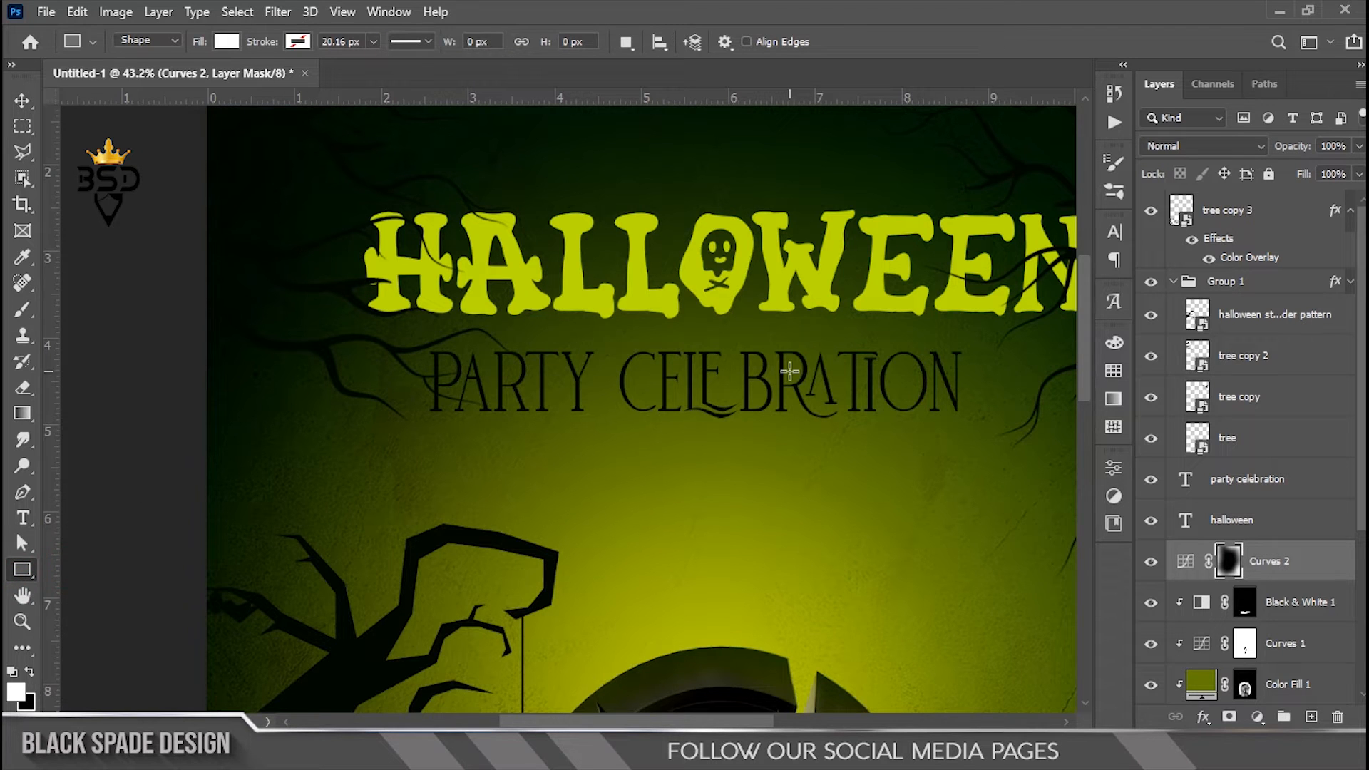
pyautogui.scroll(3, 789, 371)
pyautogui.press('space')
pyautogui.moveTo(825, 368); pyautogui.dragTo(698, 327)
pyautogui.scroll(-2, 685, 326)
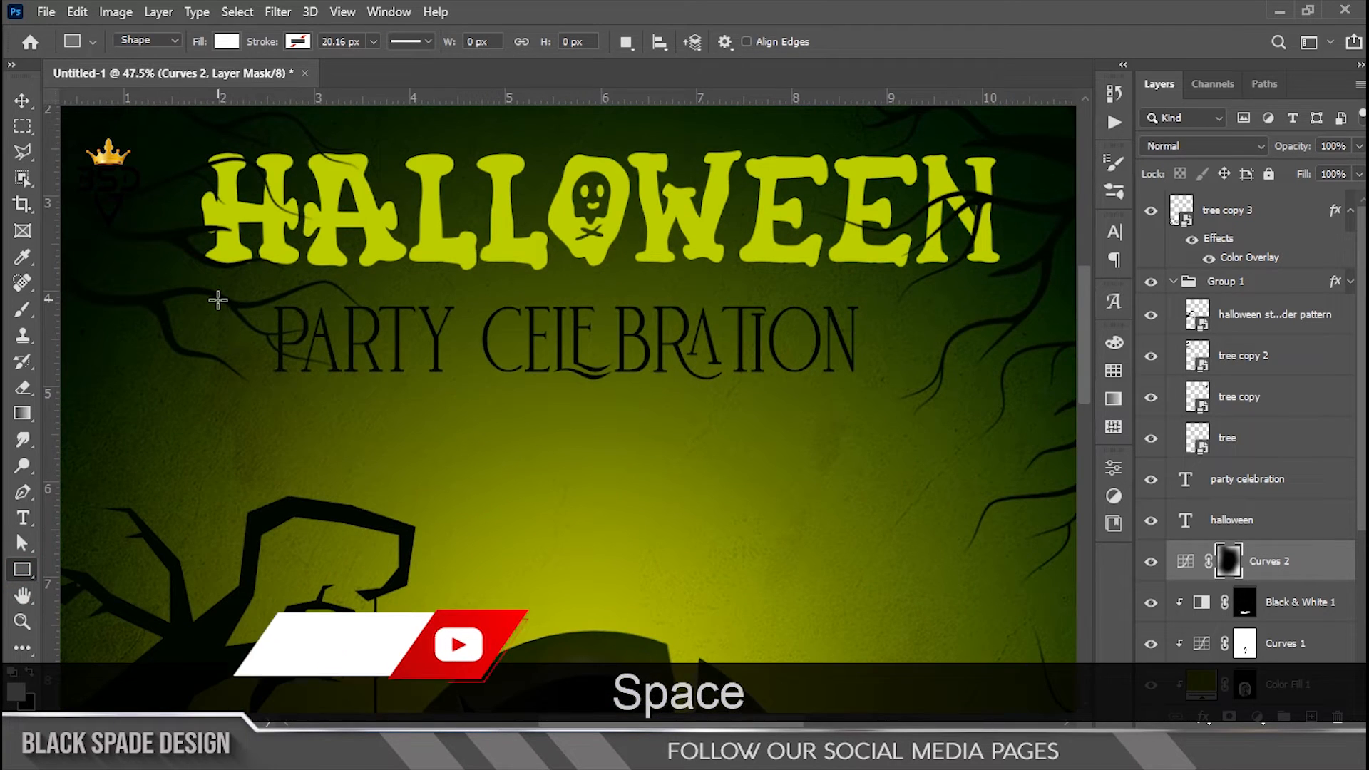
pyautogui.moveTo(255, 295); pyautogui.dragTo(889, 391)
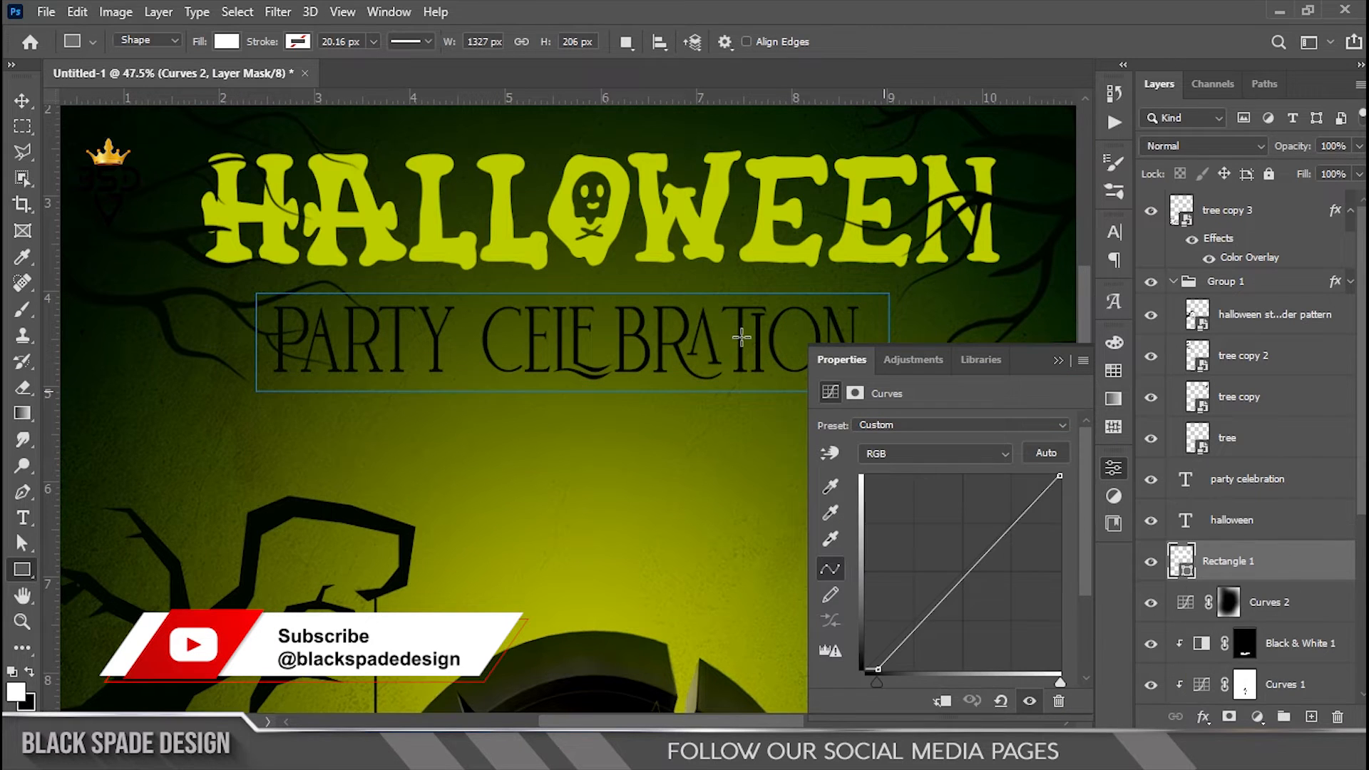
# - Fill Rectangle 1 with the yellow-green bbdd00 sampled from the HALLOWEEN title
pyautogui.doubleClick(1184, 567)
pyautogui.click(652, 221)
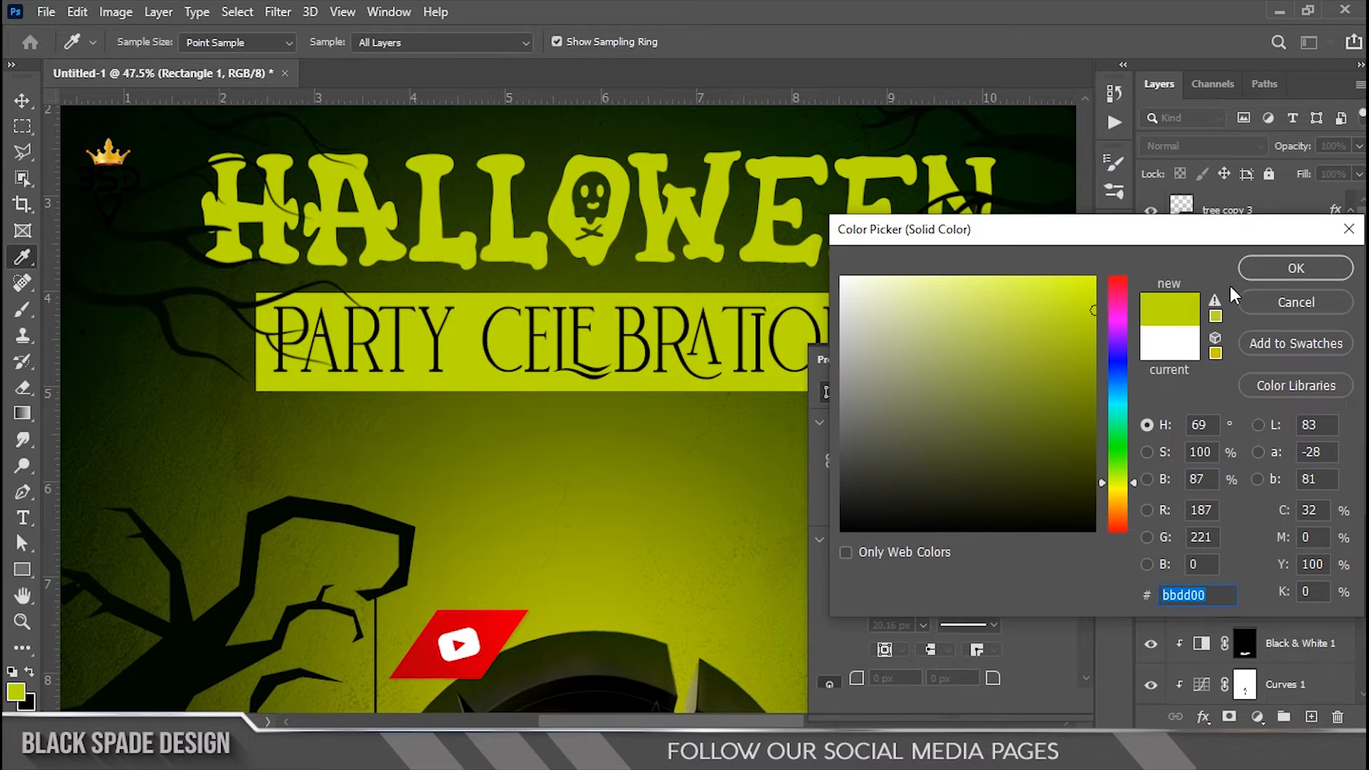
pyautogui.click(1258, 264)
pyautogui.click(1059, 361)
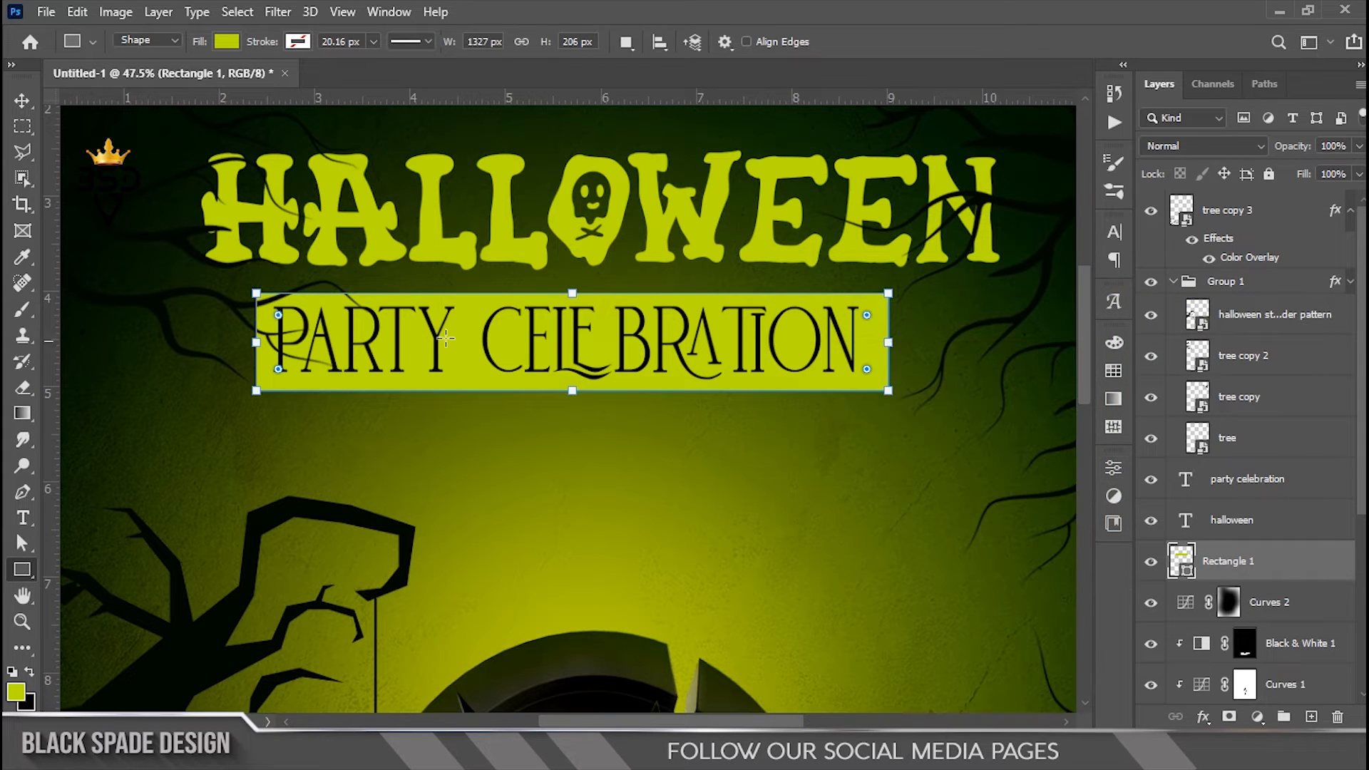
# - Round all four corners of the rectangle behind the party celebration text
pyautogui.scroll(3, 418, 345)
pyautogui.moveTo(275, 277); pyautogui.dragTo(294, 297)
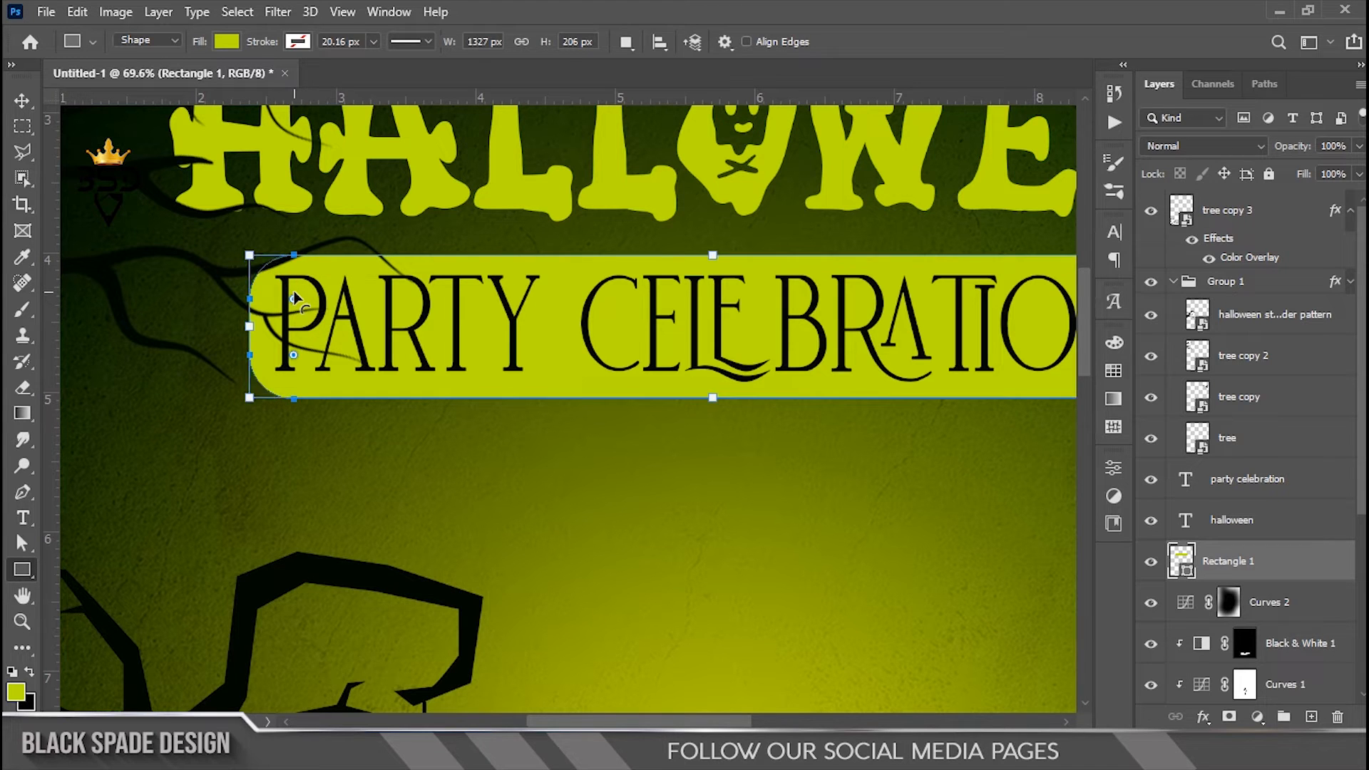
pyautogui.press('v')
pyautogui.scroll(-3, 742, 342)
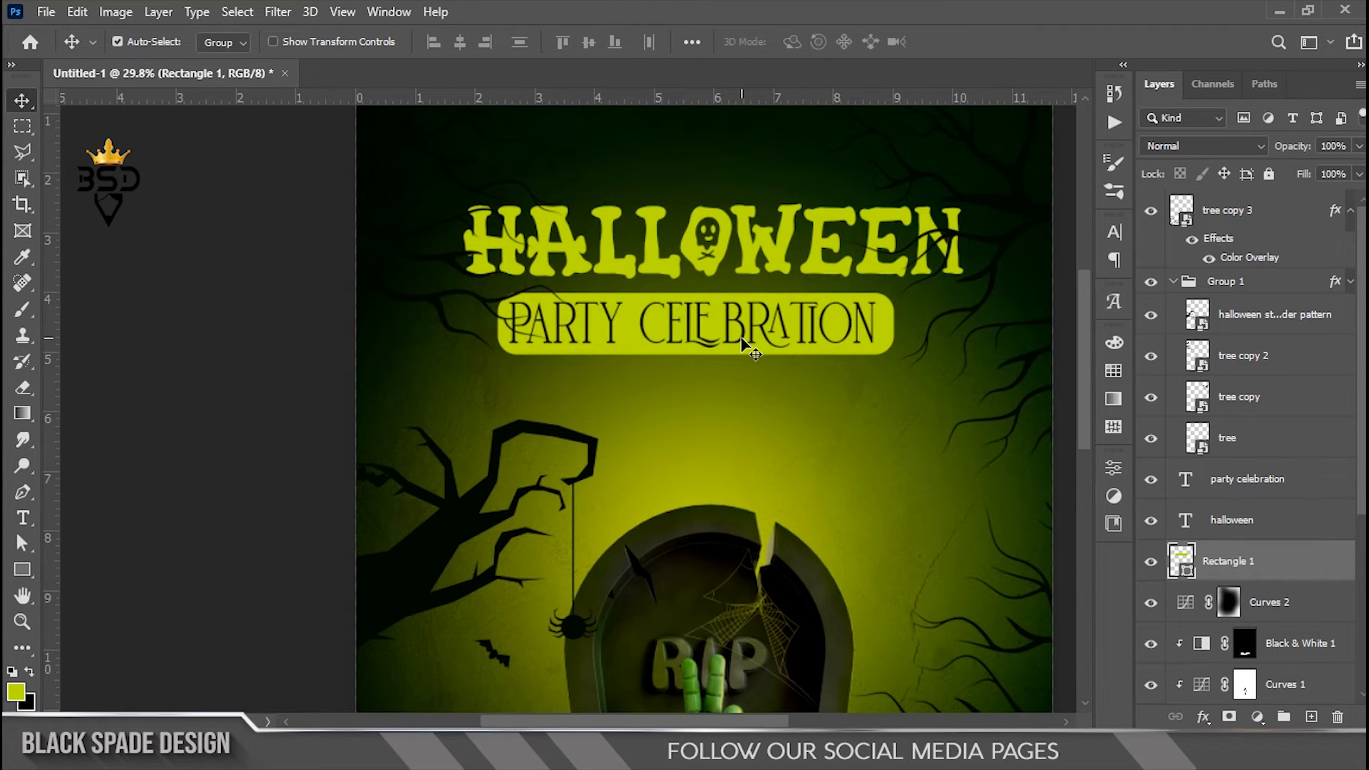
# - Scale the HALLOWEEN title up to about 105% around its centre, about 8.83 in wide
pyautogui.scroll(-4, 742, 329)
pyautogui.scroll(5, 774, 273)
pyautogui.press('space')
pyautogui.moveTo(773, 275); pyautogui.dragTo(760, 331)
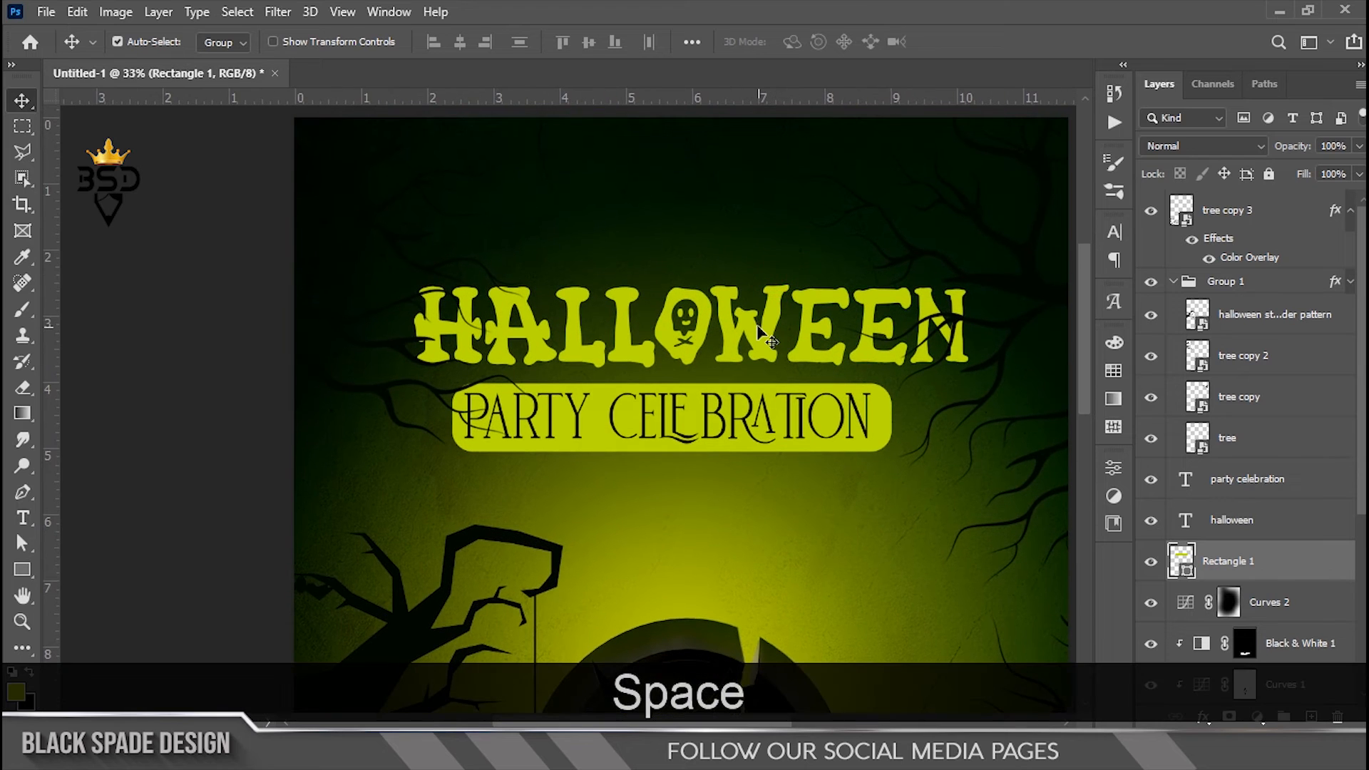
pyautogui.rightClick(762, 329)
pyautogui.click(791, 339)
pyautogui.hotkey('ctrl', 't')
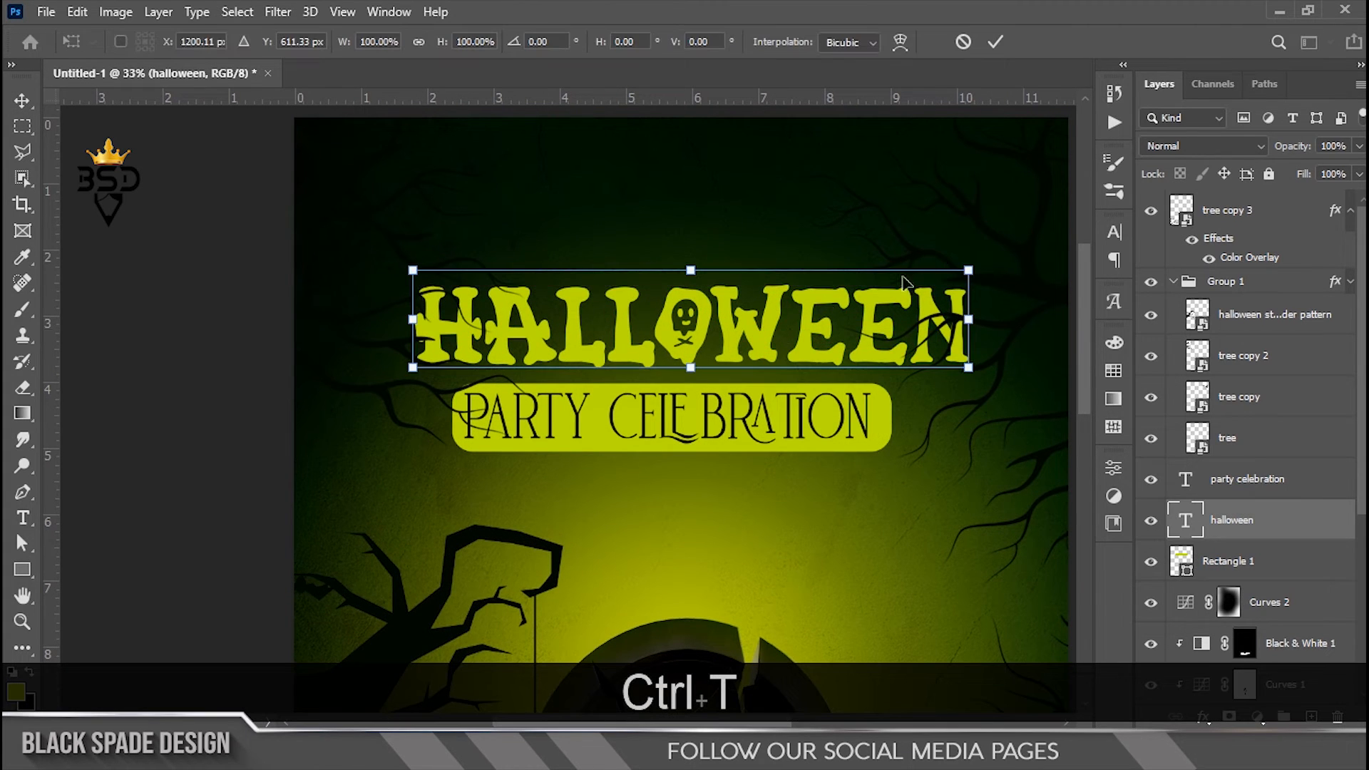
pyautogui.moveTo(968, 271); pyautogui.dragTo(983, 268)
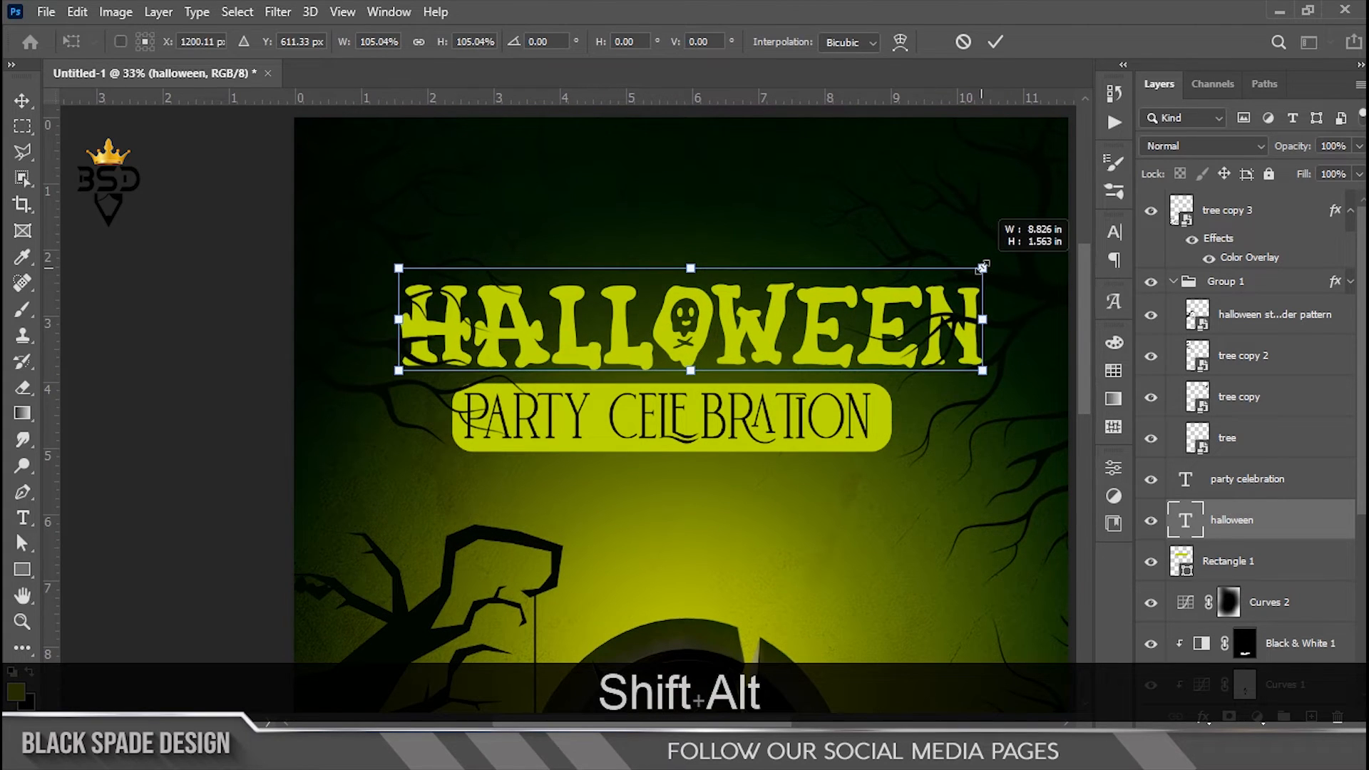
pyautogui.press('Return')
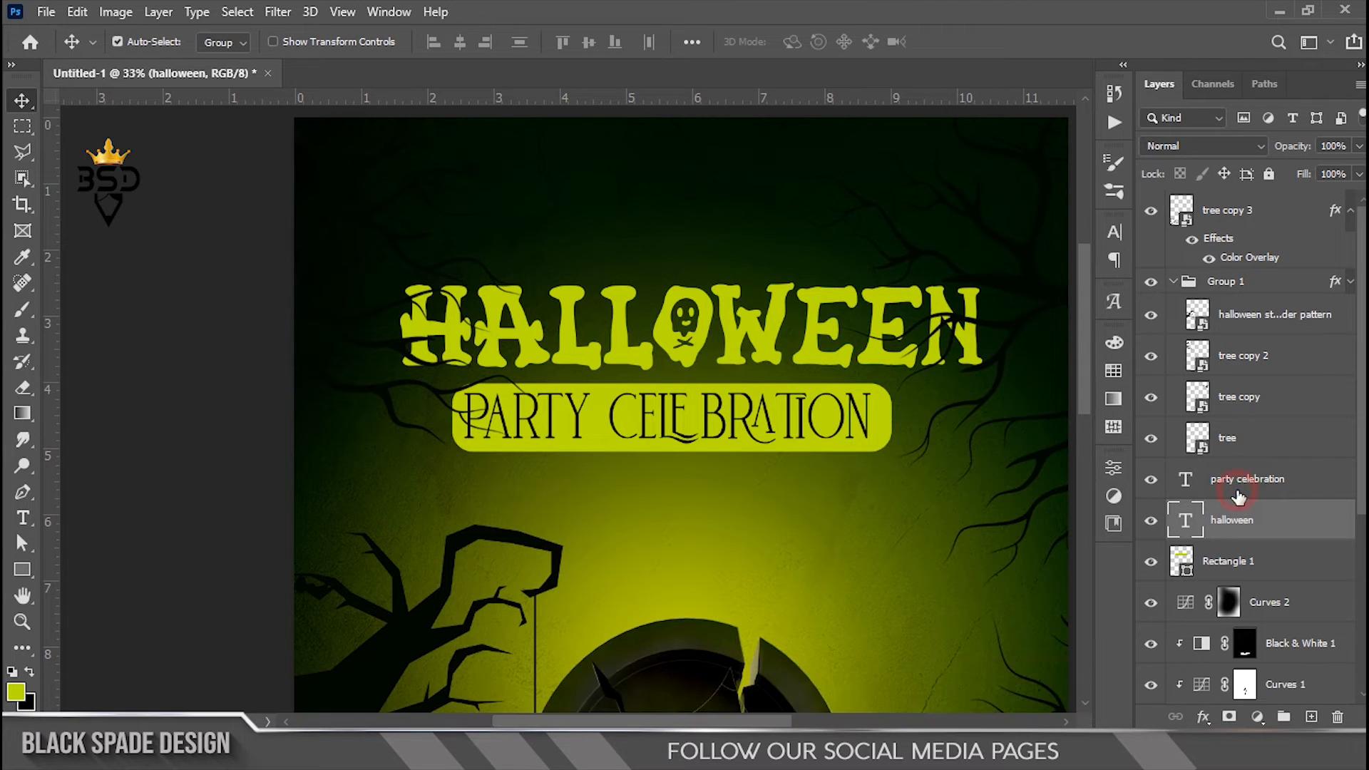
# - Scale the party celebration text and Rectangle 1 together to about 88.6% and nudge them slightly right beneath the title
pyautogui.click(1238, 492)
pyautogui.keyDown('ctrl'); pyautogui.click(1239, 561); pyautogui.keyUp('ctrl')
pyautogui.hotkey('ctrl', 't')
pyautogui.moveTo(896, 382); pyautogui.dragTo(868, 387)
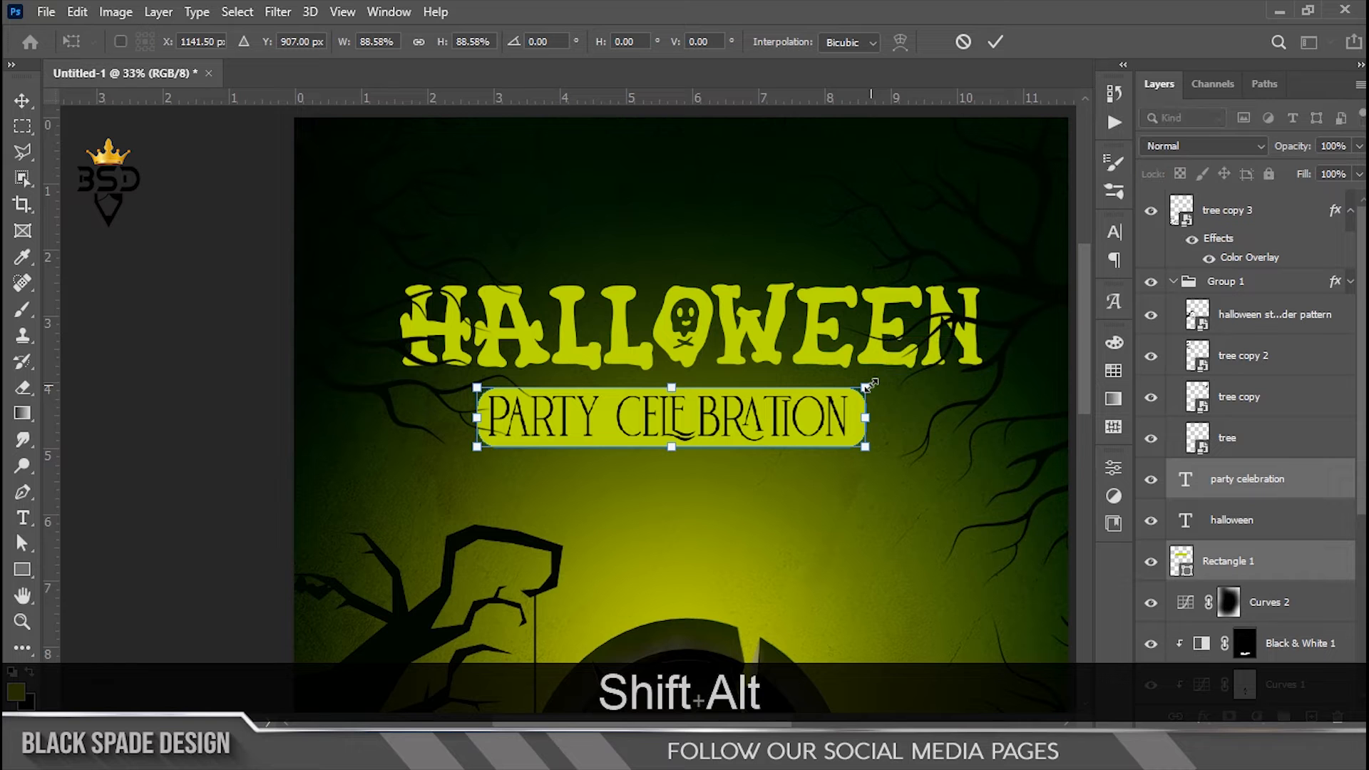
pyautogui.press('Return')
pyautogui.scroll(5, 696, 437)
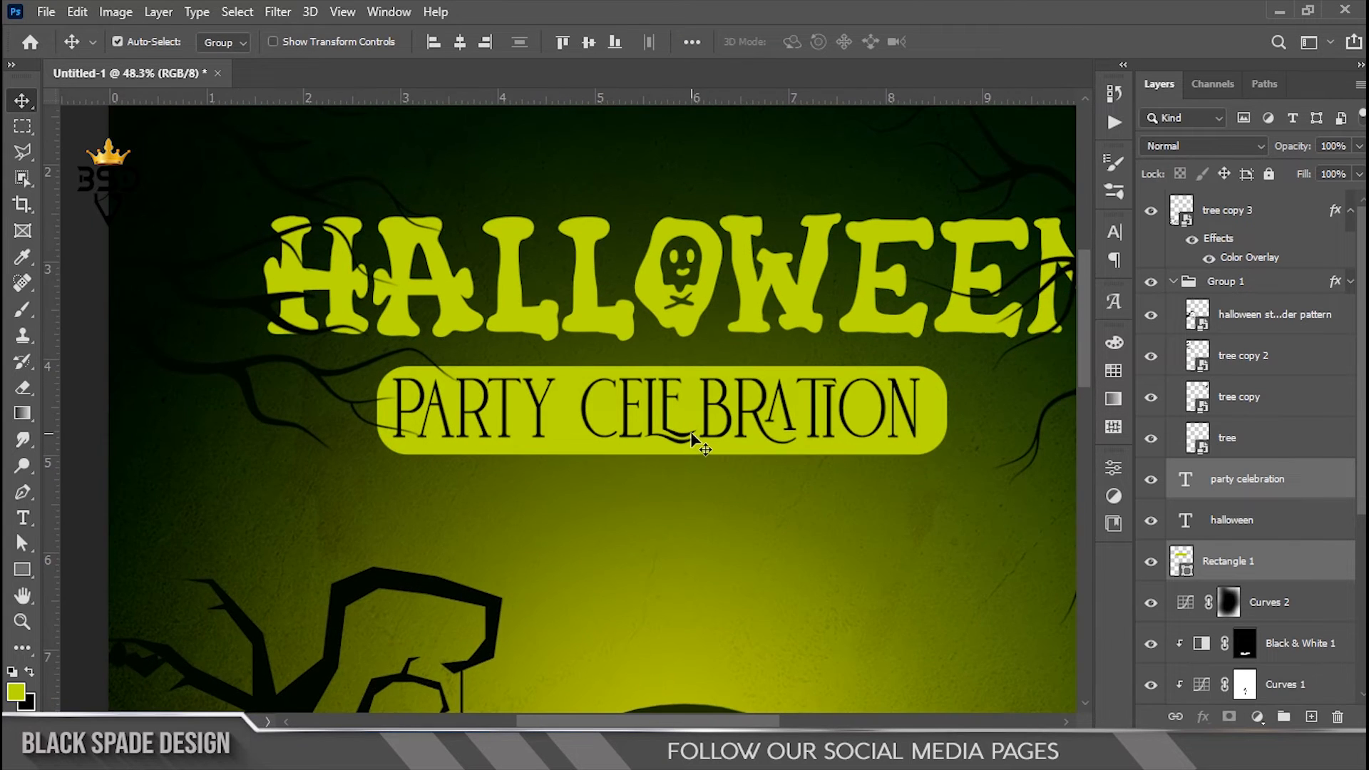
pyautogui.moveTo(694, 419); pyautogui.dragTo(699, 415)
pyautogui.scroll(-3, 697, 413)
pyautogui.press('space')
pyautogui.moveTo(748, 358); pyautogui.dragTo(734, 346)
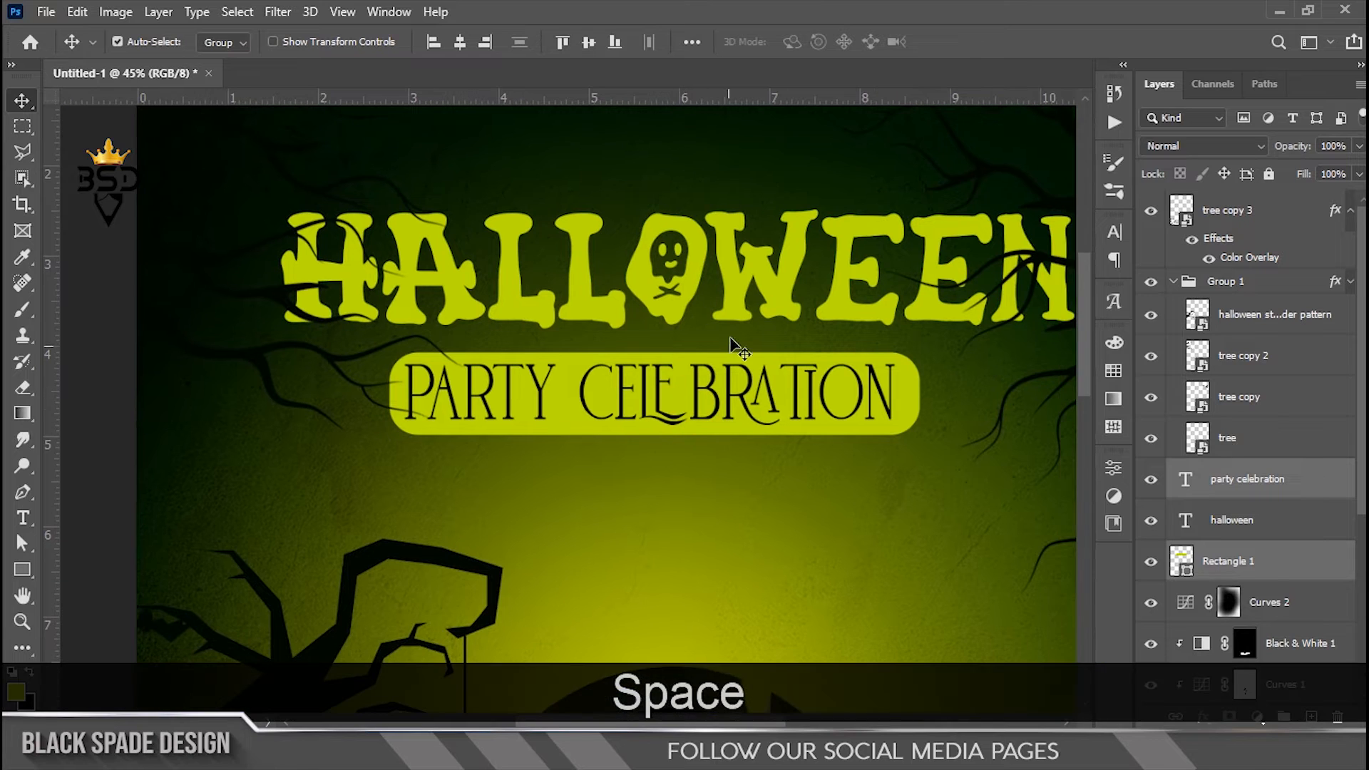
# - Widen only Rectangle 1 symmetrically to about 109% of its width, keeping its height at 100%
pyautogui.click(1212, 561)
pyautogui.hotkey('ctrl', 't')
pyautogui.moveTo(920, 394); pyautogui.dragTo(945, 397)
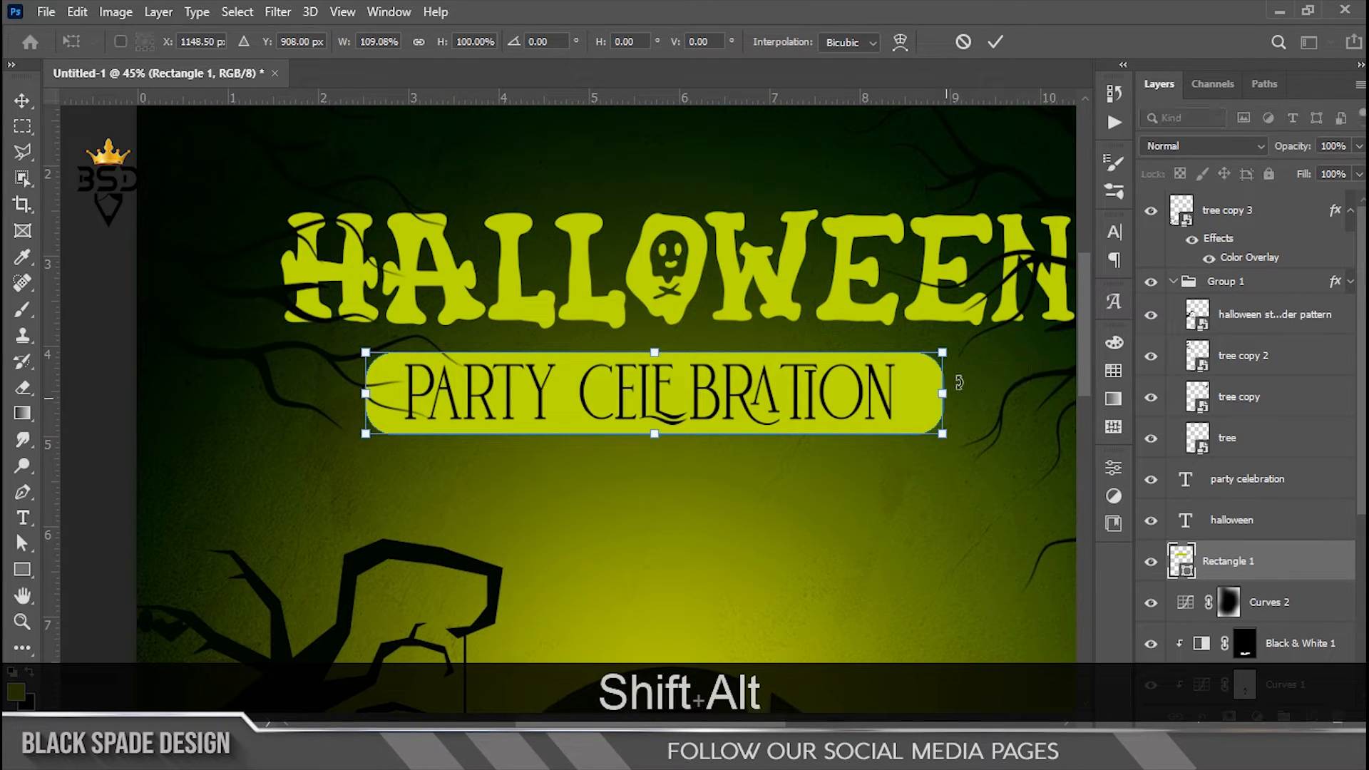
pyautogui.press('Return')
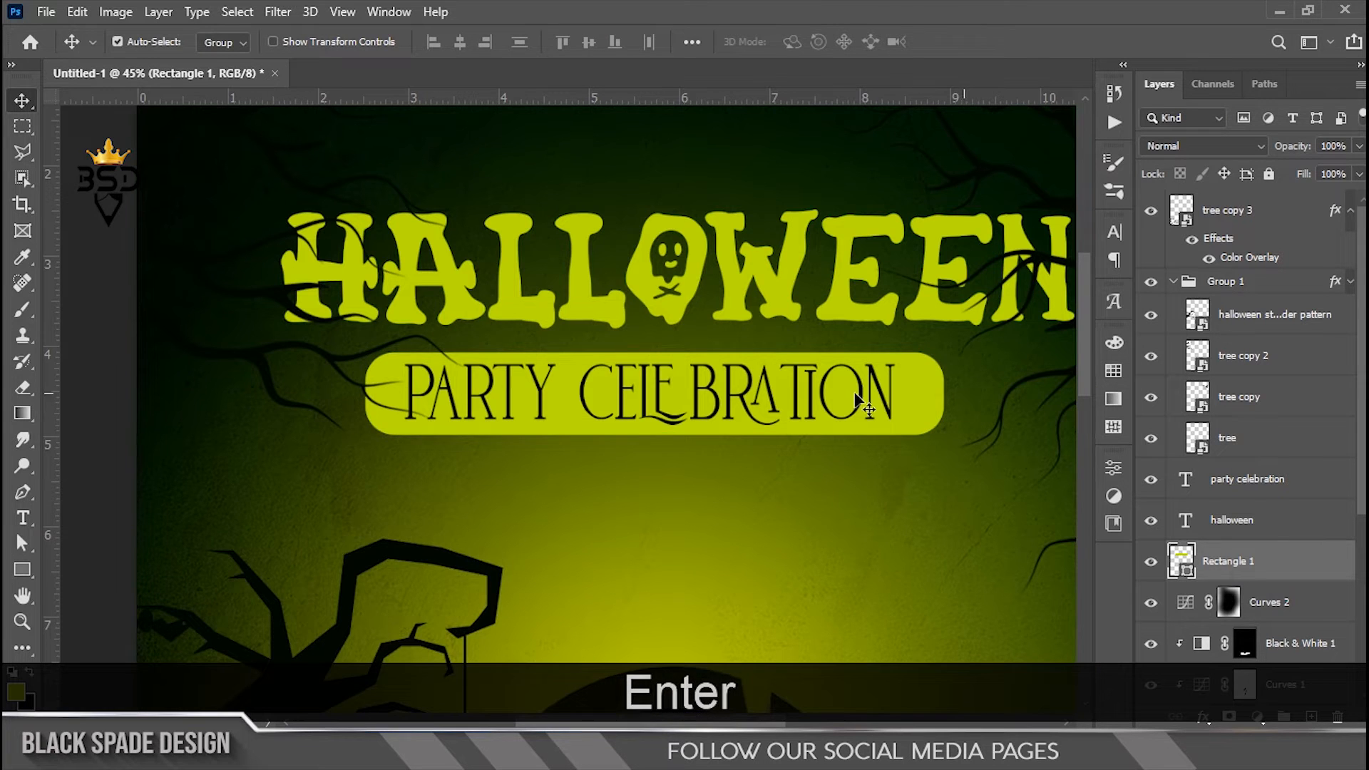
# - Convert Rectangle 1 to a smart object and open the Alien Skin Eye Candy 7 filter on it with the Drip effect
pyautogui.hotkey('ctrl', '0')
pyautogui.scroll(6, 546, 271)
pyautogui.press('space')
pyautogui.moveTo(547, 271); pyautogui.dragTo(597, 369)
pyautogui.click(277, 12)
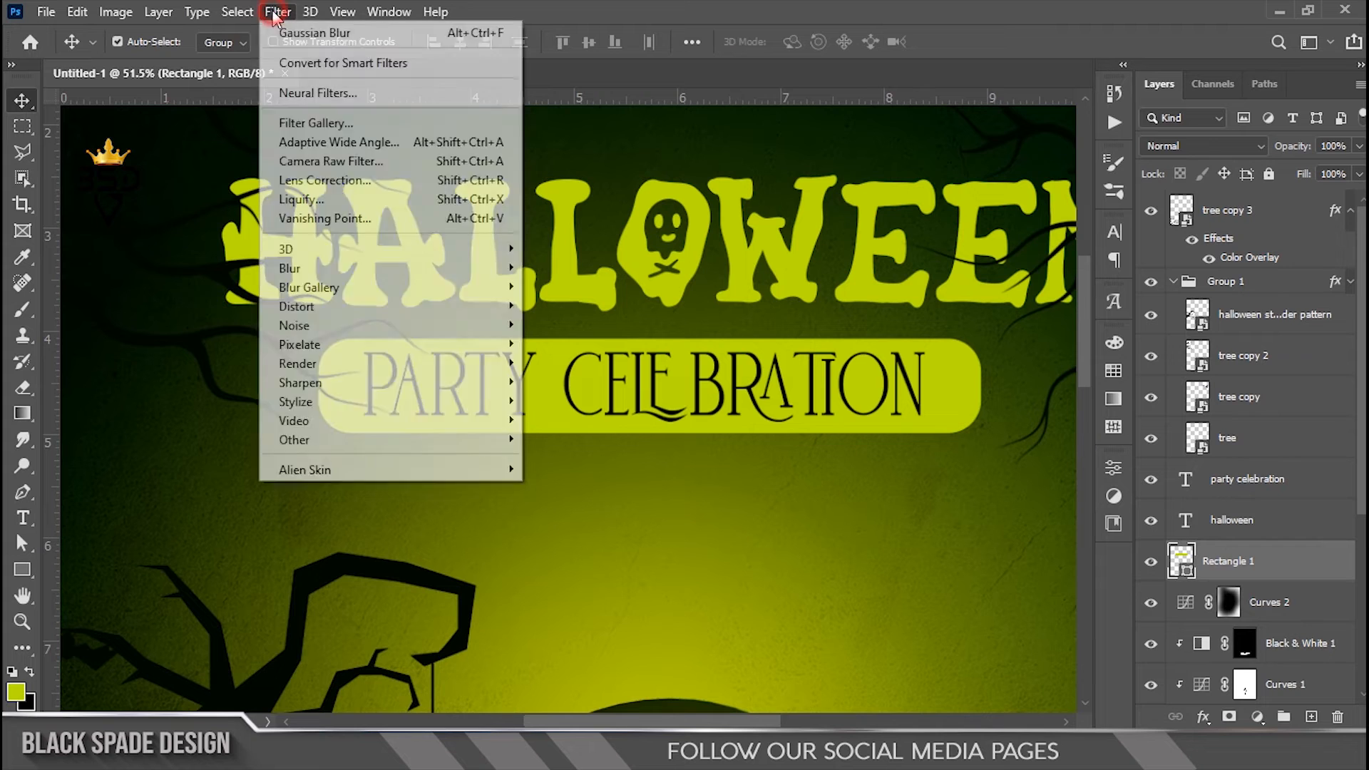
pyautogui.click(535, 469)
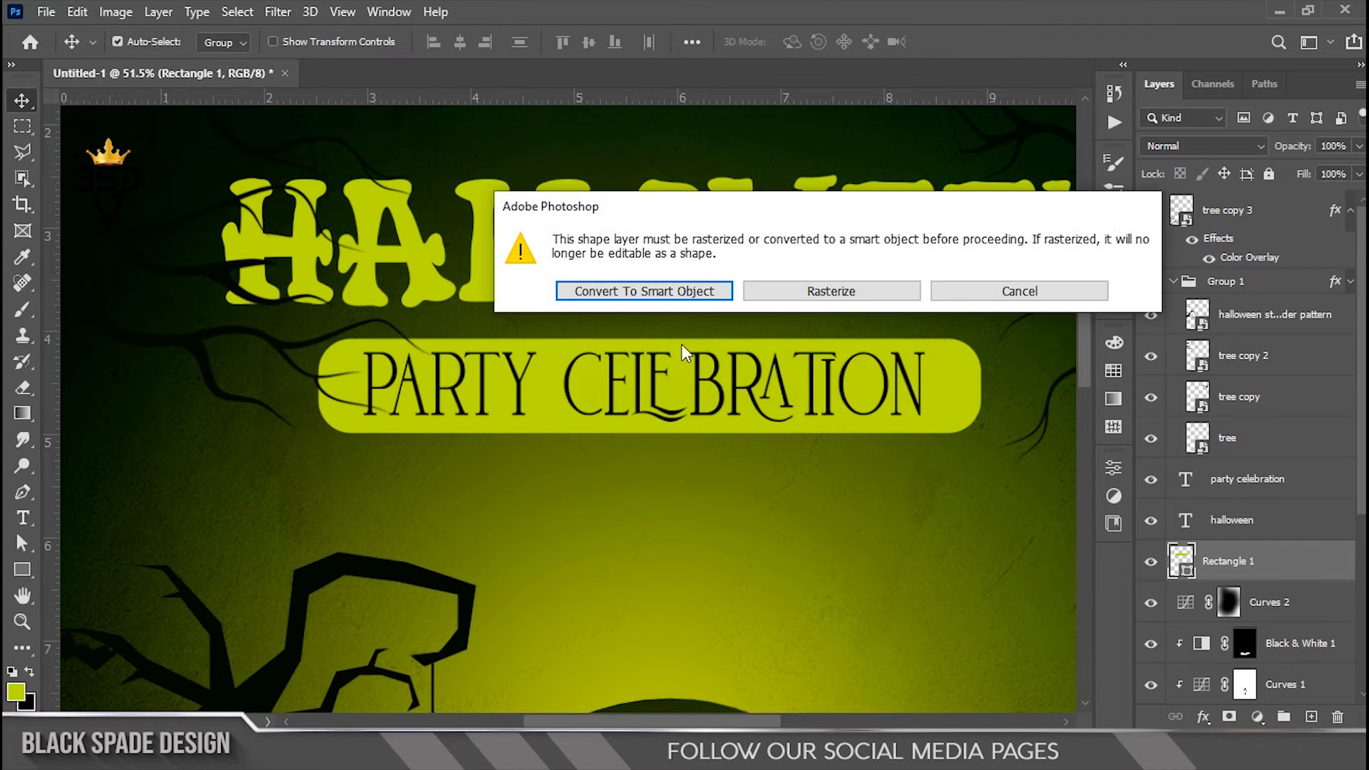
pyautogui.click(693, 290)
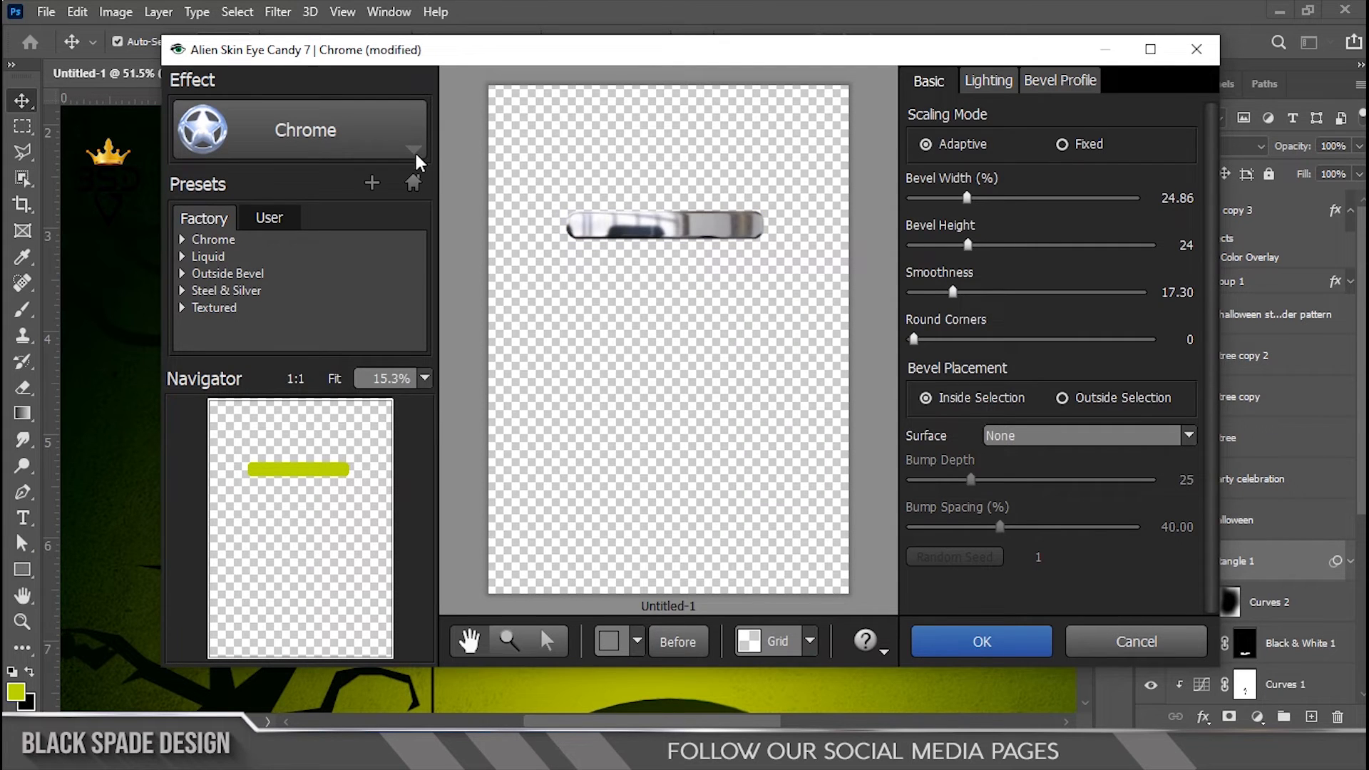
pyautogui.click(404, 152)
pyautogui.click(245, 337)
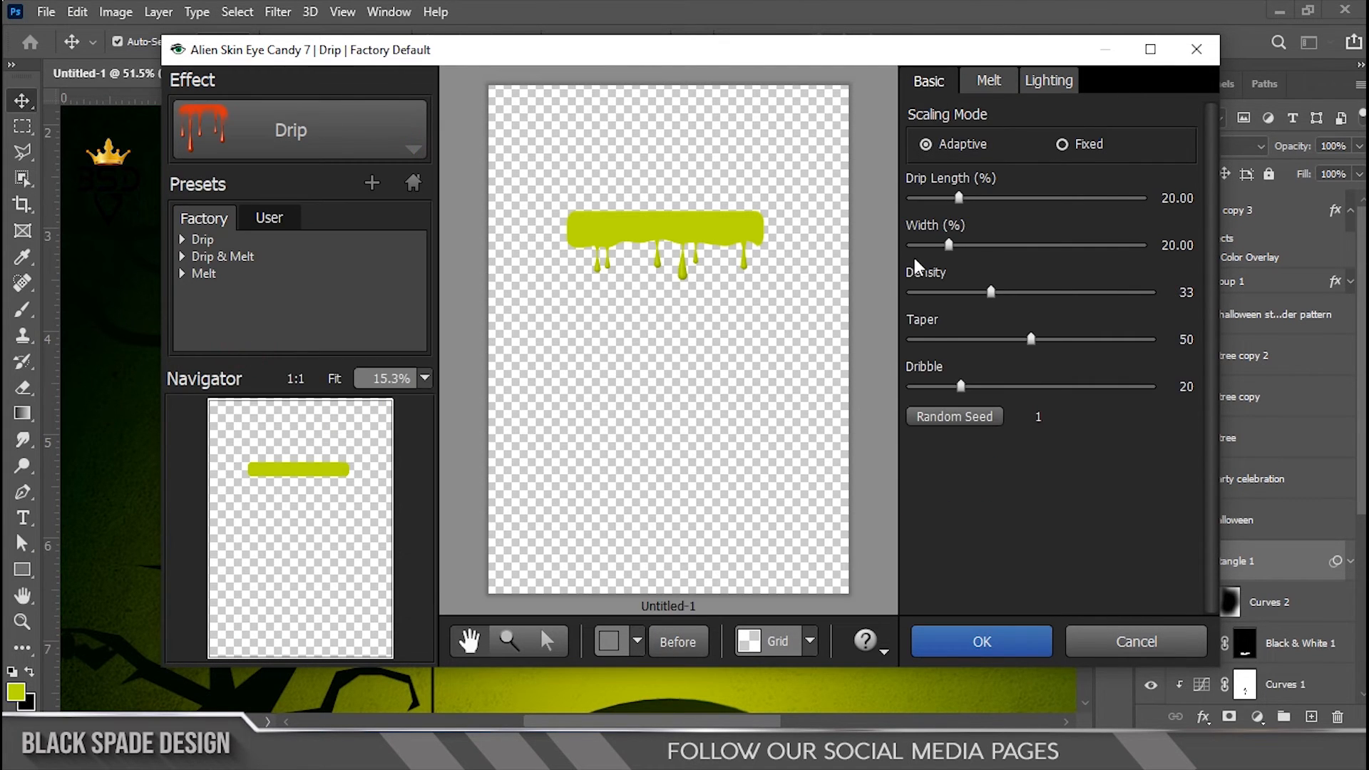
# - Set the drip length to 24.70%, width to 12.50%, density to 27, taper to 59 and dribble to 33
pyautogui.scroll(3, 780, 268)
pyautogui.scroll(-2, 776, 297)
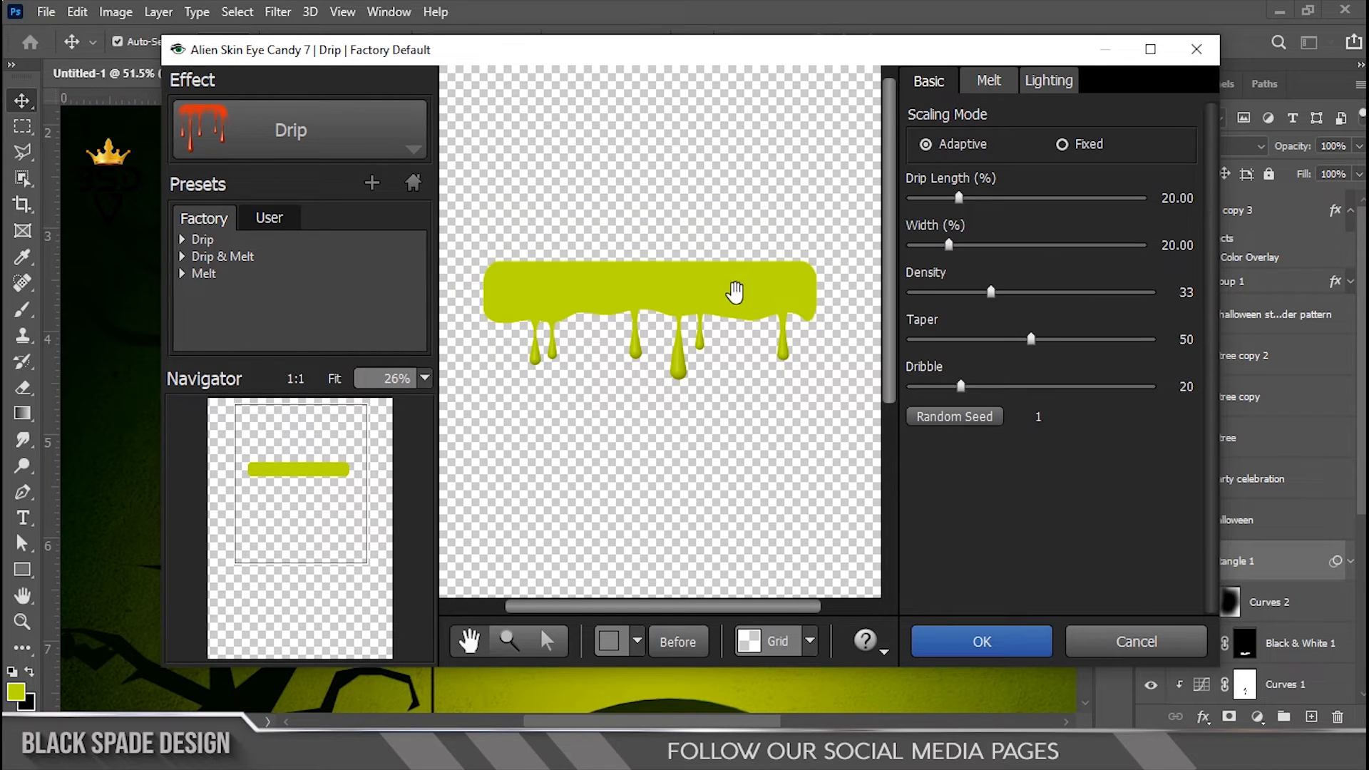
pyautogui.moveTo(962, 199); pyautogui.dragTo(970, 200)
pyautogui.moveTo(949, 245); pyautogui.dragTo(932, 245)
pyautogui.moveTo(991, 292)
pyautogui.mouseDown()
pyautogui.moveTo(1020, 293)
pyautogui.moveTo(979, 294)
pyautogui.mouseUp()
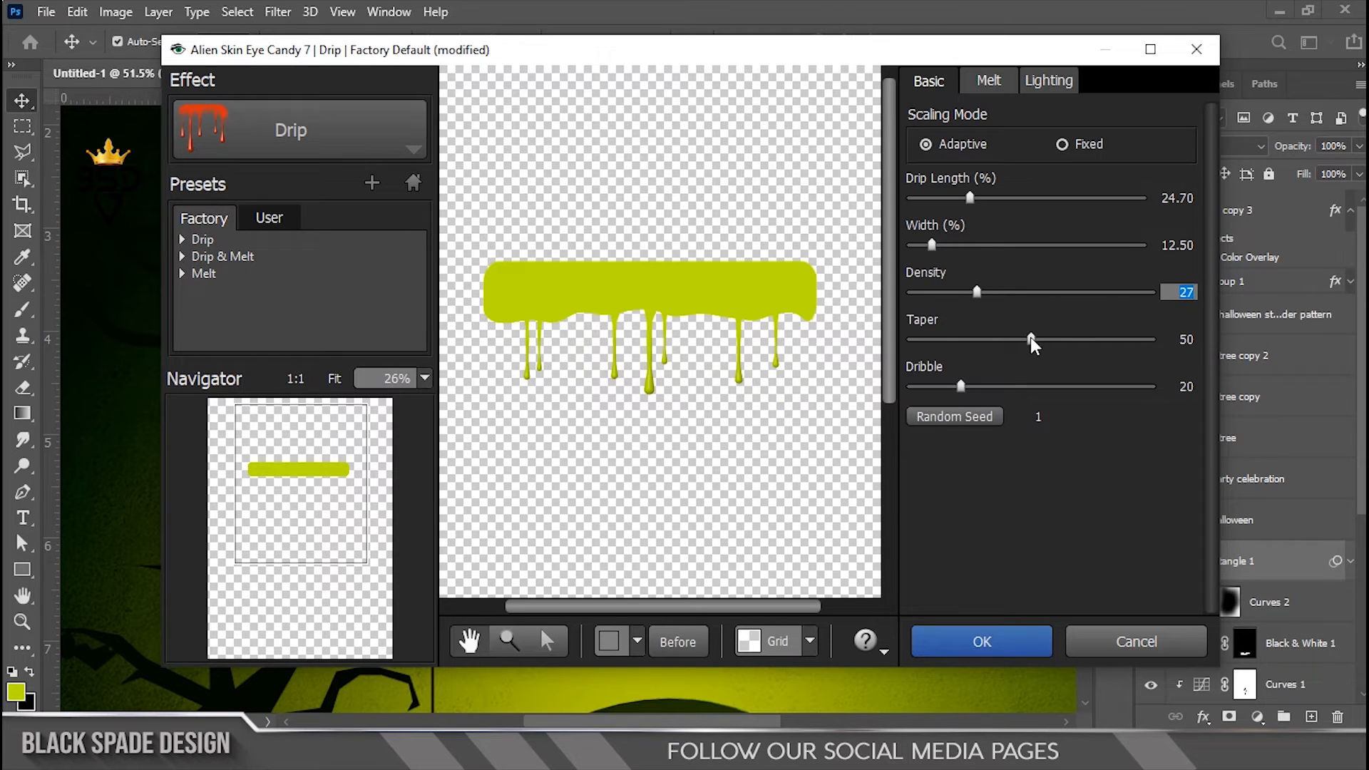
pyautogui.moveTo(1031, 338); pyautogui.dragTo(1046, 338)
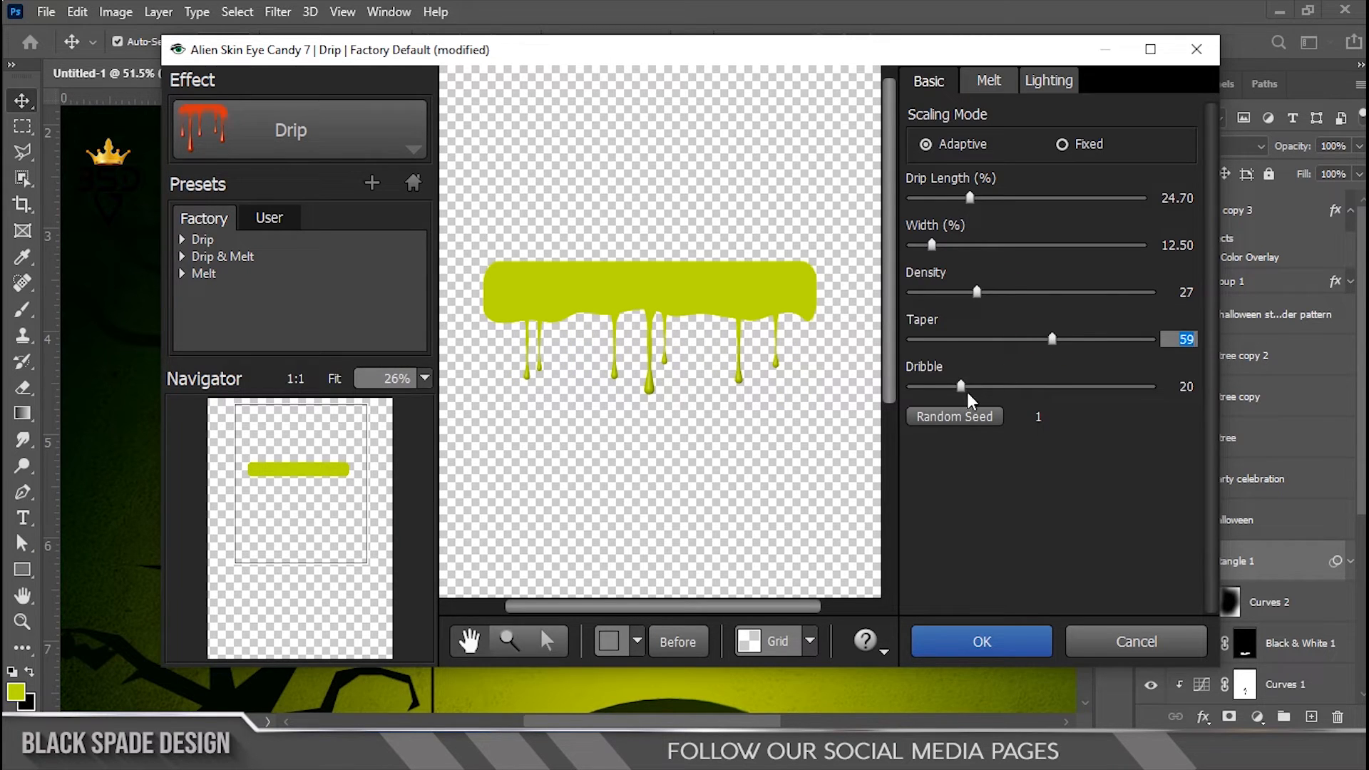
pyautogui.moveTo(962, 387); pyautogui.dragTo(980, 387)
# - Set the melt's ripple width to 35.45%, pooling to 45 and melt length to 11.90%
pyautogui.click(1005, 87)
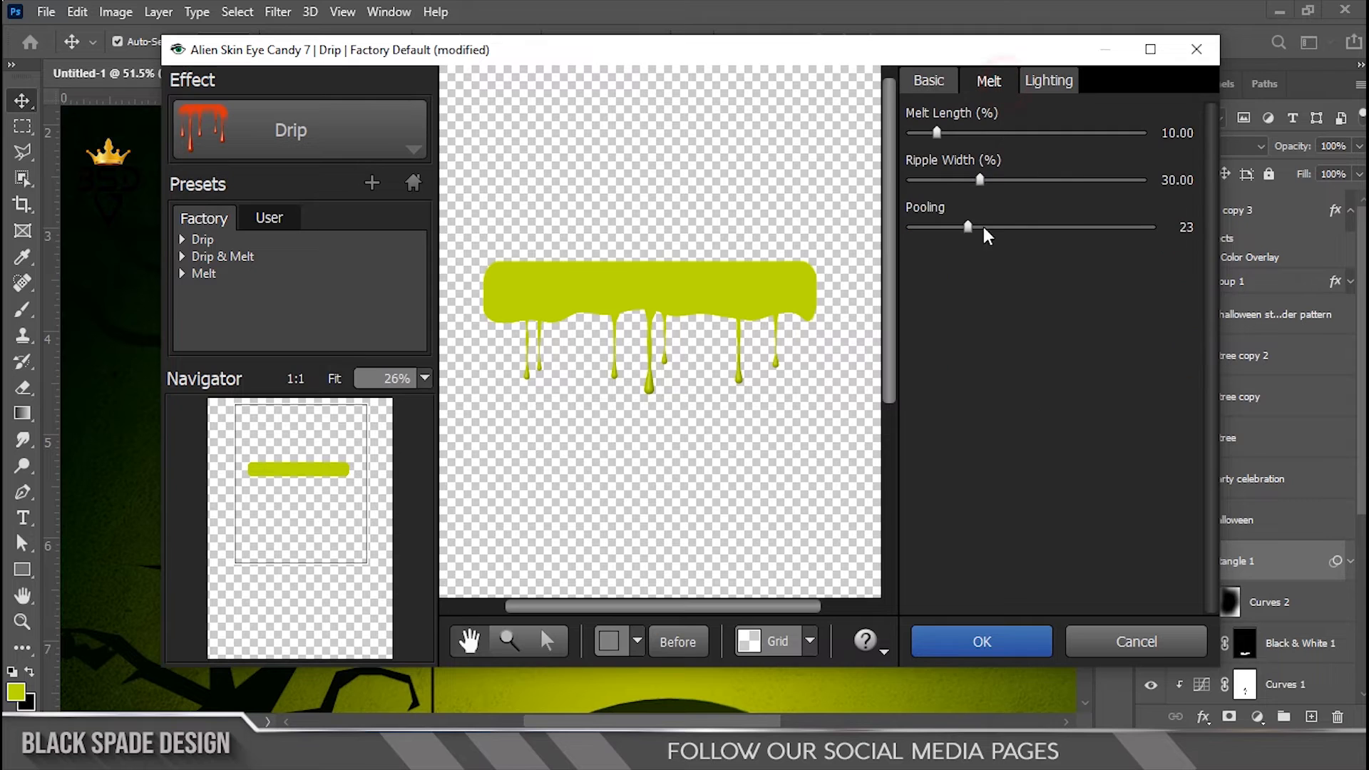
pyautogui.moveTo(980, 180); pyautogui.dragTo(992, 181)
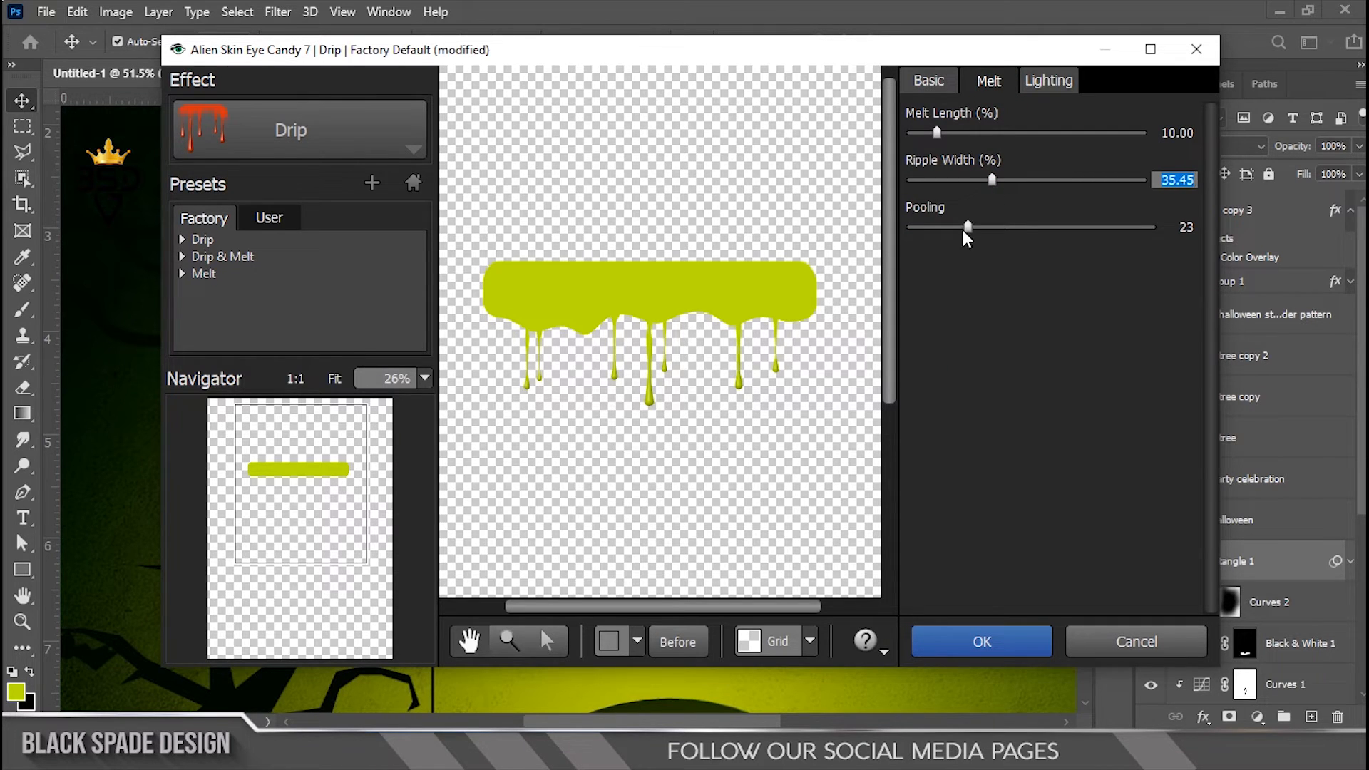
pyautogui.moveTo(966, 228); pyautogui.dragTo(955, 226)
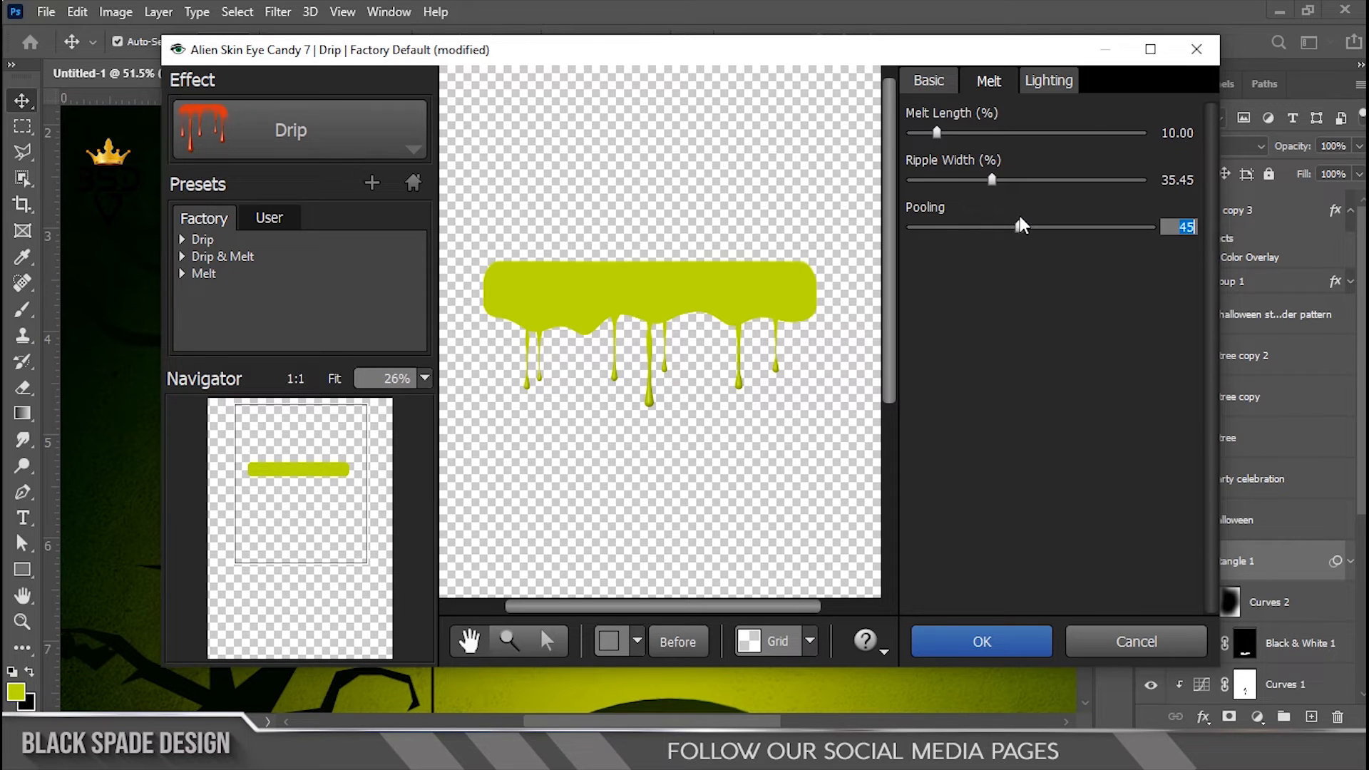
pyautogui.moveTo(937, 133); pyautogui.dragTo(941, 134)
# - Refine the drip length to 26.00%, density to 30 and taper to 64, and apply the Drip filter to Rectangle 1
pyautogui.click(928, 80)
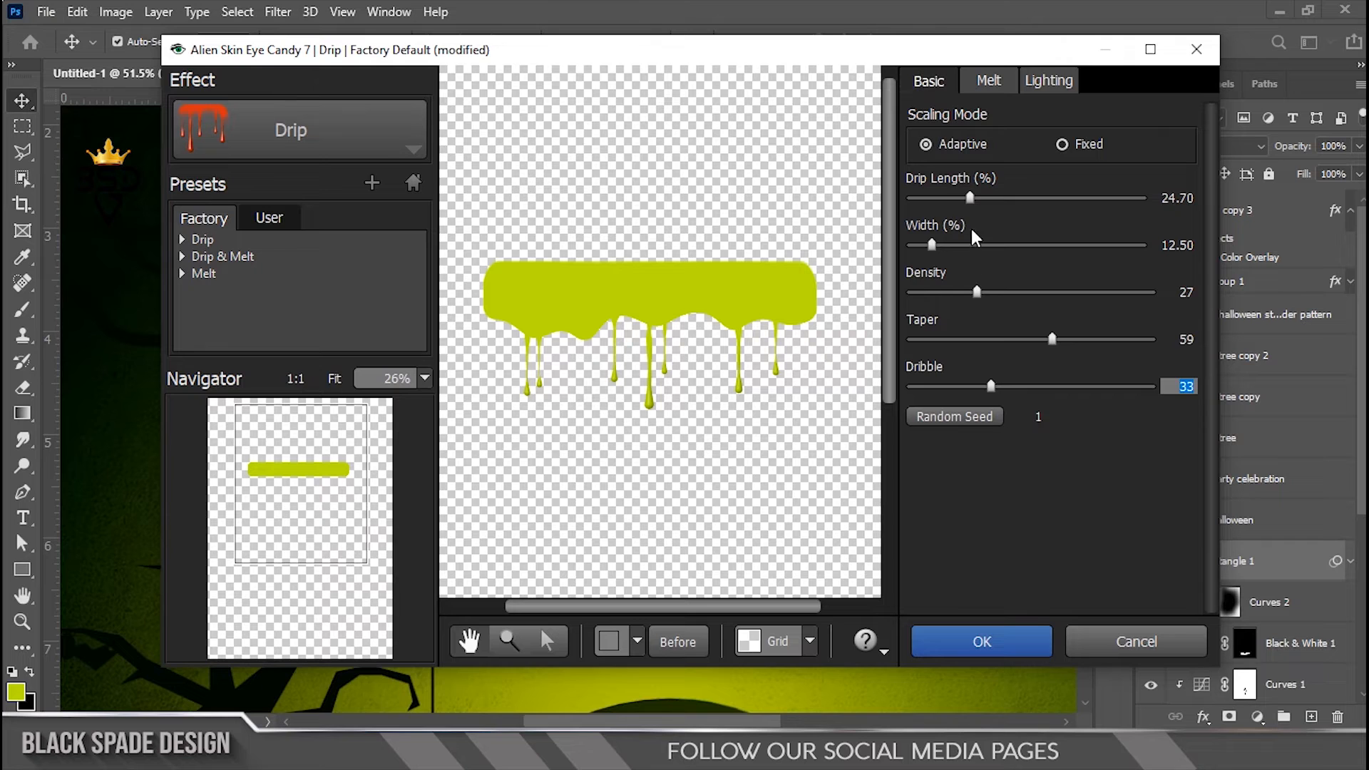
pyautogui.moveTo(971, 200); pyautogui.dragTo(977, 202)
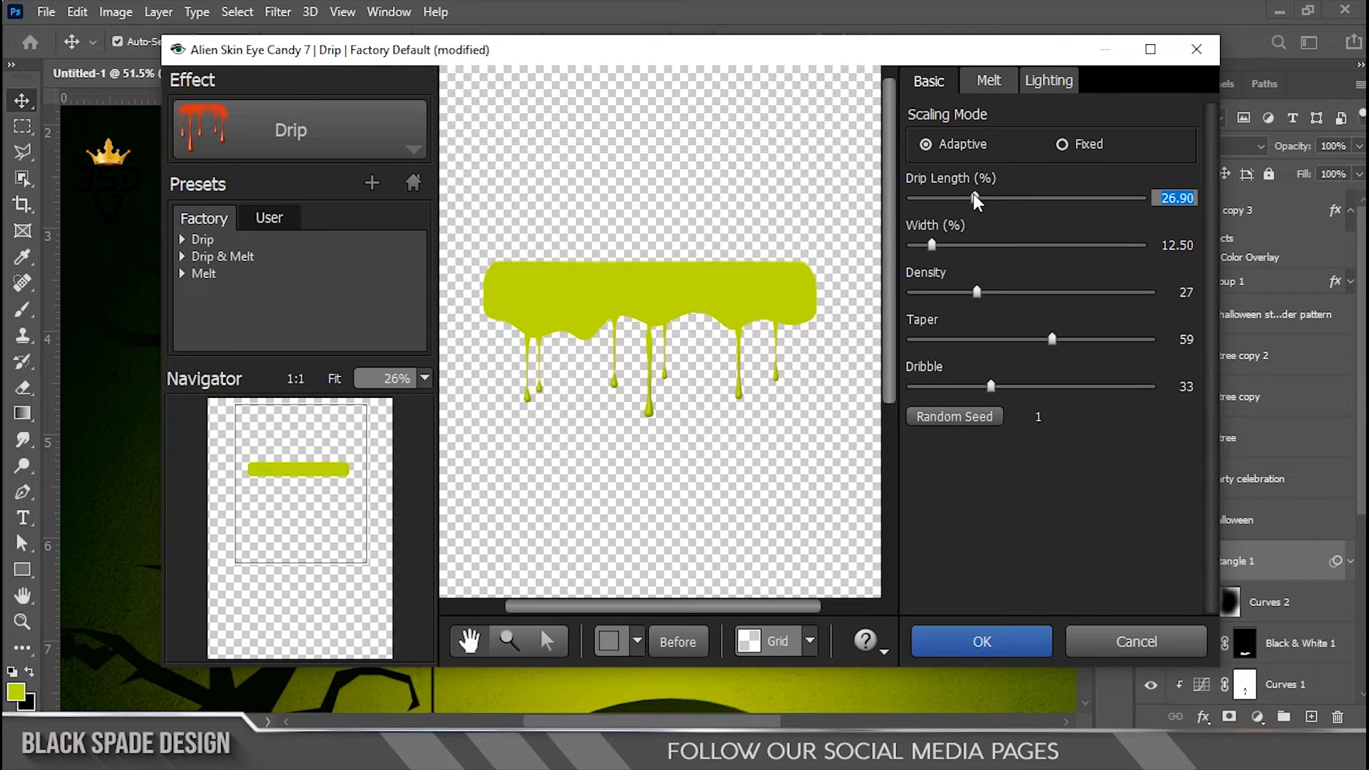
pyautogui.moveTo(976, 292); pyautogui.dragTo(988, 298)
pyautogui.moveTo(1054, 338); pyautogui.dragTo(1076, 340)
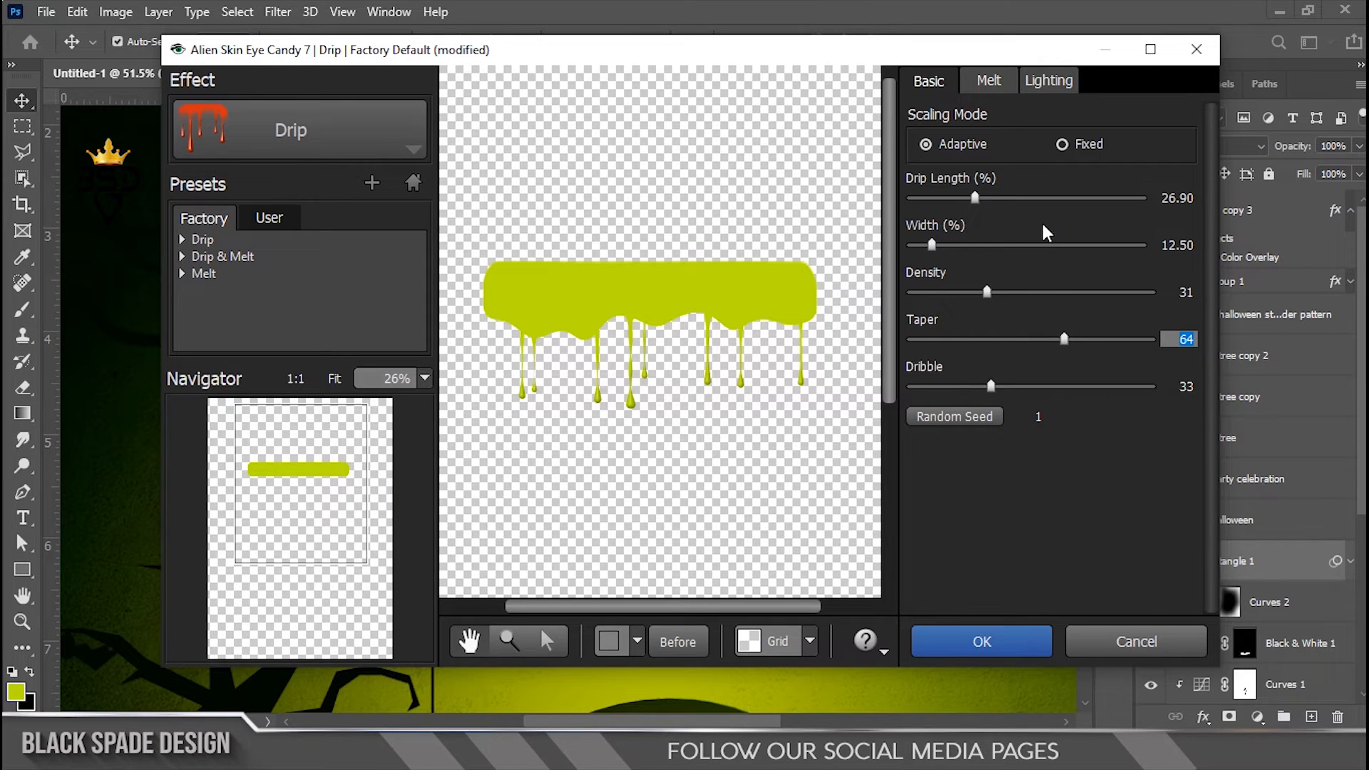
pyautogui.moveTo(975, 200); pyautogui.dragTo(973, 205)
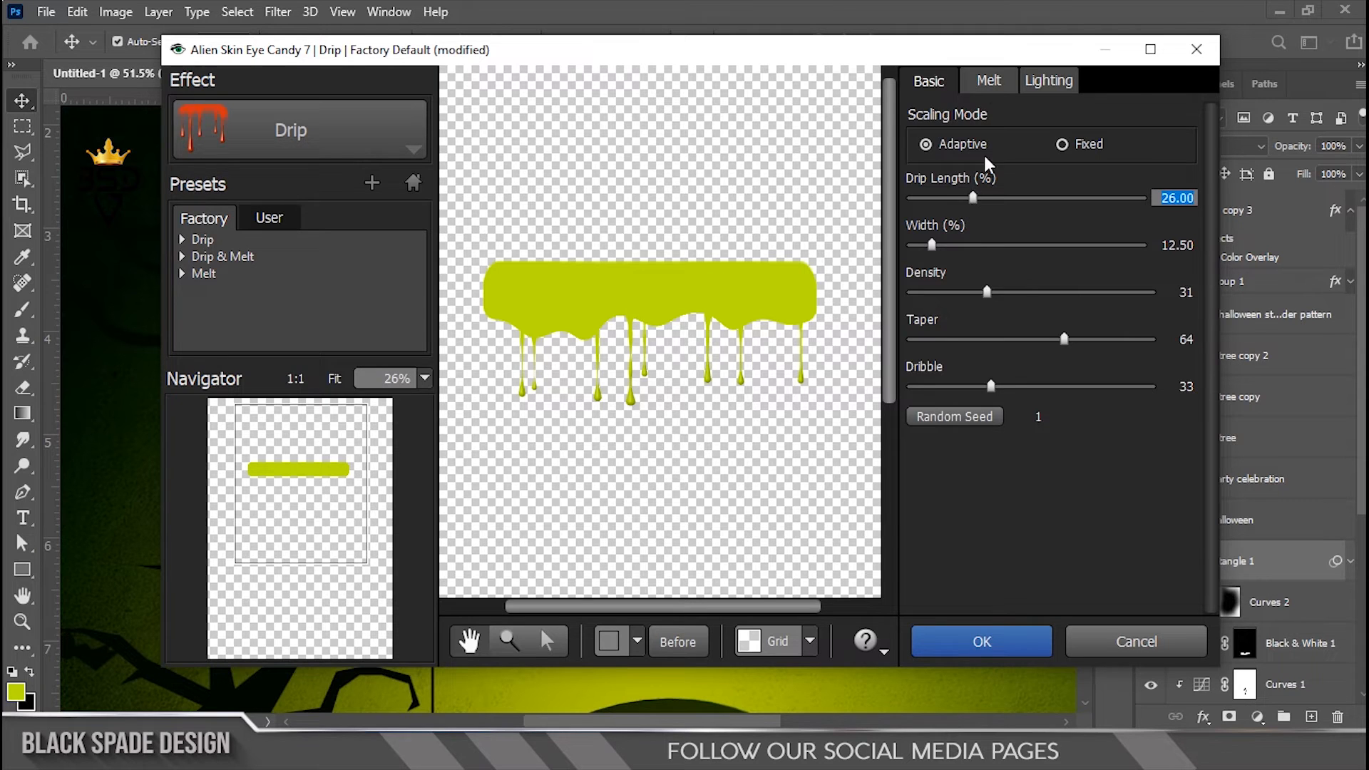
pyautogui.click(989, 82)
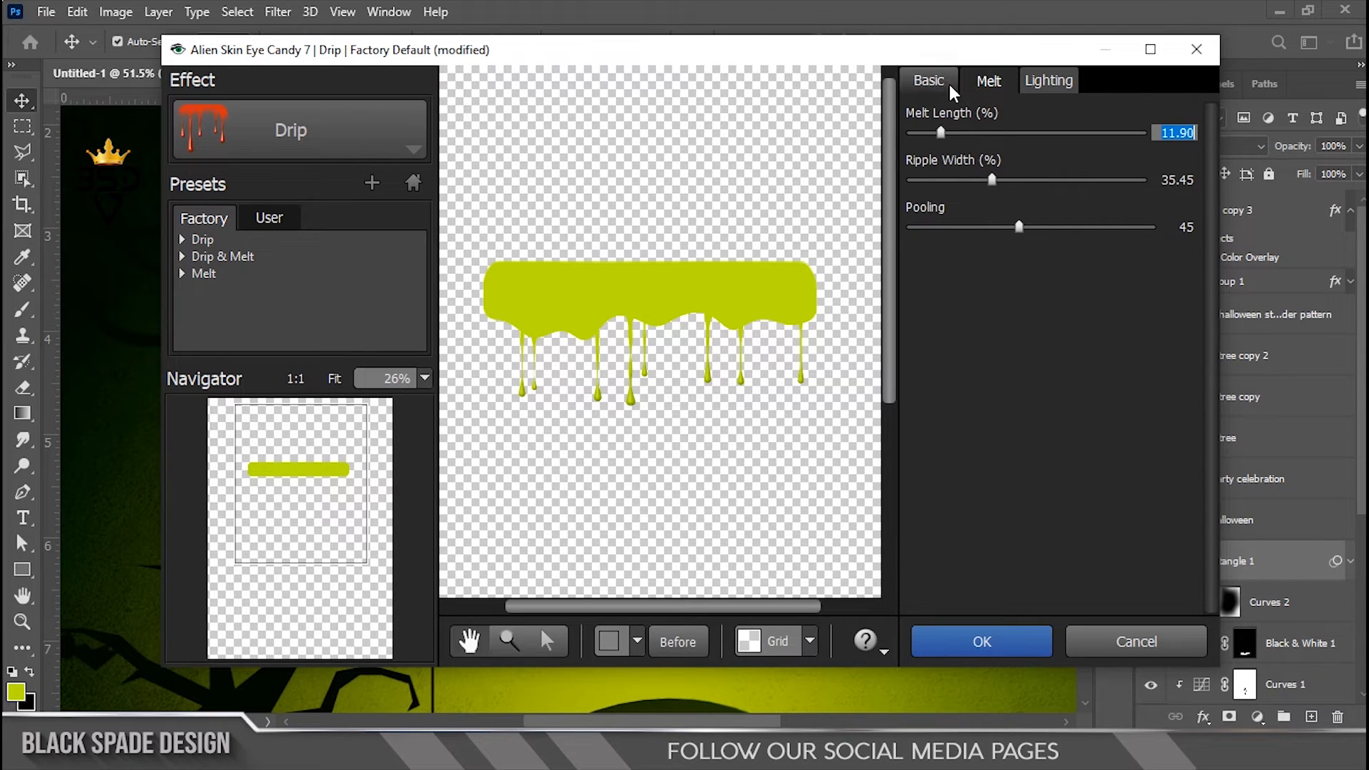
pyautogui.click(928, 80)
pyautogui.moveTo(988, 298)
pyautogui.mouseDown()
pyautogui.moveTo(1058, 298)
pyautogui.moveTo(964, 295)
pyautogui.moveTo(986, 298)
pyautogui.mouseUp()
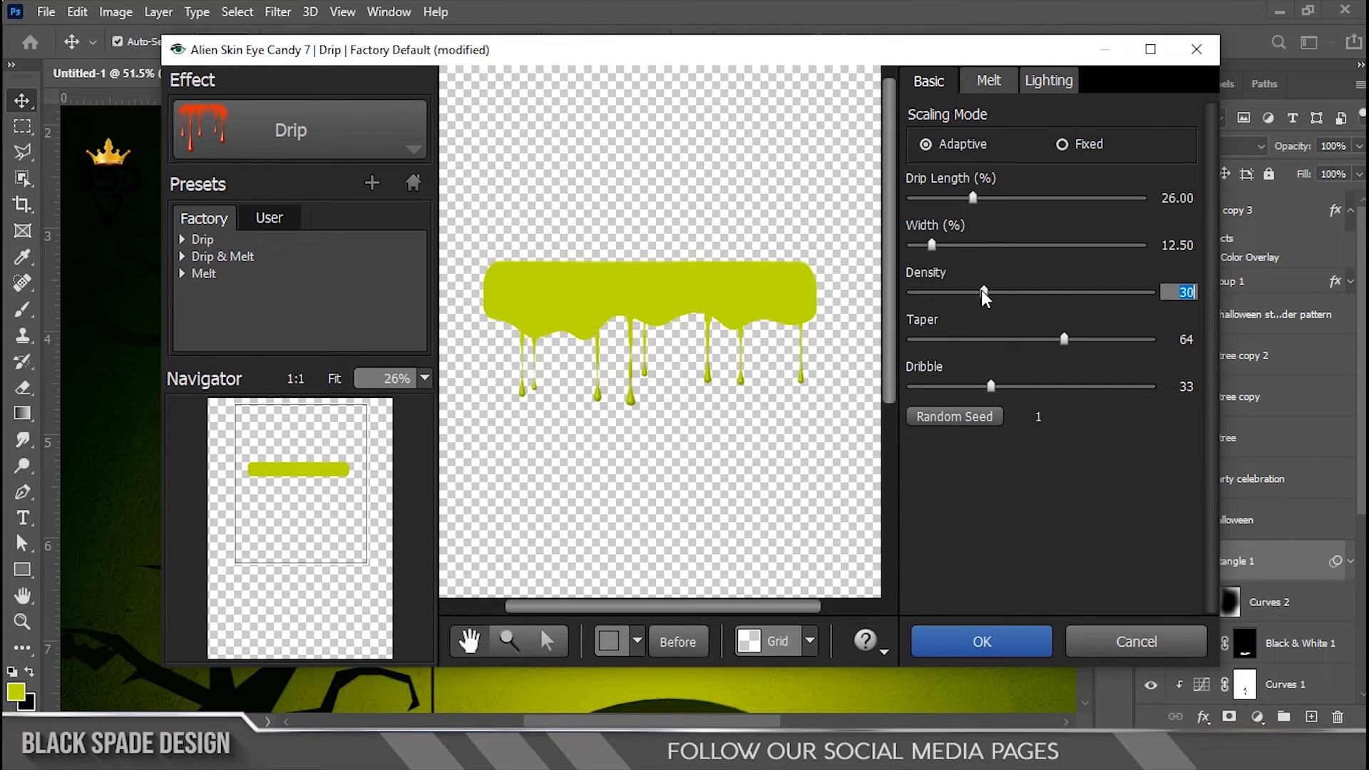
pyautogui.click(979, 639)
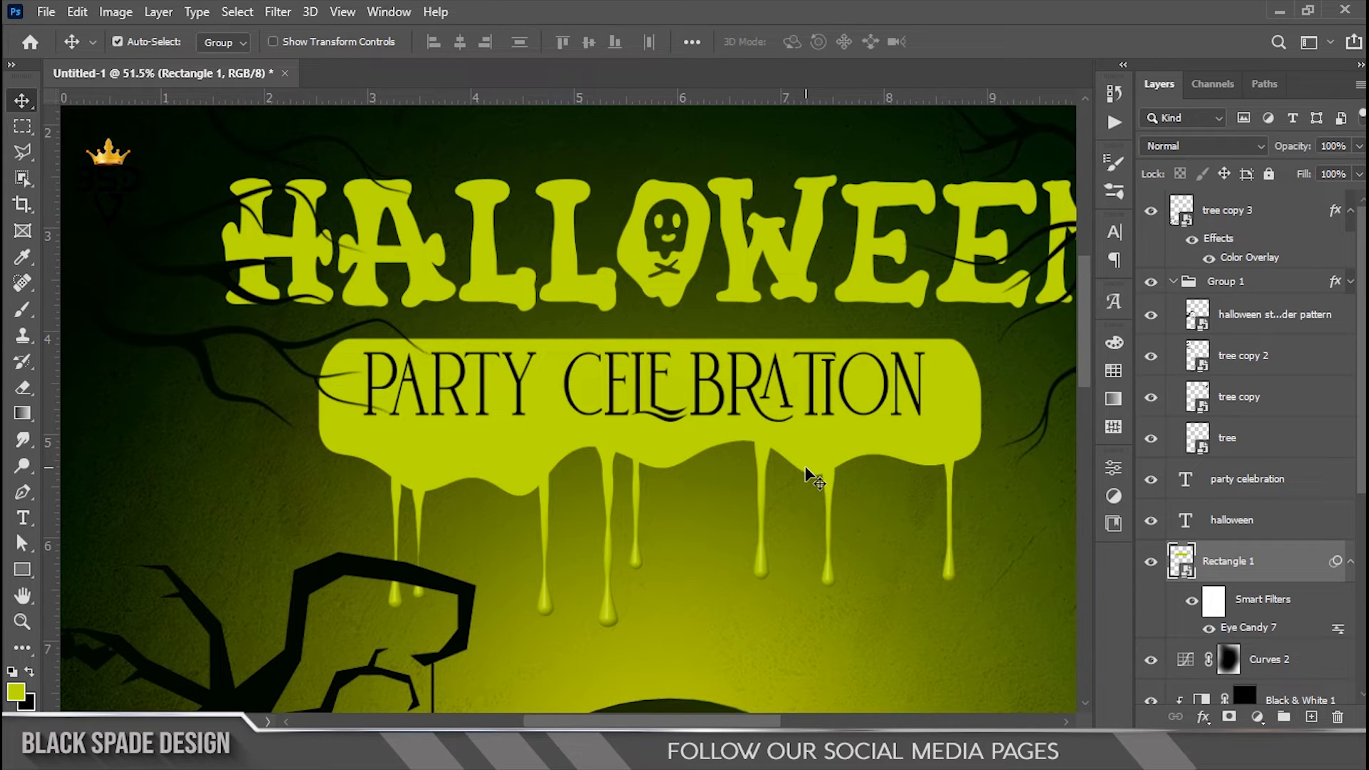
# - Nudge the dripping Rectangle 1 up slightly behind the party celebration text
pyautogui.scroll(-2, 746, 433)
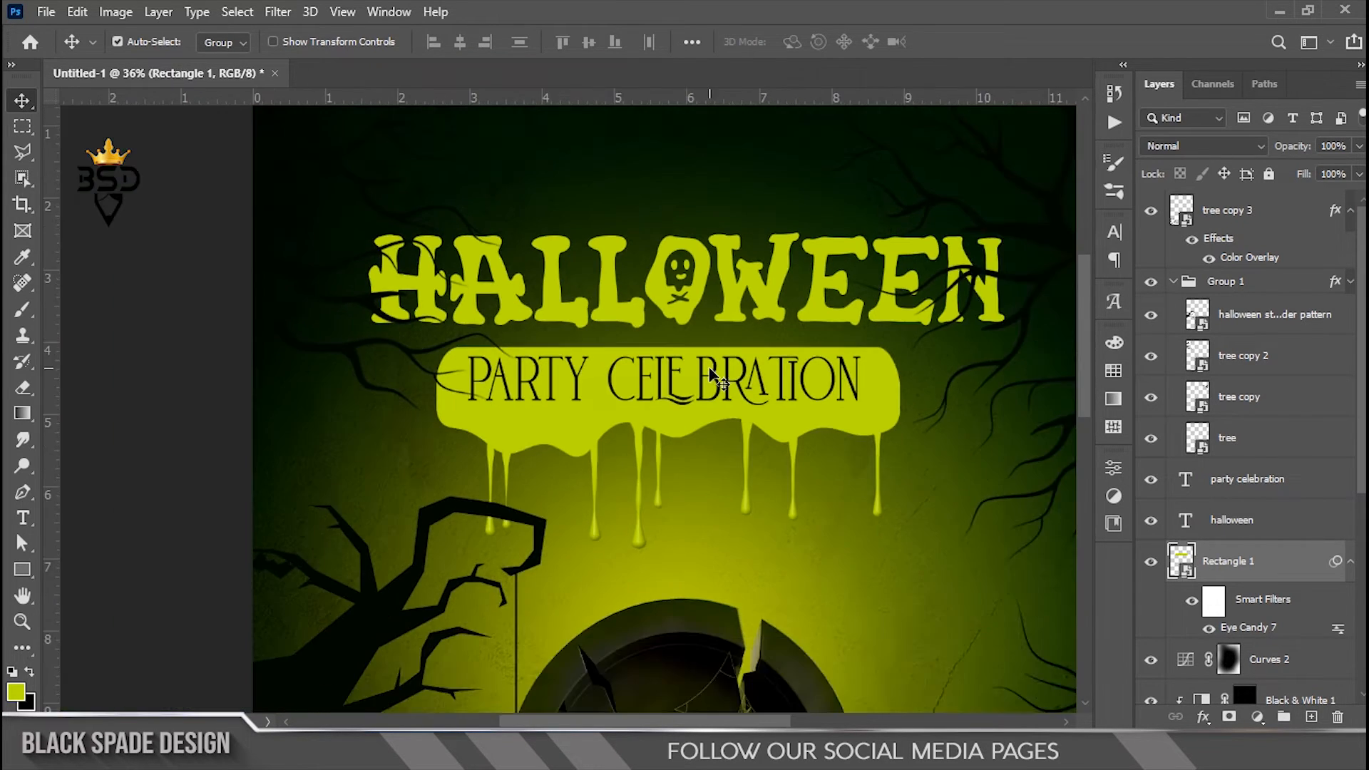
pyautogui.scroll(4, 795, 403)
pyautogui.press('space')
pyautogui.moveTo(776, 435); pyautogui.dragTo(749, 318)
pyautogui.rightClick(749, 313)
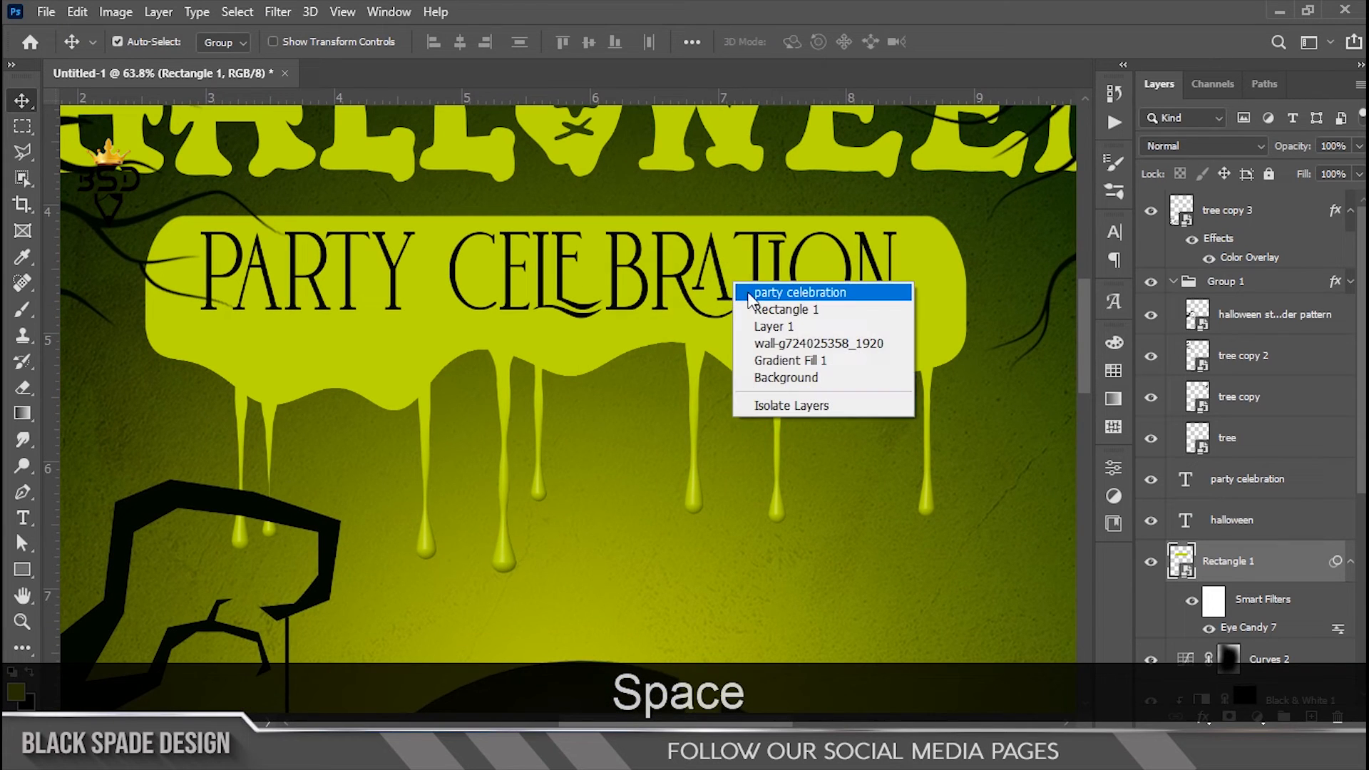
pyautogui.click(770, 289)
pyautogui.rightClick(868, 329)
pyautogui.click(876, 334)
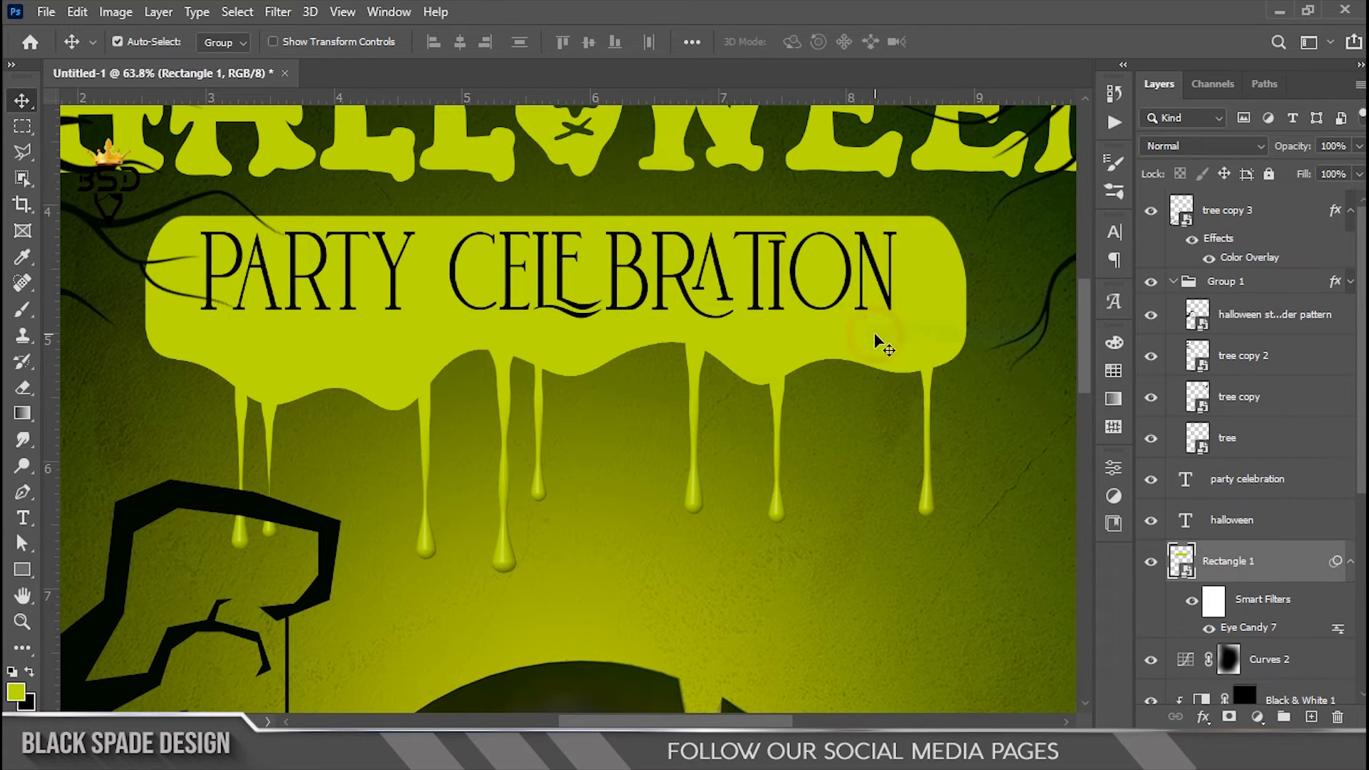
pyautogui.press('Up')
pyautogui.press('Up')
pyautogui.press('Up')
pyautogui.press('Up')
pyautogui.press('Up')
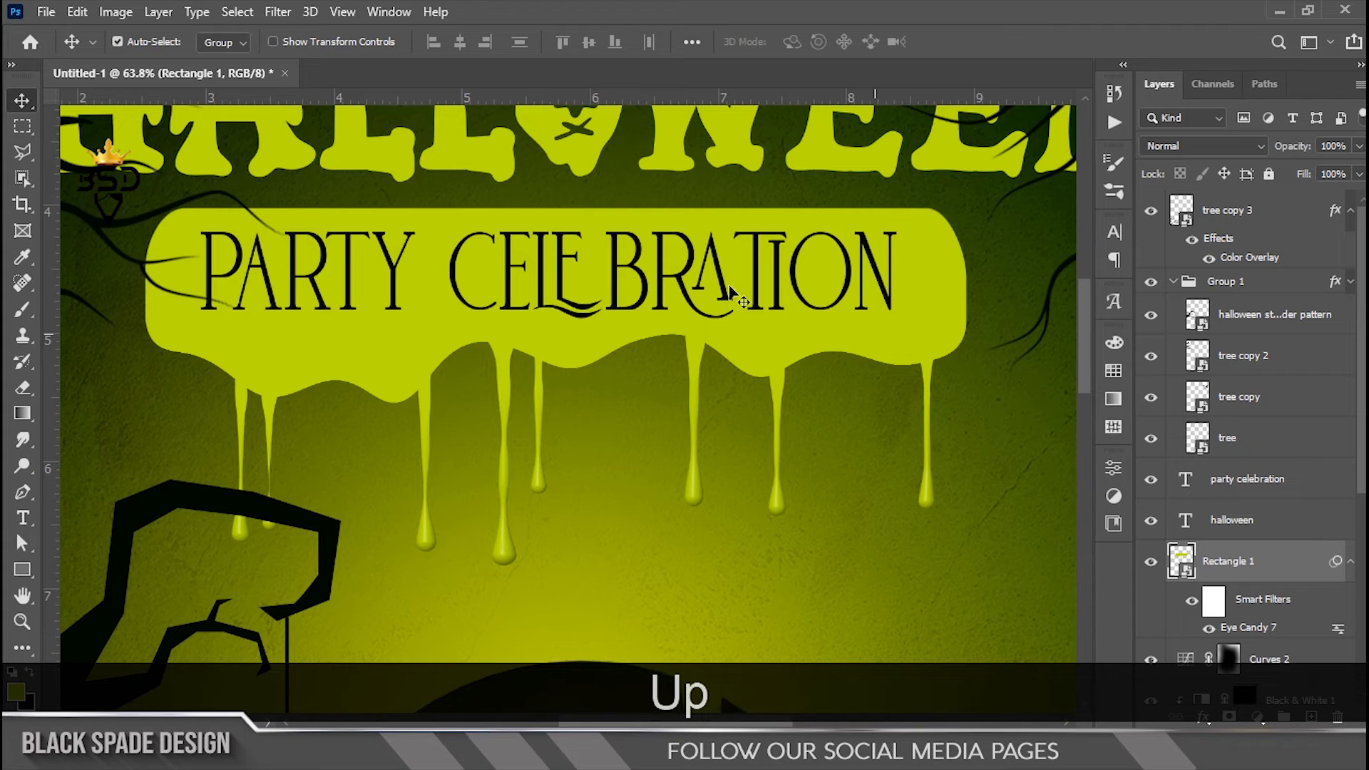
# - Examine how the dripping banner sits against the title, tree and gravestone in the whole poster and up close
pyautogui.scroll(-5, 856, 321)
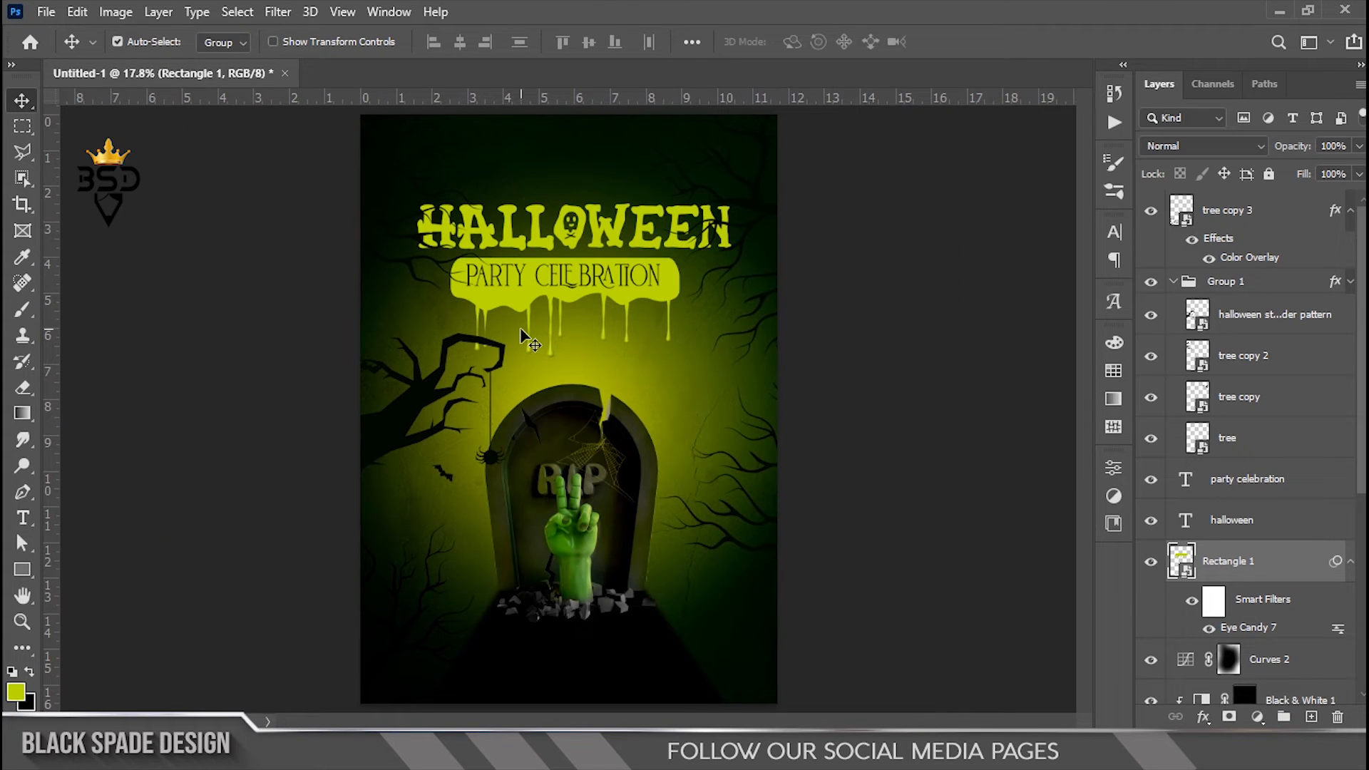
pyautogui.scroll(5, 520, 330)
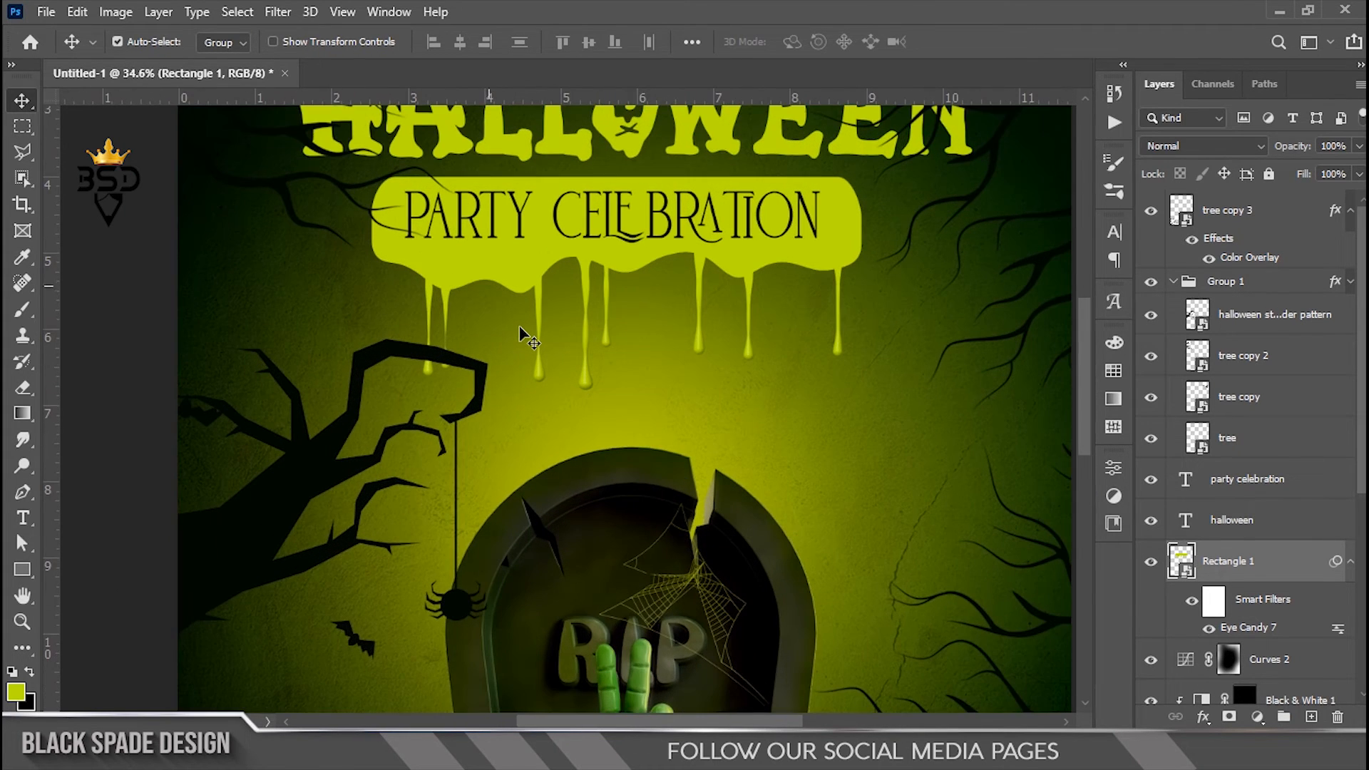
pyautogui.scroll(1, 525, 336)
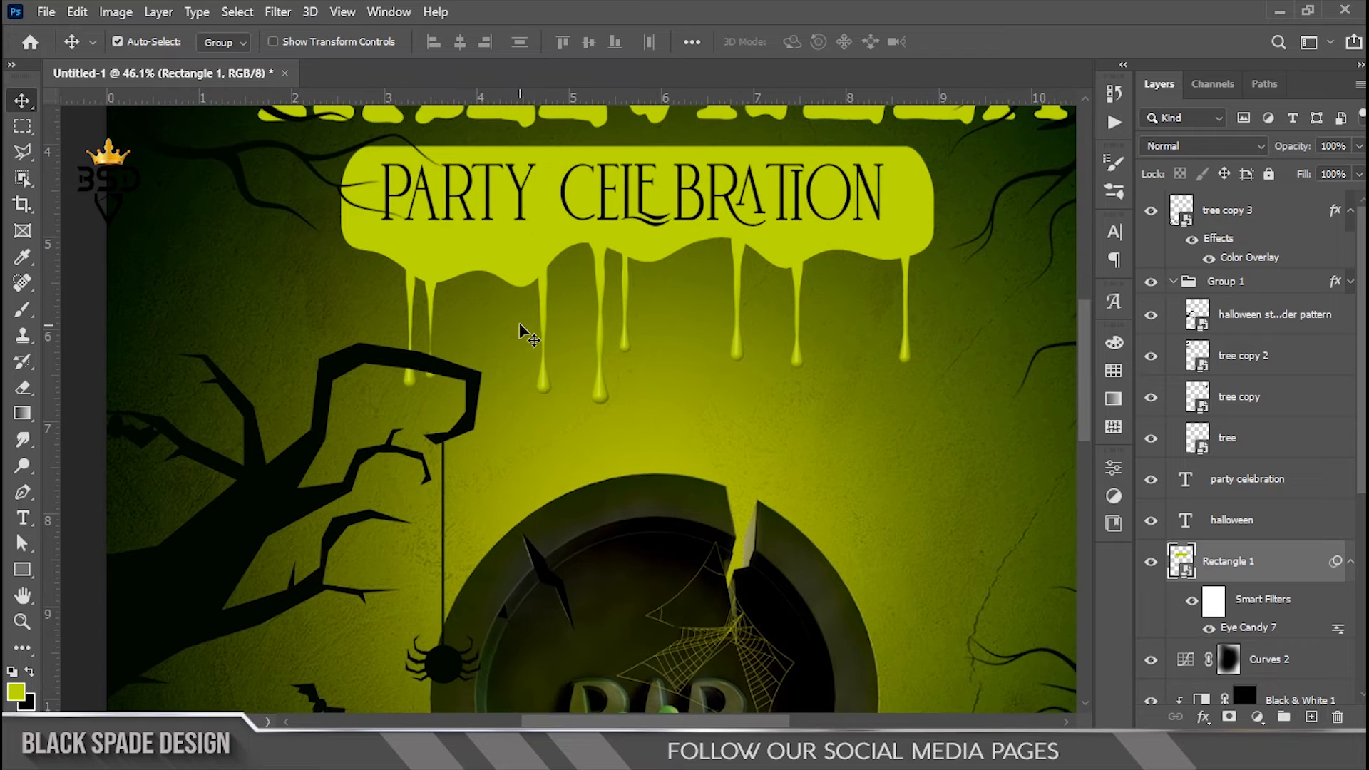
pyautogui.scroll(-4, 527, 331)
pyautogui.scroll(4, 572, 293)
pyautogui.press('space')
pyautogui.moveTo(562, 302); pyautogui.dragTo(654, 390)
pyautogui.scroll(2, 627, 400)
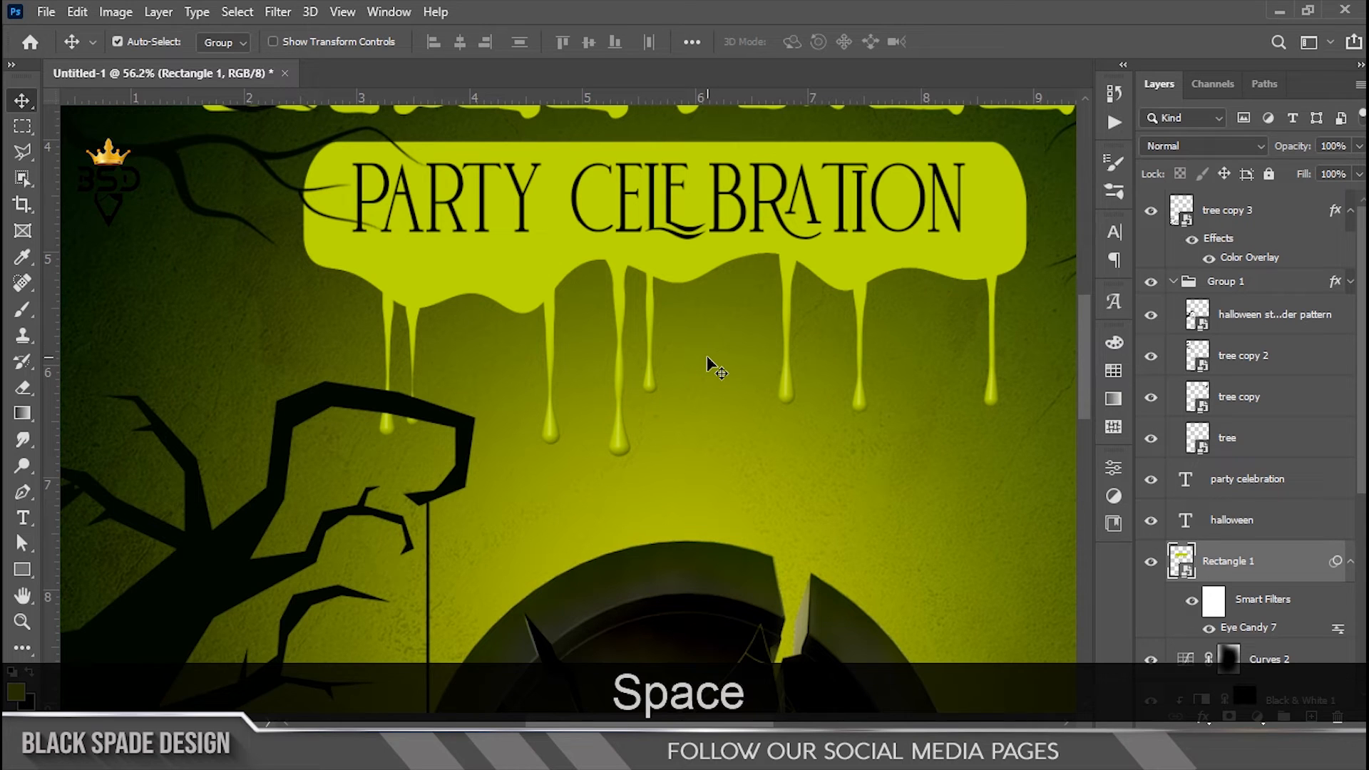
pyautogui.press('t')
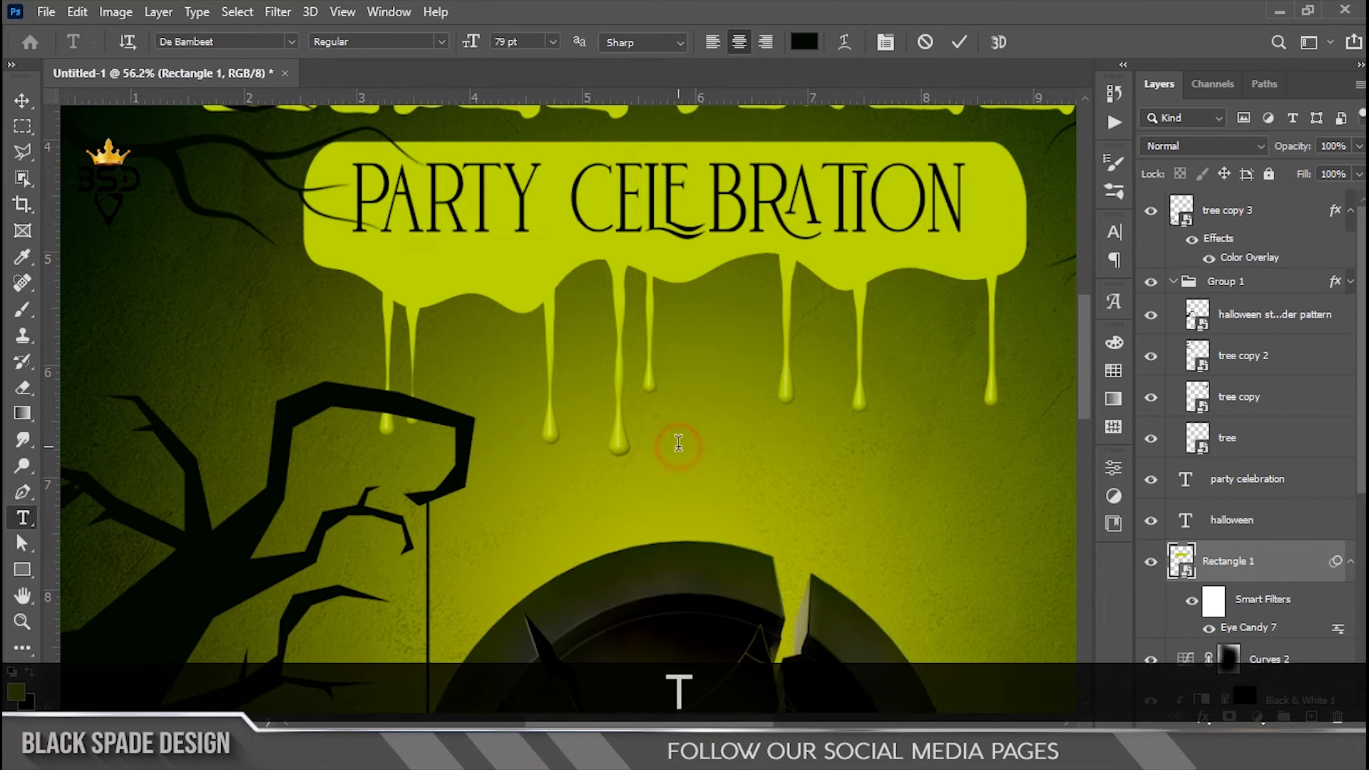
pyautogui.click(679, 444)
pyautogui.write('night')
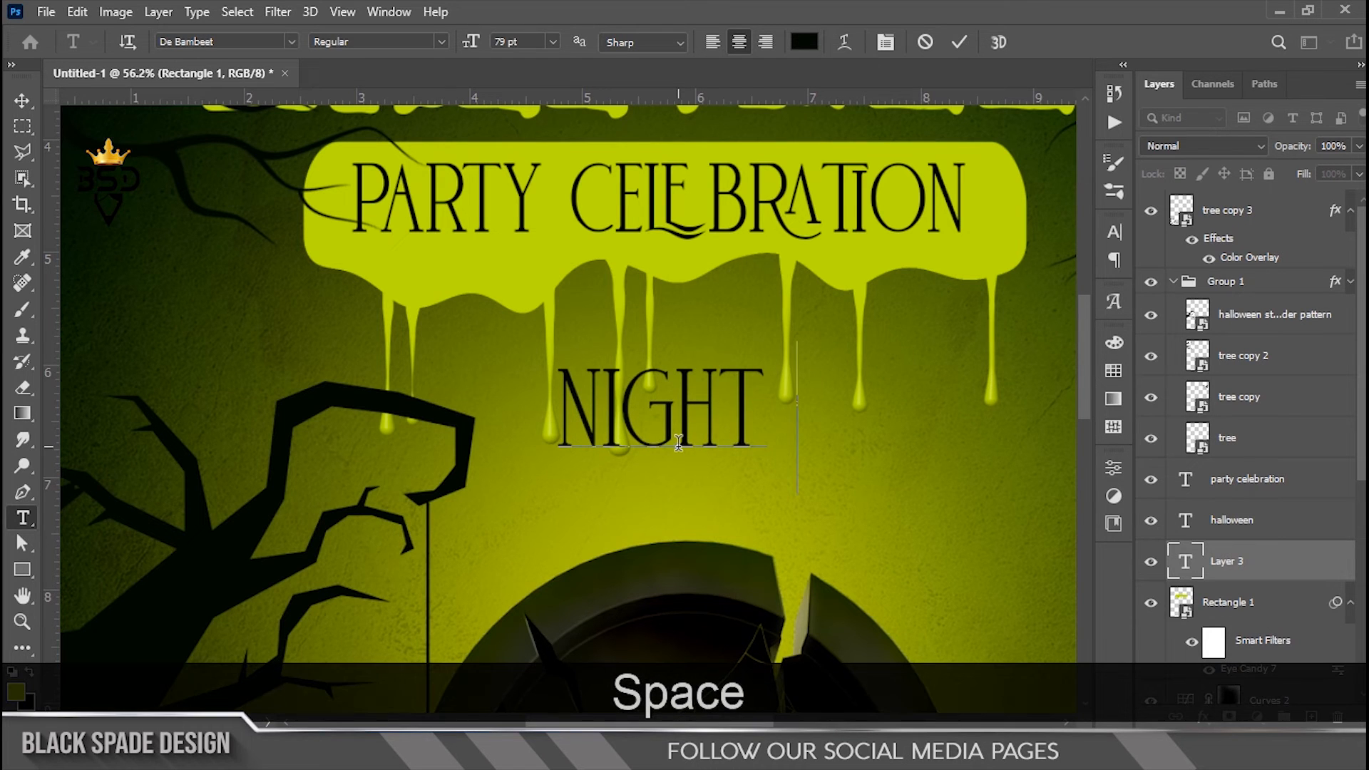
pyautogui.write(' @10')
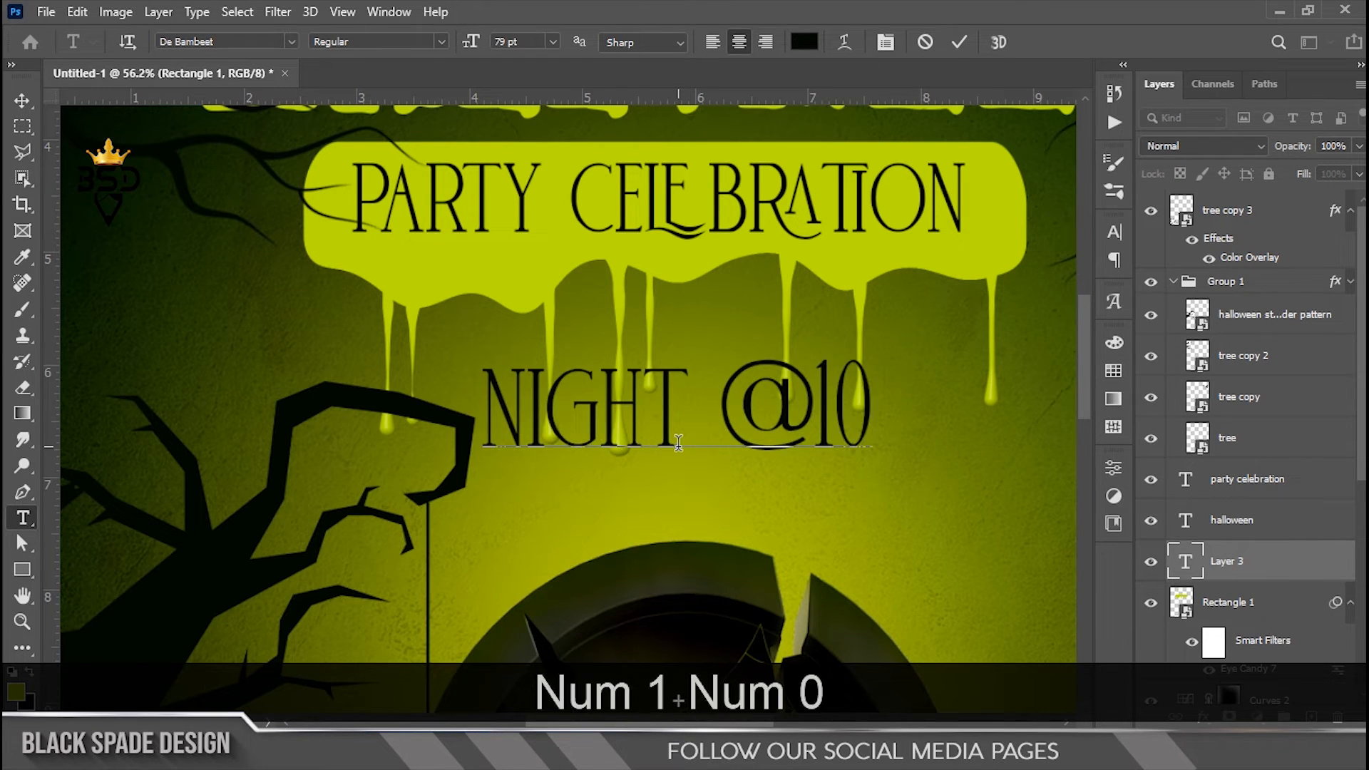
pyautogui.write('PM ')
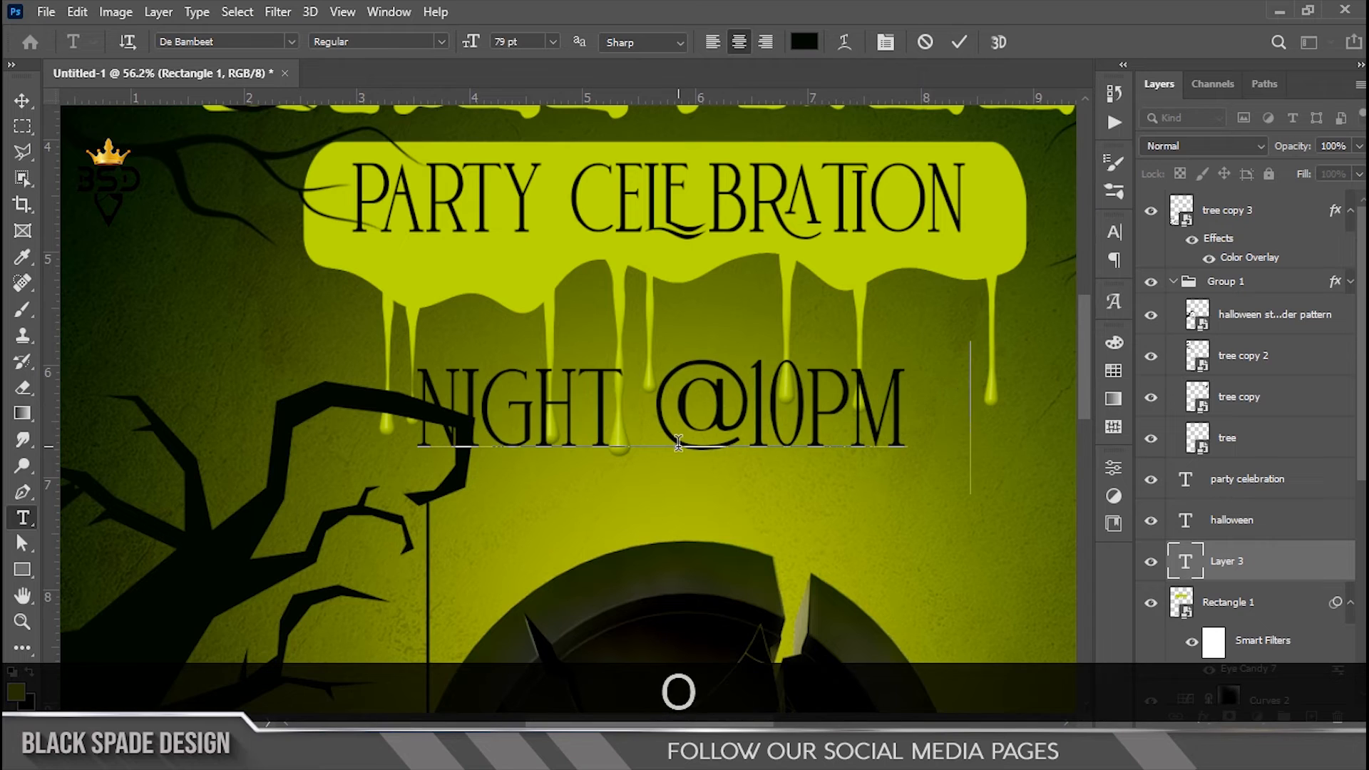
pyautogui.write('OCTOB')
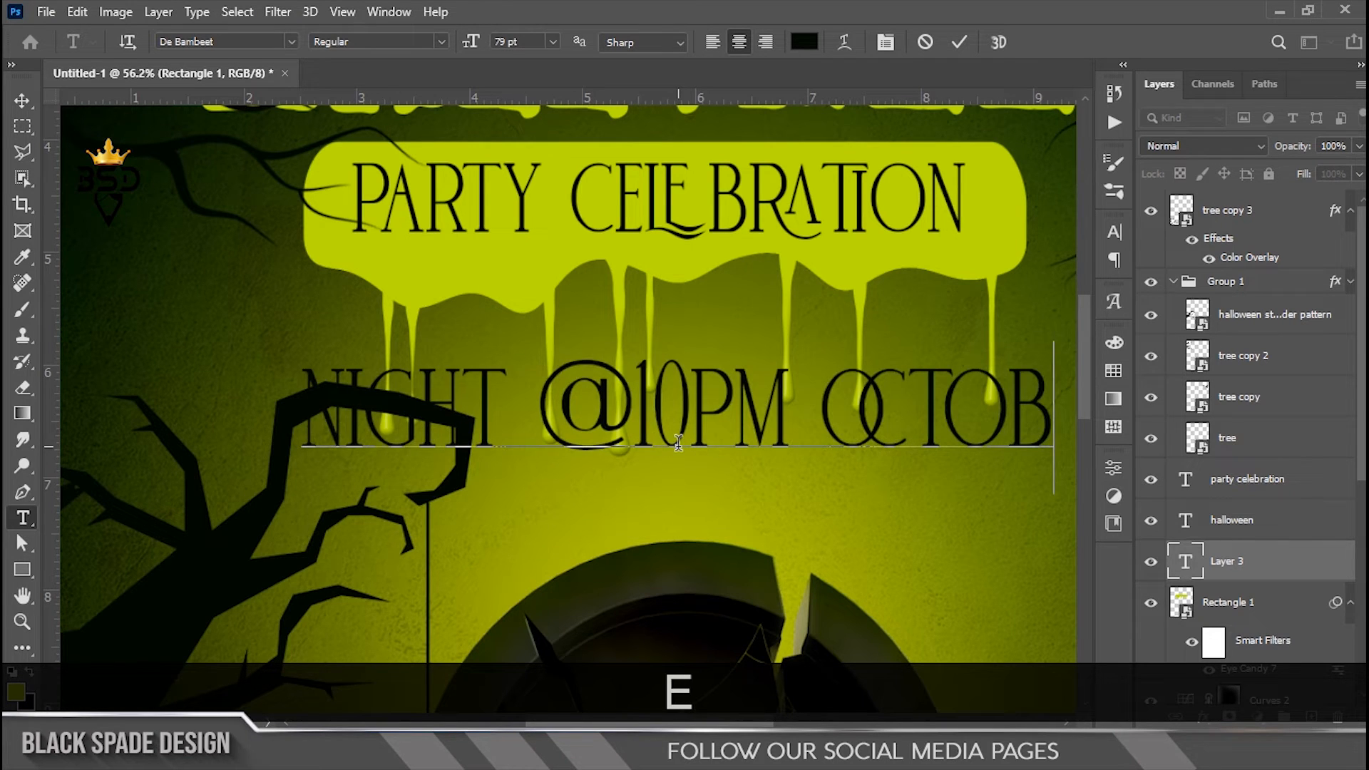
pyautogui.write('ER 31')
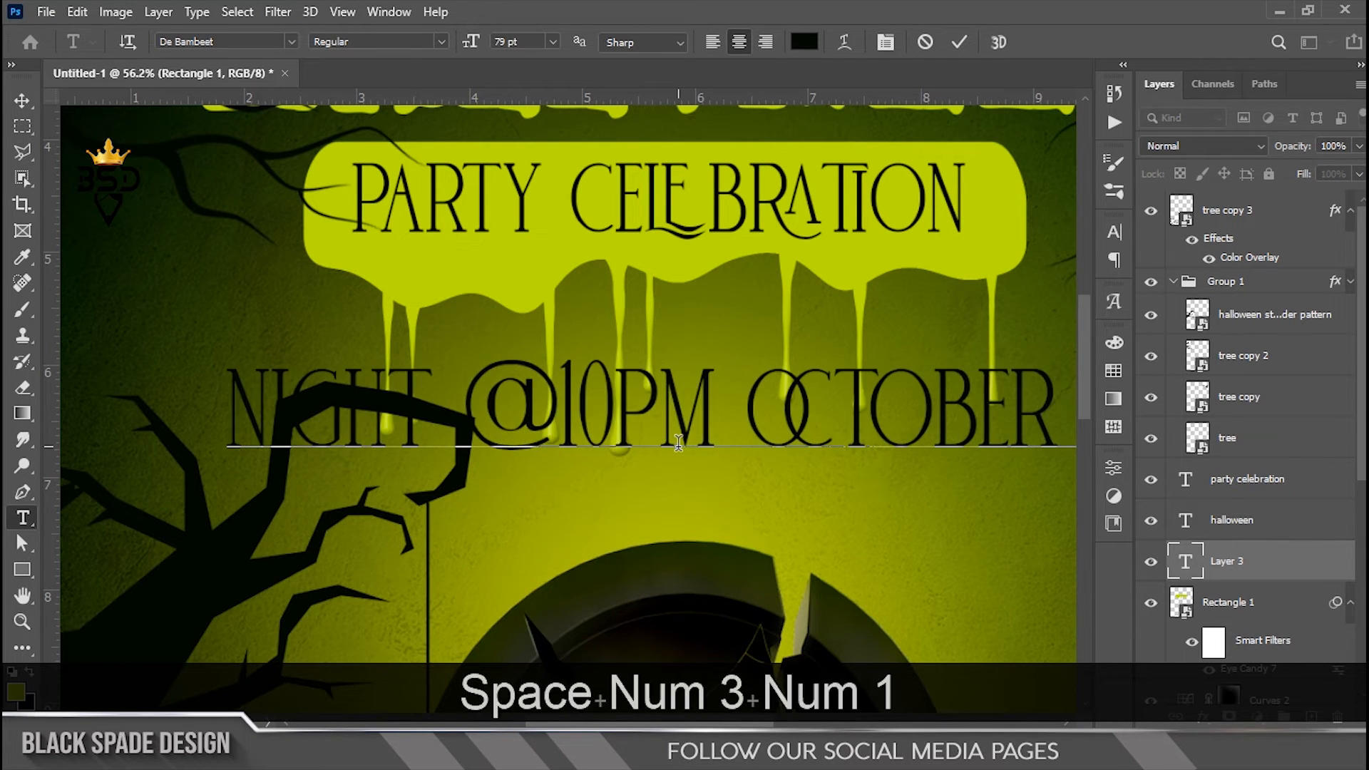
# - Insert a line above the date and time text and fill it with "..."
pyautogui.click(230, 408)
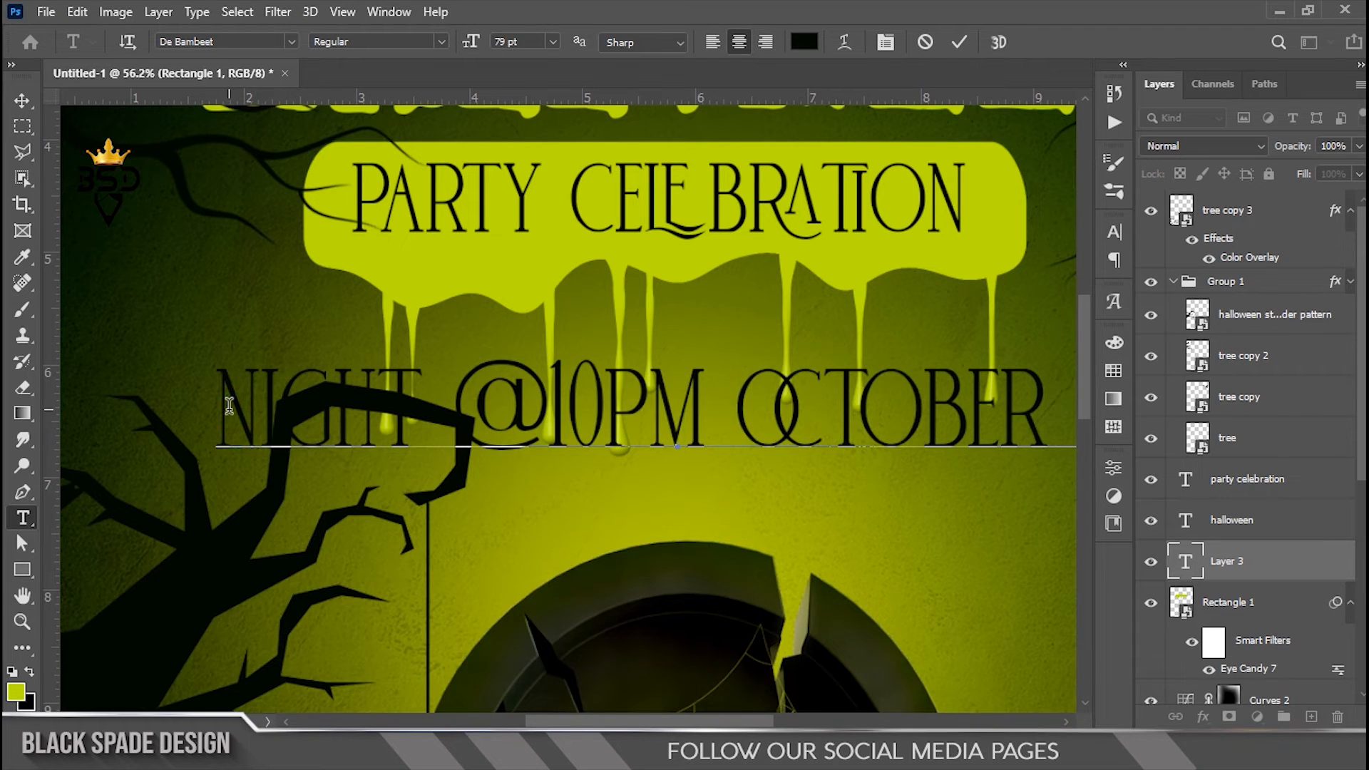
pyautogui.press('Return')
pyautogui.press('Up')
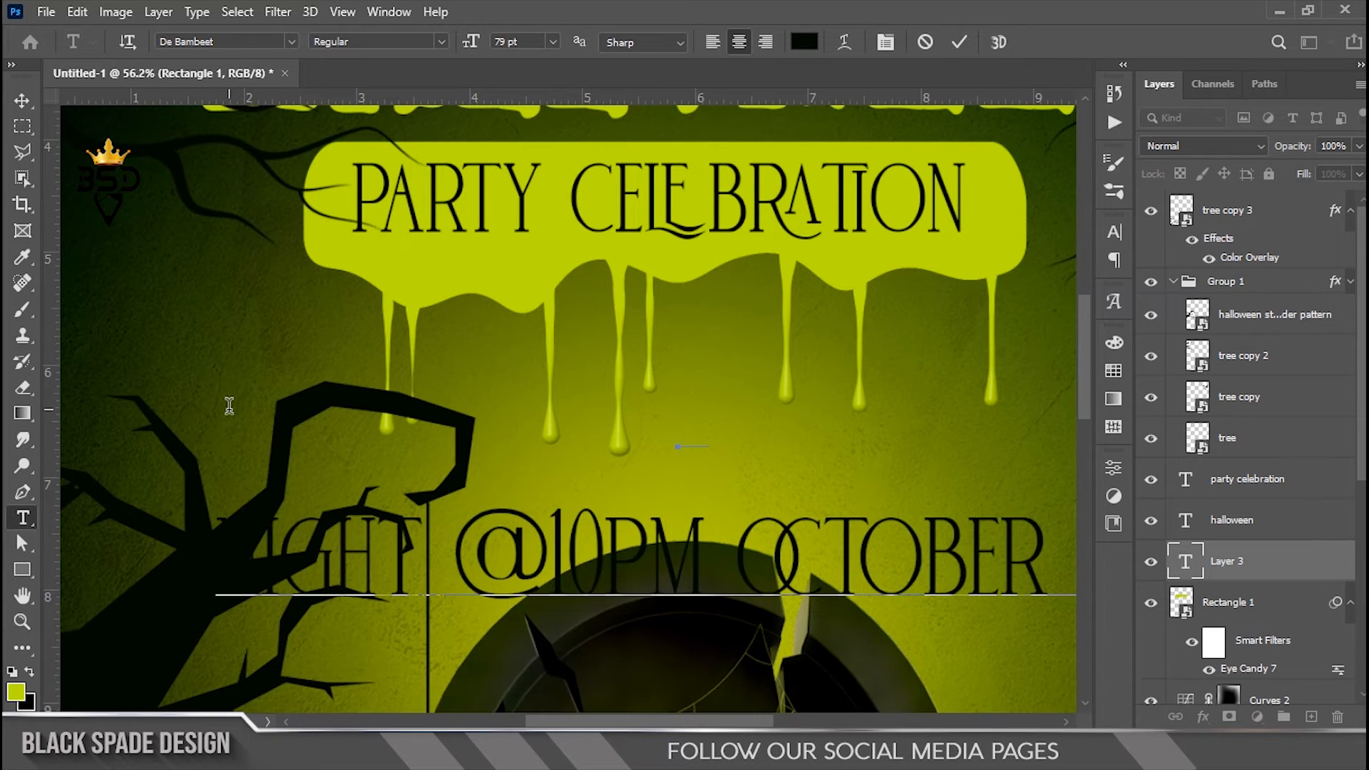
pyautogui.write('..')
# - Set the whole date and time text in Bebas Neue at 28 pt and commit the text
pyautogui.hotkey('ctrl', 'a')
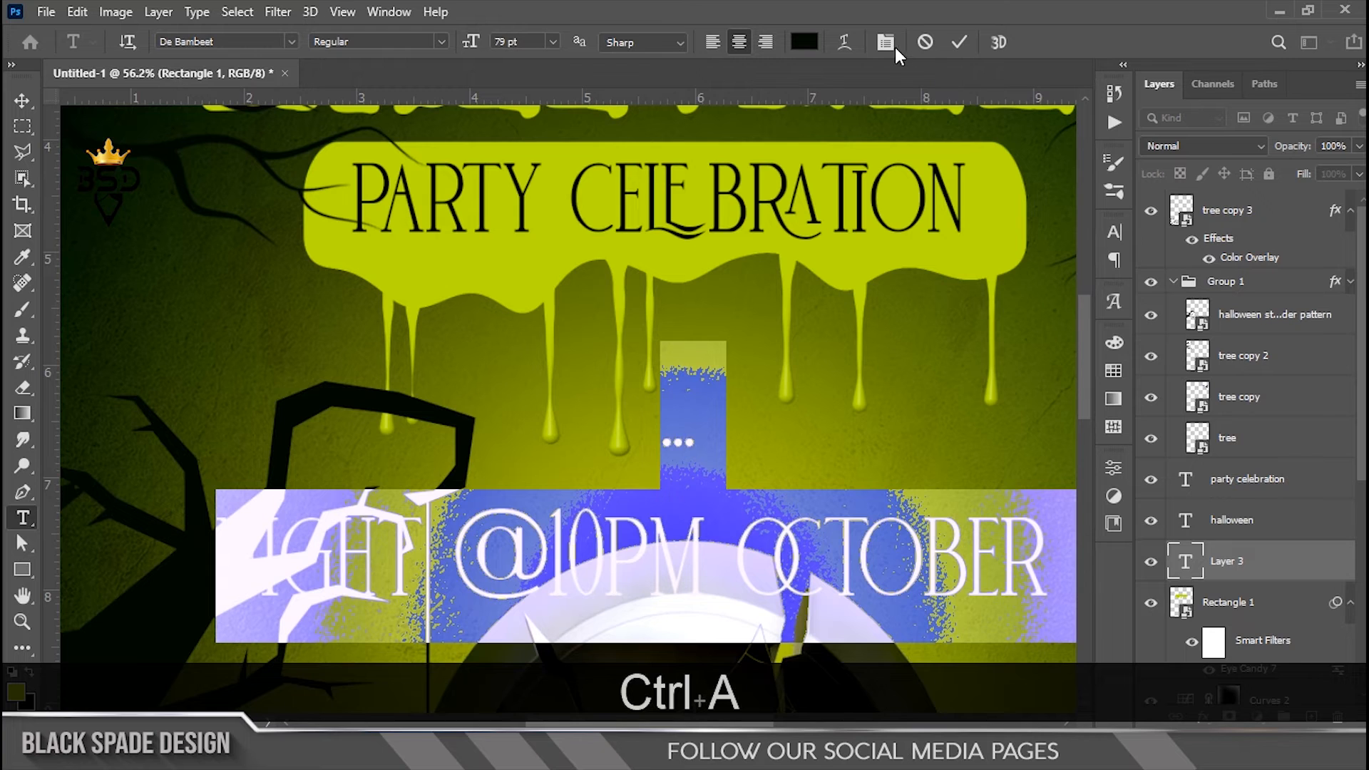
pyautogui.click(886, 42)
pyautogui.click(995, 264)
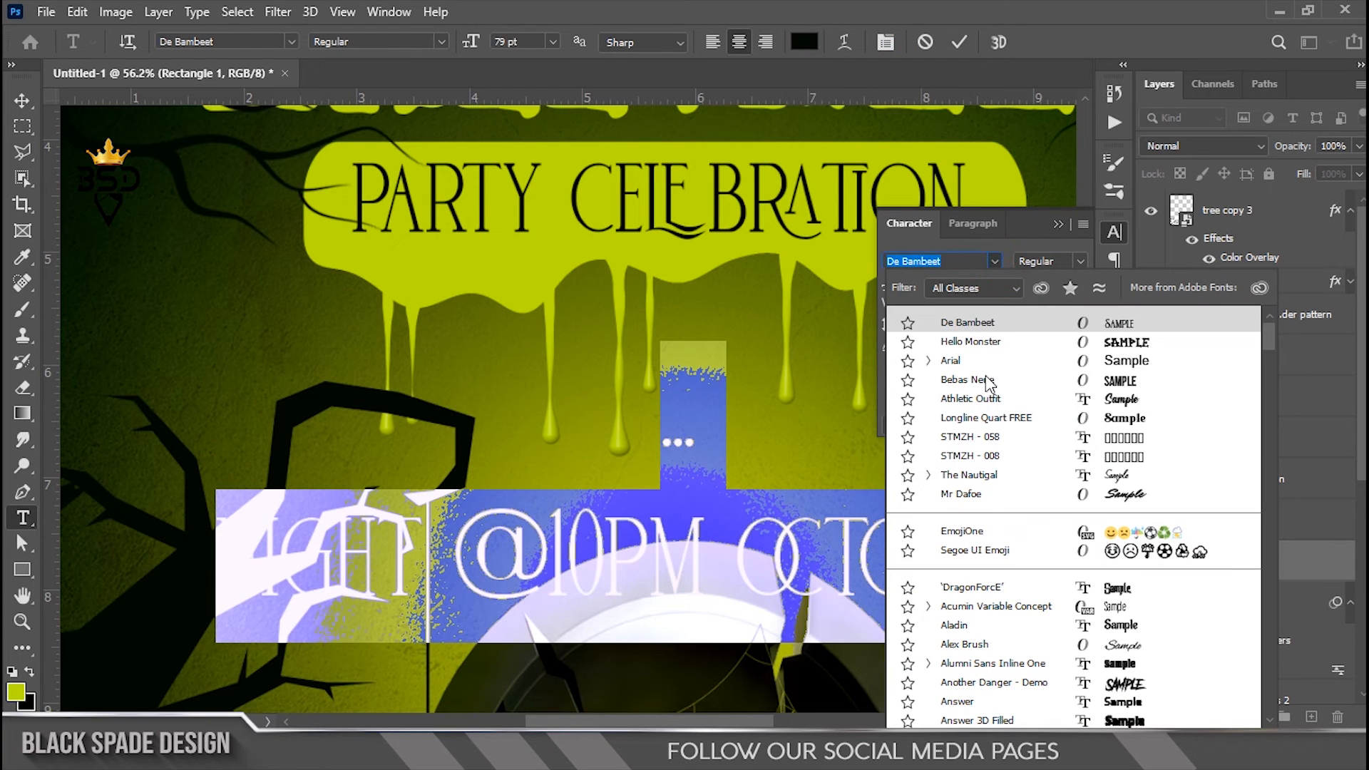
pyautogui.click(986, 378)
pyautogui.moveTo(890, 286); pyautogui.dragTo(849, 284)
pyautogui.click(958, 44)
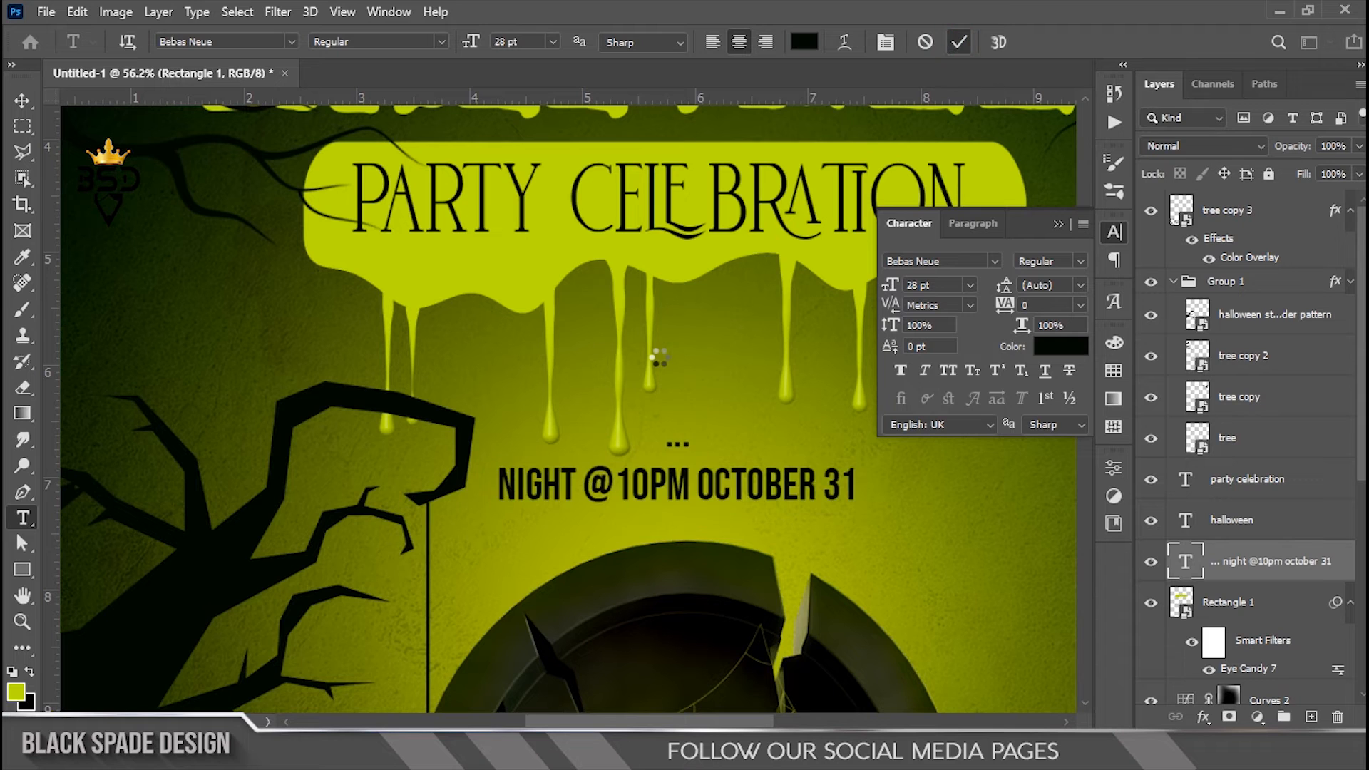
# - Move the date and time text up under the dripping banner and place its layer below Rectangle 1
pyautogui.keyDown('alt'); pyautogui.scroll(-2, 659, 359); pyautogui.keyUp('alt')
pyautogui.press('v')
pyautogui.moveTo(687, 468); pyautogui.dragTo(717, 386)
pyautogui.keyDown('alt'); pyautogui.scroll(-3, 720, 384); pyautogui.keyUp('alt')
pyautogui.moveTo(1274, 556); pyautogui.dragTo(1268, 650)
pyautogui.keyDown('alt'); pyautogui.scroll(2, 720, 378); pyautogui.keyUp('alt')
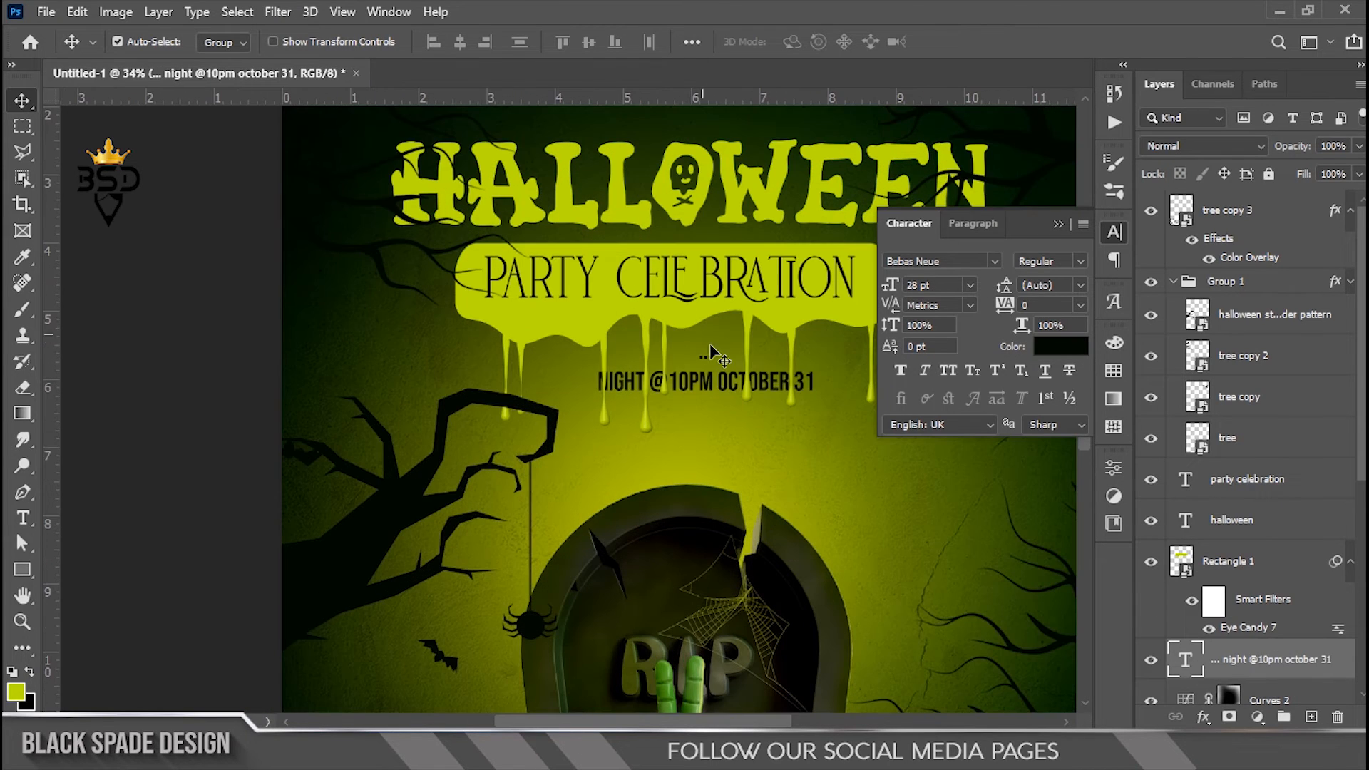
# - Close the character settings and shift the date and time text slightly left and up beneath the party celebration text
pyautogui.click(1060, 222)
pyautogui.keyDown('alt'); pyautogui.scroll(3, 713, 382); pyautogui.keyUp('alt')
pyautogui.hotkey('ctrl', 't')
pyautogui.moveTo(751, 390); pyautogui.dragTo(731, 383)
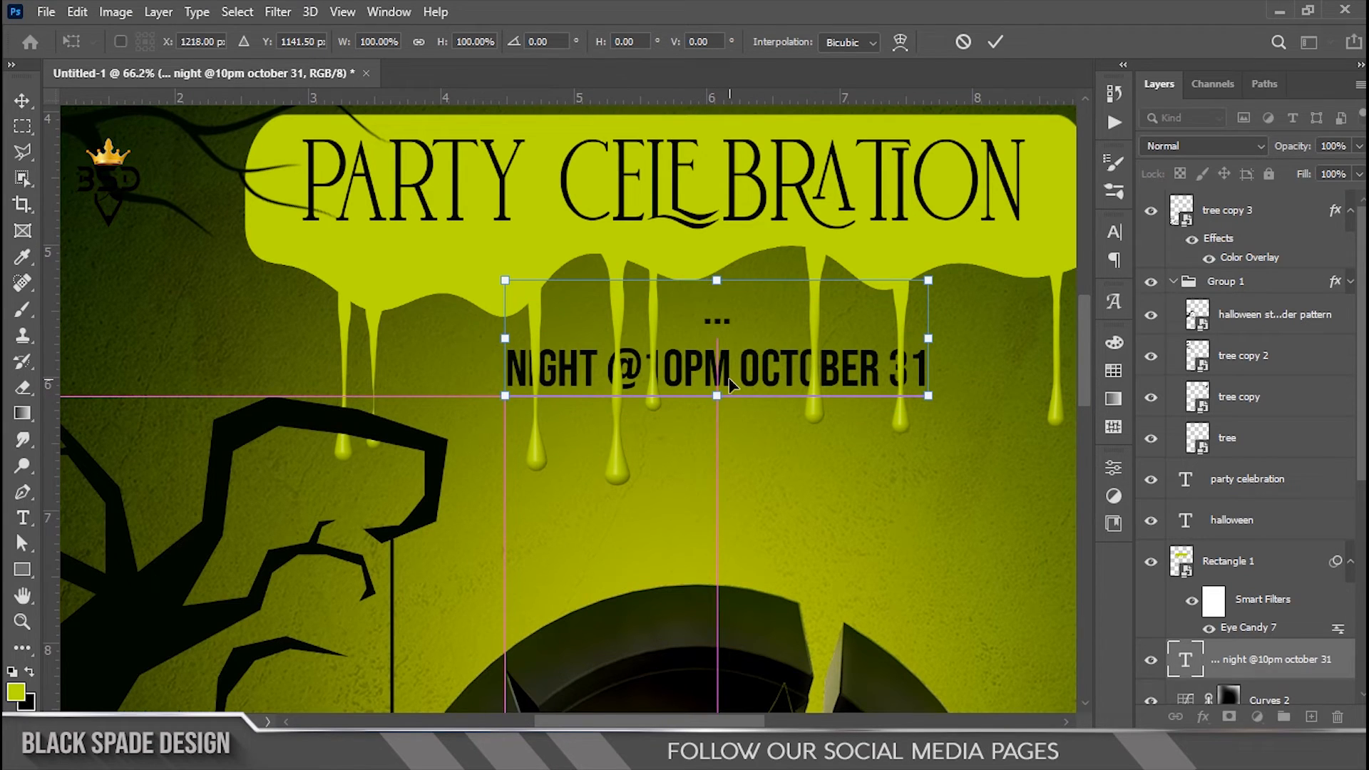
pyautogui.press('Return')
pyautogui.scroll(-3, 792, 332)
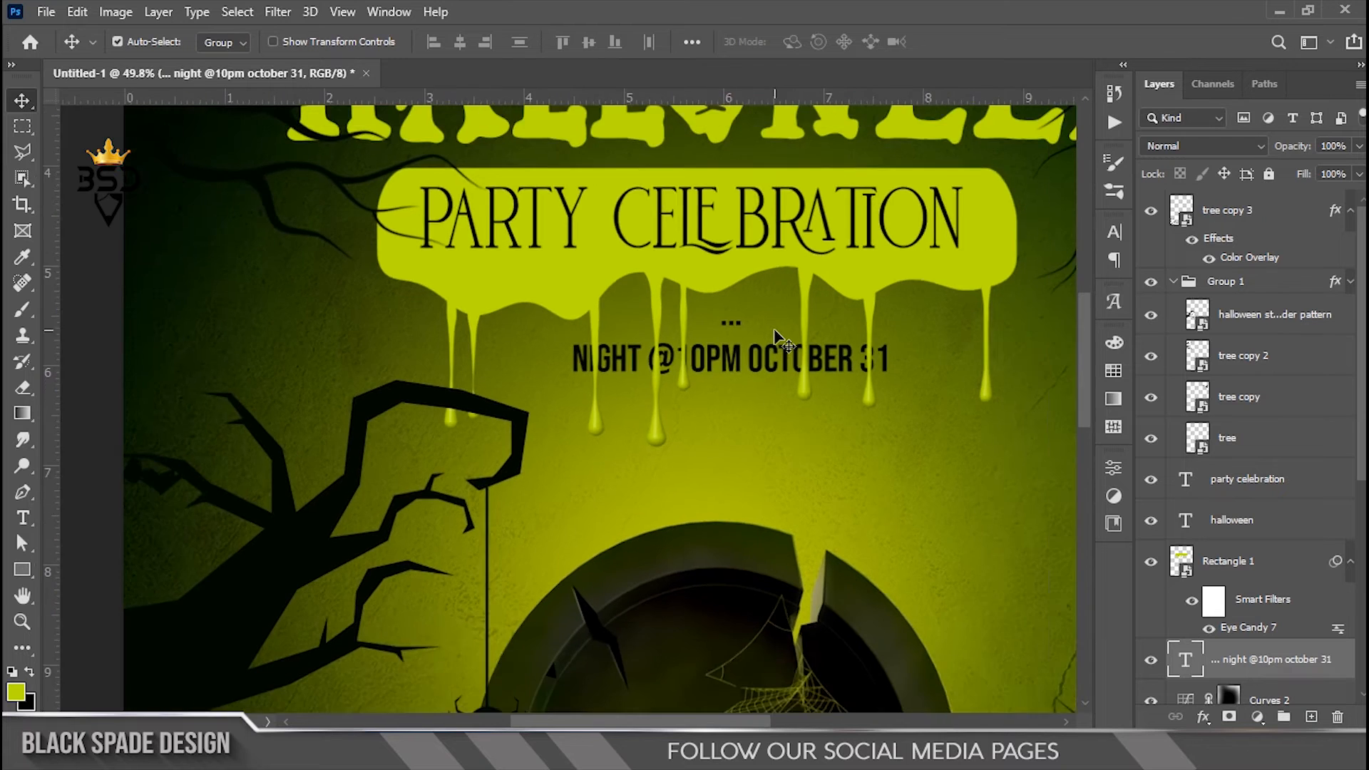
# - Reopen Rectangle 1's Eye Candy 7 Drip filter and set melt length to 9.10%, ripple width to 32.09% and pooling to 40
pyautogui.click(1247, 631)
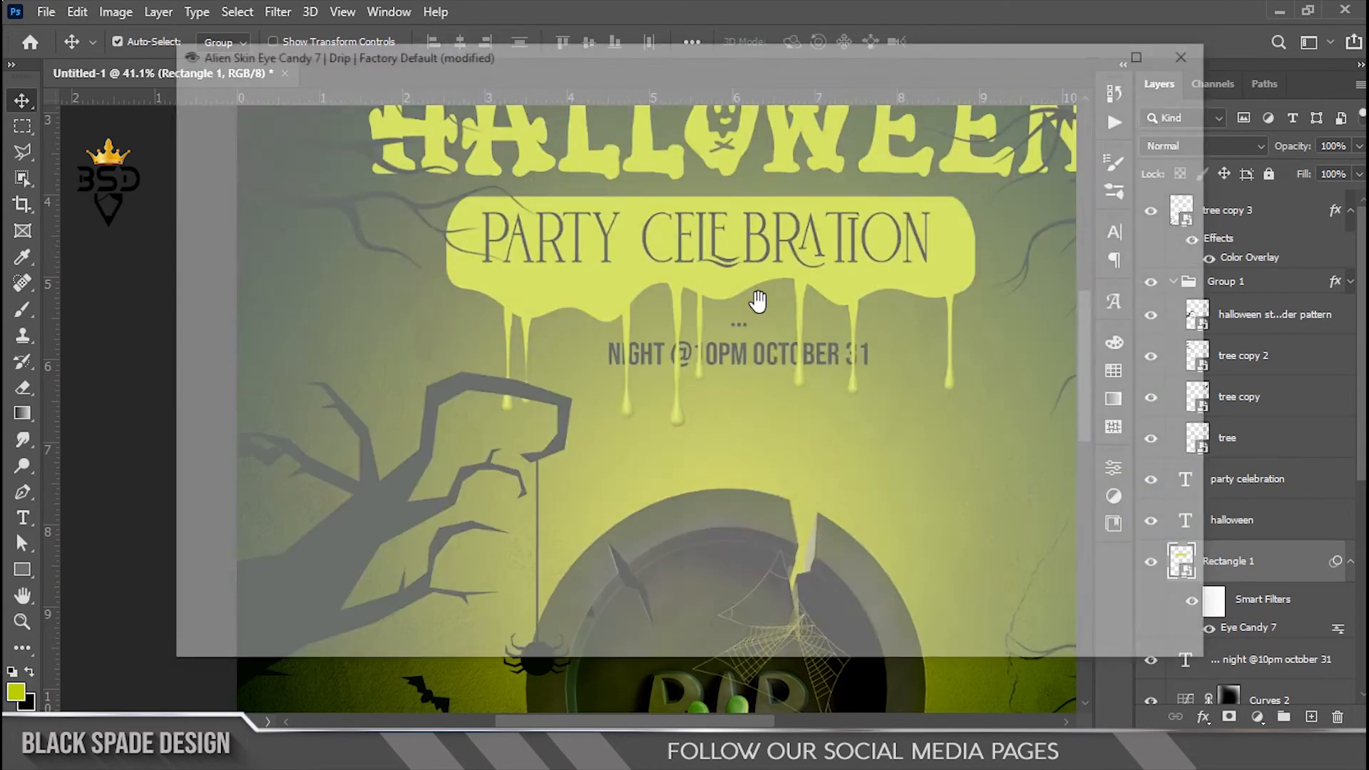
pyautogui.scroll(3, 697, 267)
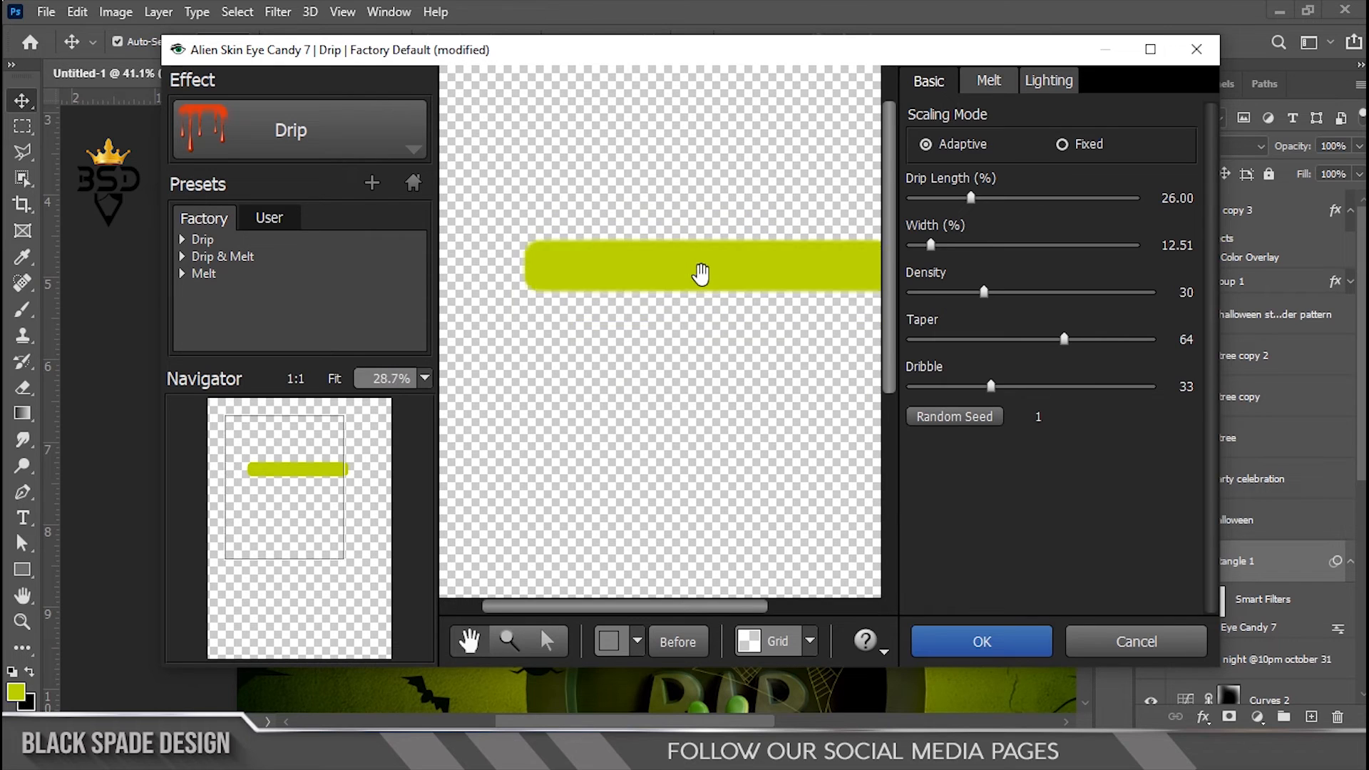
pyautogui.click(988, 81)
pyautogui.moveTo(993, 183)
pyautogui.mouseDown()
pyautogui.moveTo(971, 187)
pyautogui.moveTo(984, 190)
pyautogui.mouseUp()
pyautogui.moveTo(940, 133); pyautogui.dragTo(933, 132)
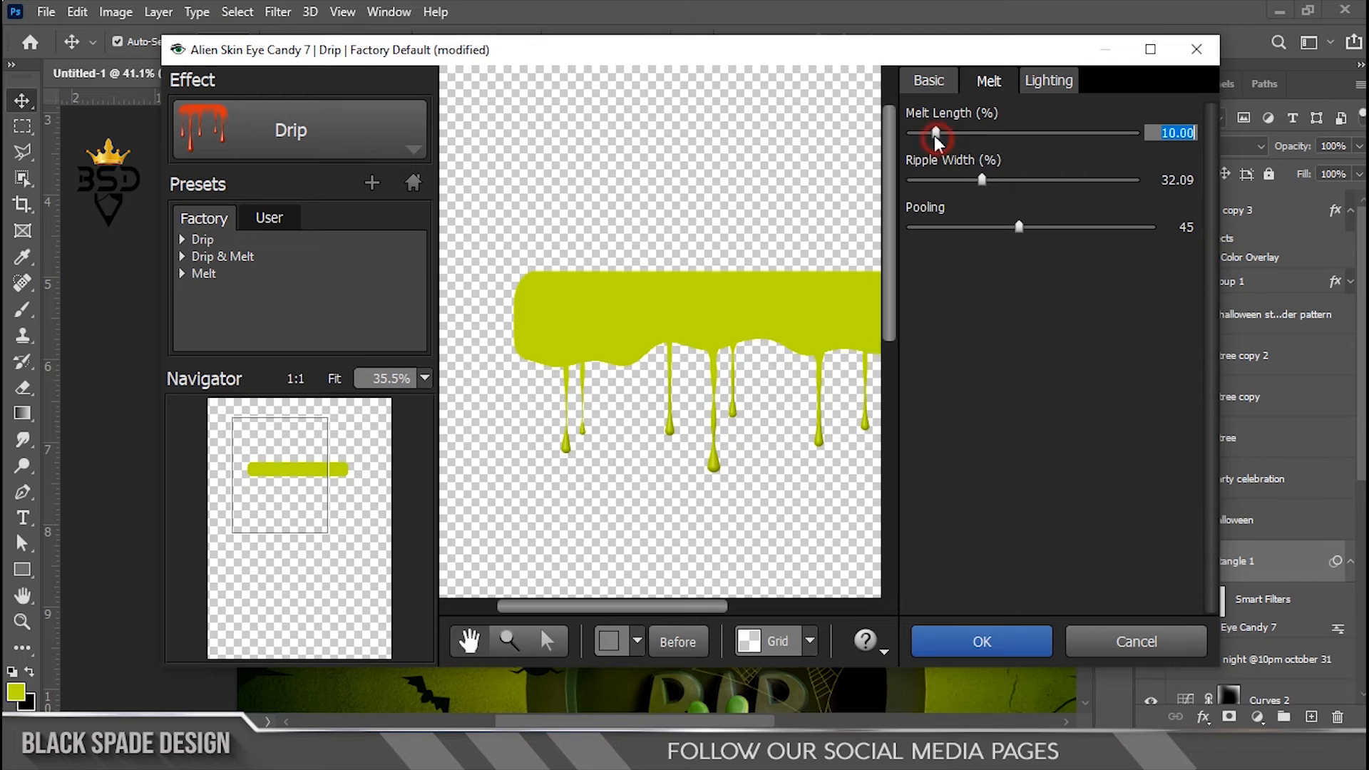
pyautogui.moveTo(684, 606); pyautogui.dragTo(729, 618)
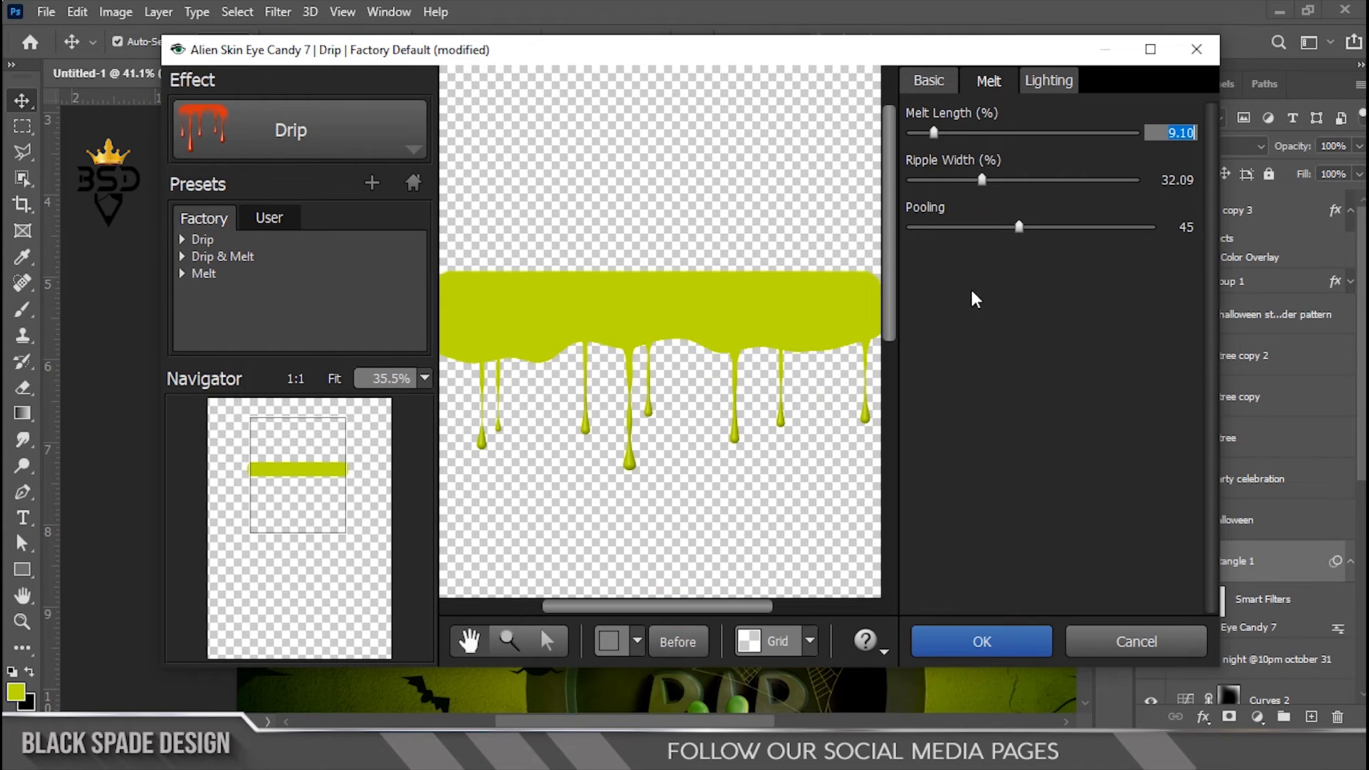
pyautogui.click(1017, 228)
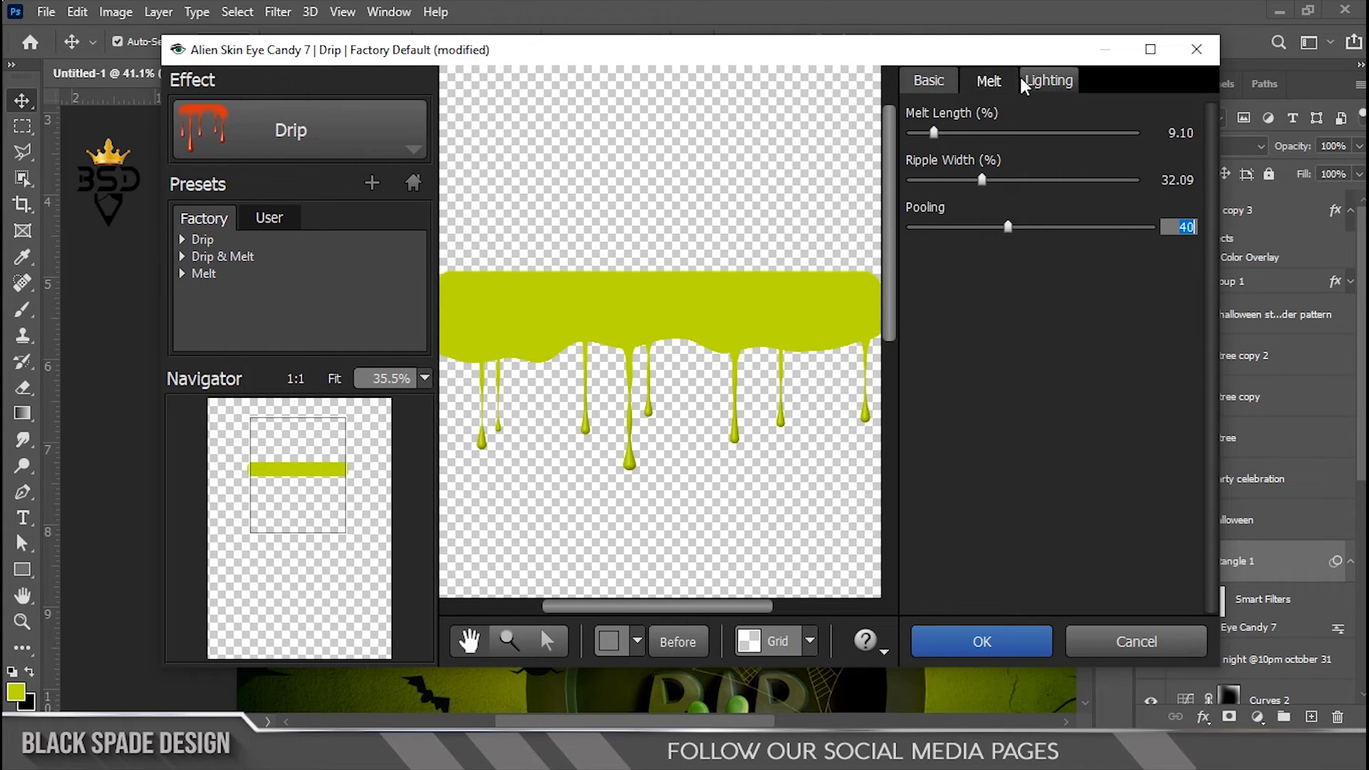
# - Set drip length to 40%, width to 13.17%, density to 16 and taper to 49, and apply the Drip filter
pyautogui.click(927, 80)
pyautogui.scroll(-1, 572, 295)
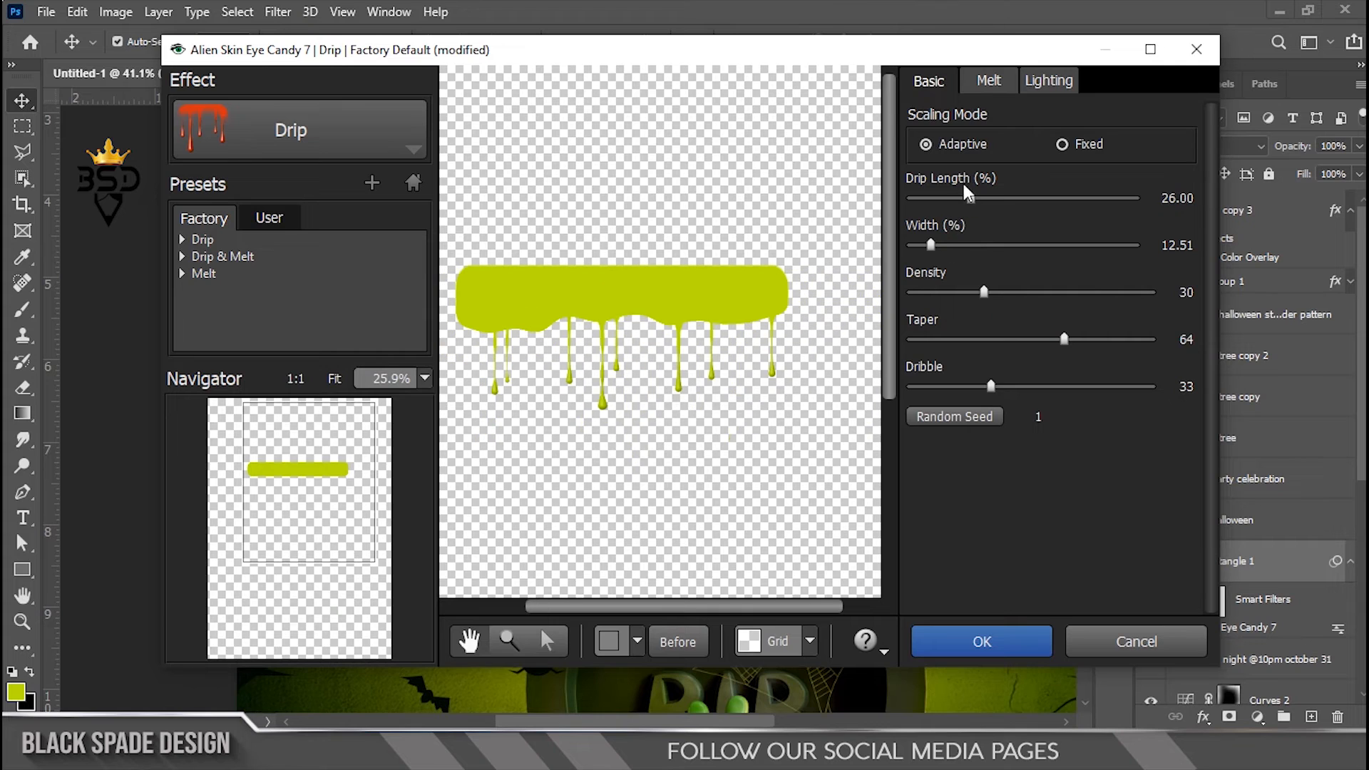
pyautogui.moveTo(968, 204); pyautogui.dragTo(946, 246)
pyautogui.click(942, 246)
pyautogui.click(951, 292)
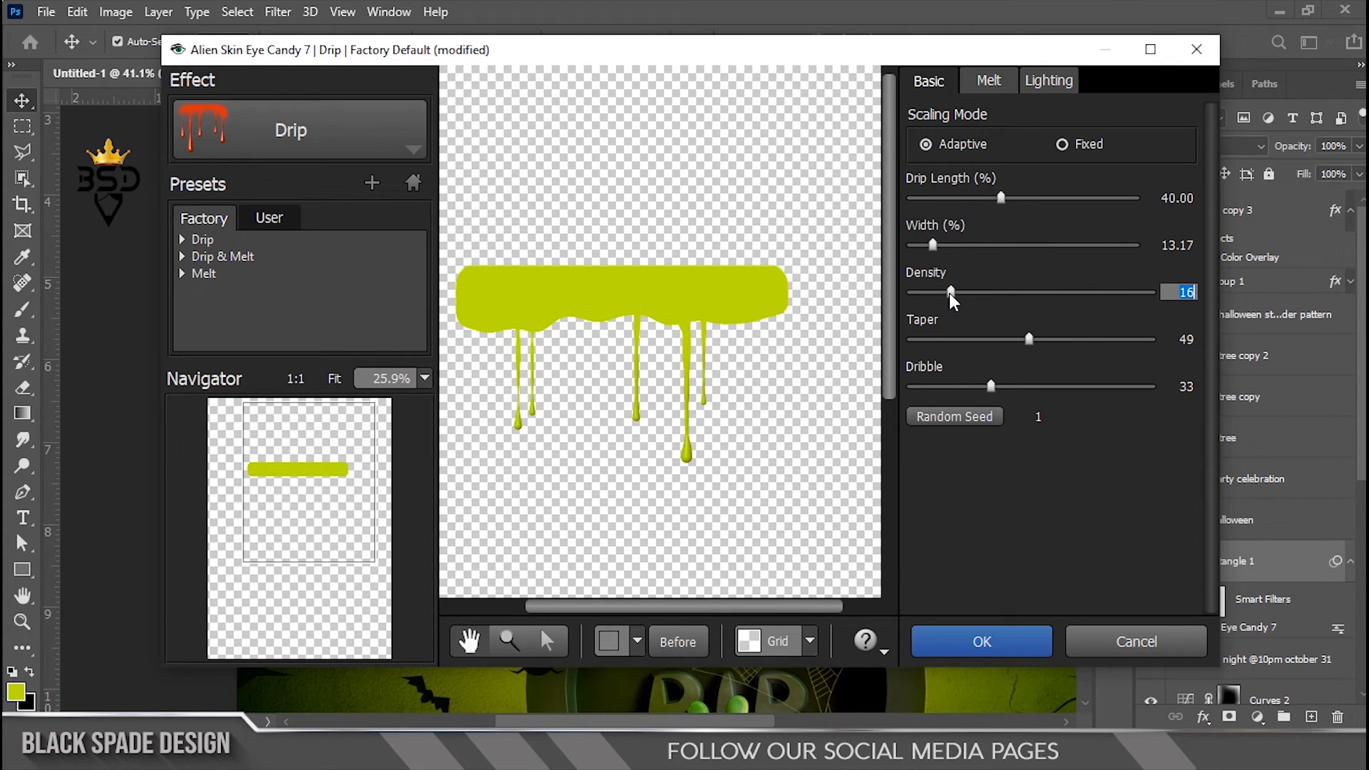
pyautogui.click(1039, 631)
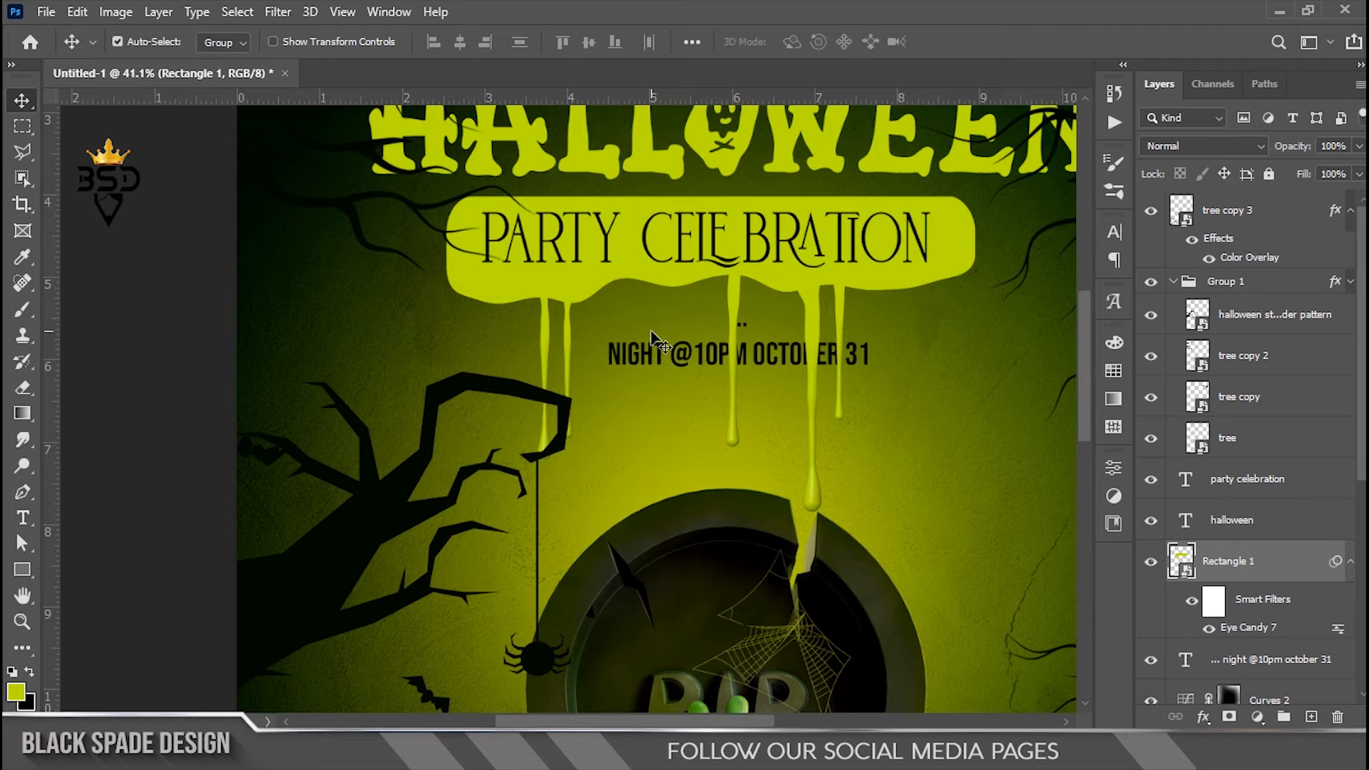
# - Move the date and time text horizontally to the left beneath the dripping banner
pyautogui.scroll(-3, 652, 335)
pyautogui.scroll(1, 653, 335)
pyautogui.rightClick(744, 372)
pyautogui.click(744, 365)
pyautogui.hotkey('ctrl', 't')
pyautogui.scroll(2, 744, 357)
pyautogui.moveTo(739, 352); pyautogui.dragTo(770, 351)
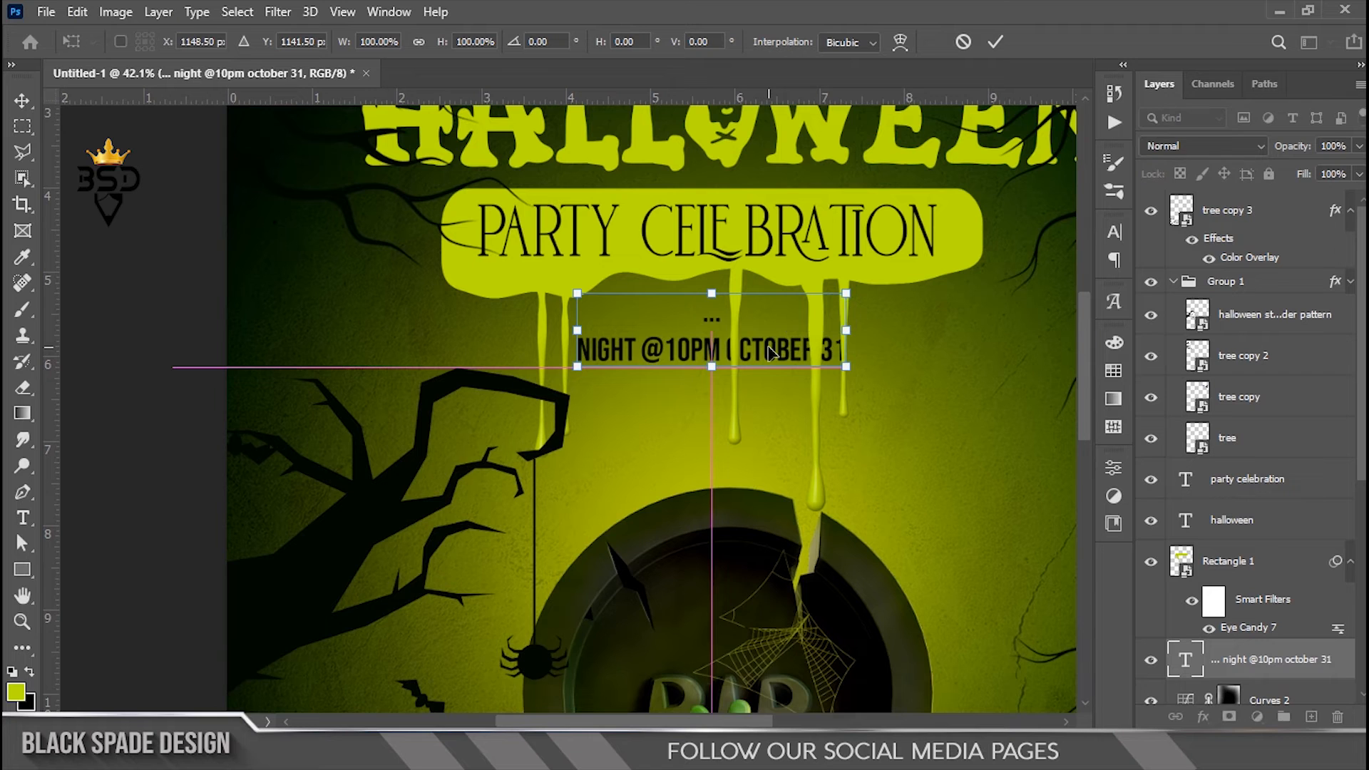
pyautogui.press('Return')
# - Place the date and time text layer between the party celebration and halloween layers, in front of the drips
pyautogui.scroll(-4, 771, 352)
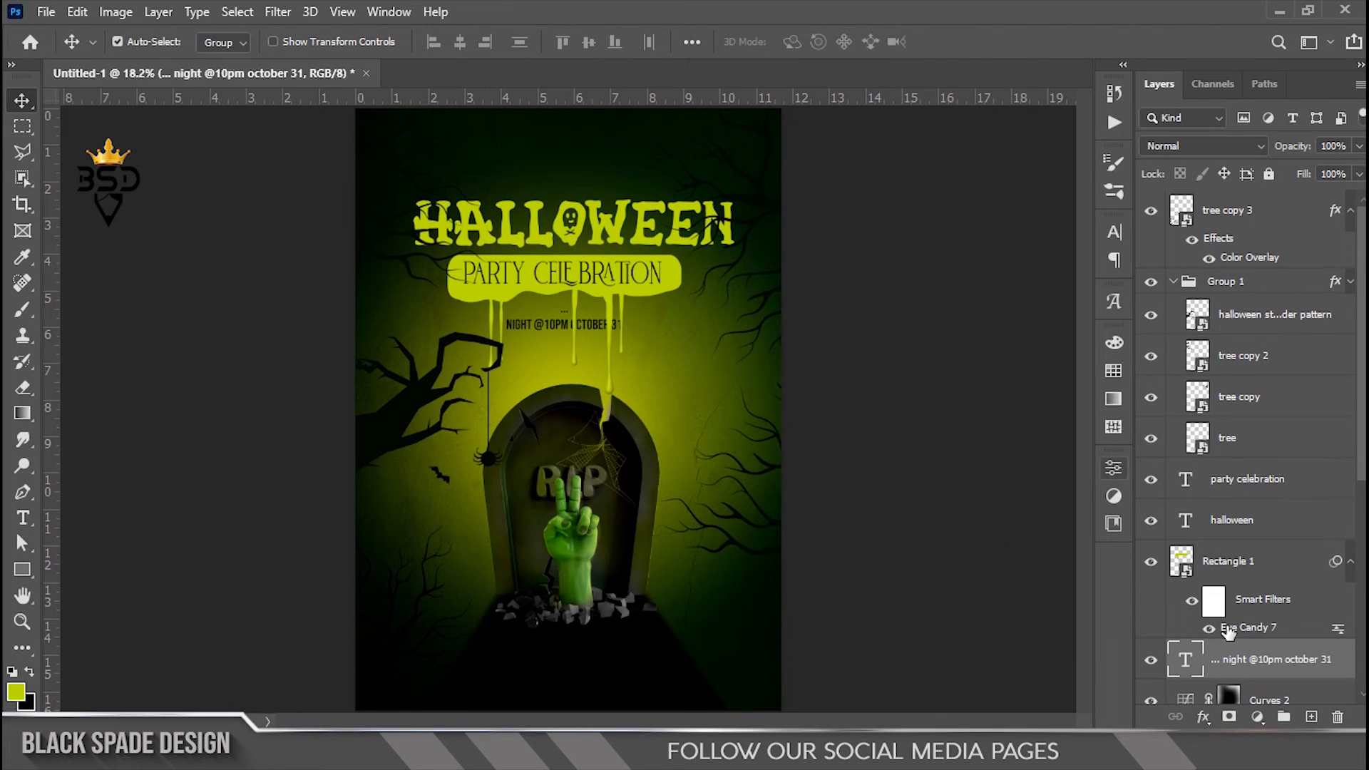
pyautogui.moveTo(1241, 667); pyautogui.dragTo(1244, 503)
pyautogui.scroll(4, 585, 301)
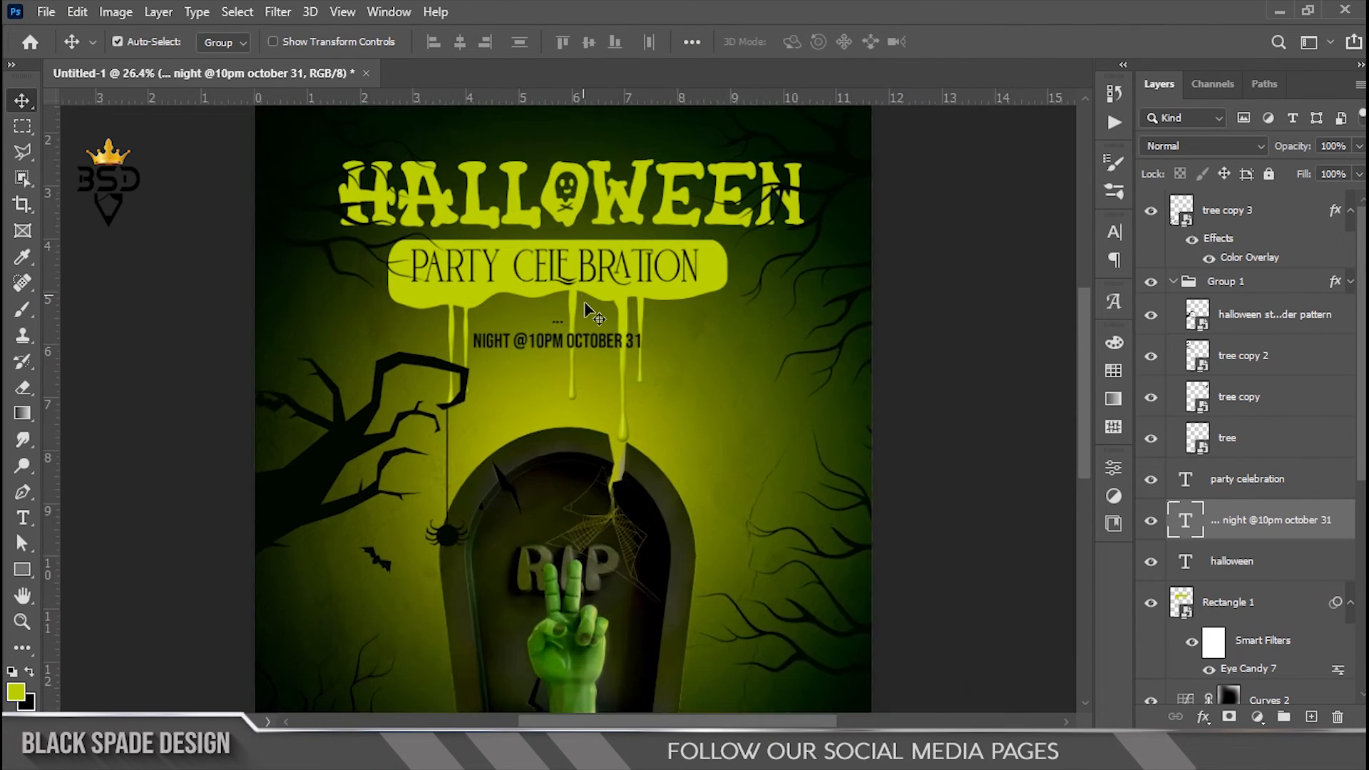
# - Shift the date and time text further left to clear the long drip, and nudge it up toward the banner
pyautogui.hotkey('ctrl', 't')
pyautogui.moveTo(668, 310); pyautogui.dragTo(657, 316)
pyautogui.press('Return')
pyautogui.press('Up')
pyautogui.press('Up')
pyautogui.press('Up')
pyautogui.press('Up')
pyautogui.press('Up')
pyautogui.press('Up')
pyautogui.press('Up')
pyautogui.press('Up')
pyautogui.press('Up')
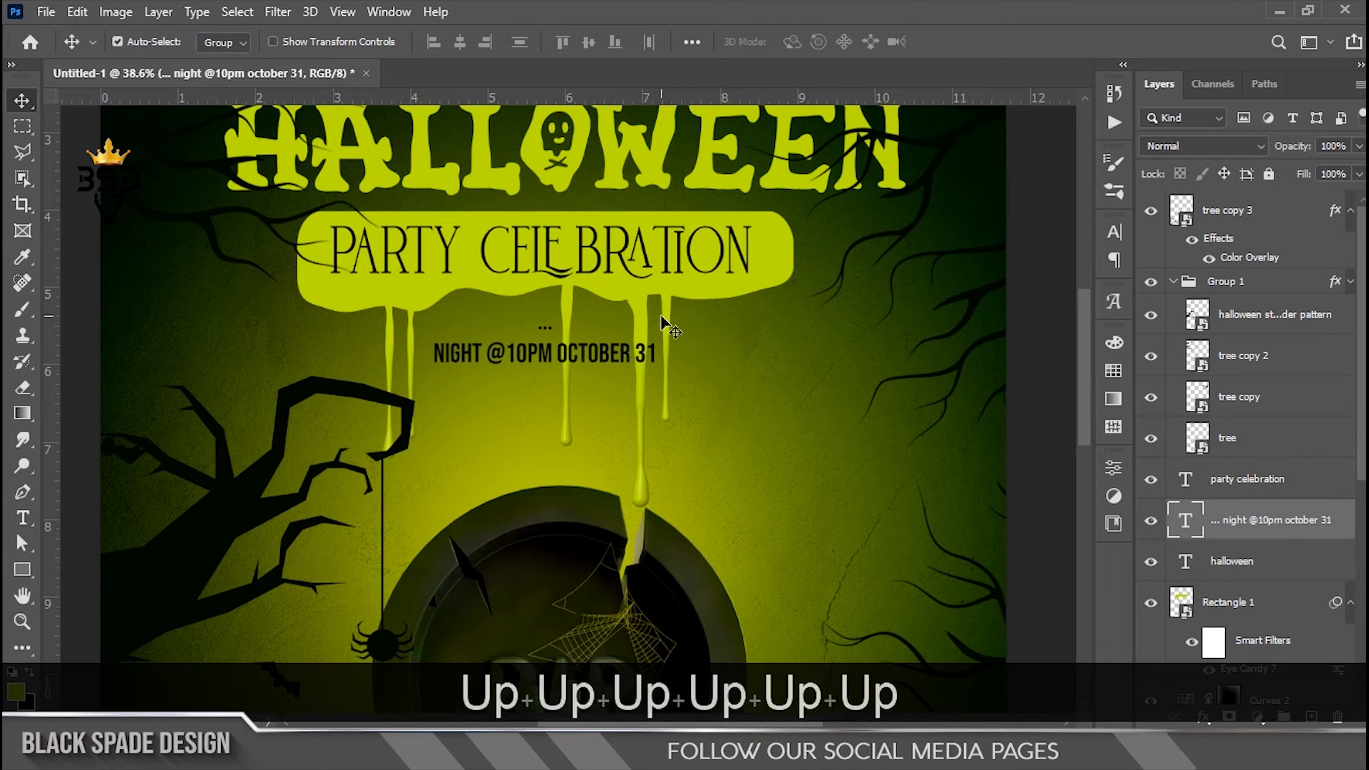
# - Move the tree copy branches at the poster's upper right outward, away from the end of the HALLOWEEN title
pyautogui.scroll(-5, 666, 325)
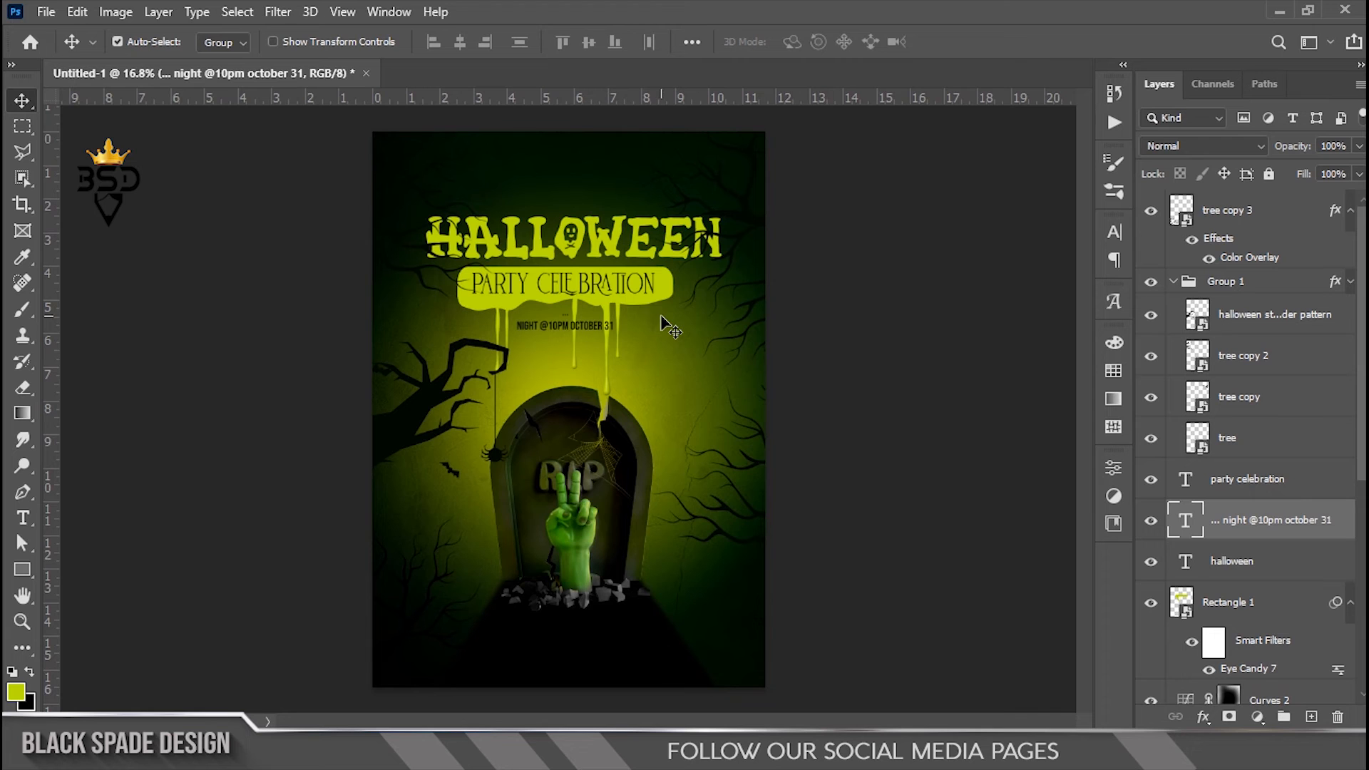
pyautogui.scroll(2, 619, 454)
pyautogui.press('space')
pyautogui.click(599, 464)
pyautogui.scroll(-2, 488, 360)
pyautogui.scroll(6, 739, 246)
pyautogui.press('space')
pyautogui.moveTo(736, 243); pyautogui.dragTo(675, 390)
pyautogui.rightClick(746, 350)
pyautogui.click(769, 375)
pyautogui.hotkey('ctrl', 't')
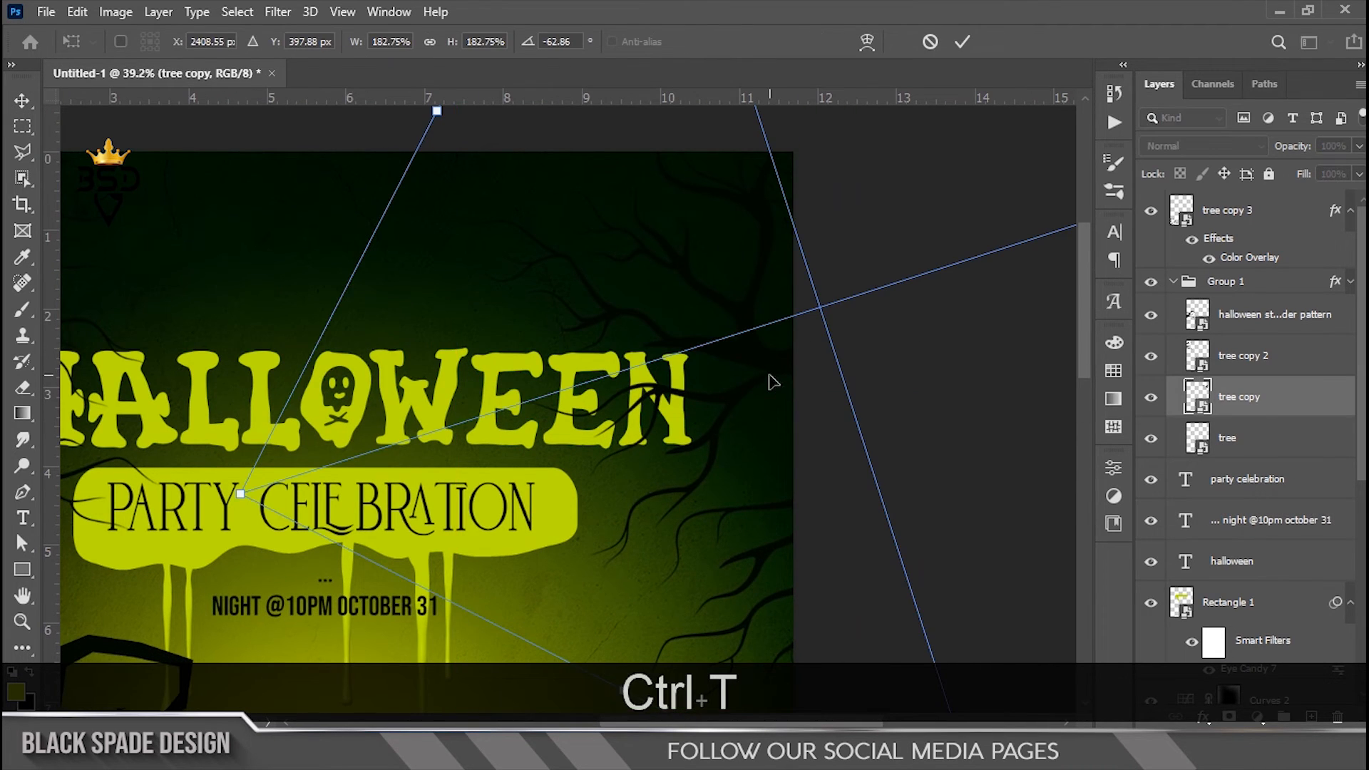
pyautogui.moveTo(719, 344); pyautogui.dragTo(744, 344)
pyautogui.press('Return')
# - Move the tree copy 2 branches at the poster's upper left outward, away from the start of the HALLOWEEN title
pyautogui.press('space')
pyautogui.moveTo(334, 490); pyautogui.dragTo(780, 374)
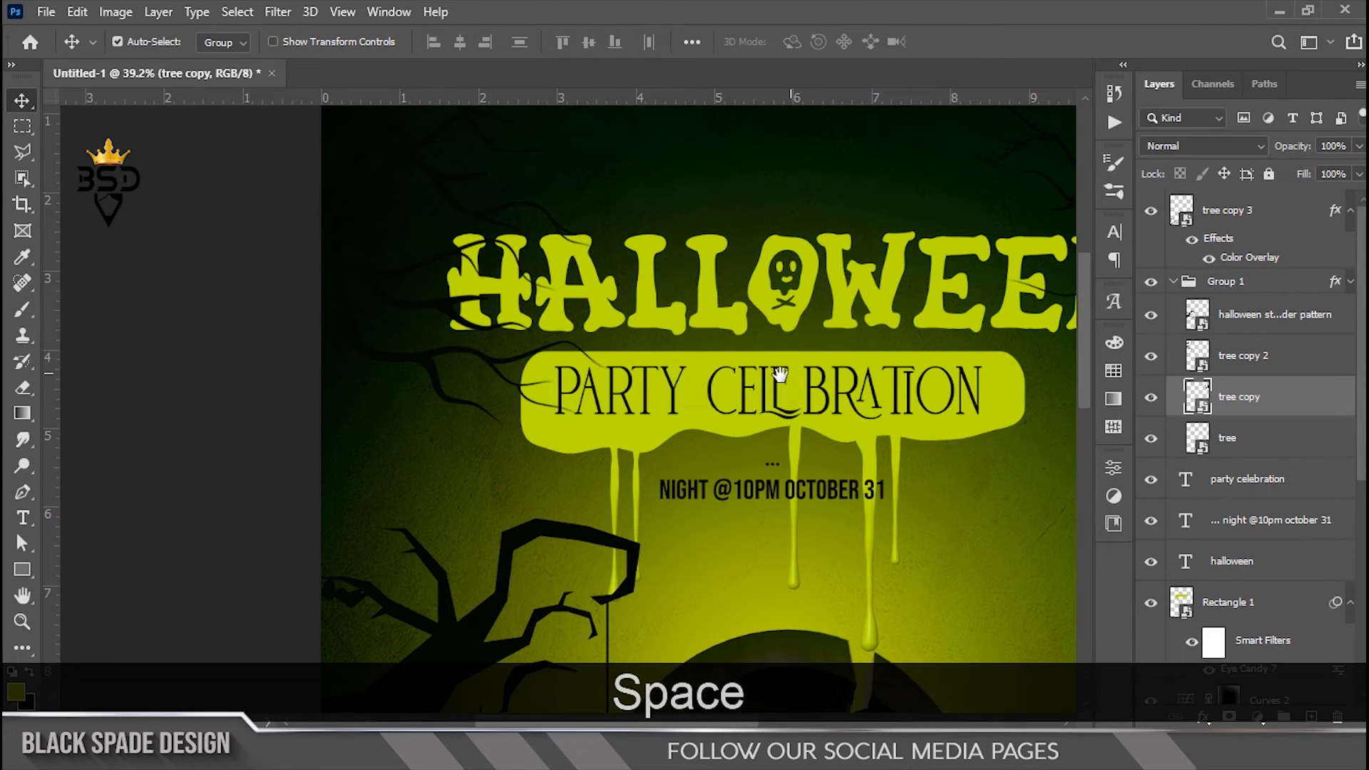
pyautogui.rightClick(440, 363)
pyautogui.click(456, 385)
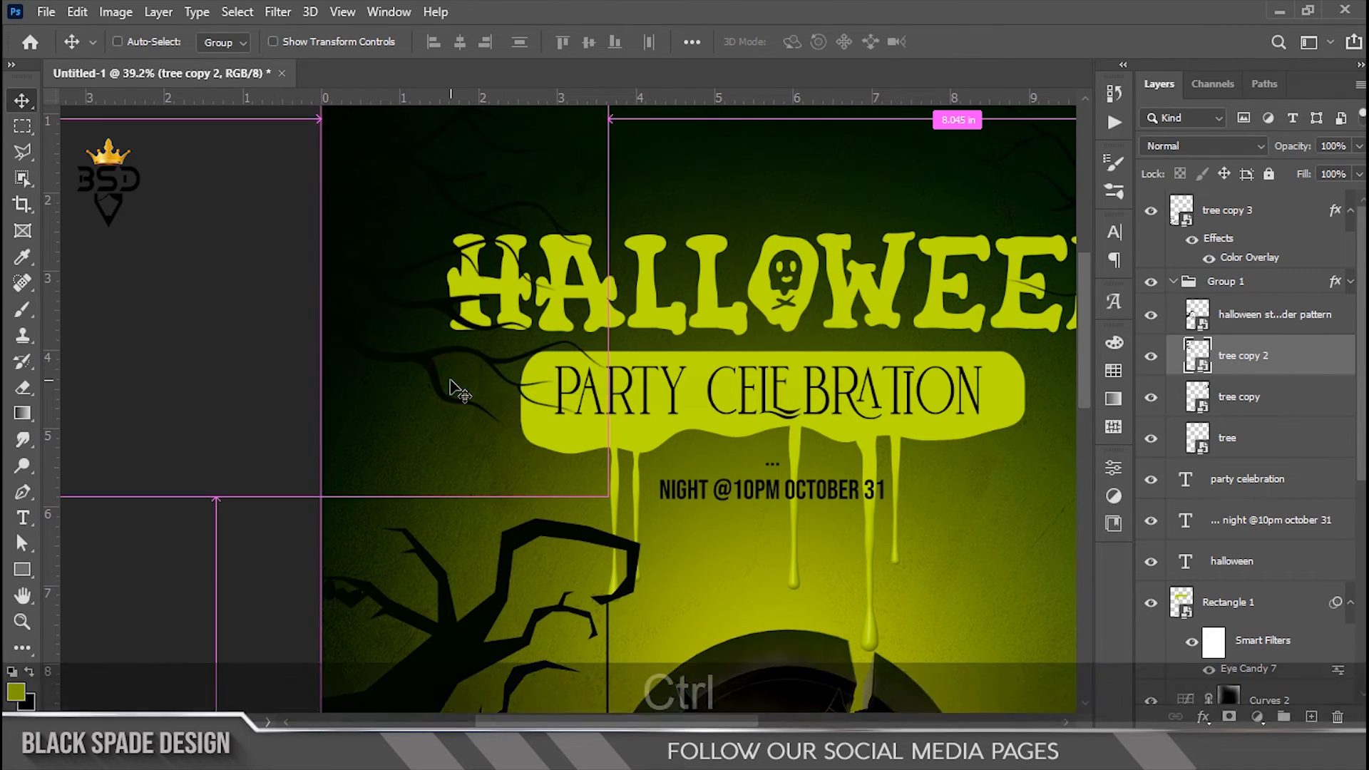
pyautogui.hotkey('ctrl', 't')
pyautogui.moveTo(435, 336); pyautogui.dragTo(403, 326)
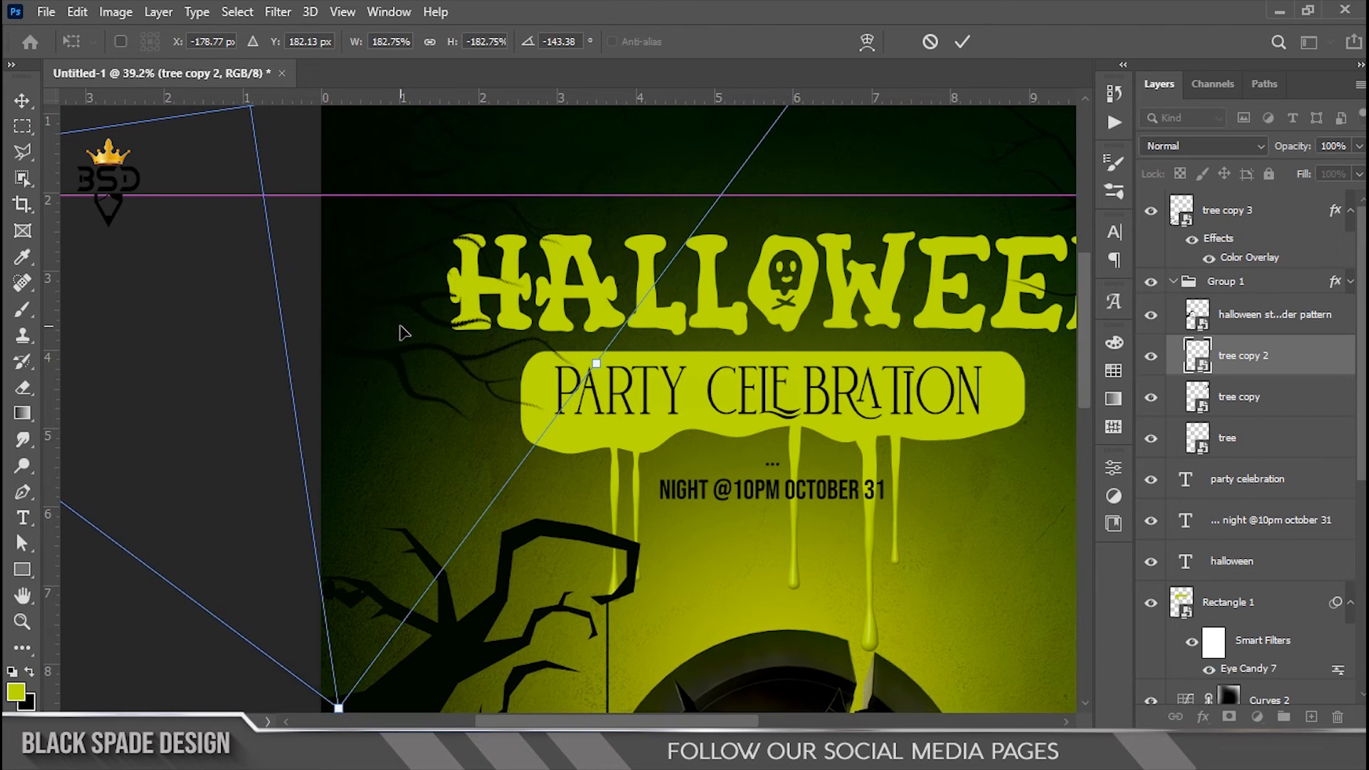
pyautogui.press('Return')
# - Examine the whole poster composition and the empty dark path below the zombie hand
pyautogui.scroll(-6, 403, 327)
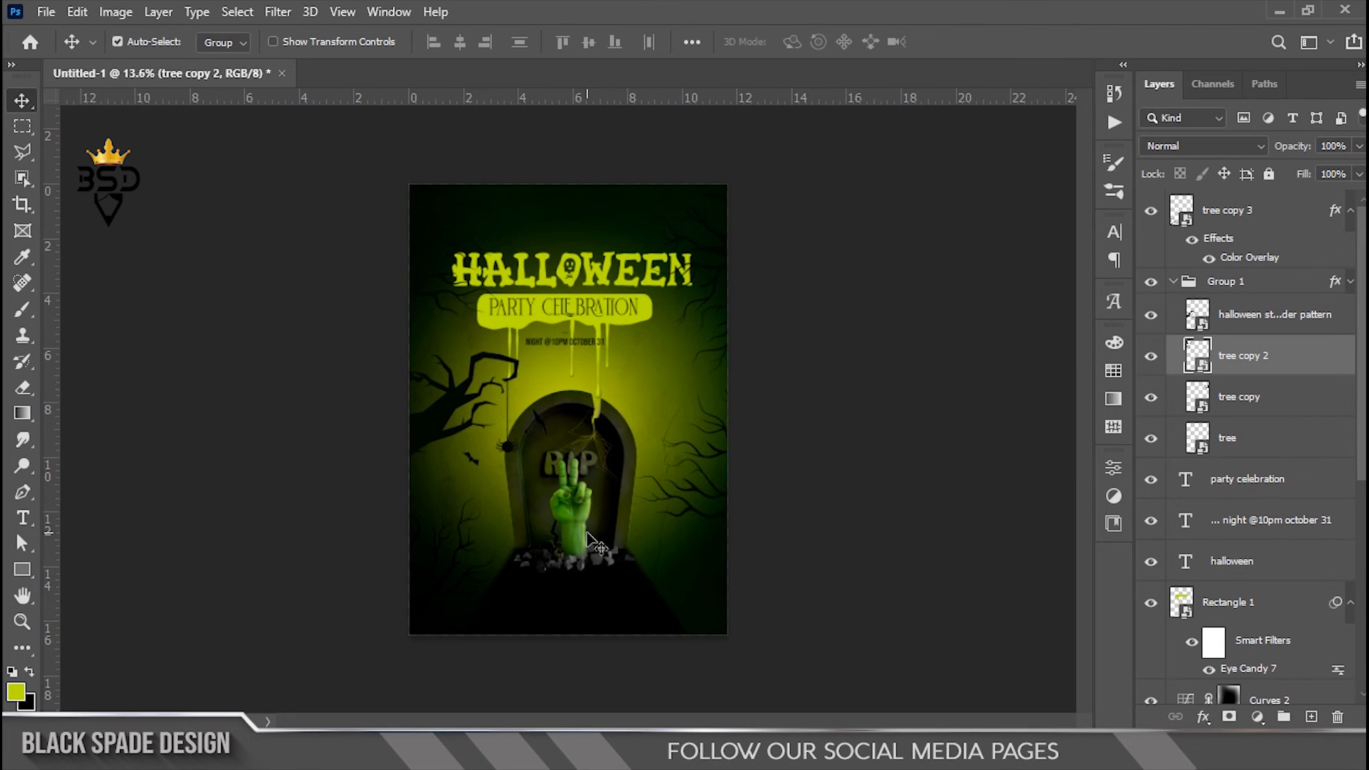
pyautogui.scroll(-1, 587, 534)
pyautogui.scroll(-2, 597, 532)
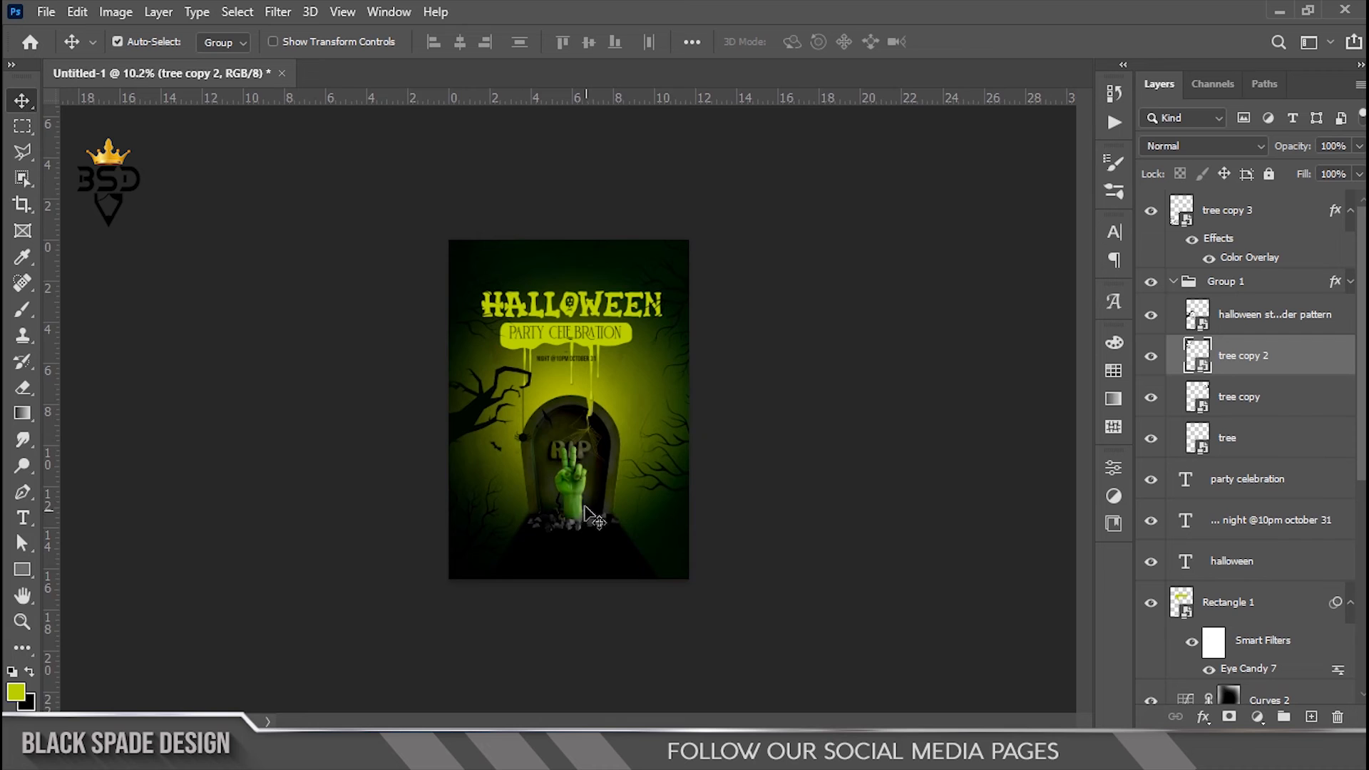
pyautogui.scroll(2, 585, 512)
pyautogui.scroll(5, 584, 508)
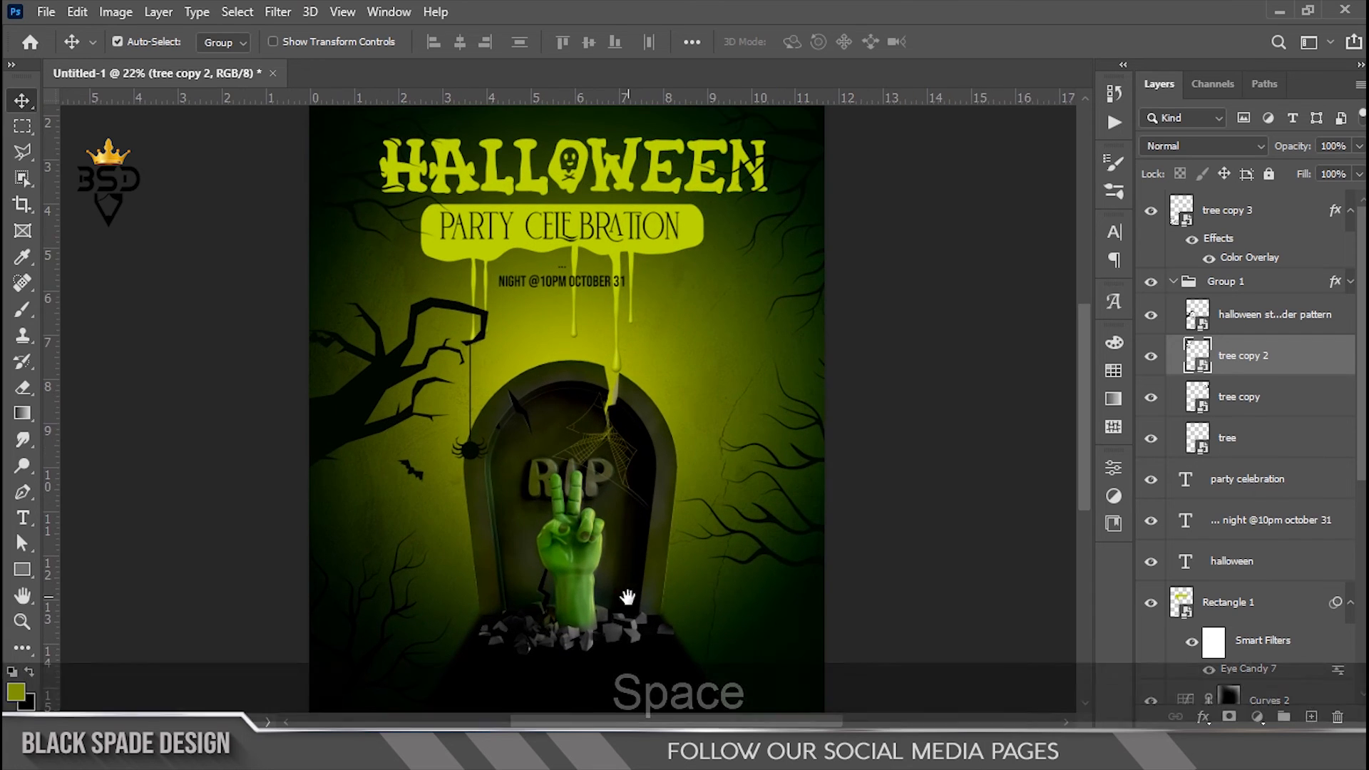
pyautogui.scroll(1, 602, 483)
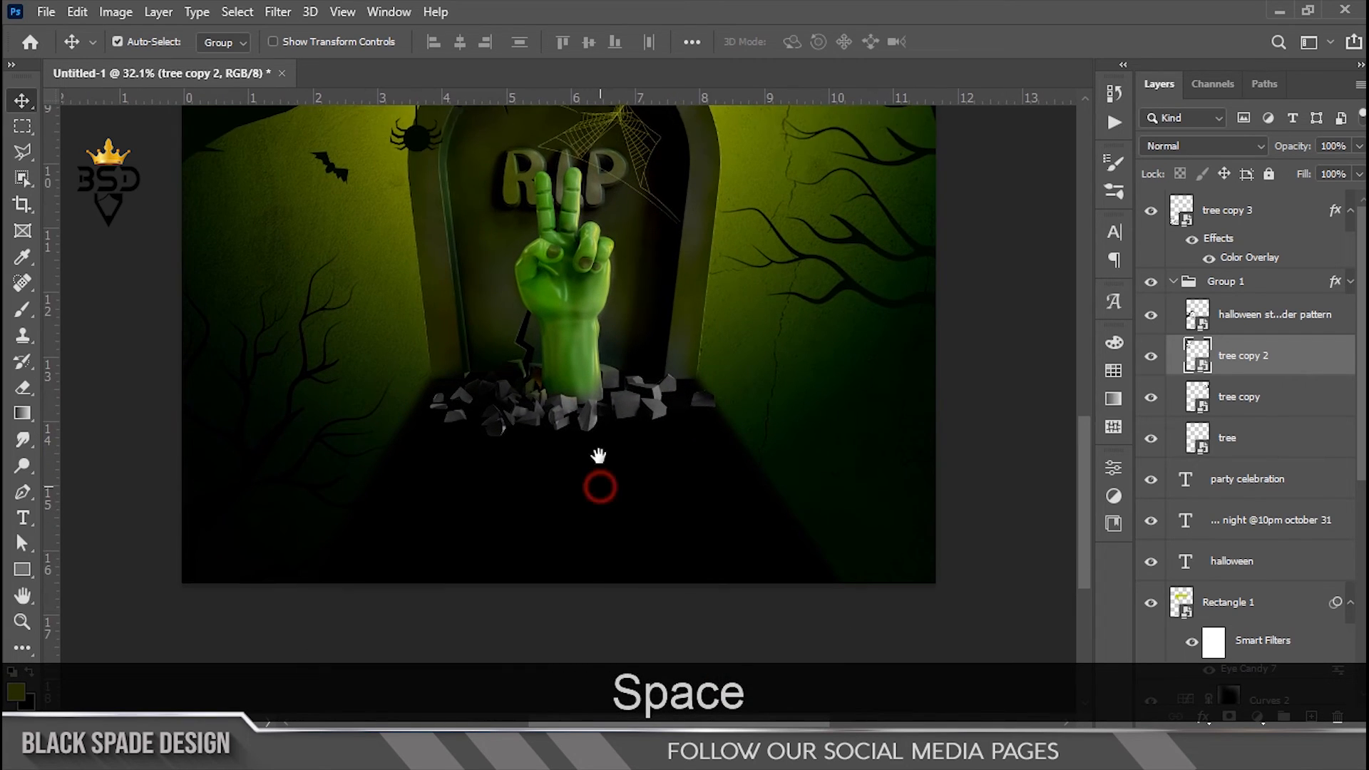
pyautogui.moveTo(599, 490); pyautogui.dragTo(598, 447)
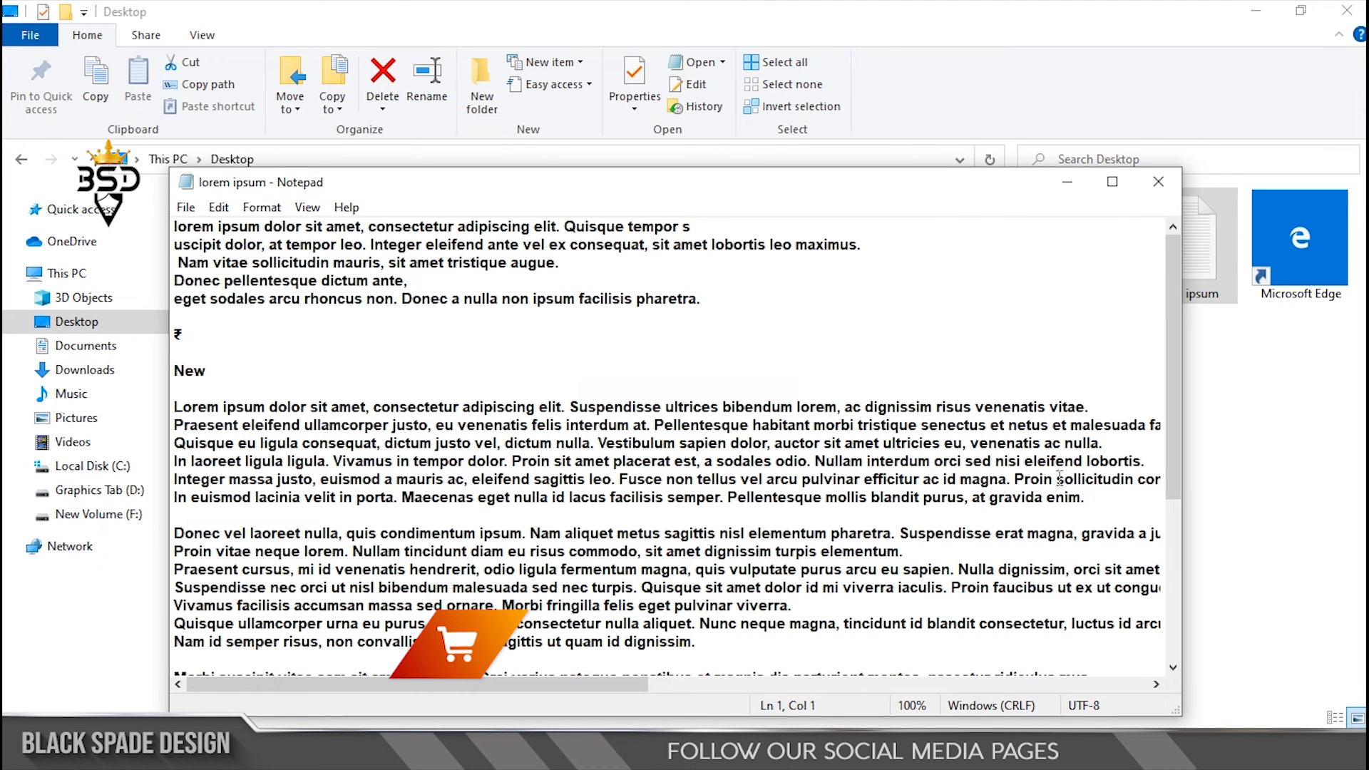
# - Copy the first three lines under "New" from the lorem ipsum Notepad file and paste them as new text on the dark path
pyautogui.moveTo(1110, 437); pyautogui.dragTo(130, 397)
pyautogui.hotkey('ctrl', 'c')
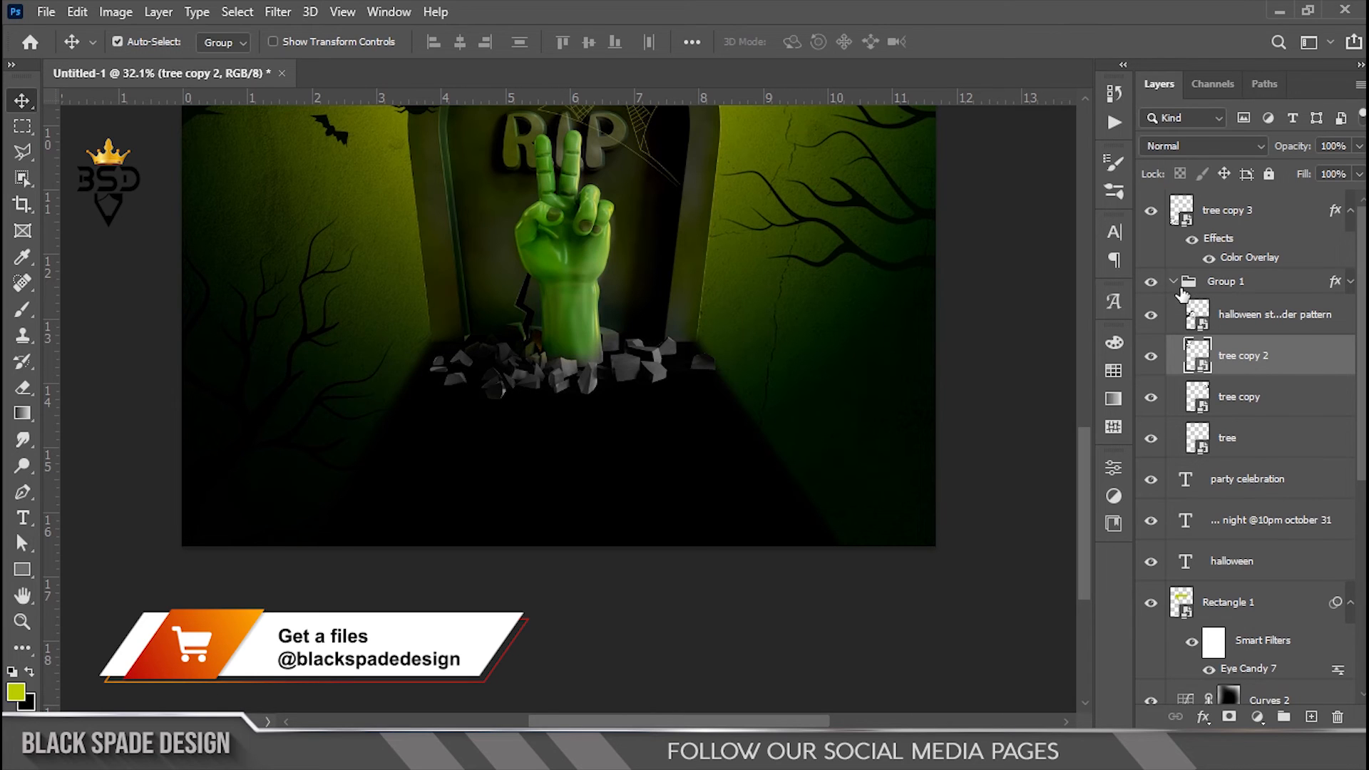
pyautogui.click(1183, 291)
pyautogui.click(1173, 284)
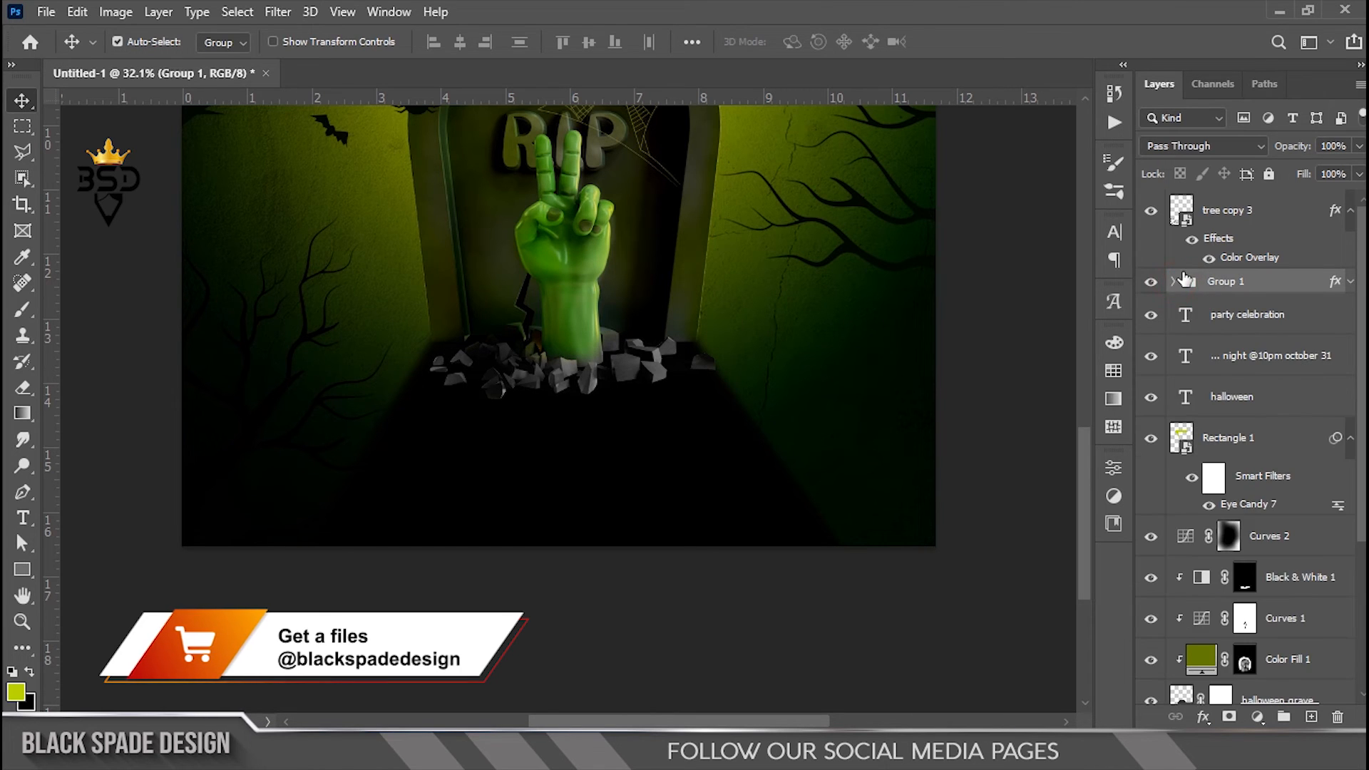
pyautogui.click(1233, 396)
pyautogui.press('t')
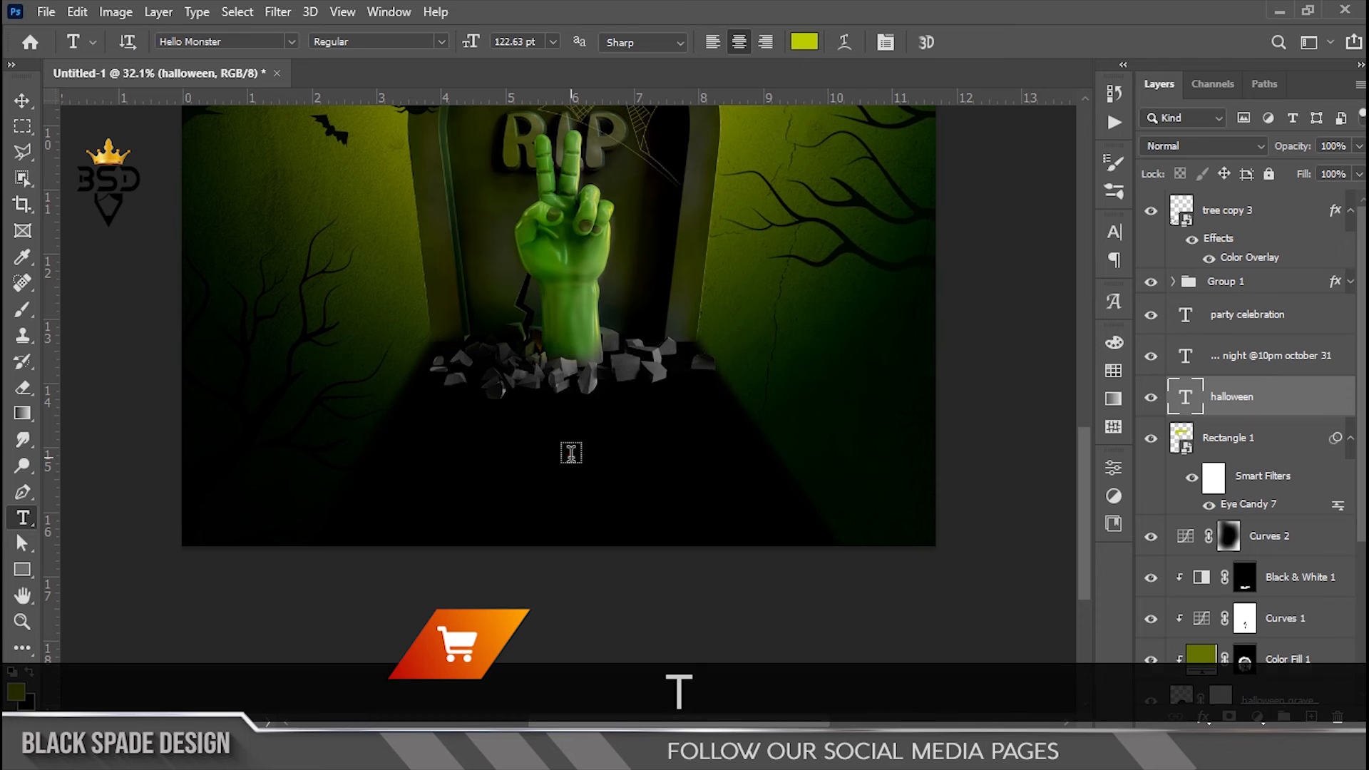
pyautogui.click(570, 453)
pyautogui.hotkey('ctrl', 'v')
# - Change the font of the whole pasted lorem ipsum text to Arial
pyautogui.hotkey('ctrl', 'a')
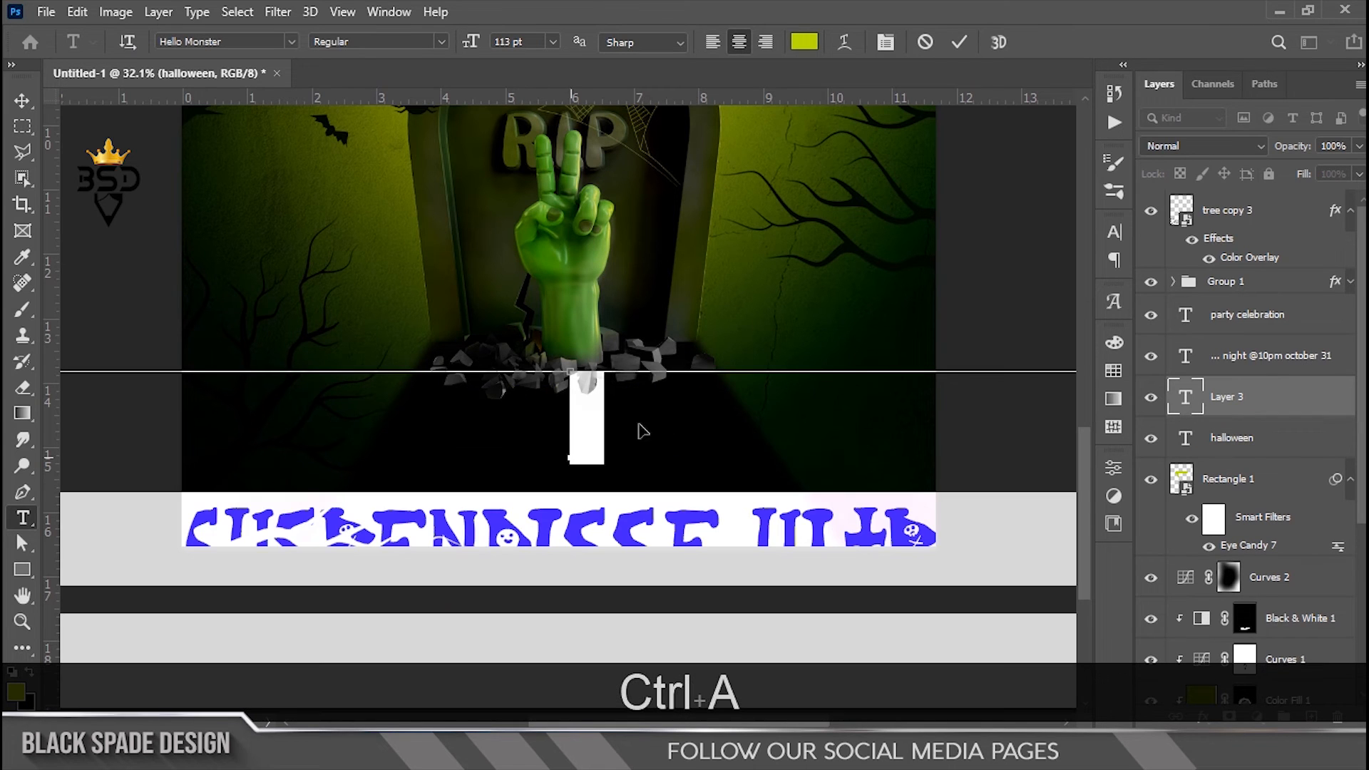
pyautogui.click(878, 41)
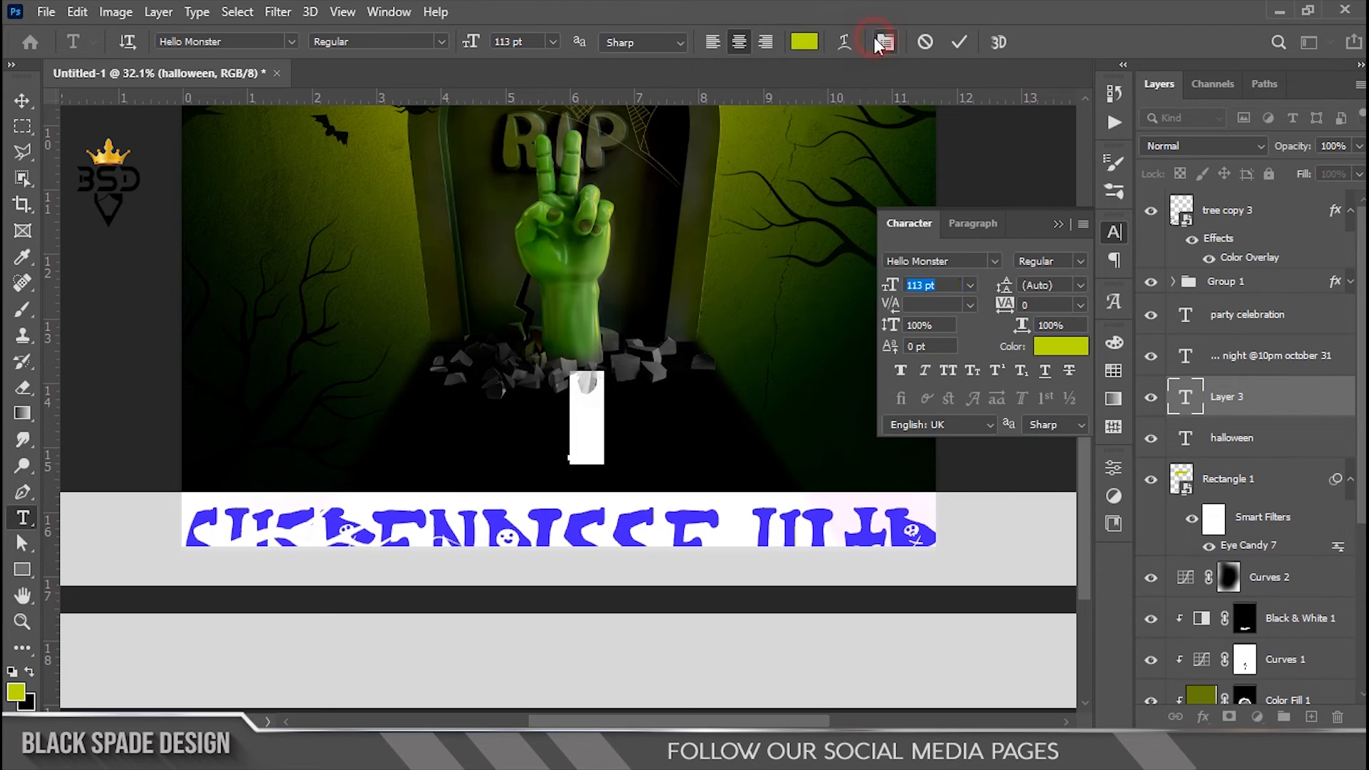
pyautogui.click(995, 261)
pyautogui.press('Up')
pyautogui.press('Up')
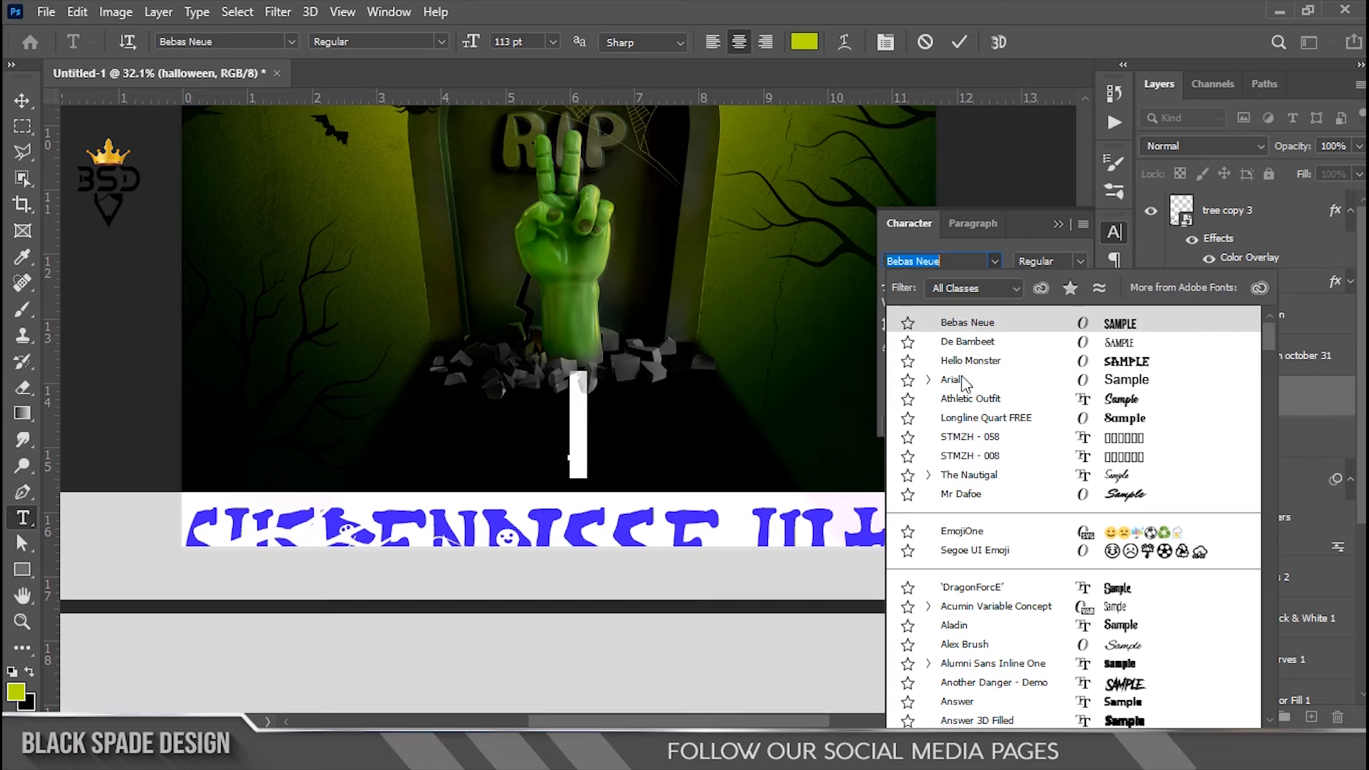
pyautogui.click(968, 378)
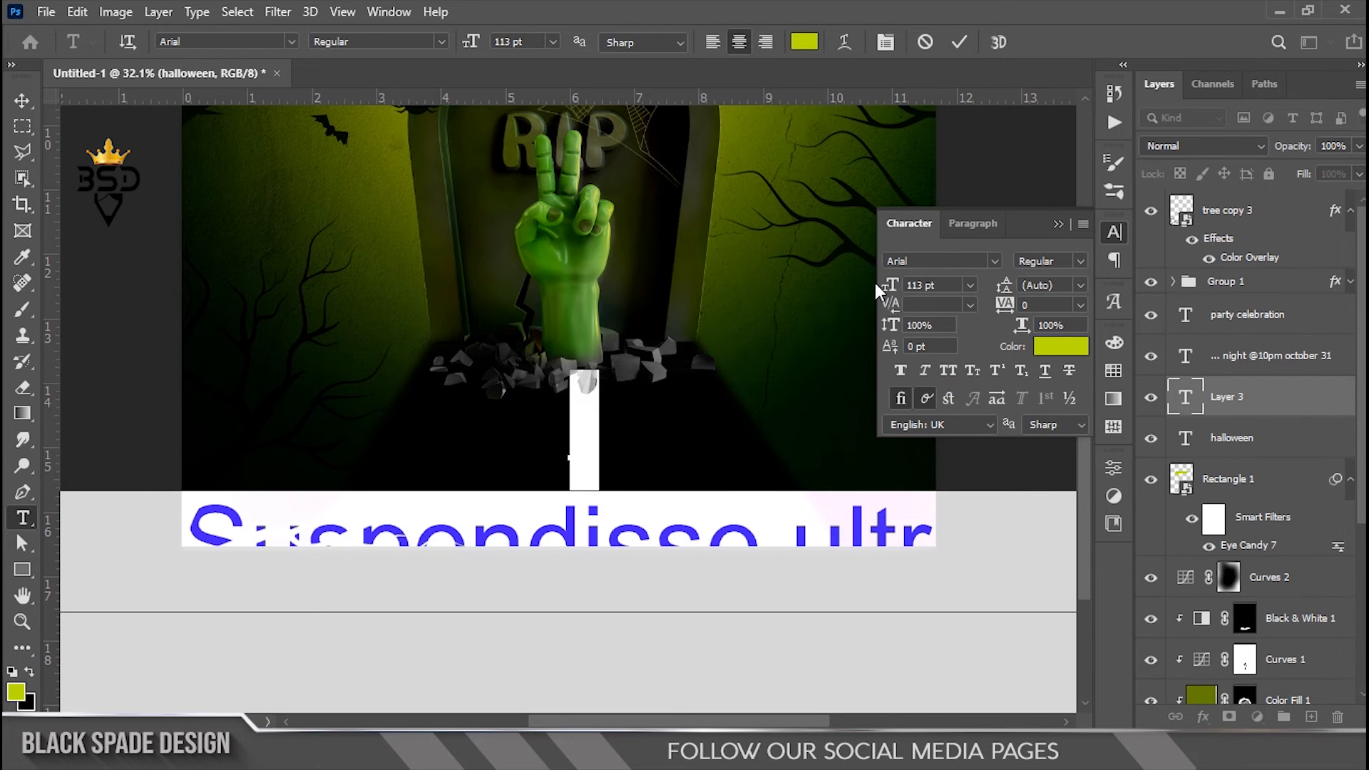
# - Set the lorem ipsum text to 9 pt and nudge it slightly upward on the dark path
pyautogui.moveTo(886, 281); pyautogui.dragTo(783, 302)
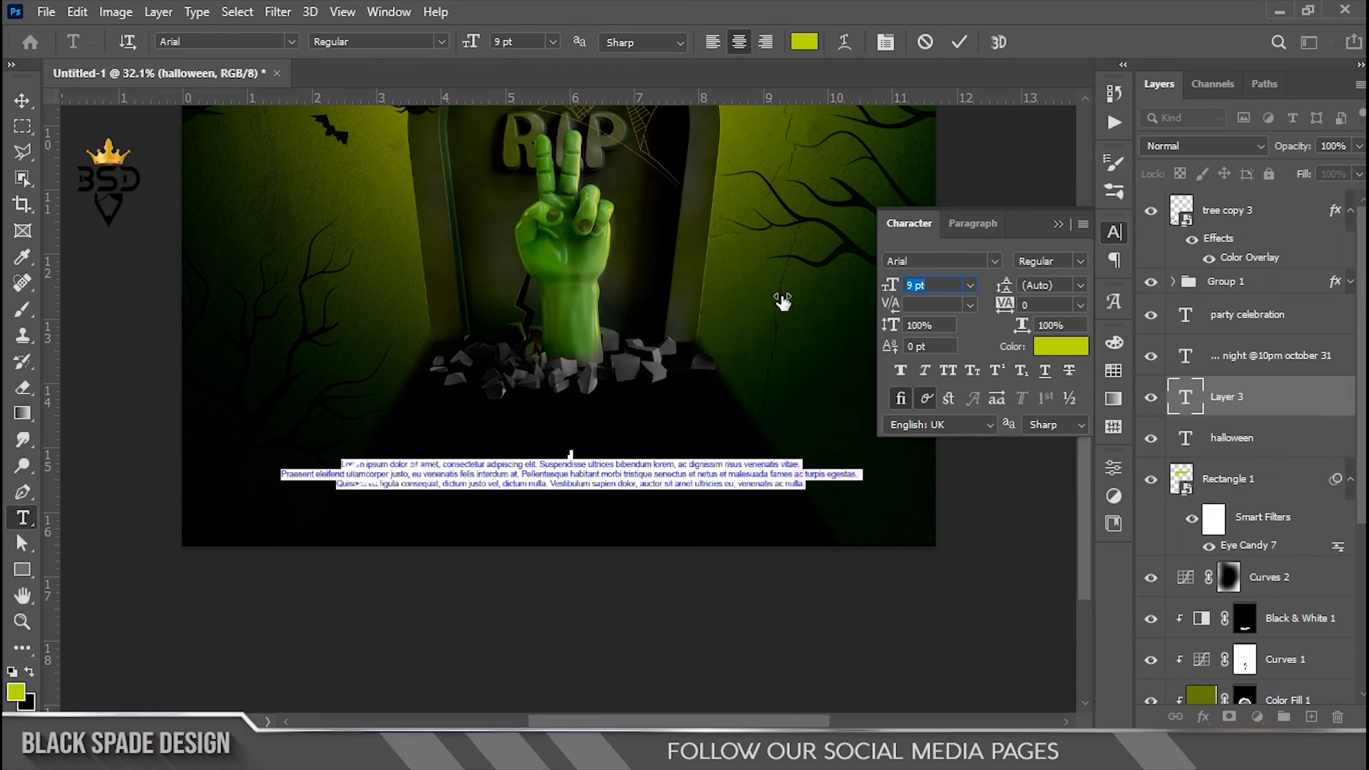
pyautogui.click(958, 42)
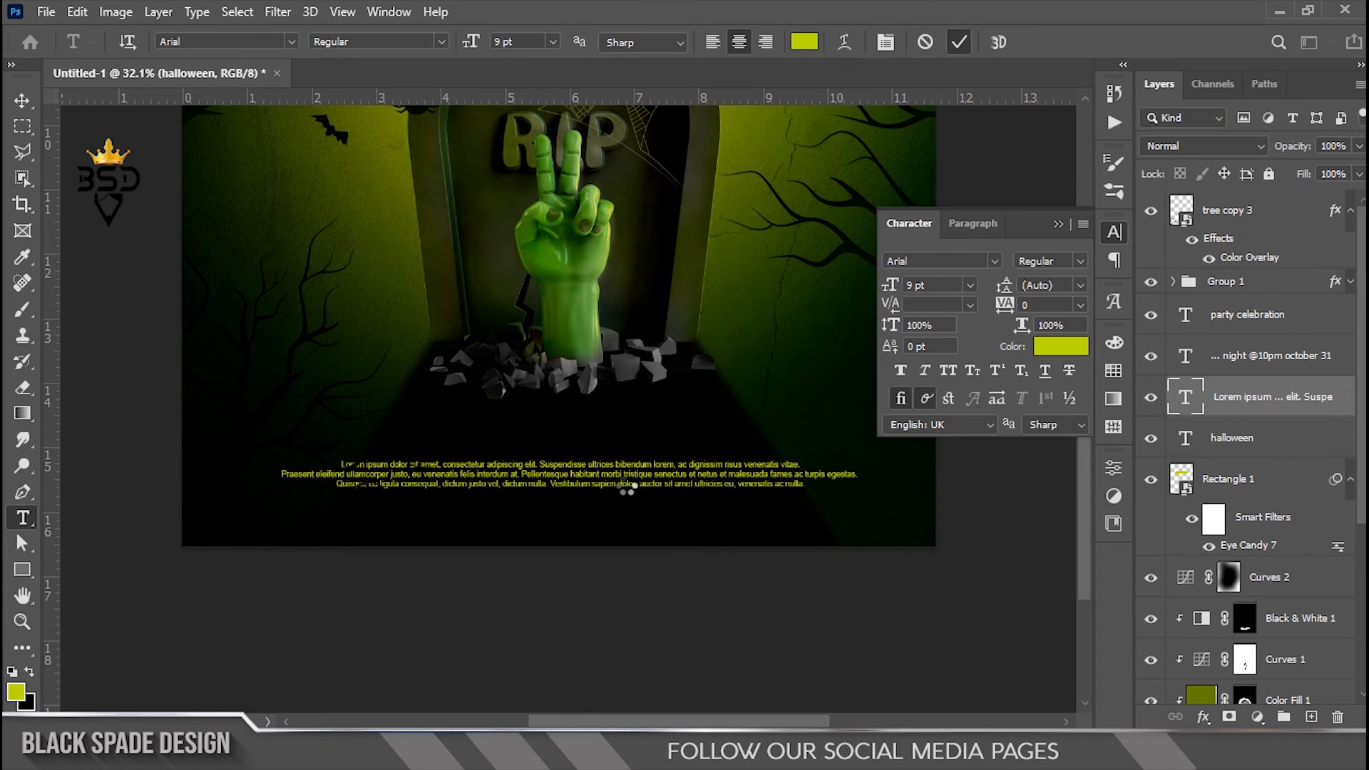
pyautogui.press('v')
pyautogui.press('Up')
pyautogui.press('Up')
pyautogui.press('Up')
pyautogui.press('Up')
pyautogui.press('Up')
pyautogui.press('Up')
pyautogui.press('Up')
pyautogui.press('Up')
pyautogui.press('Up')
pyautogui.press('Up')
pyautogui.press('Up')
pyautogui.press('Up')
pyautogui.press('Up')
pyautogui.press('Up')
pyautogui.press('Up')
pyautogui.press('Up')
pyautogui.press('Up')
pyautogui.press('Up')
pyautogui.press('Up')
pyautogui.press('Up')
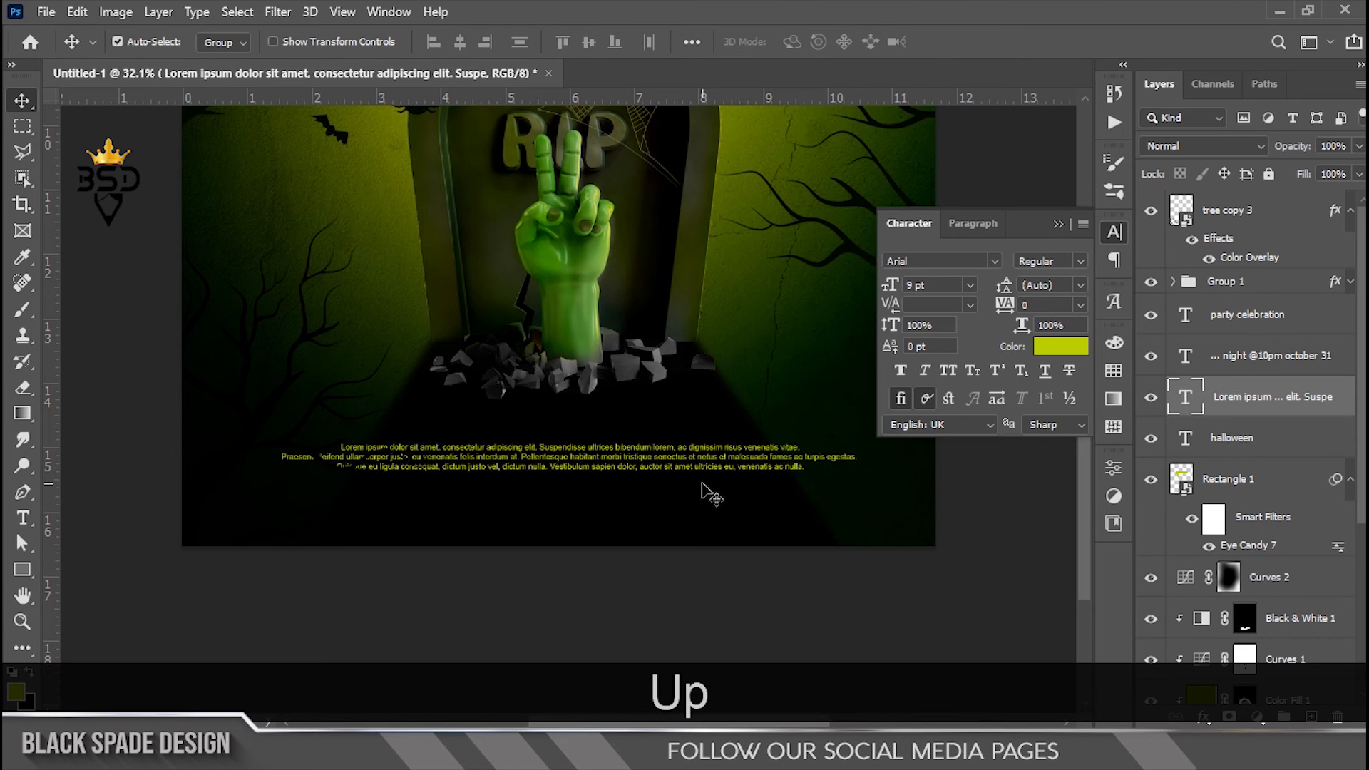
pyautogui.scroll(-1, 708, 486)
pyautogui.scroll(2, 650, 502)
pyautogui.press('space')
pyautogui.moveTo(648, 498); pyautogui.dragTo(654, 401)
pyautogui.moveTo(587, 350); pyautogui.dragTo(586, 386)
pyautogui.doubleClick(1178, 396)
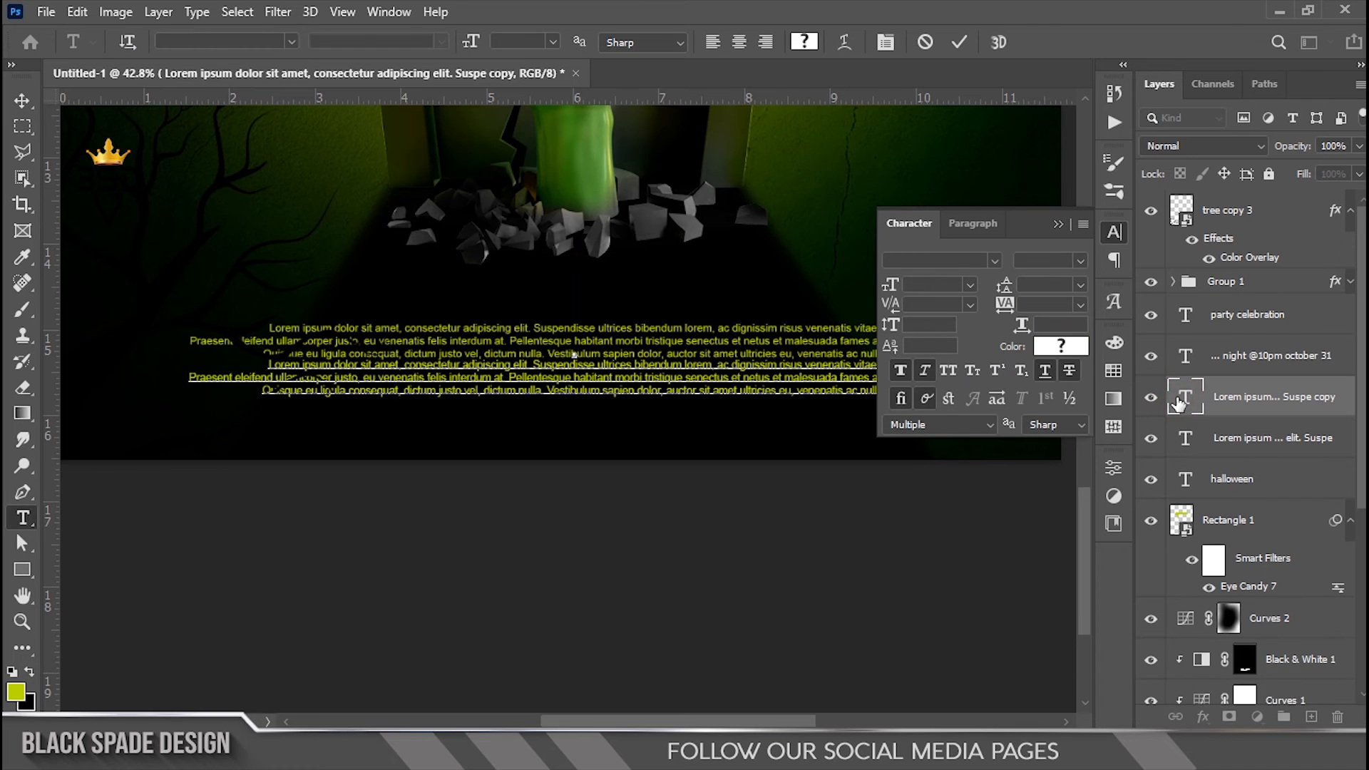
pyautogui.hotkey('ctrl', 'a')
pyautogui.write('www')
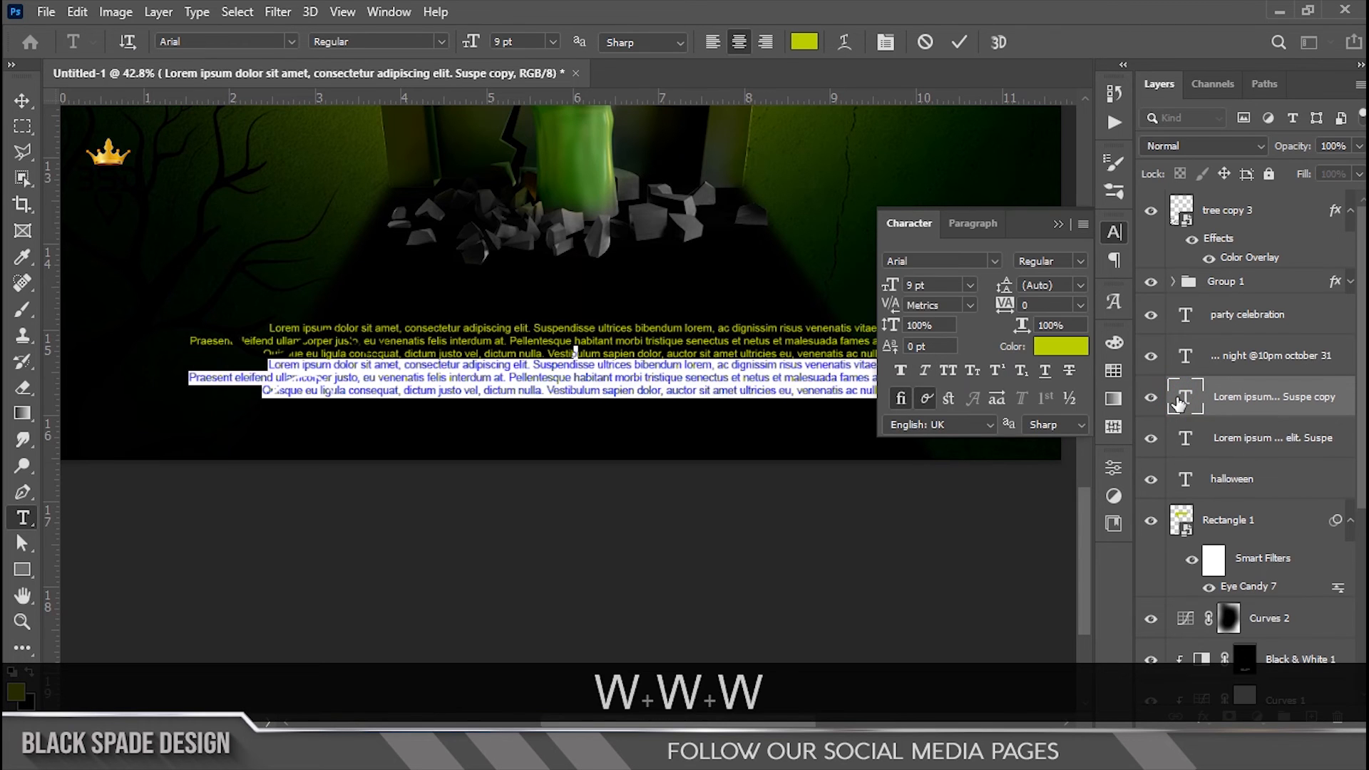
pyautogui.write('.WE')
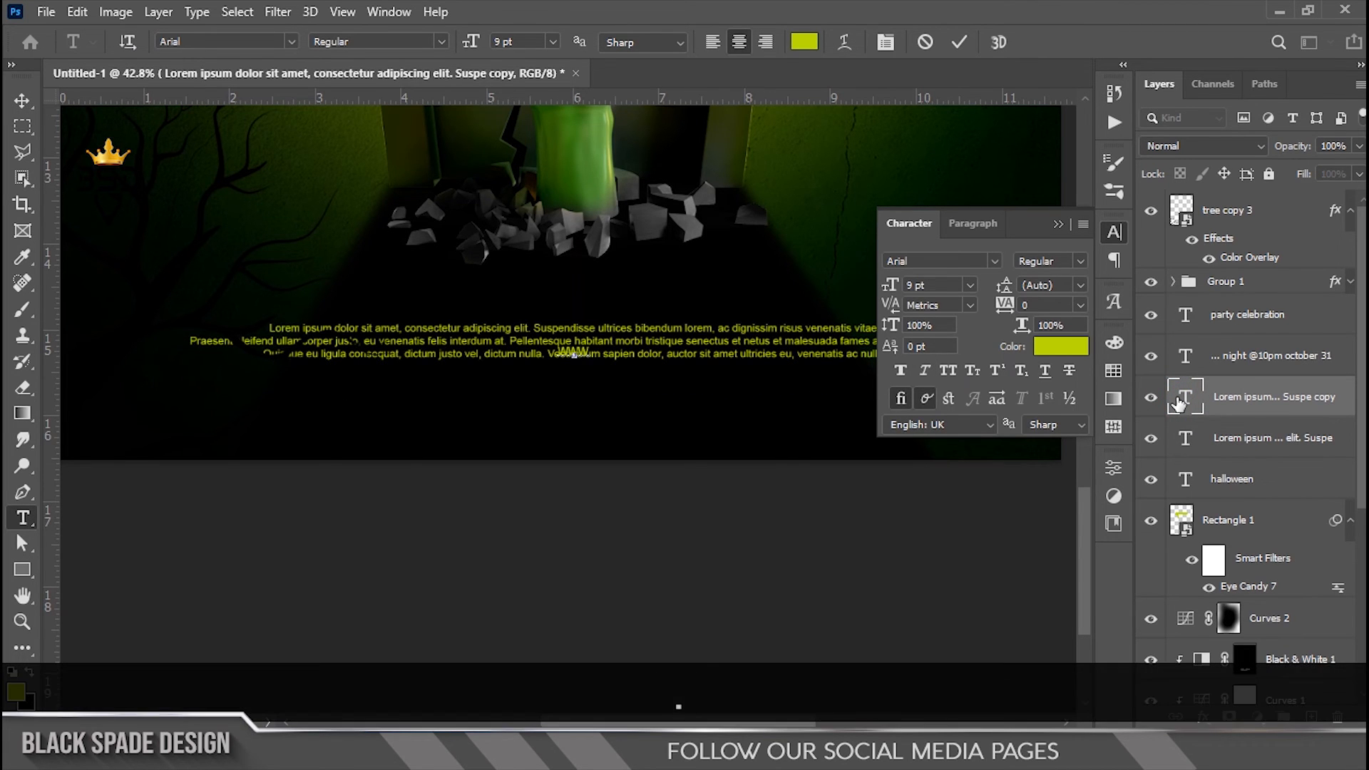
pyautogui.write('BSITE')
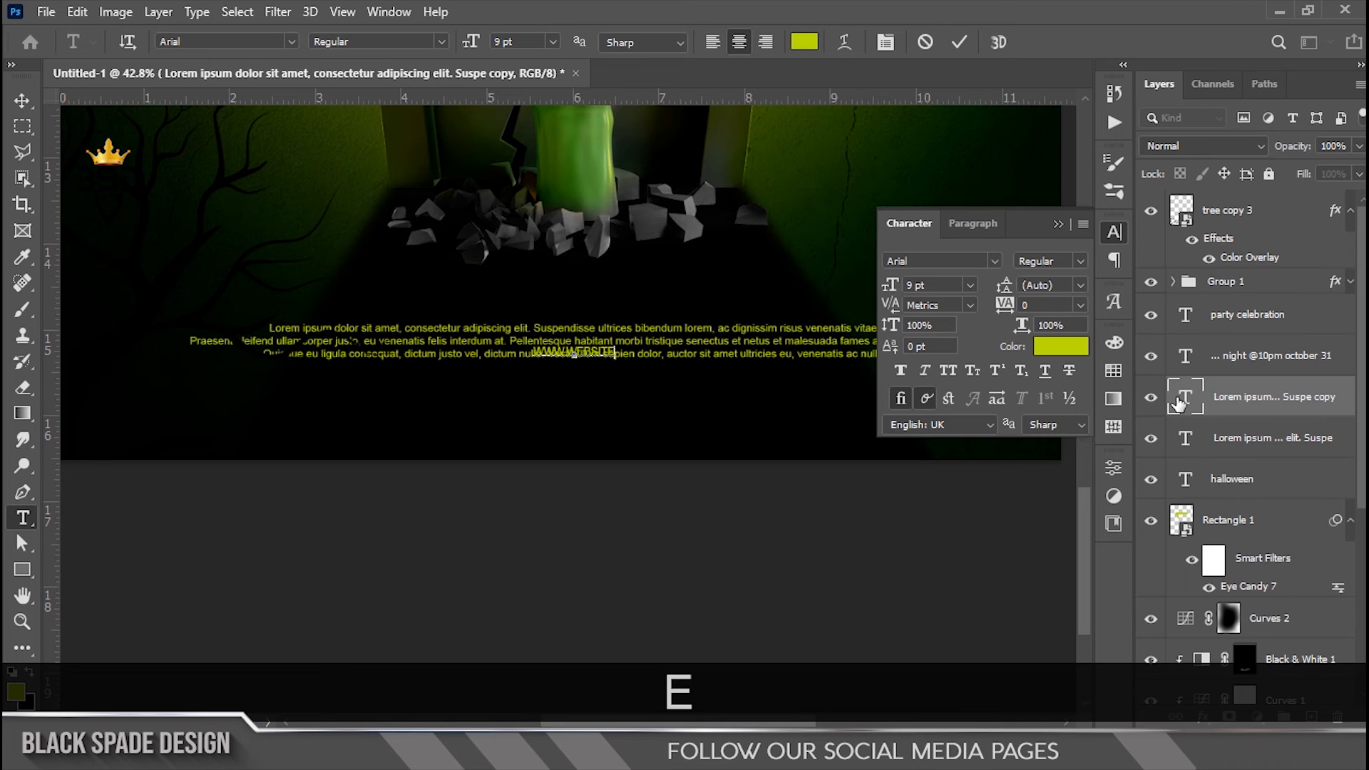
pyautogui.write('.COM')
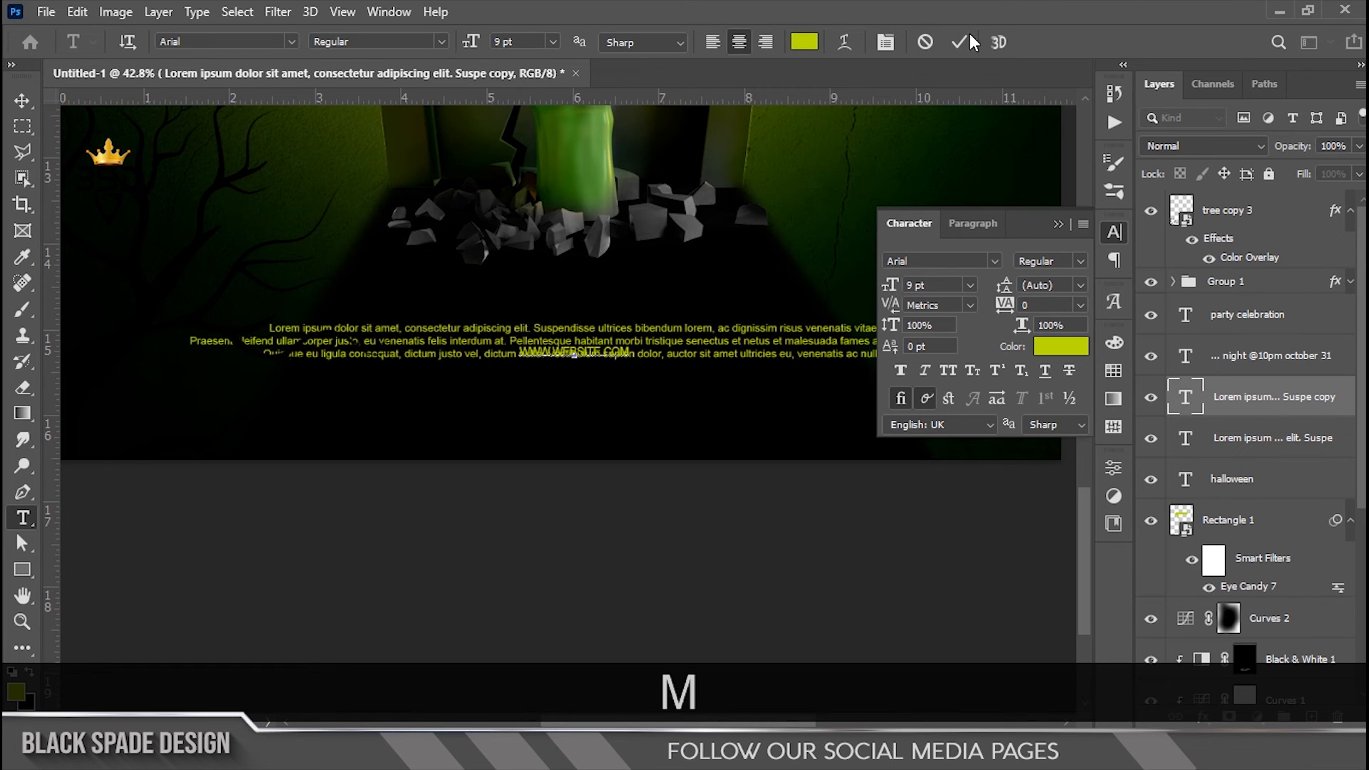
pyautogui.hotkey('ctrl', 'a')
pyautogui.moveTo(889, 289); pyautogui.dragTo(893, 293)
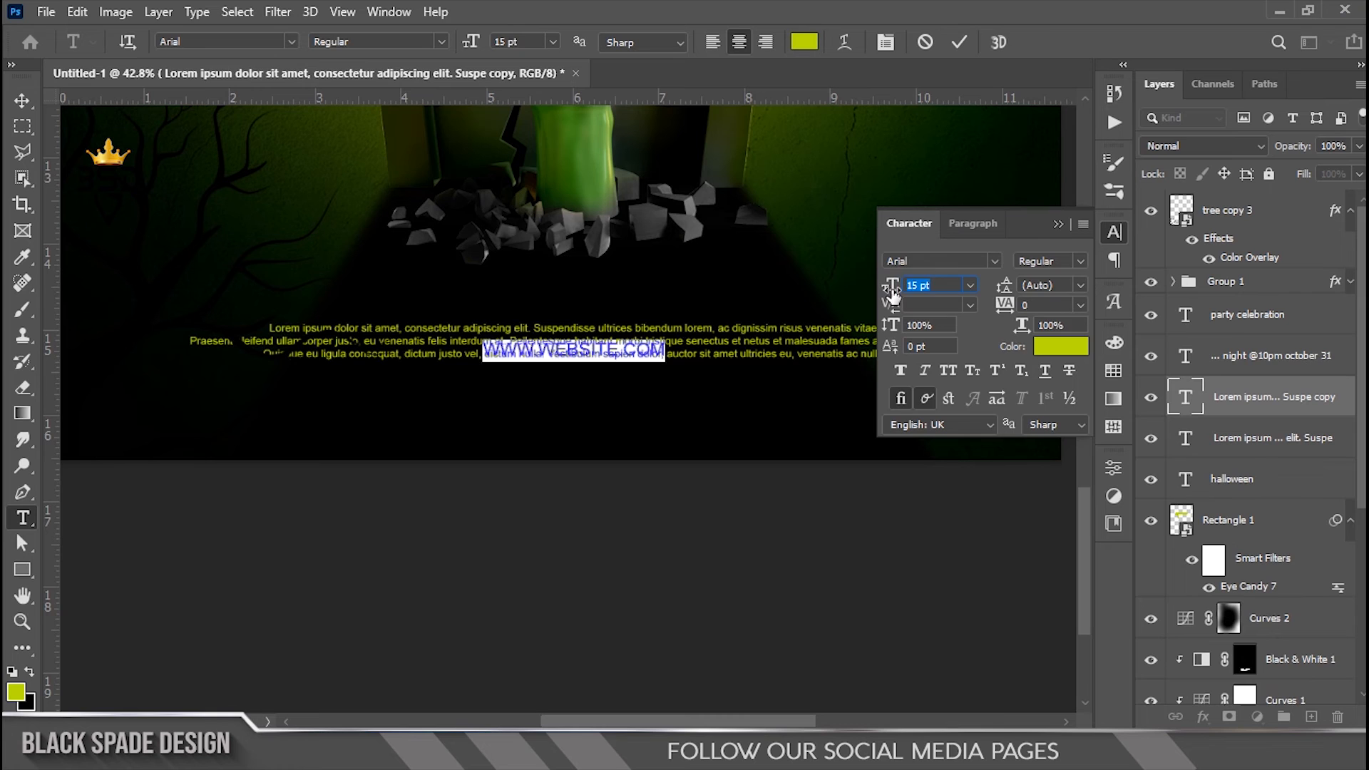
pyautogui.click(1081, 261)
pyautogui.click(1053, 312)
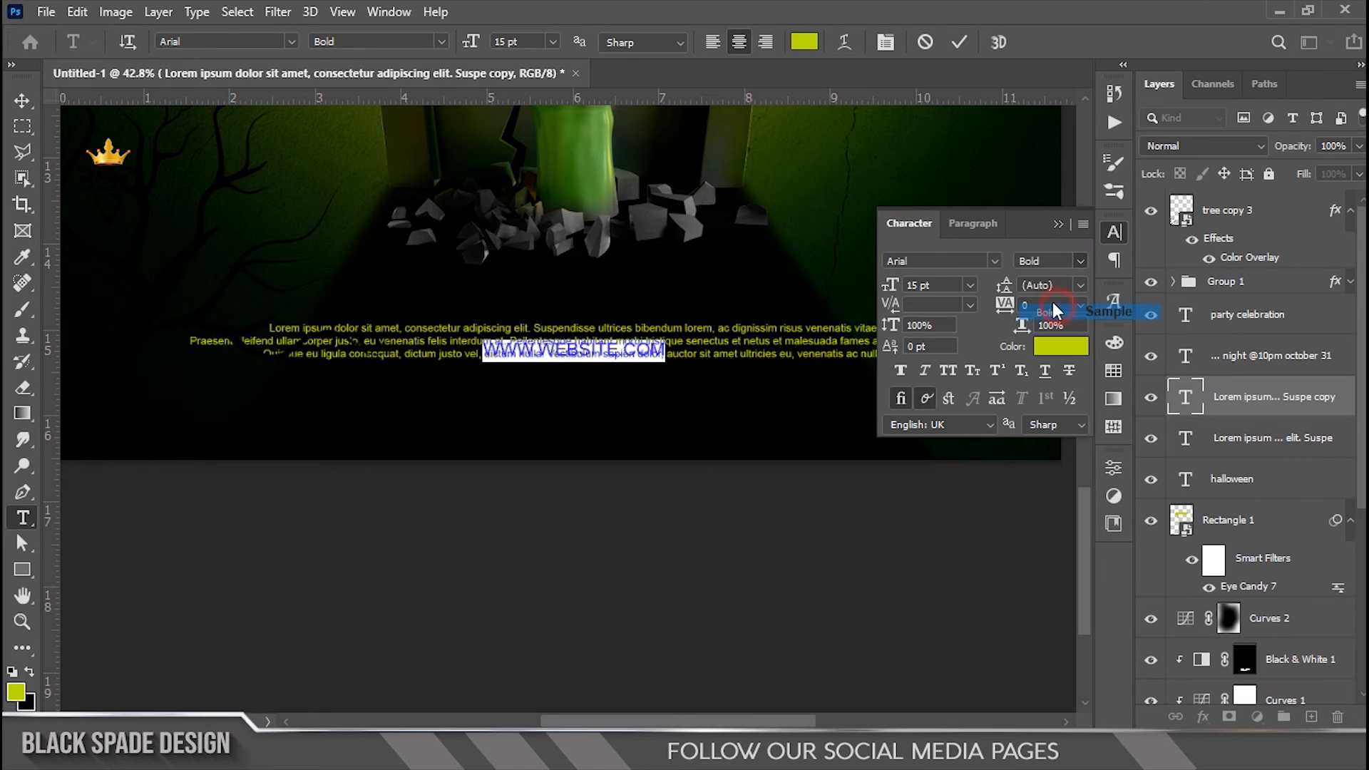
pyautogui.click(960, 42)
pyautogui.press('v')
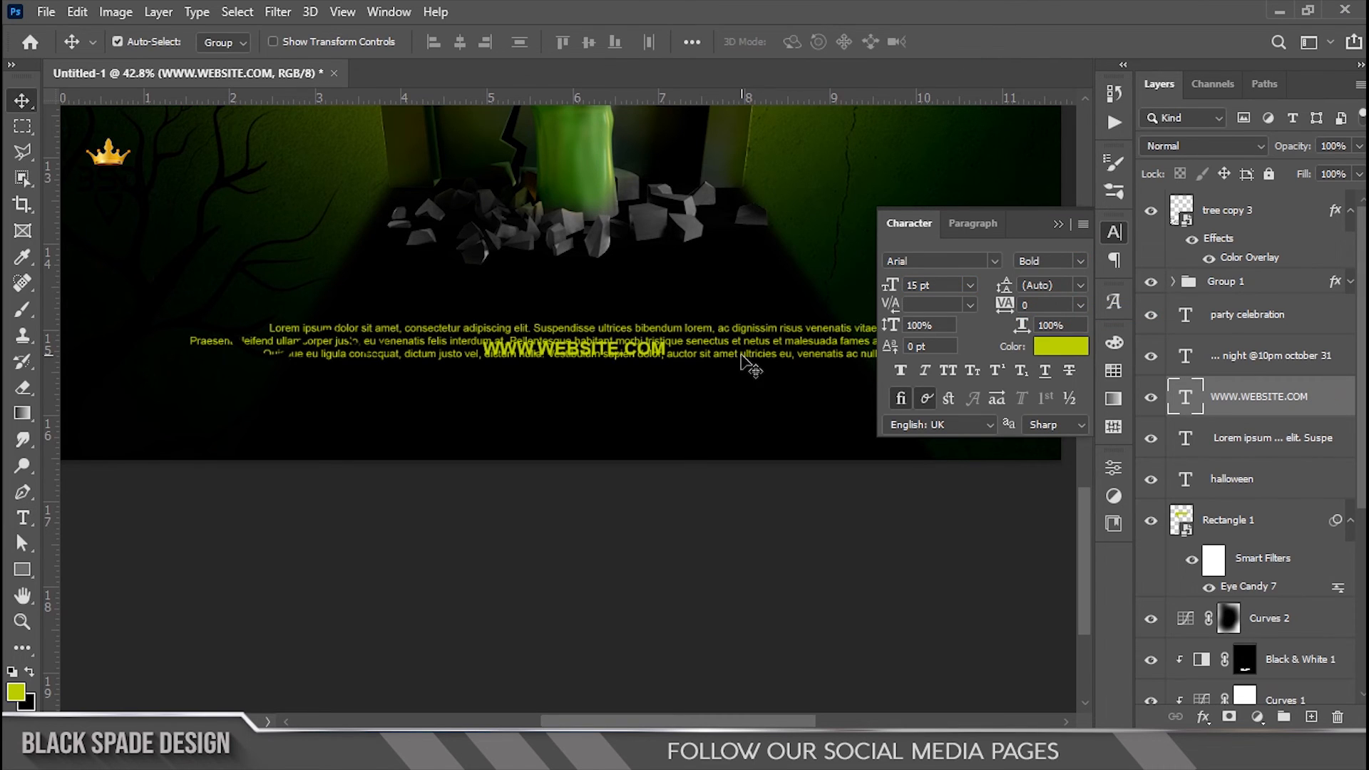
pyautogui.hotkey('ctrl', 't')
pyautogui.moveTo(638, 354); pyautogui.dragTo(641, 396)
pyautogui.press('Return')
pyautogui.press('Up')
pyautogui.press('Up')
# - Nudge the lorem ipsum paragraph up slightly to widen the gap above the website line
pyautogui.rightClick(677, 354)
pyautogui.click(713, 354)
pyautogui.press('Up')
pyautogui.press('Up')
pyautogui.press('Up')
pyautogui.press('Up')
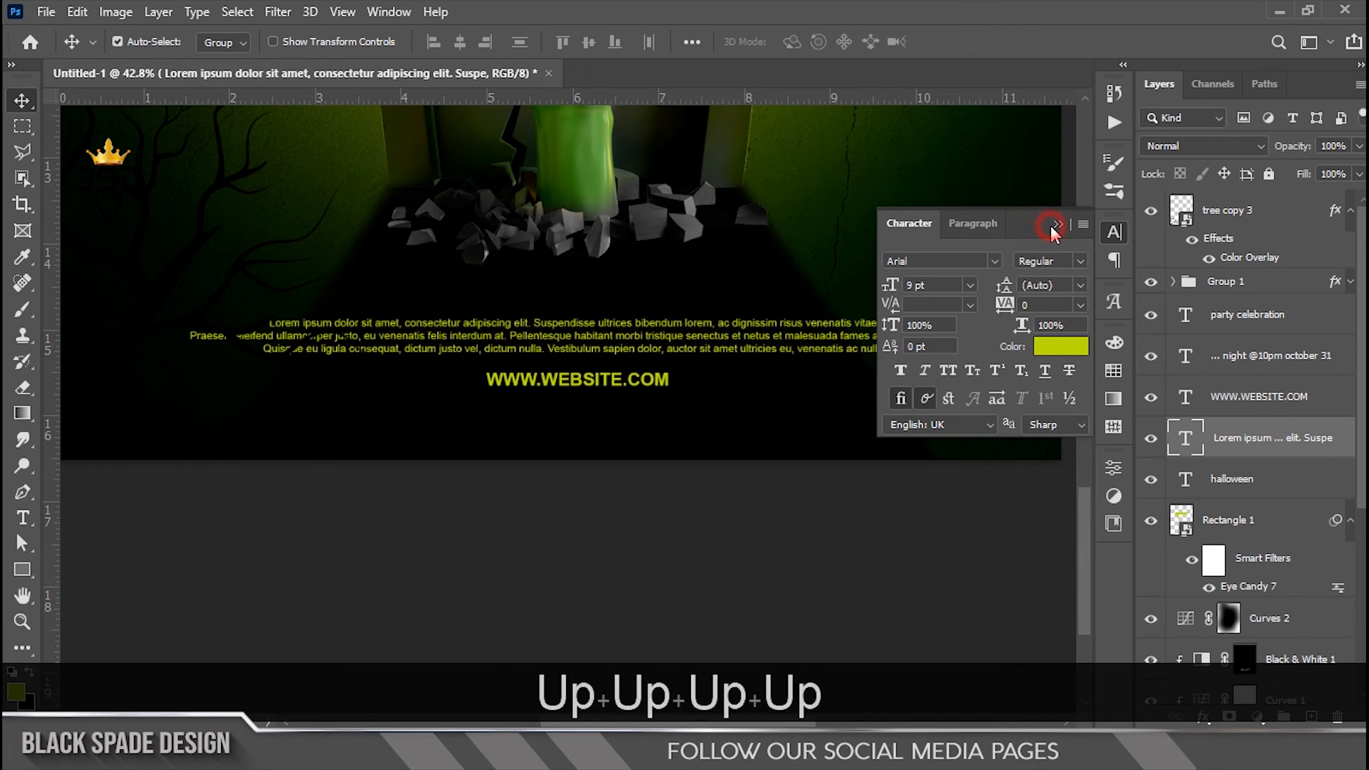
pyautogui.click(1057, 225)
# - Unlock the Background layer and load its outline as a selection covering the whole poster
pyautogui.hotkey('ctrl', '0')
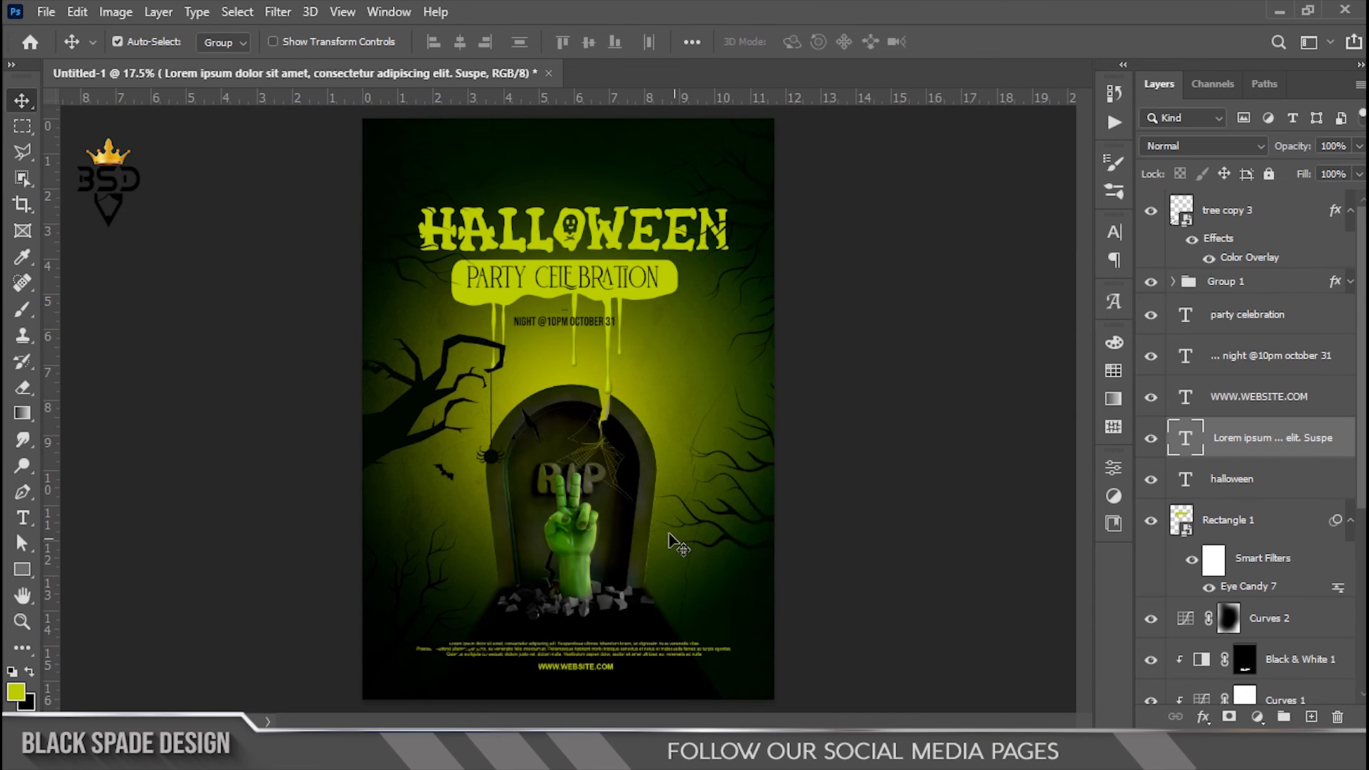
pyautogui.scroll(-4, 676, 542)
pyautogui.scroll(3, 624, 487)
pyautogui.press('space')
pyautogui.scroll(-5, 1329, 557)
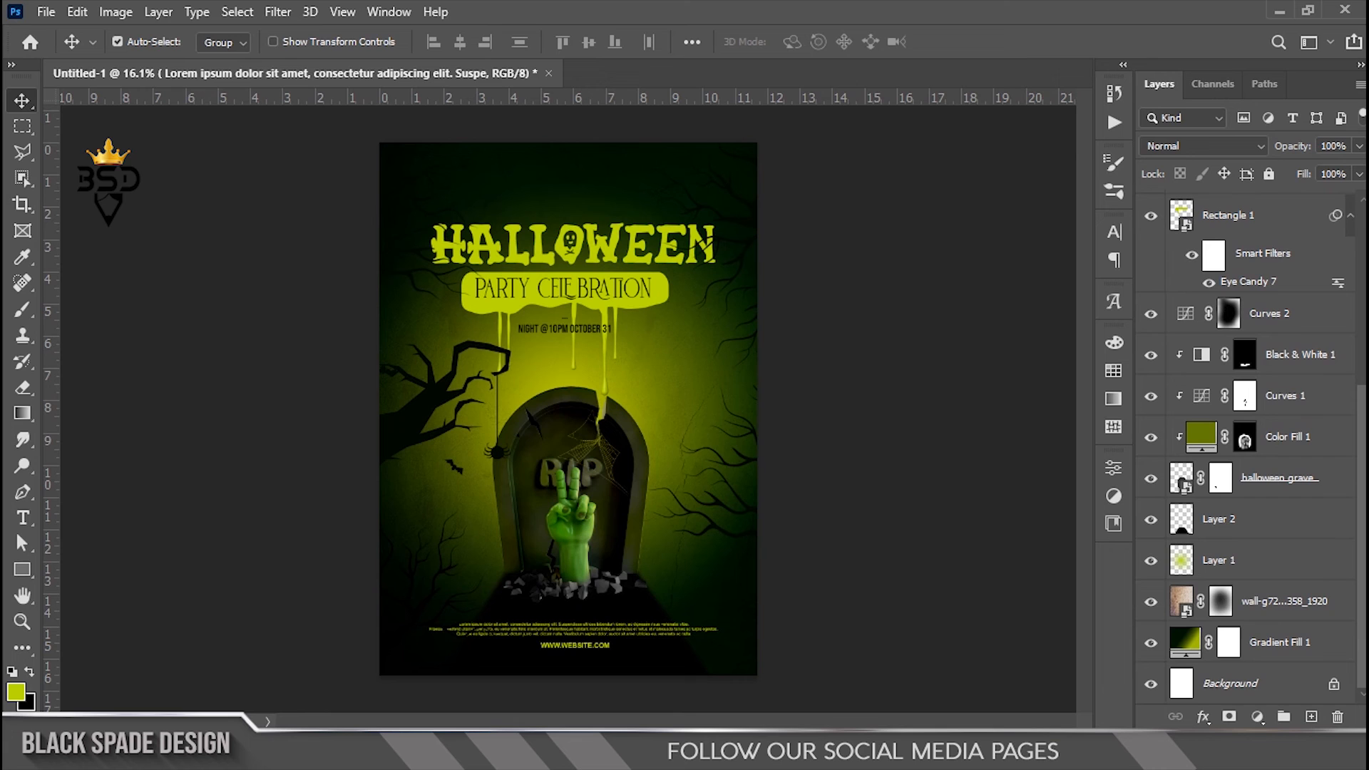
pyautogui.click(1328, 681)
pyautogui.keyDown('ctrl'); pyautogui.click(1181, 684); pyautogui.keyUp('ctrl')
pyautogui.scroll(5, 1250, 269)
pyautogui.scroll(2, 1250, 270)
pyautogui.click(1253, 478)
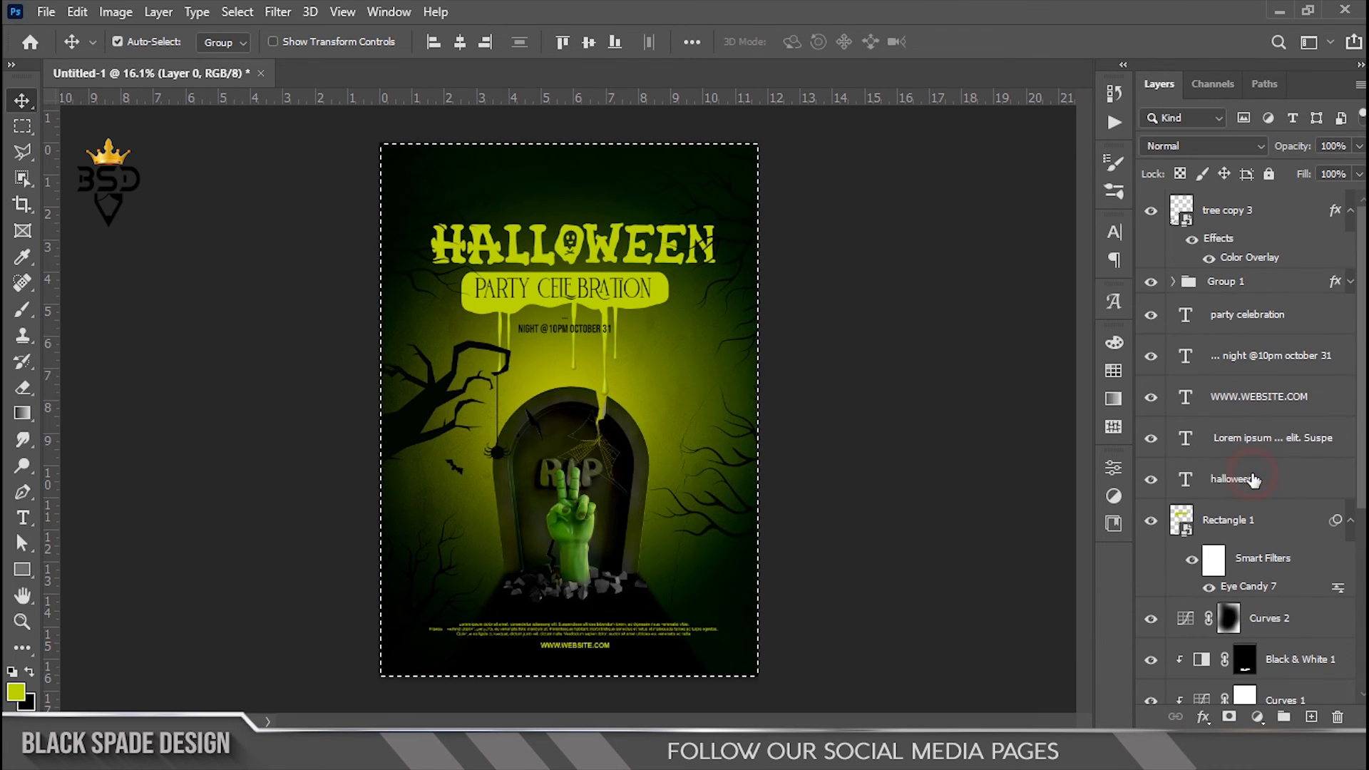
pyautogui.click(462, 43)
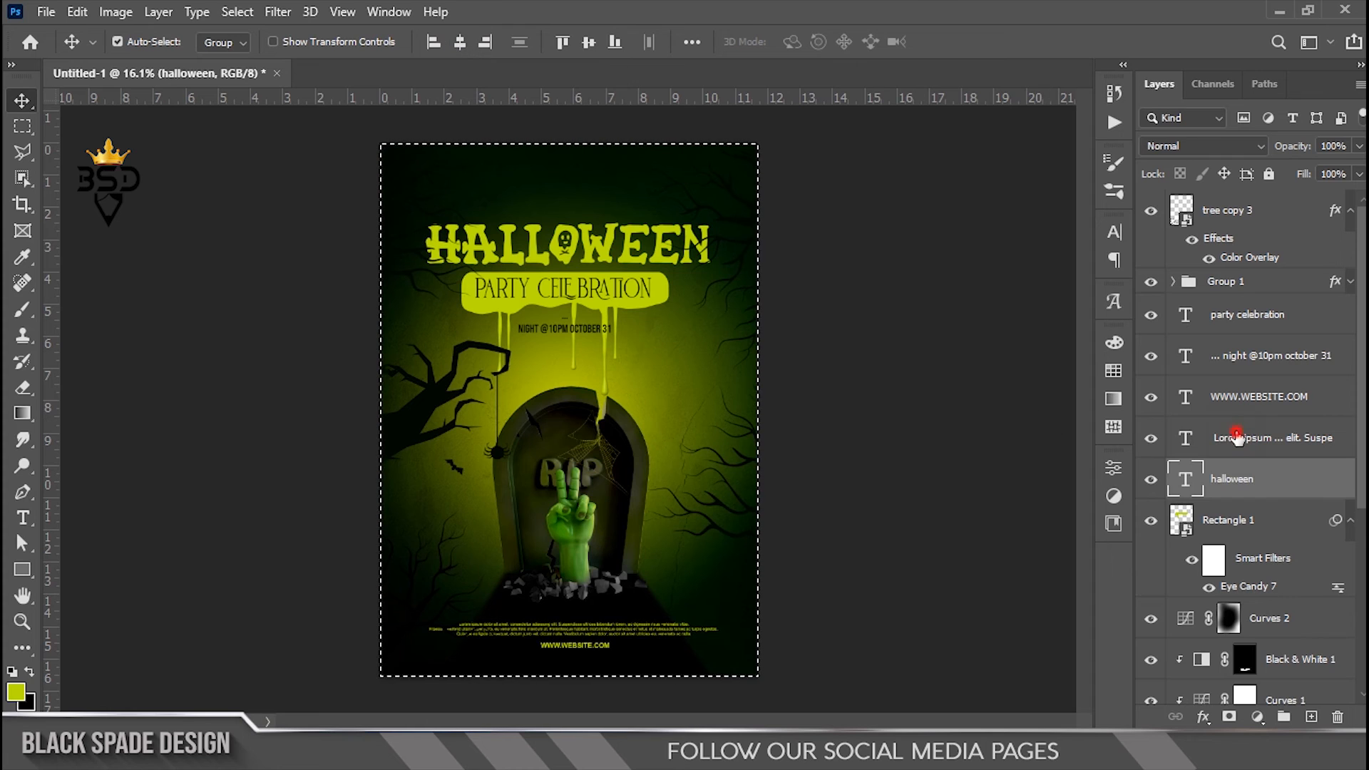
pyautogui.click(1236, 437)
pyautogui.click(460, 43)
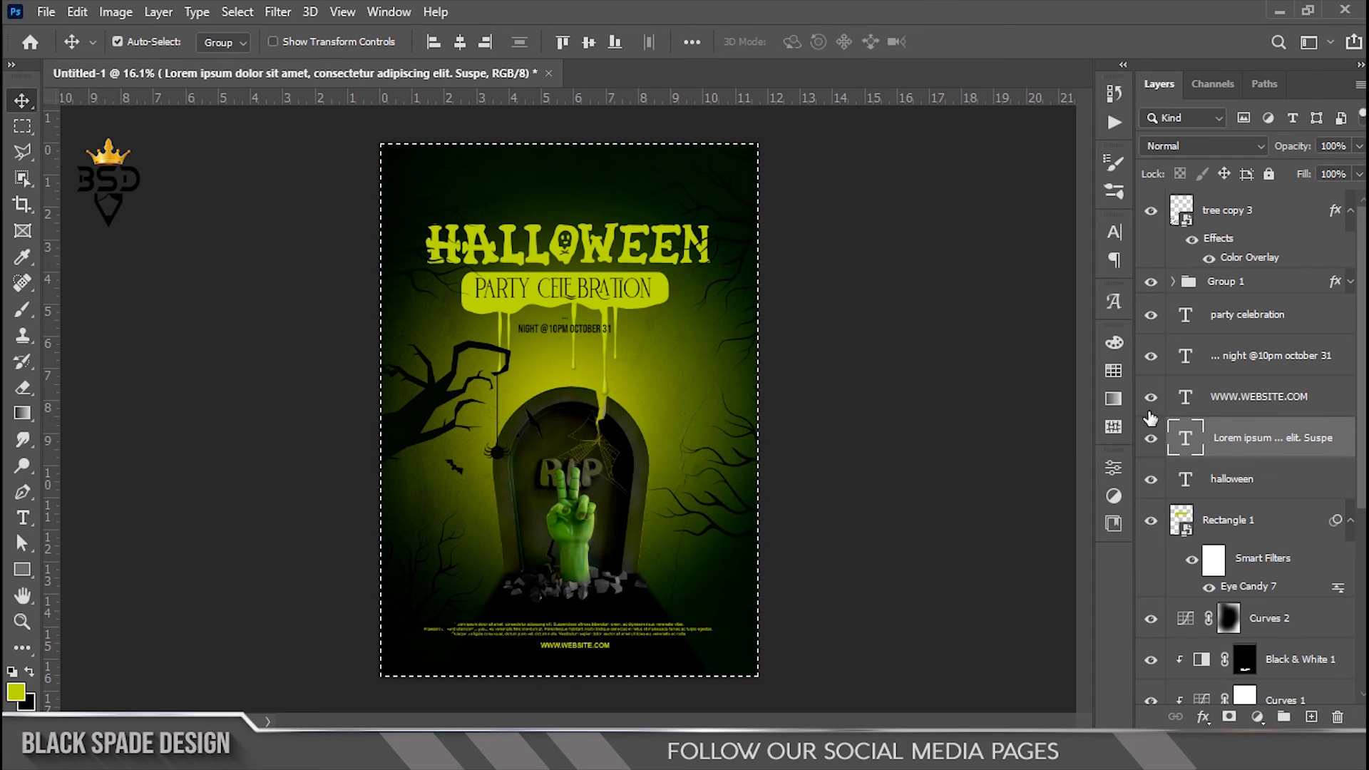
pyautogui.click(1212, 397)
pyautogui.click(460, 44)
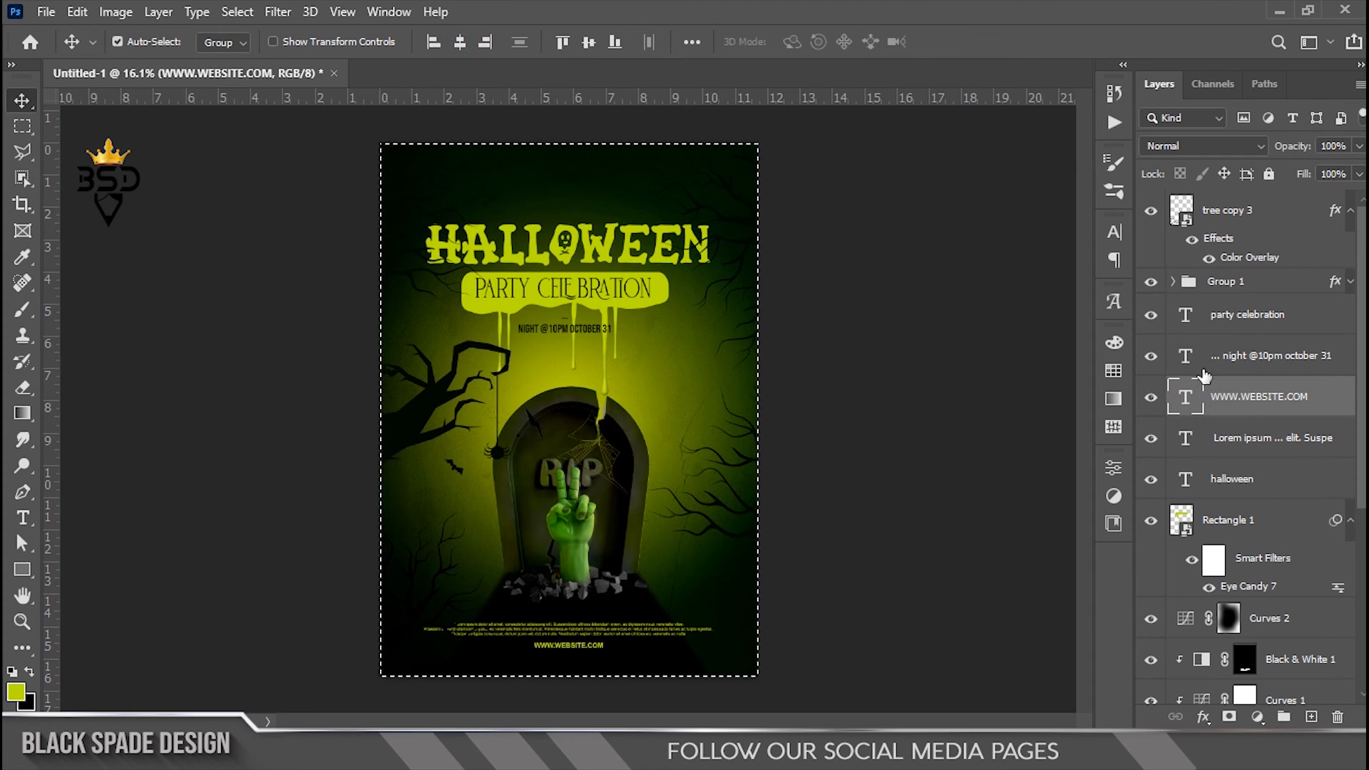
pyautogui.click(1220, 368)
pyautogui.click(460, 44)
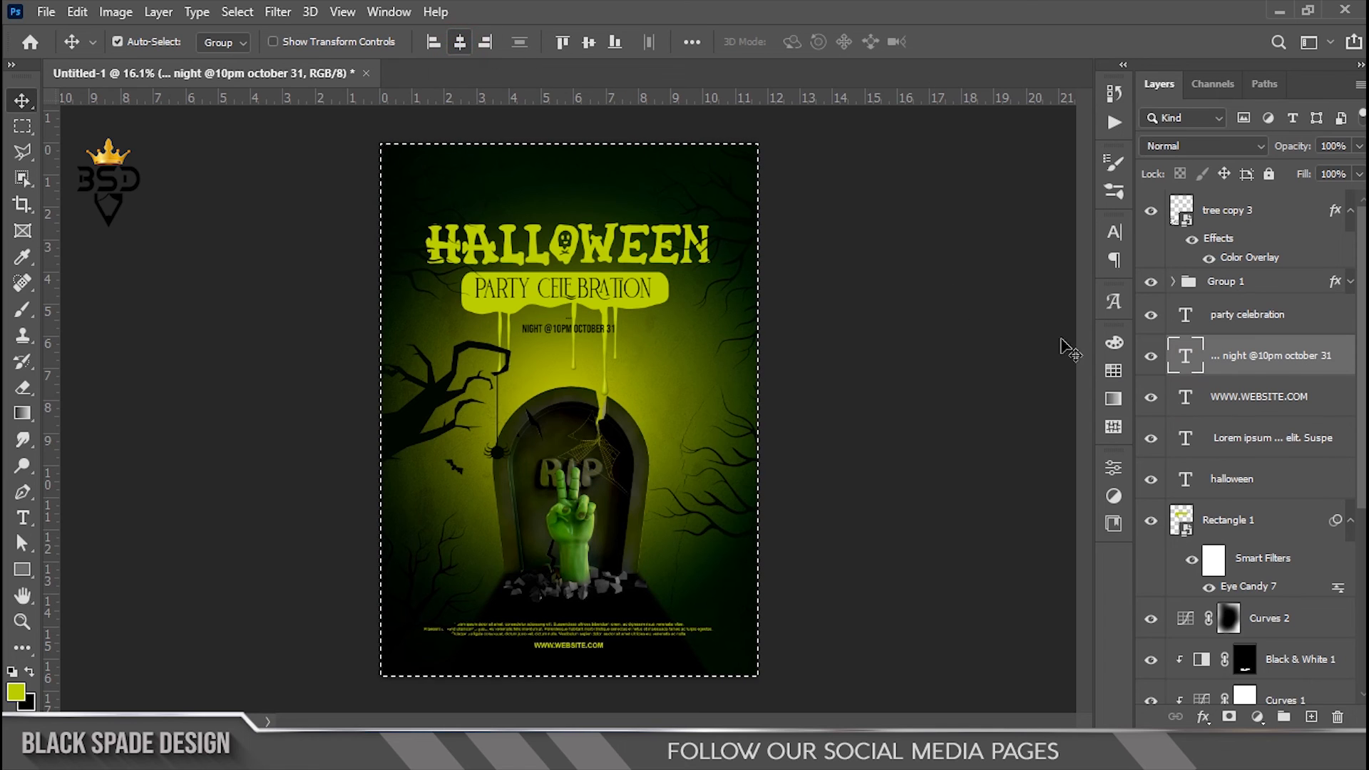
pyautogui.click(1240, 314)
pyautogui.click(460, 42)
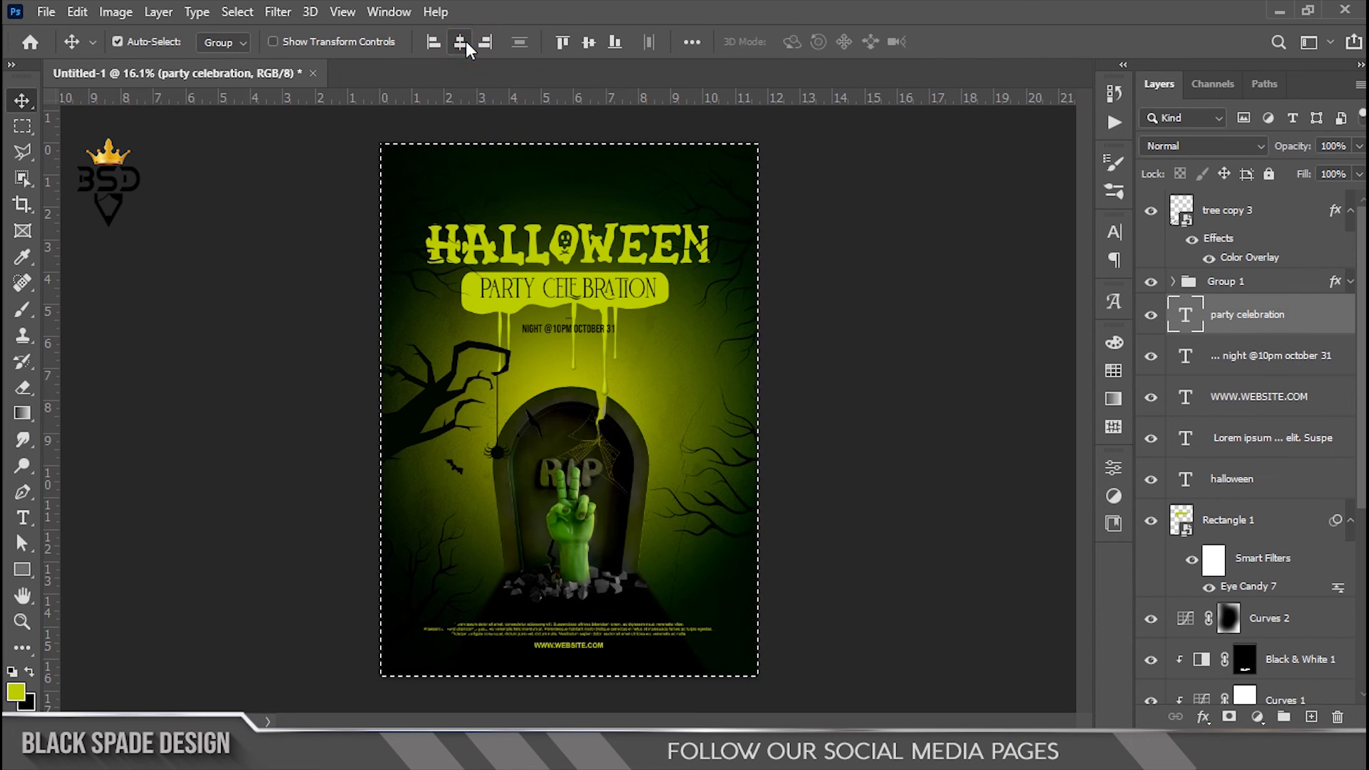
pyautogui.click(1205, 513)
pyautogui.click(460, 44)
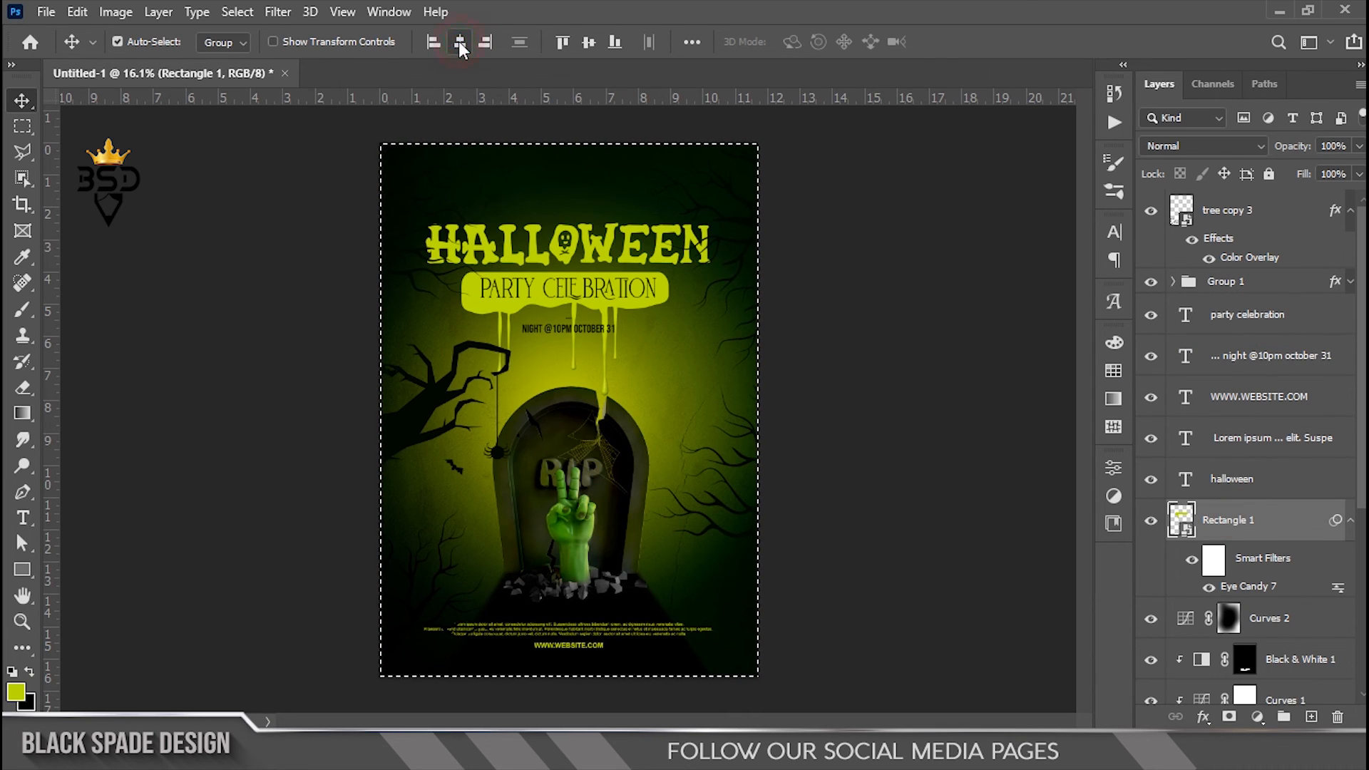
pyautogui.scroll(3, 554, 301)
pyautogui.hotkey('ctrl', 'd')
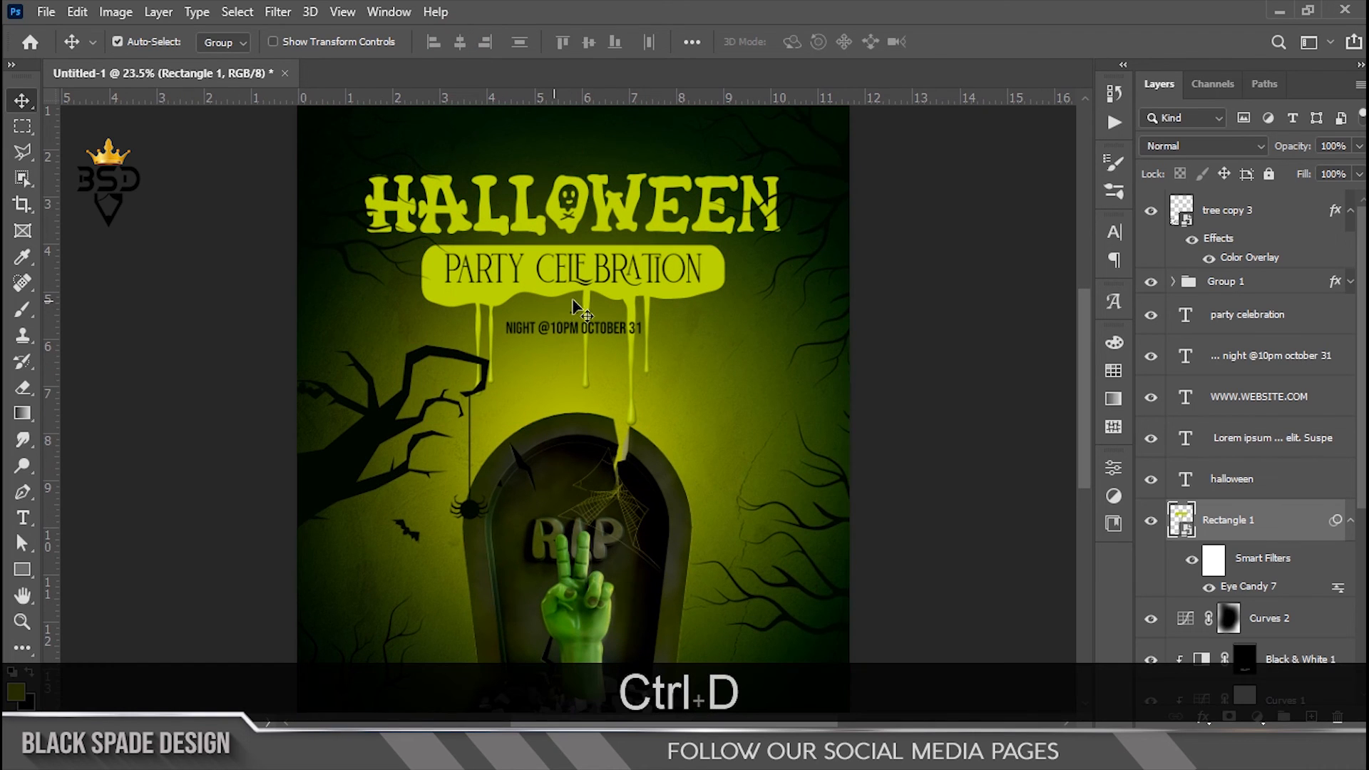
# - Lock the bottom white layer, Layer 0, completely
pyautogui.scroll(-5, 1269, 517)
pyautogui.click(1220, 687)
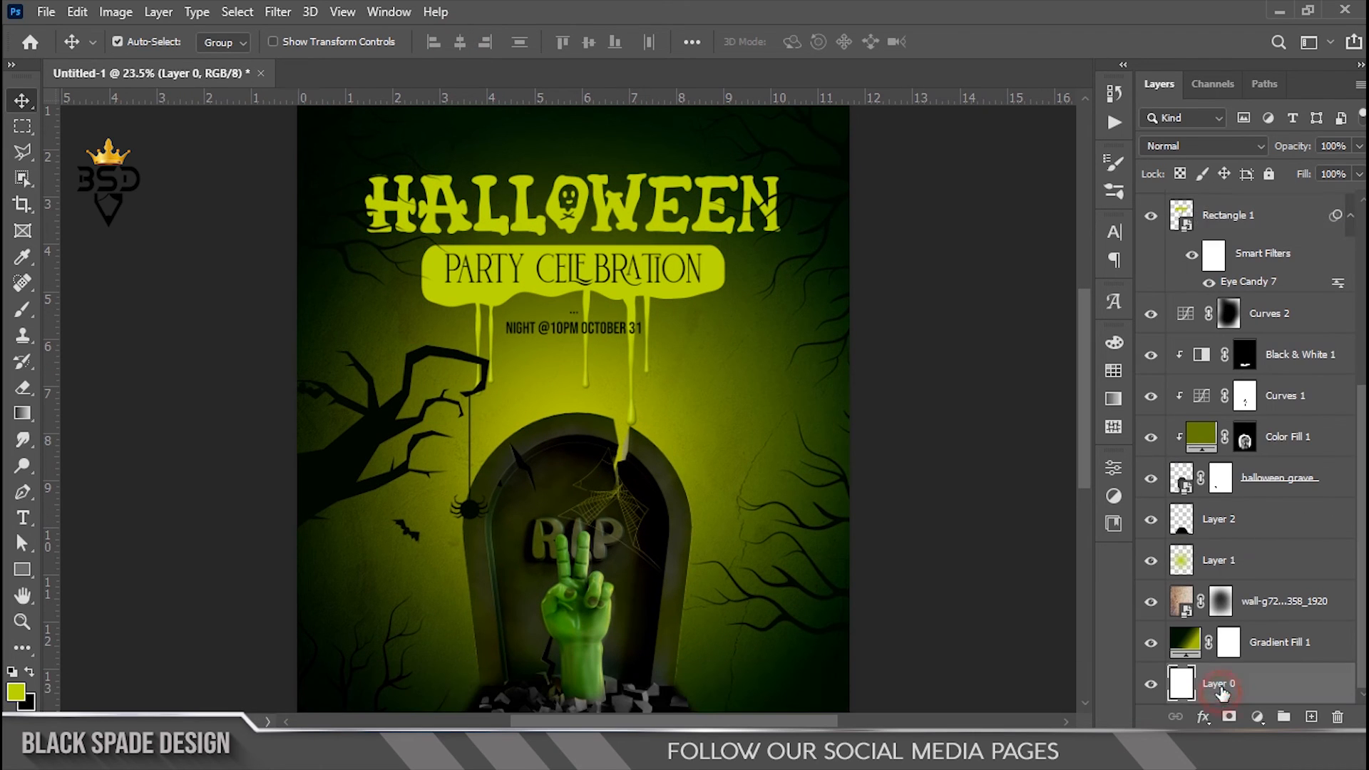
pyautogui.click(1270, 175)
pyautogui.scroll(5, 1358, 517)
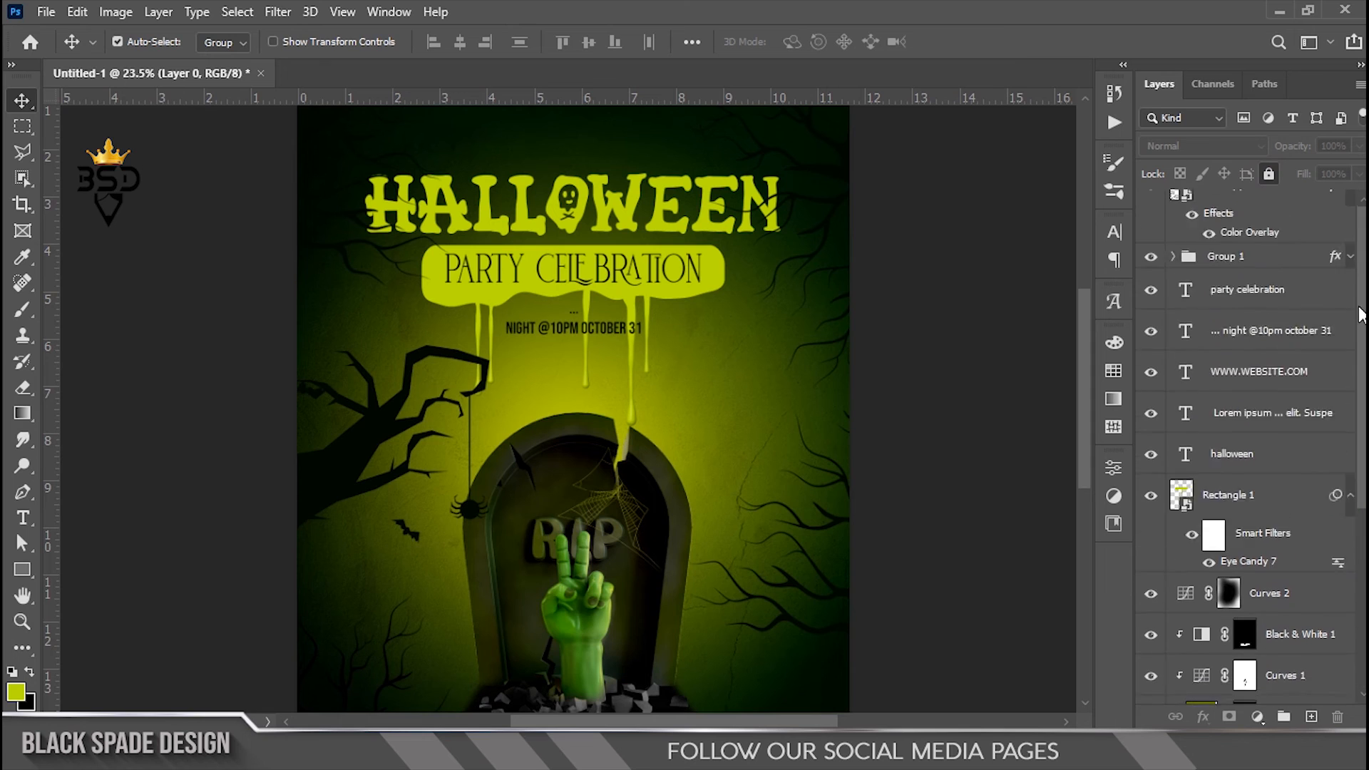
pyautogui.scroll(-3, 562, 412)
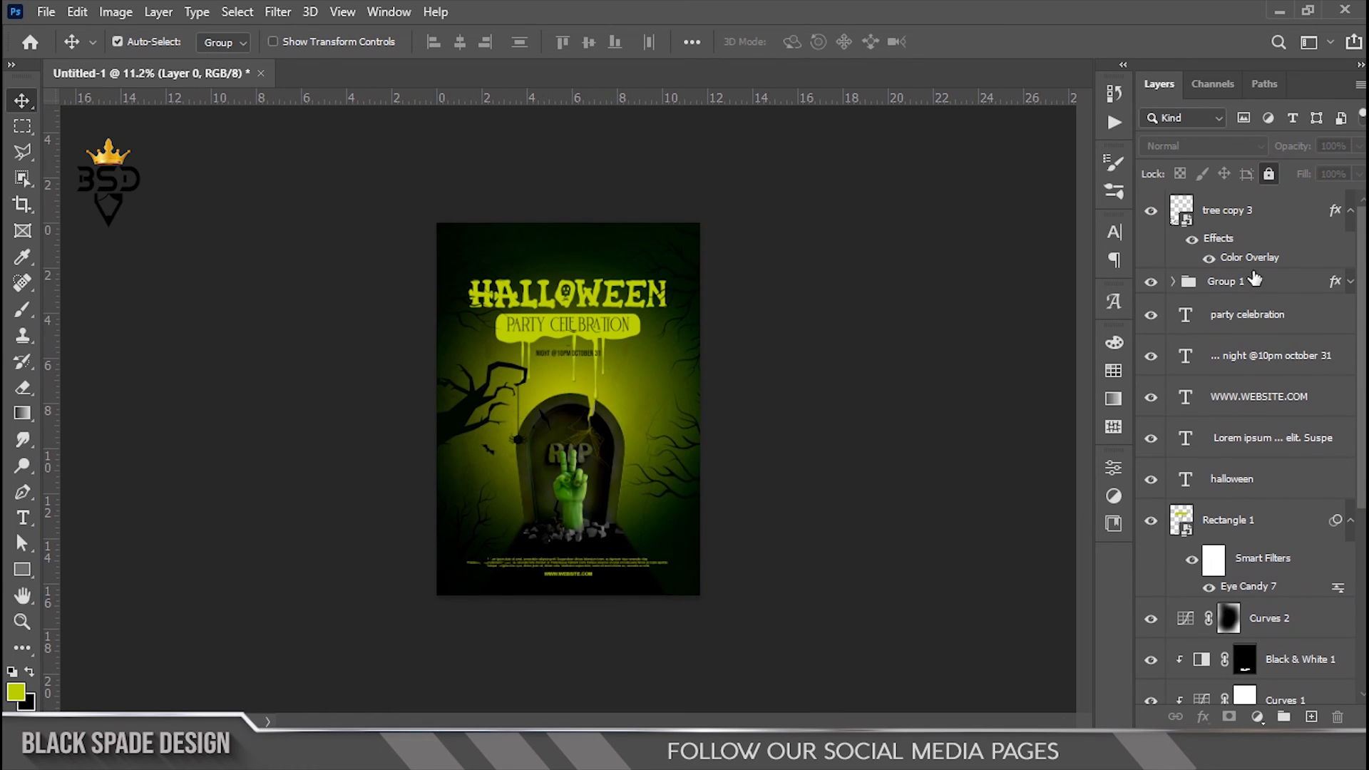
# - Add a Curves adjustment layer above tree copy 3 and pull the RGB midpoint down slightly to darken the whole poster
pyautogui.click(1241, 218)
pyautogui.click(1259, 719)
pyautogui.click(1245, 460)
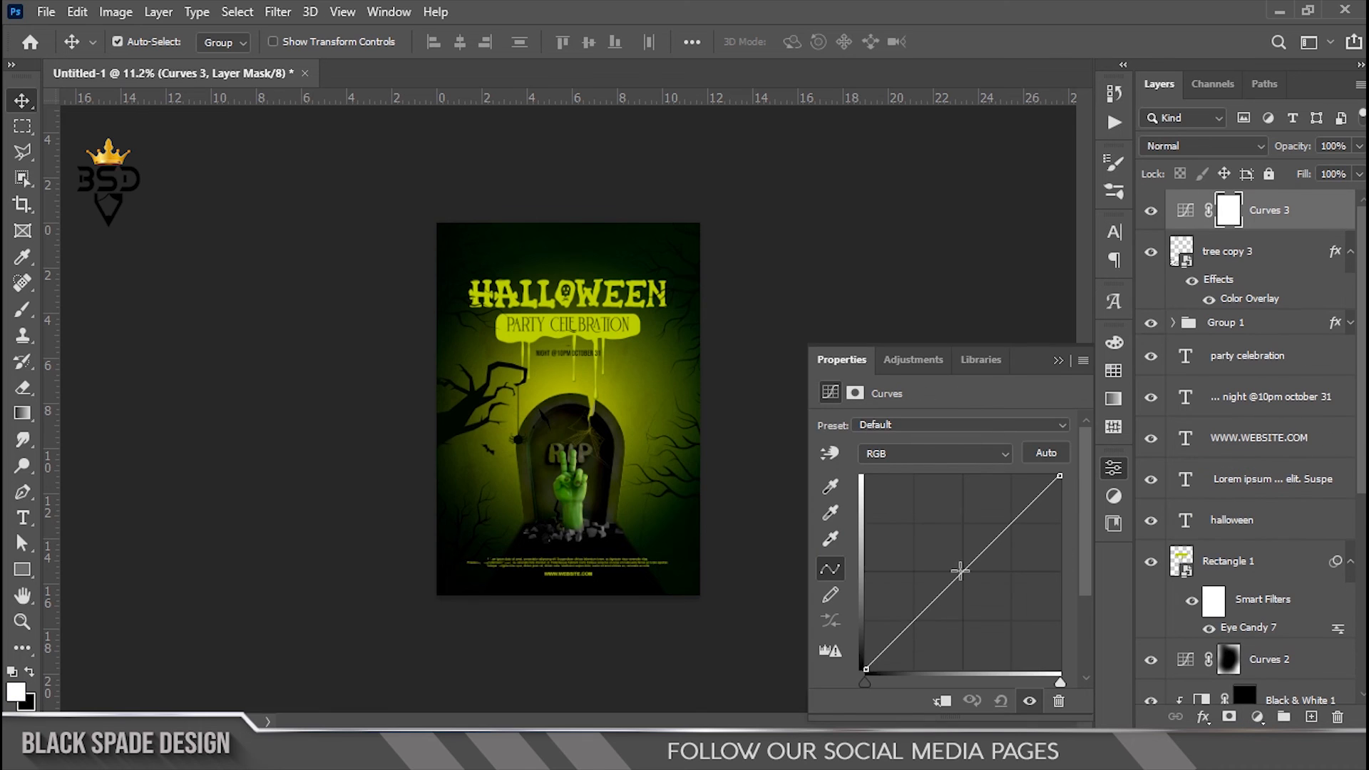
pyautogui.click(960, 570)
pyautogui.moveTo(966, 571); pyautogui.dragTo(971, 577)
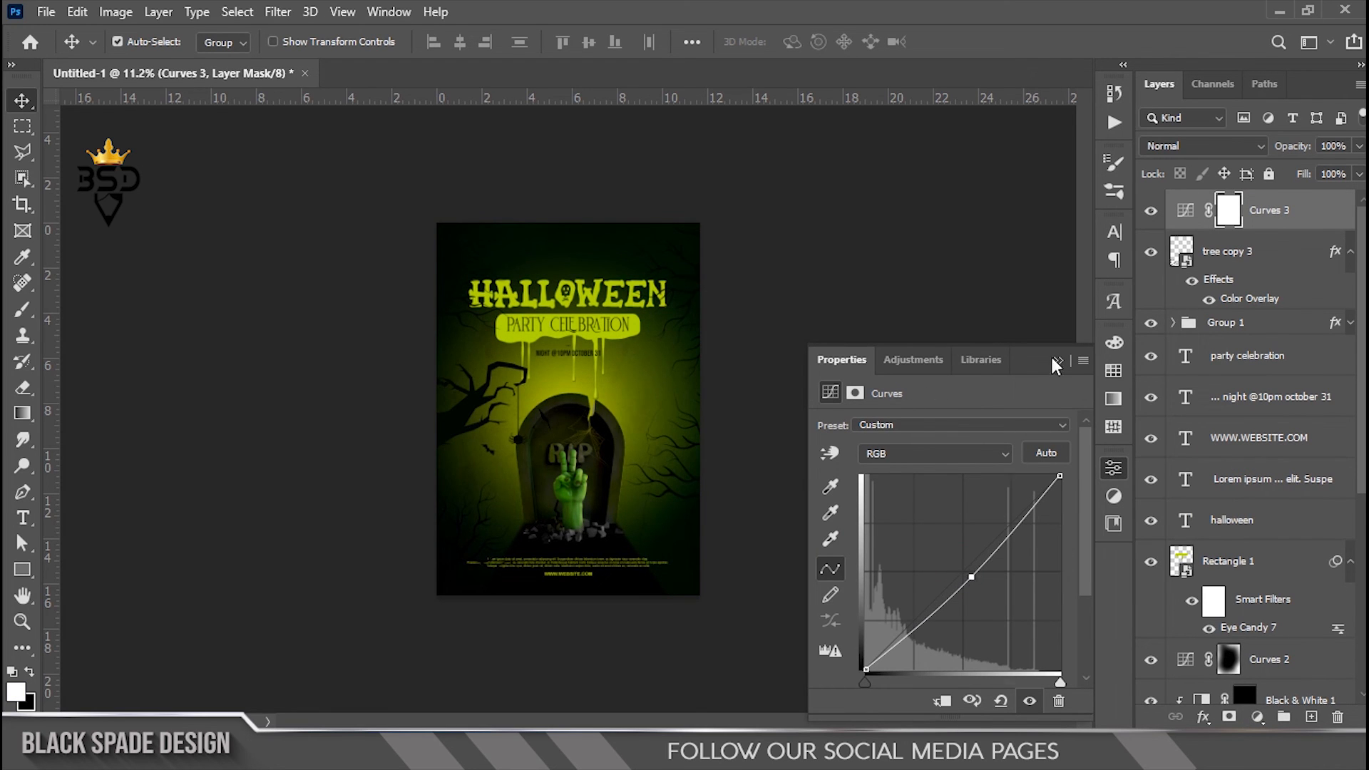
pyautogui.click(1059, 362)
pyautogui.scroll(4, 606, 449)
pyautogui.scroll(-2, 596, 399)
pyautogui.scroll(1, 654, 360)
# - Add an Exposure adjustment layer on top, raise the exposure slightly, and compare the poster with and without it
pyautogui.click(1258, 718)
pyautogui.click(1248, 478)
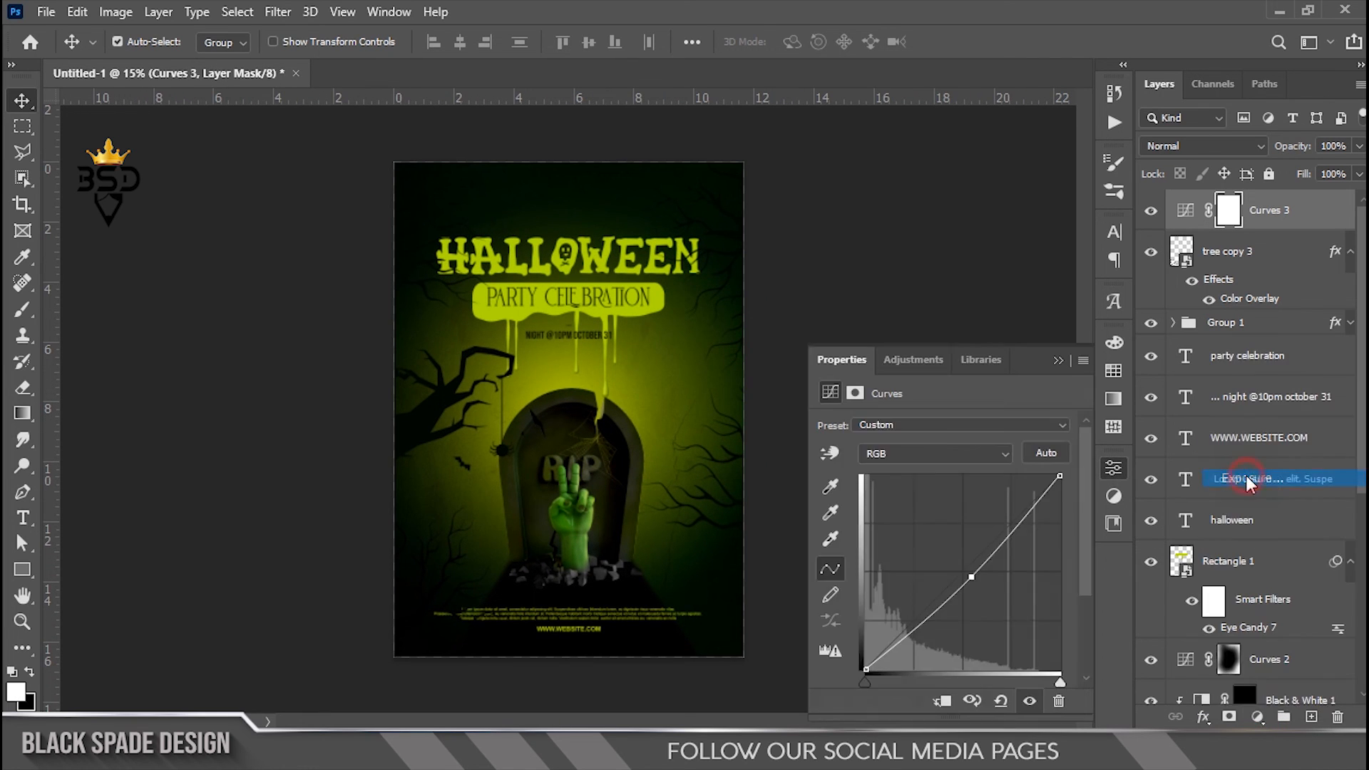
pyautogui.click(949, 474)
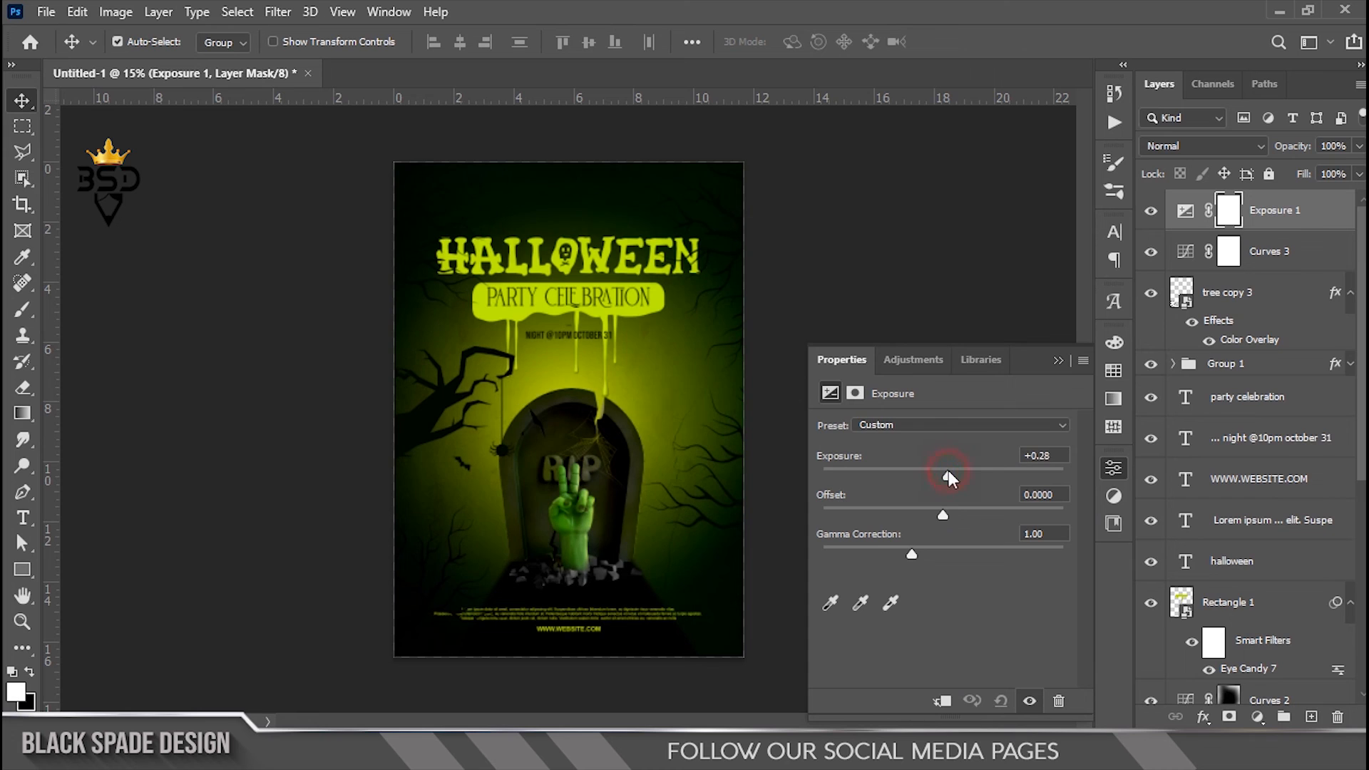
pyautogui.moveTo(953, 469); pyautogui.dragTo(956, 470)
pyautogui.click(1059, 360)
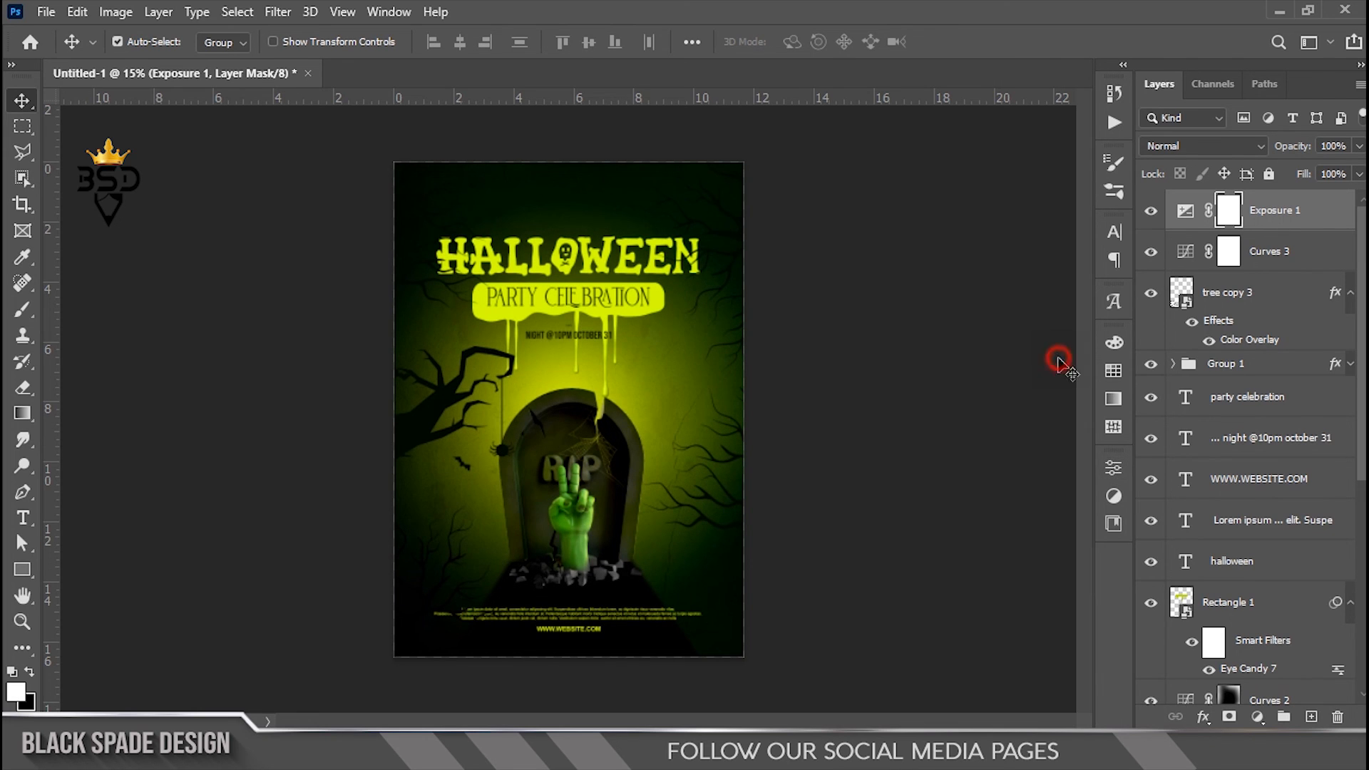
pyautogui.click(1152, 212)
pyautogui.click(1151, 212)
# - Add a new top layer filled with black and set its Fill to 0%
pyautogui.click(1310, 718)
pyautogui.hotkey('ctrl', 'BackSpace')
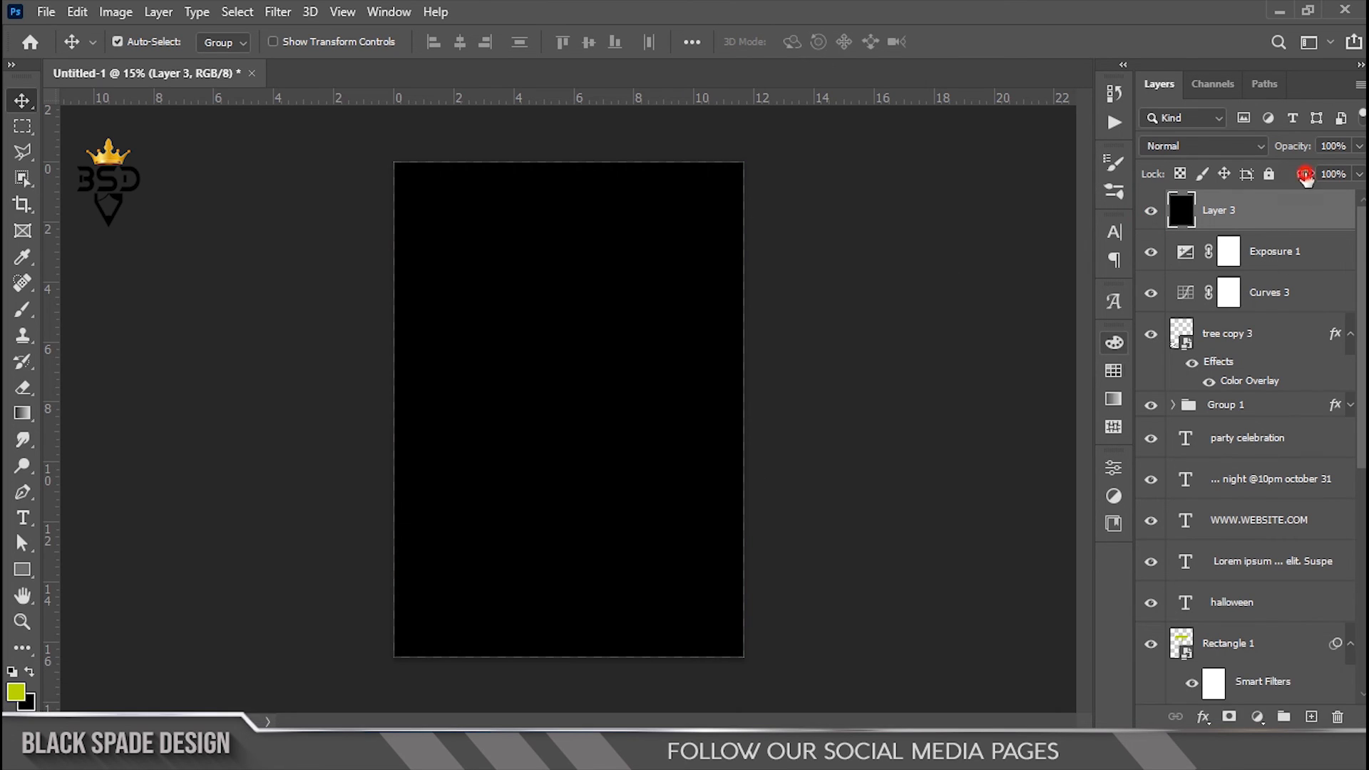
pyautogui.hotkey('shift', '0')
# - Frame the poster by giving the transparent top layer a white inside Stroke of 68 px at 100% opacity
pyautogui.click(1204, 718)
pyautogui.click(1245, 569)
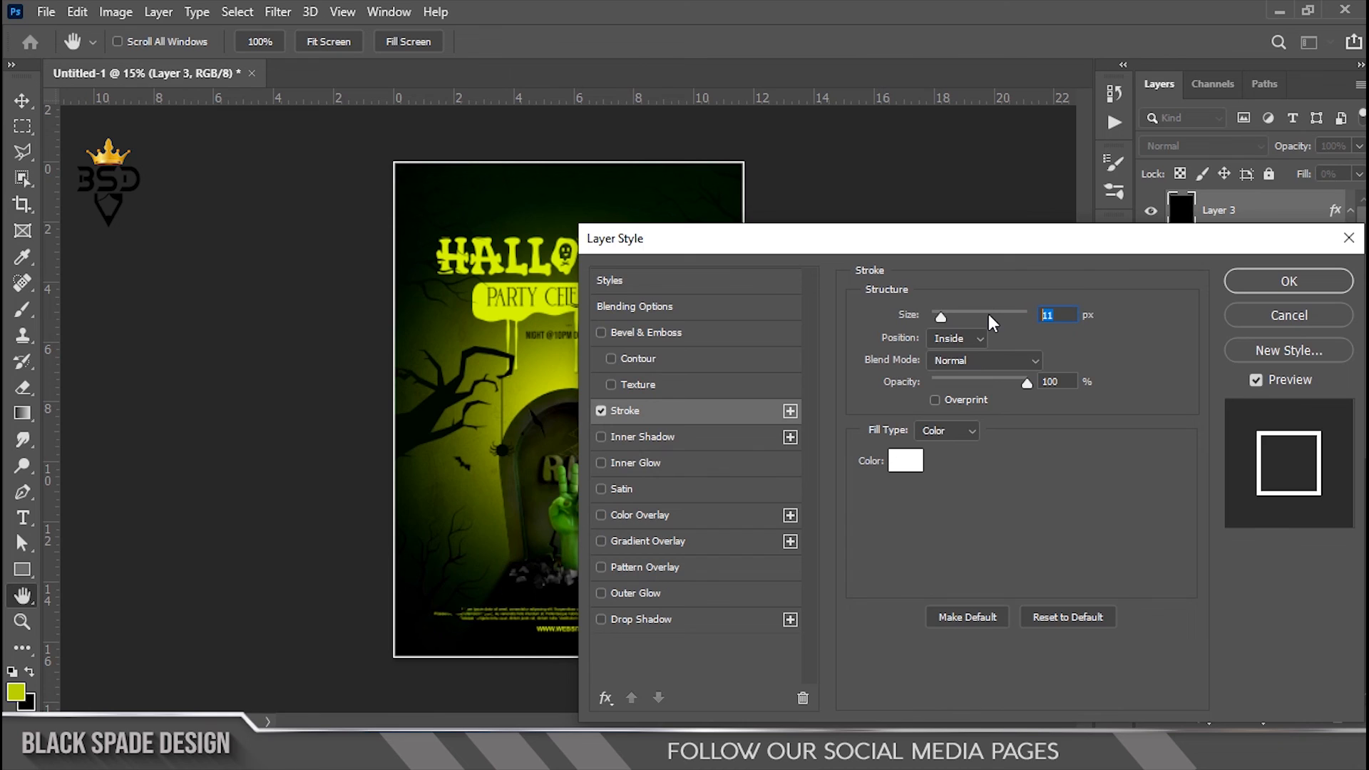
pyautogui.write('90')
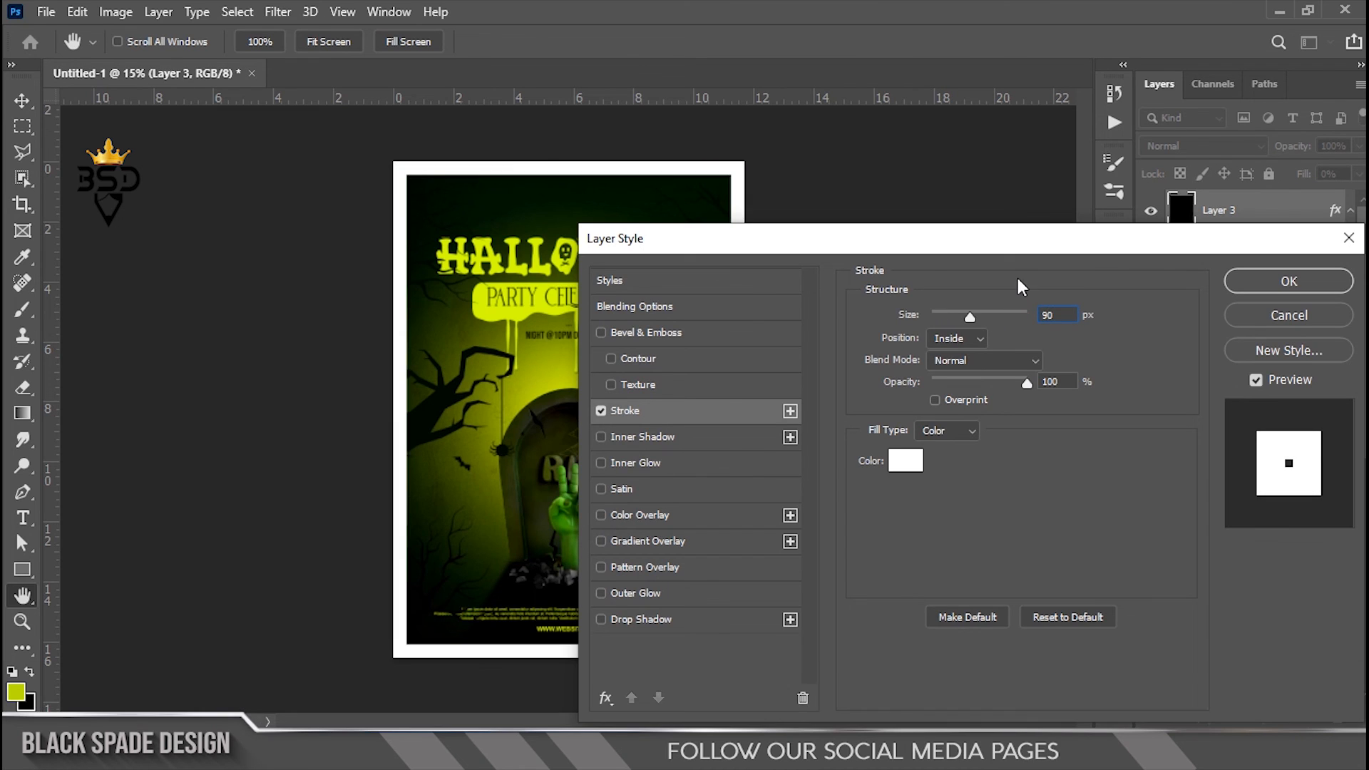
pyautogui.moveTo(968, 314); pyautogui.dragTo(964, 319)
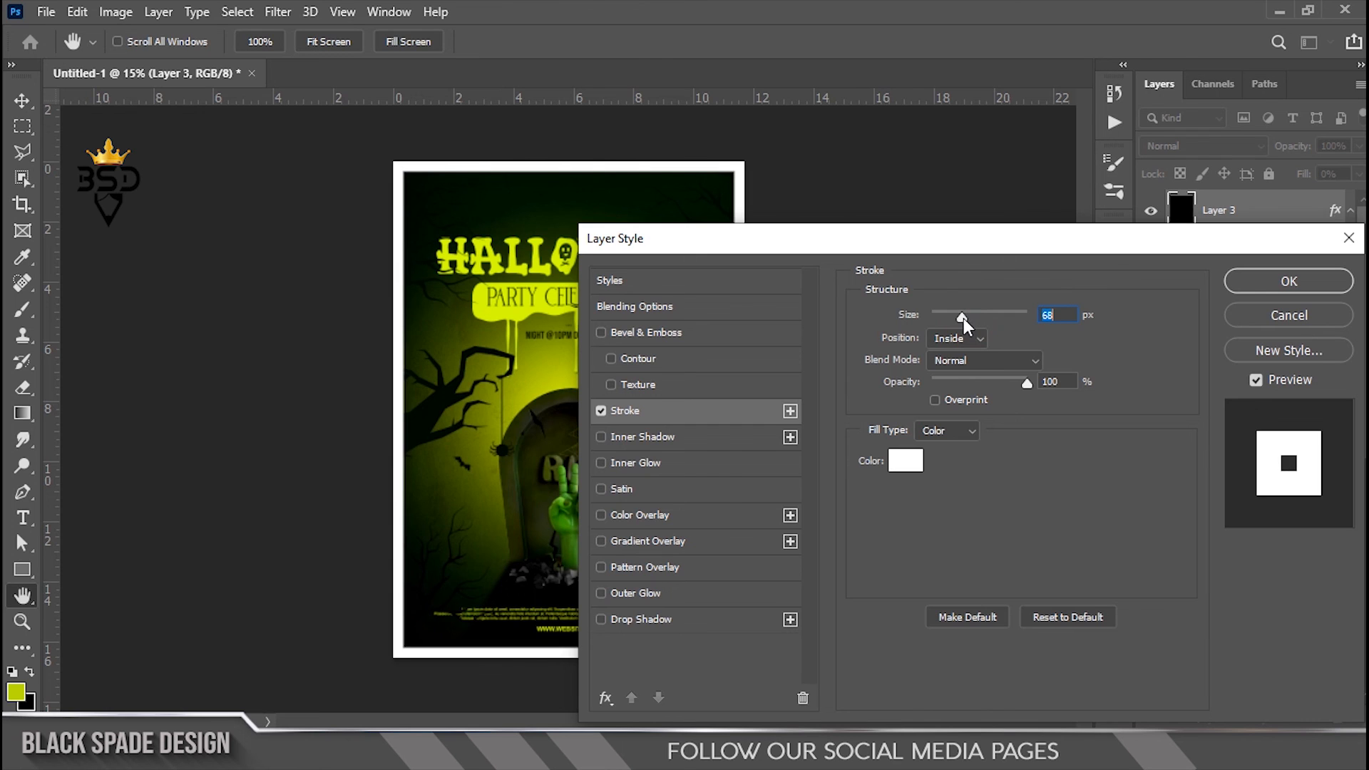
pyautogui.click(1241, 284)
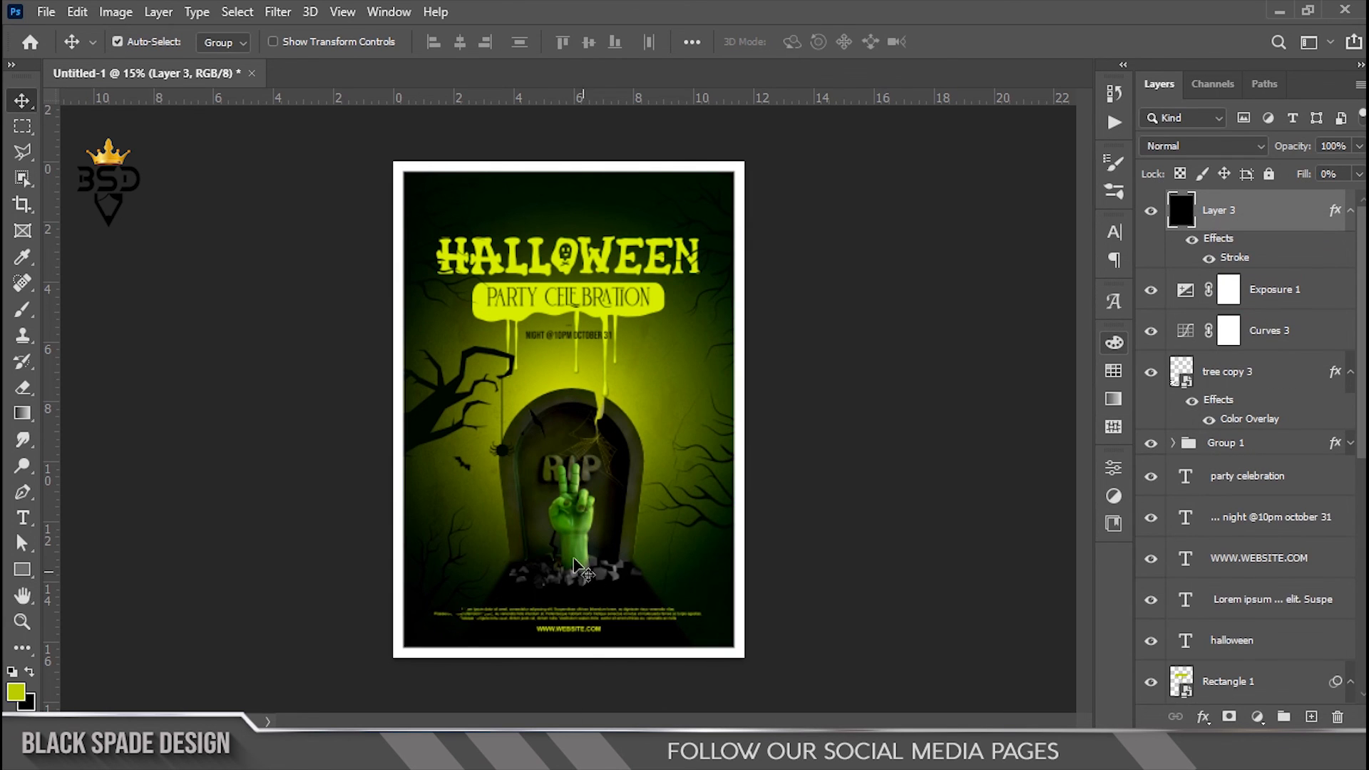
# - Move the Lorem ipsum footer text layer directly above tree copy 3, below Curves 3, so the tree branches stop covering the text
pyautogui.scroll(2, 568, 550)
pyautogui.rightClick(572, 649)
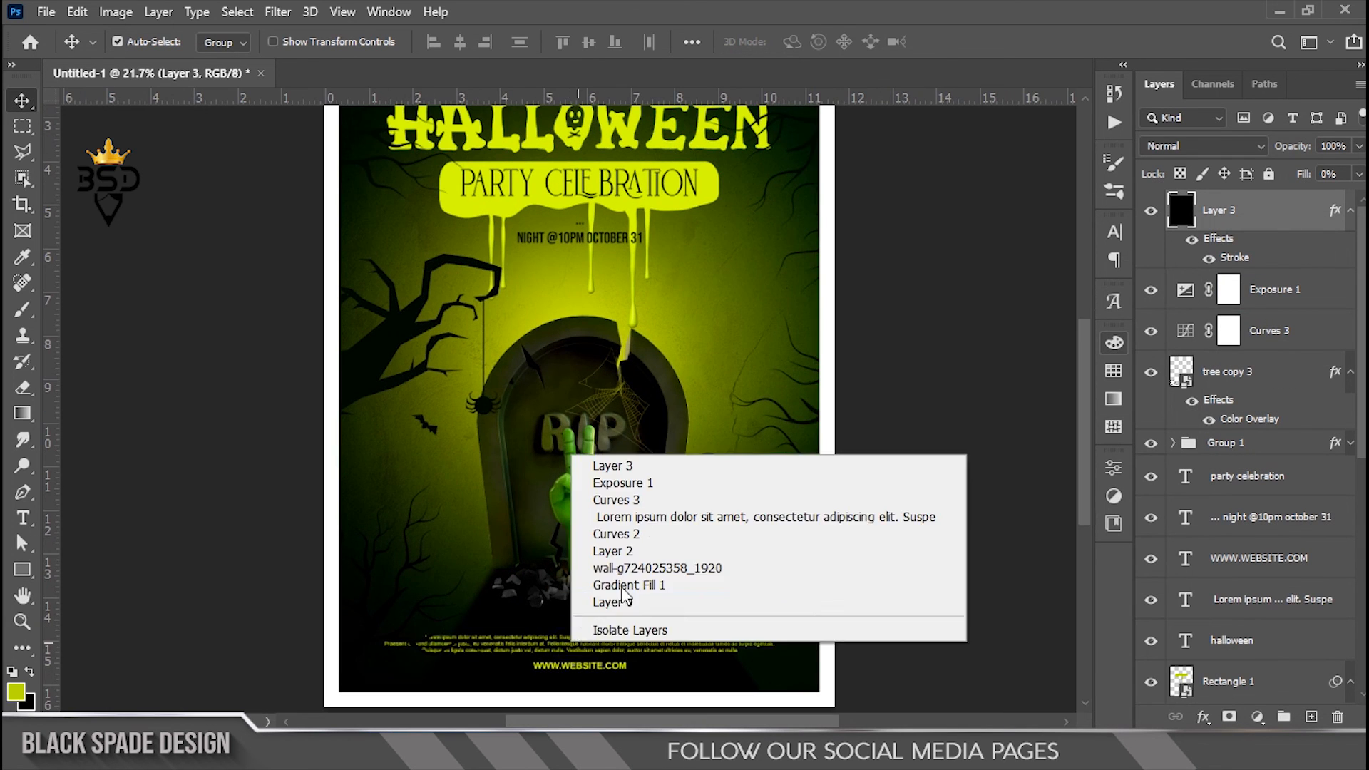
pyautogui.click(653, 520)
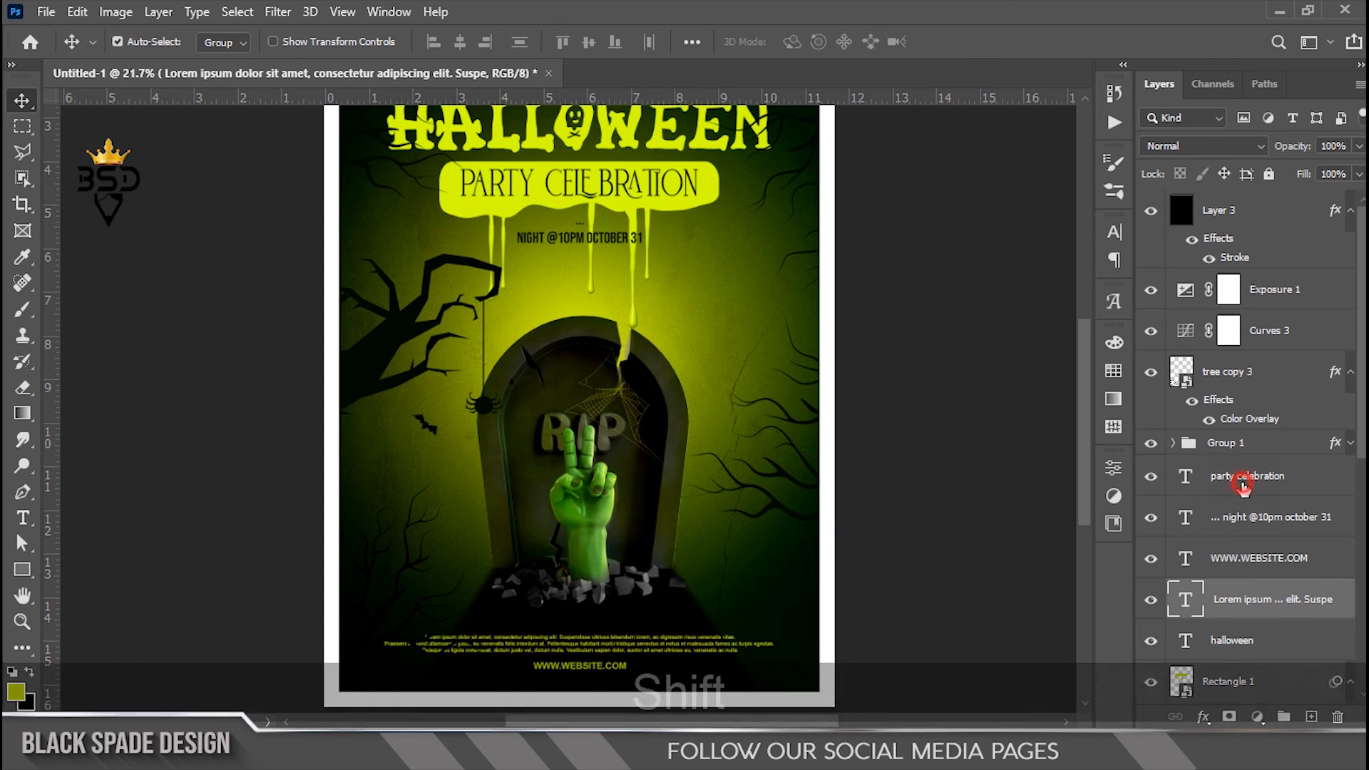
pyautogui.keyDown('shift'); pyautogui.click(1243, 478); pyautogui.keyUp('shift')
pyautogui.scroll(-3, 1228, 568)
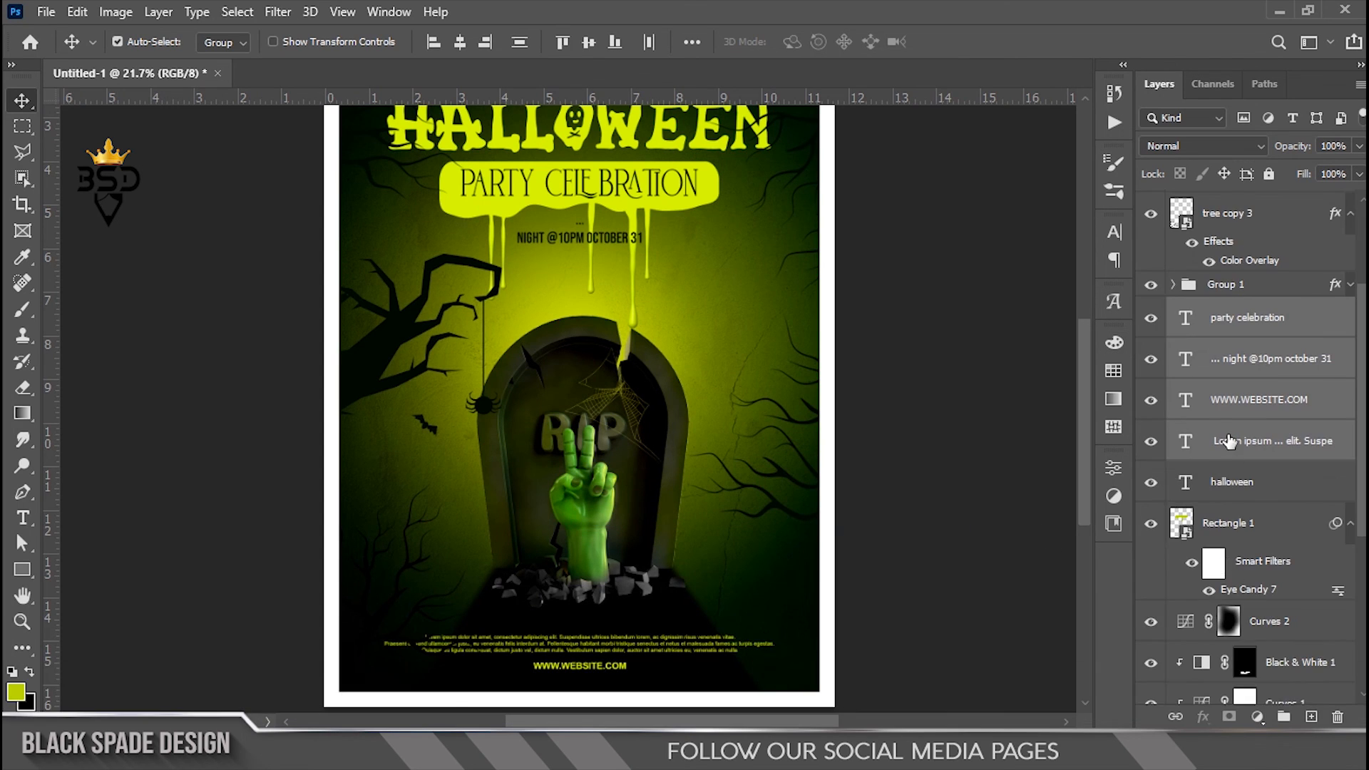
pyautogui.scroll(3, 1229, 441)
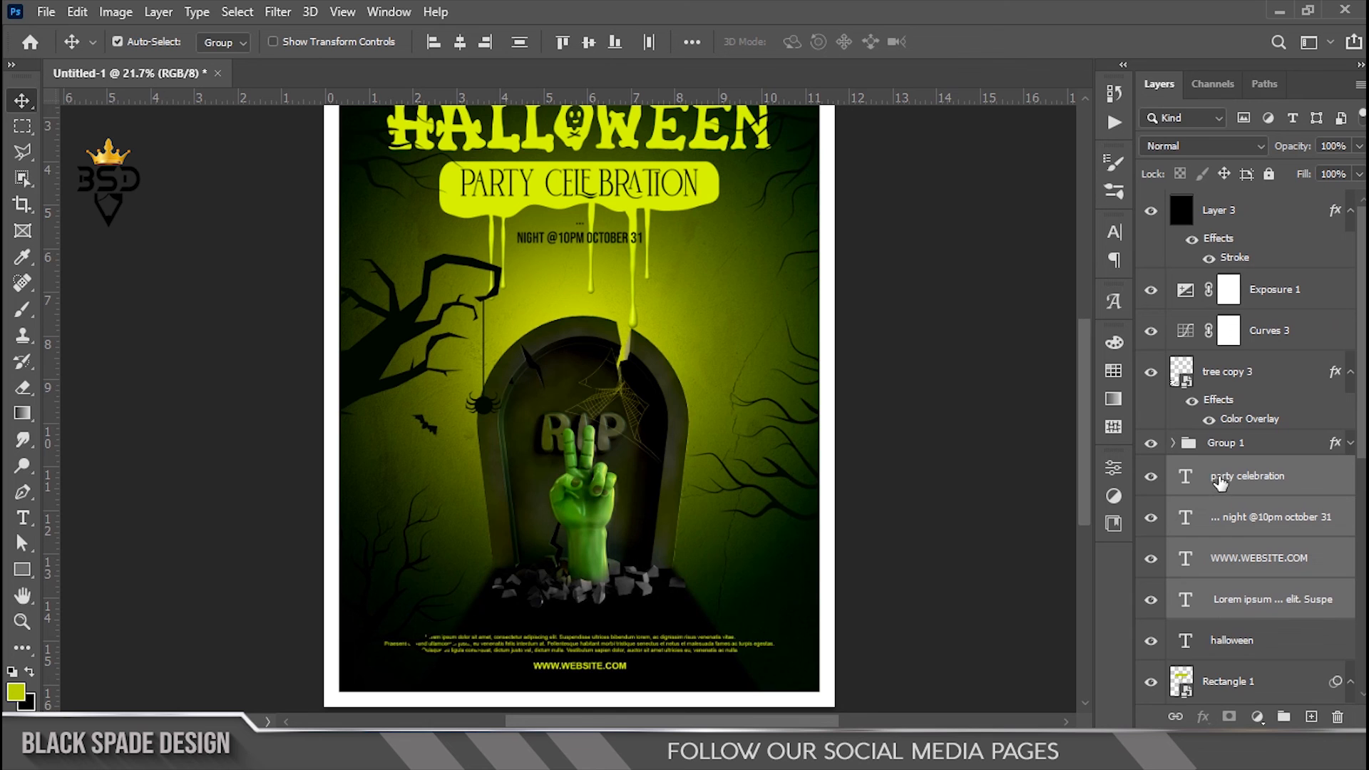
pyautogui.click(1256, 601)
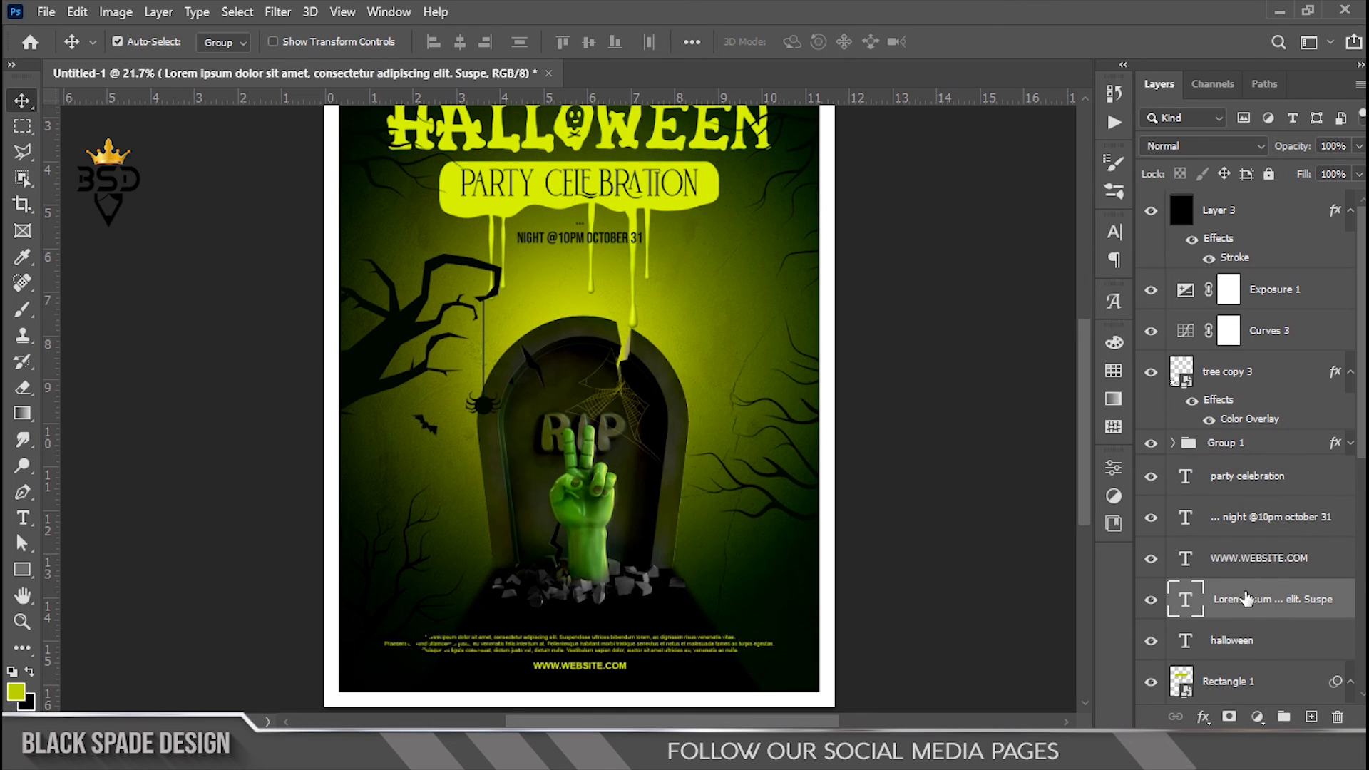
pyautogui.scroll(3, 289, 645)
pyautogui.moveTo(418, 627); pyautogui.dragTo(362, 433)
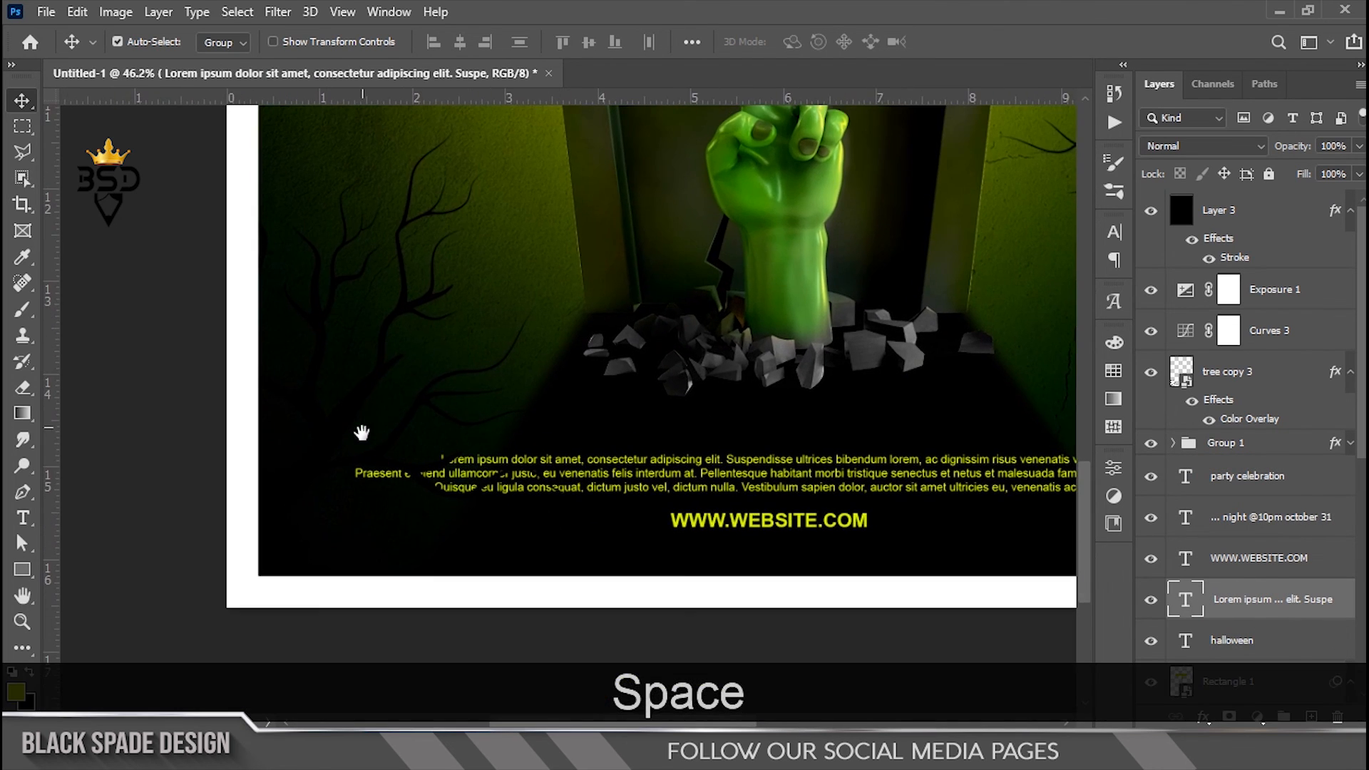
pyautogui.moveTo(1246, 599); pyautogui.dragTo(1221, 351)
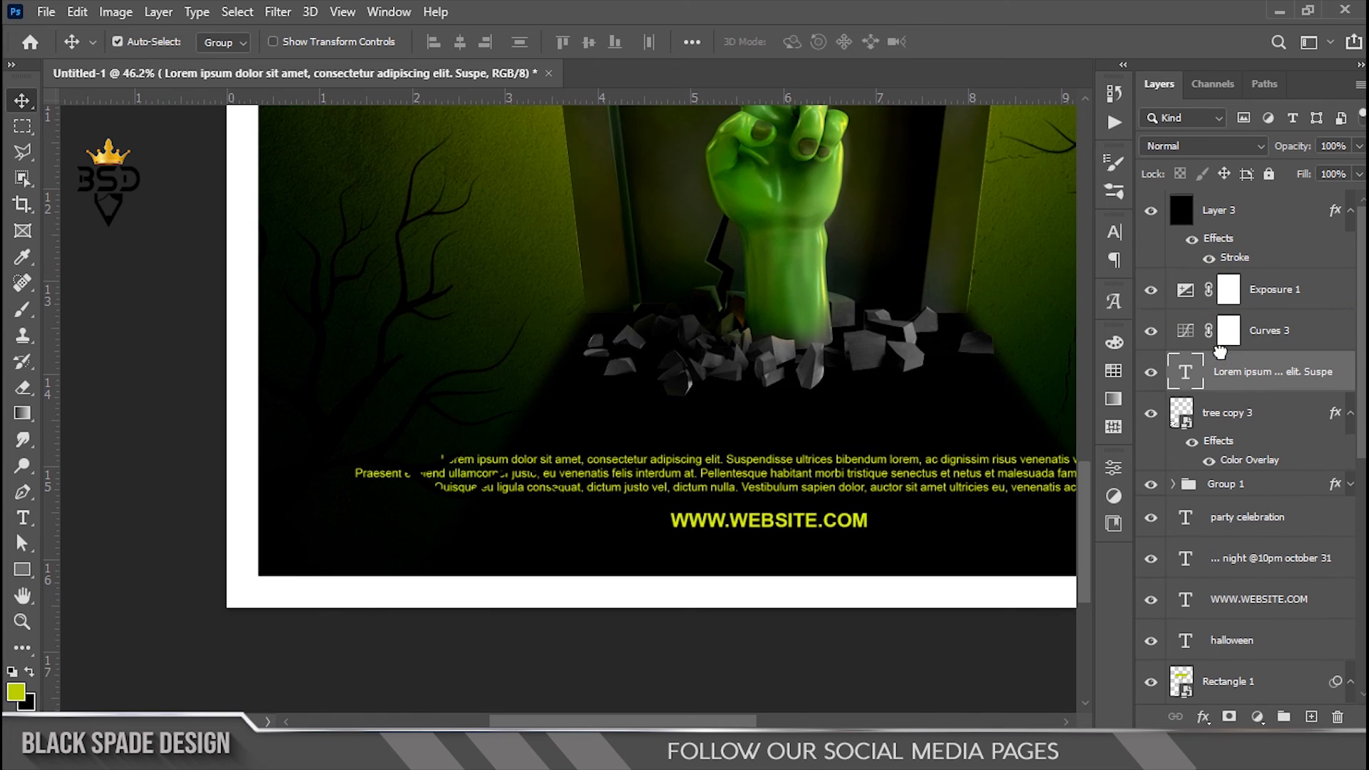
# - Fit the whole poster on screen to review the finished composition, and return to the Move tool
pyautogui.hotkey('ctrl', '0')
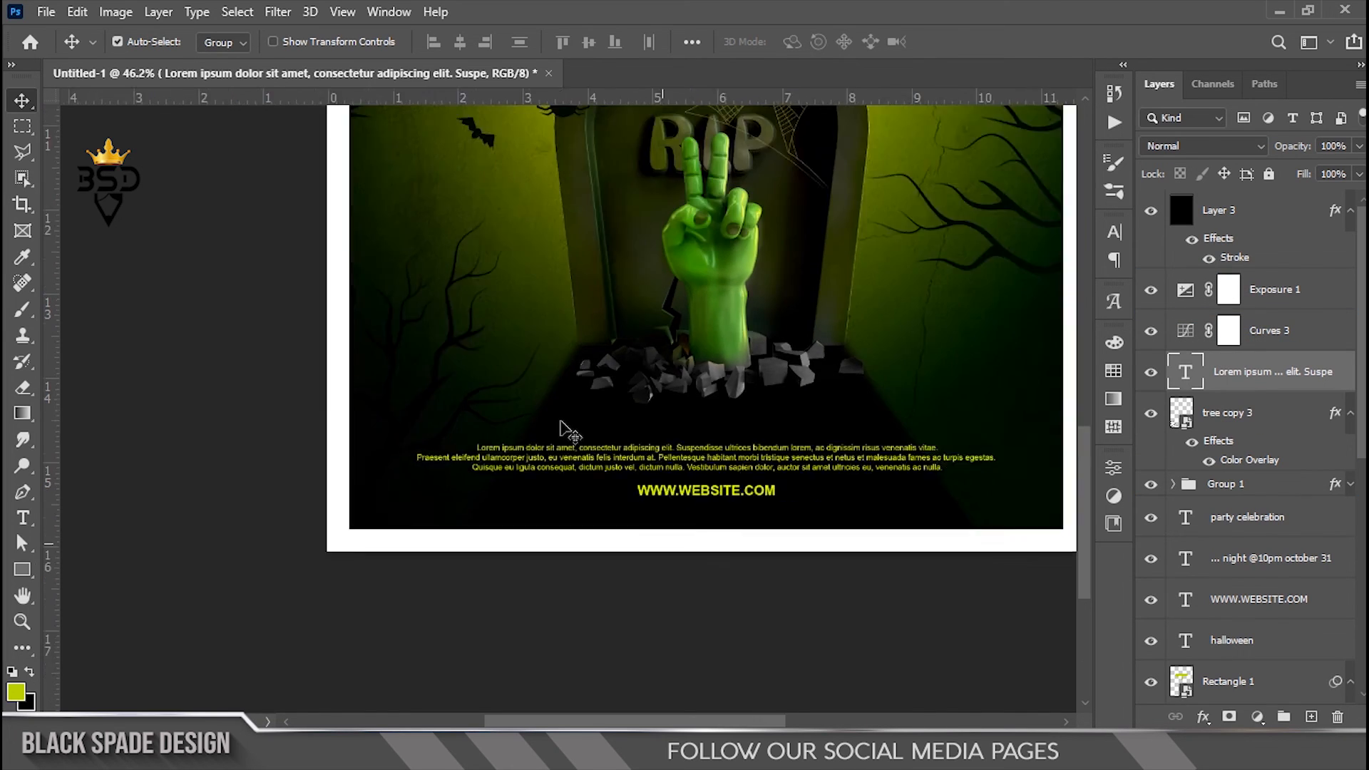
pyautogui.press('z')
pyautogui.rightClick(726, 394)
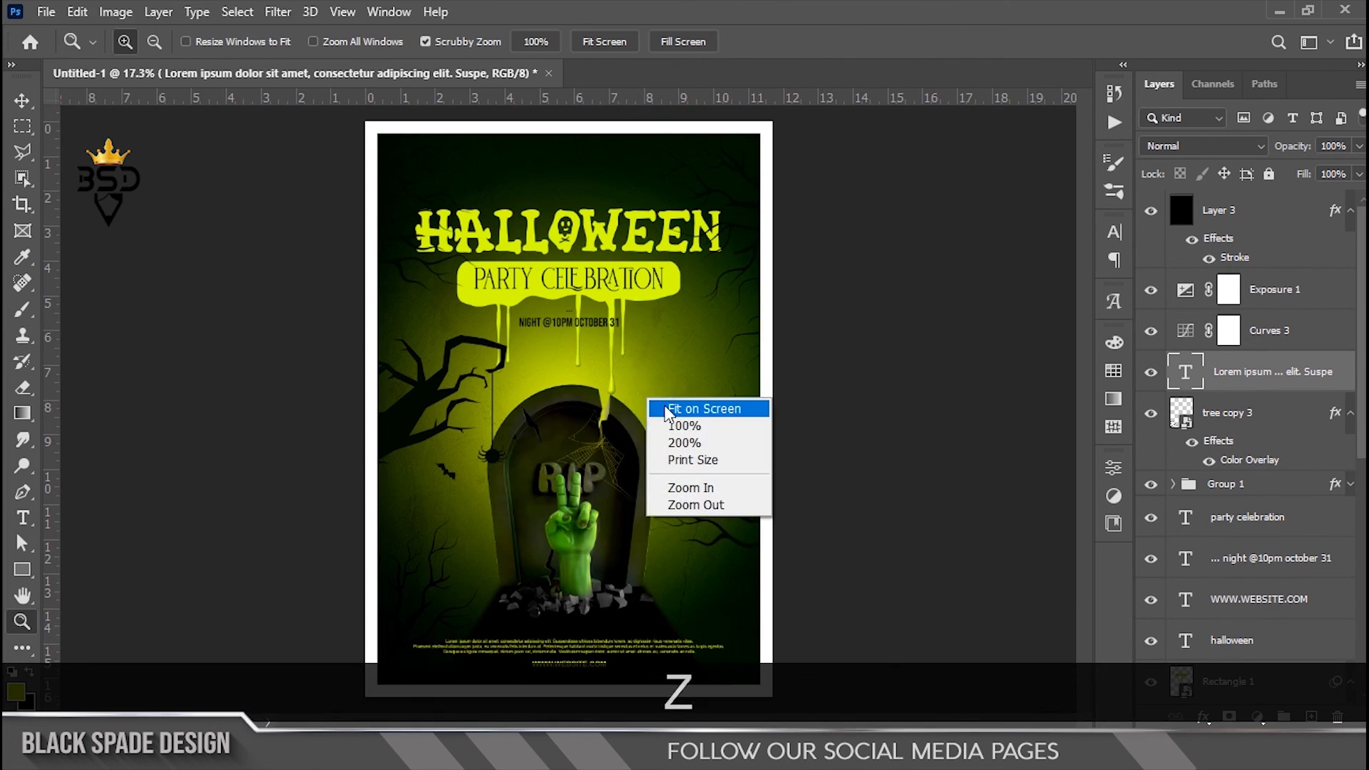
pyautogui.click(756, 404)
pyautogui.press('v')
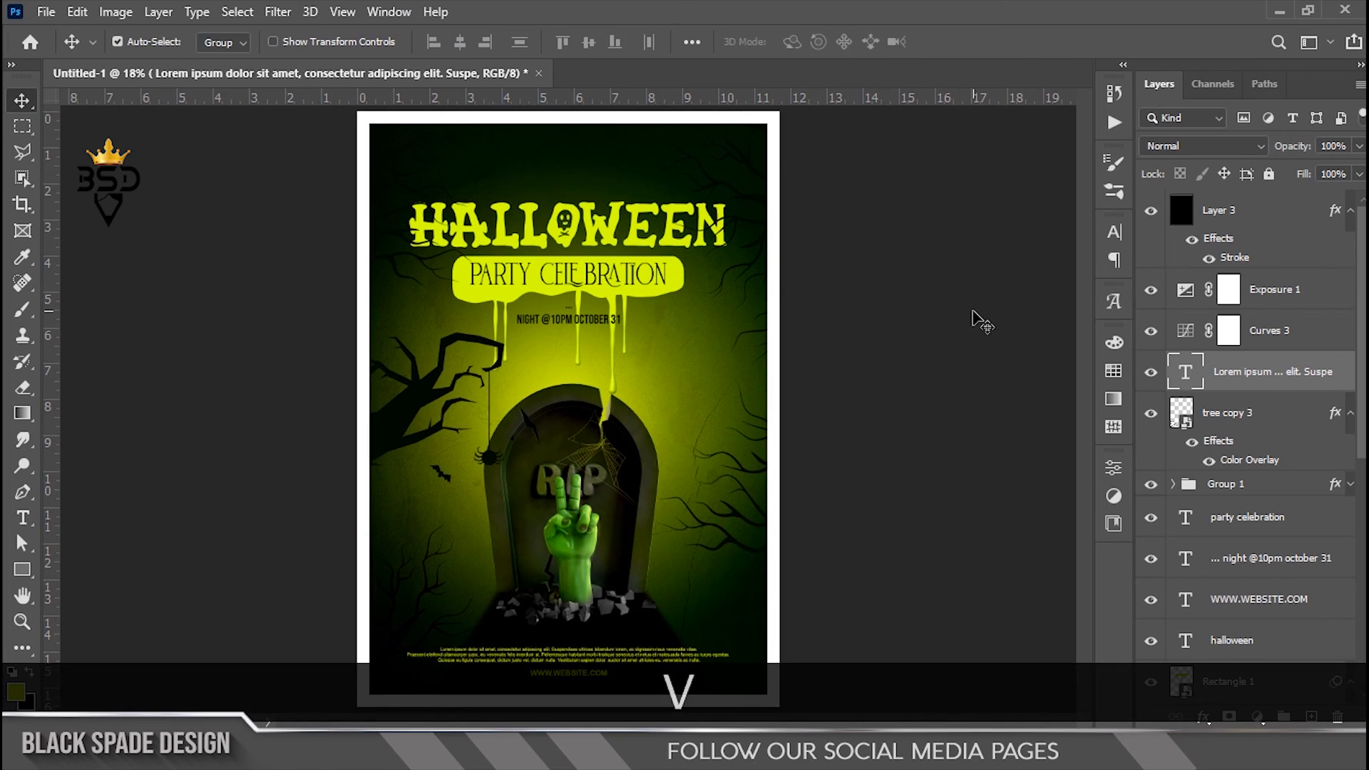